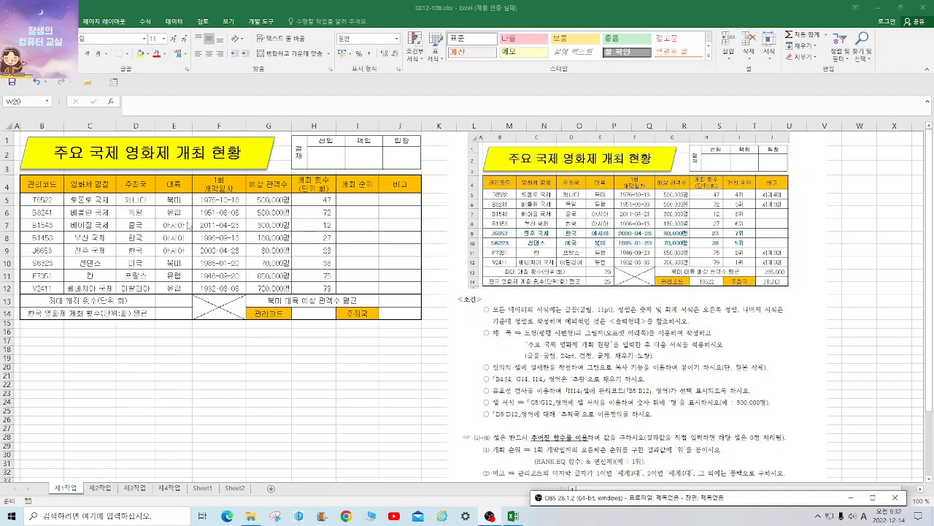
Step: Define the name 주최국 for the host country range D5:D12
left_click_drag(141, 200, 140, 285)
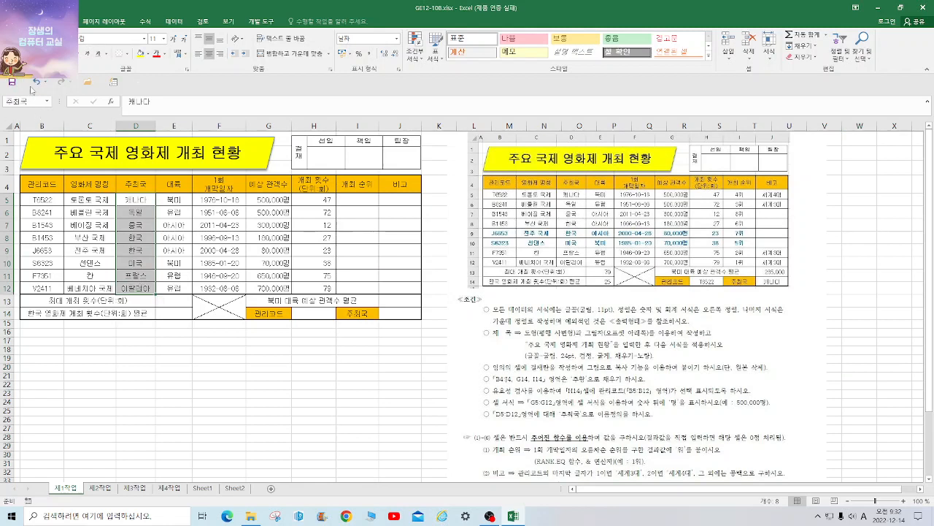
left_click(315, 403)
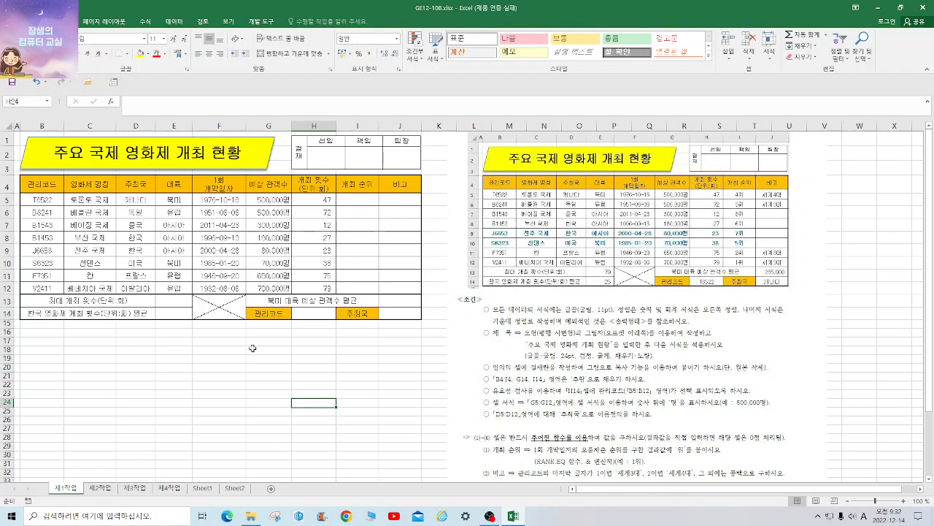
Step: Restrict cell H14 to a validation list sourced from the 관리코드 range B5:B12 and choose T6522 from it
left_click(321, 312)
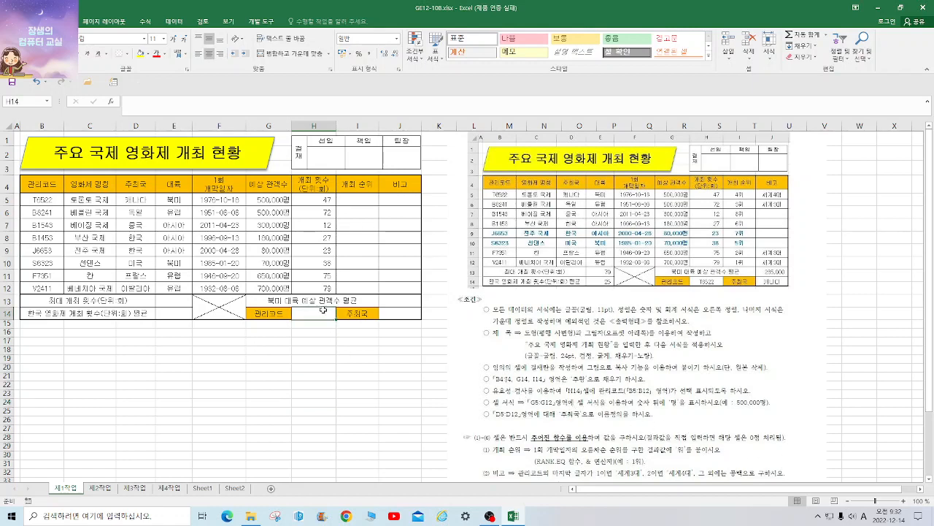
left_click(173, 22)
left_click(471, 42)
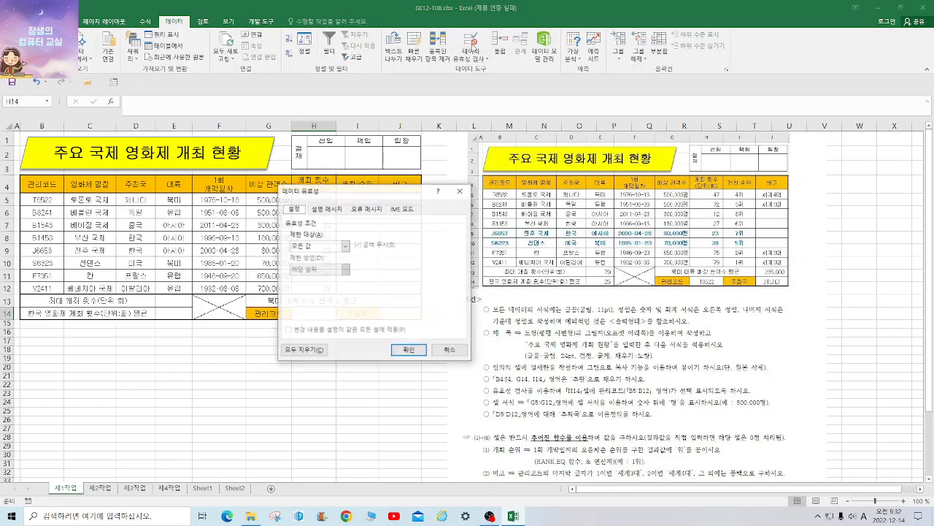
left_click(346, 246)
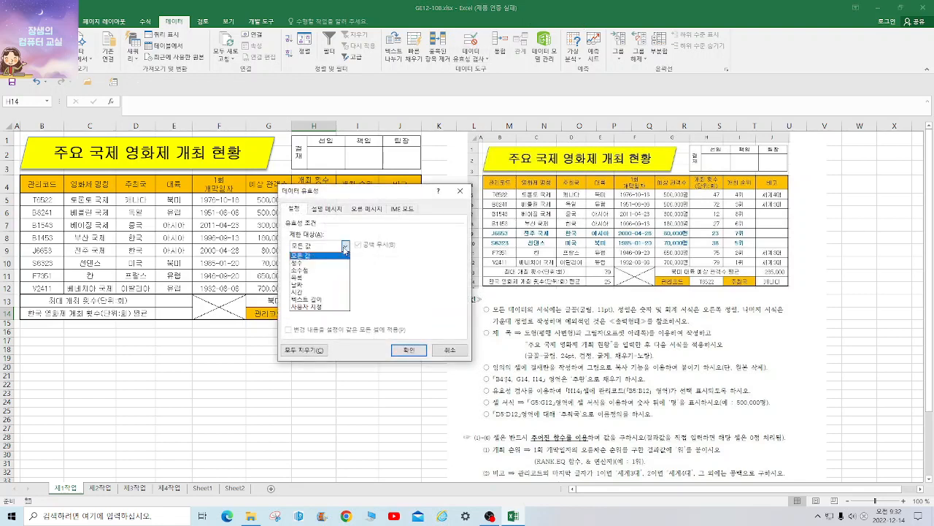
left_click(327, 281)
left_click(314, 293)
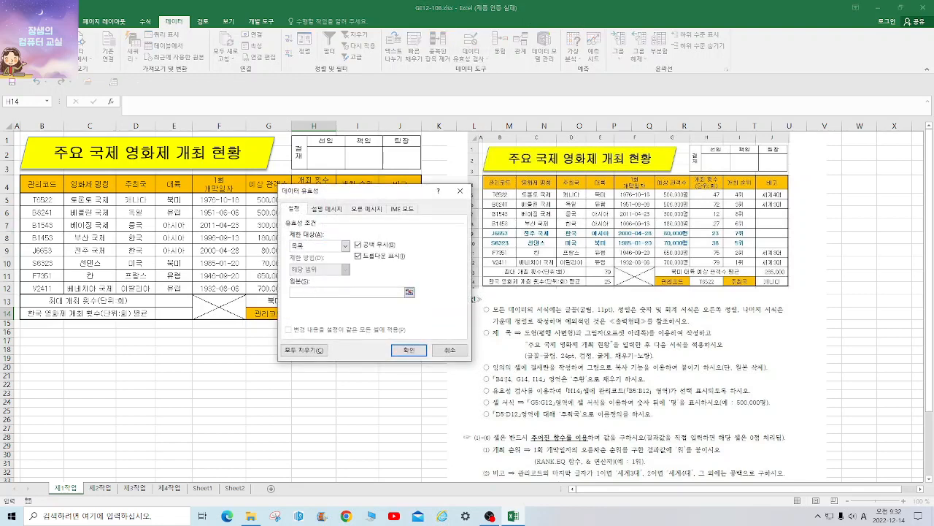
left_click_drag(37, 203, 37, 287)
left_click(410, 350)
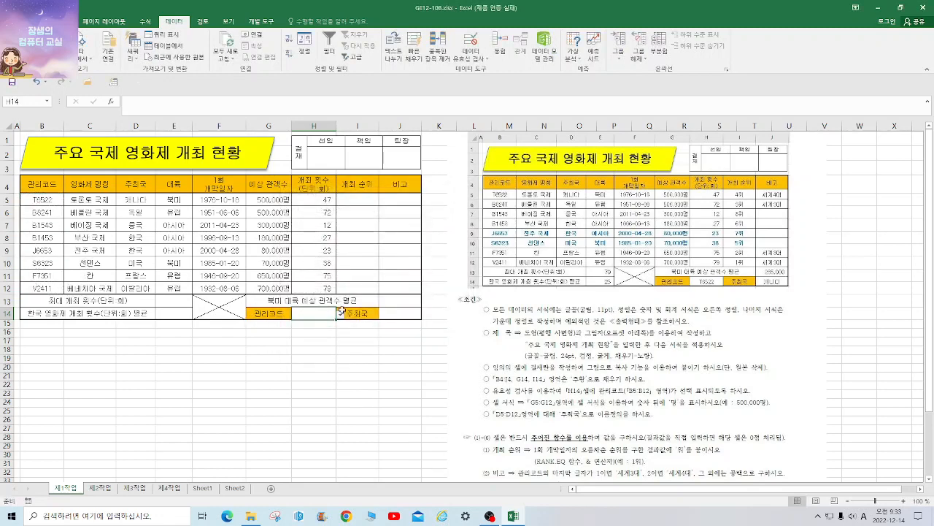
left_click(339, 315)
left_click(315, 325)
Step: Reset the number format of the 예상 관객수 range G5:G12 to General
left_click_drag(270, 200, 276, 289)
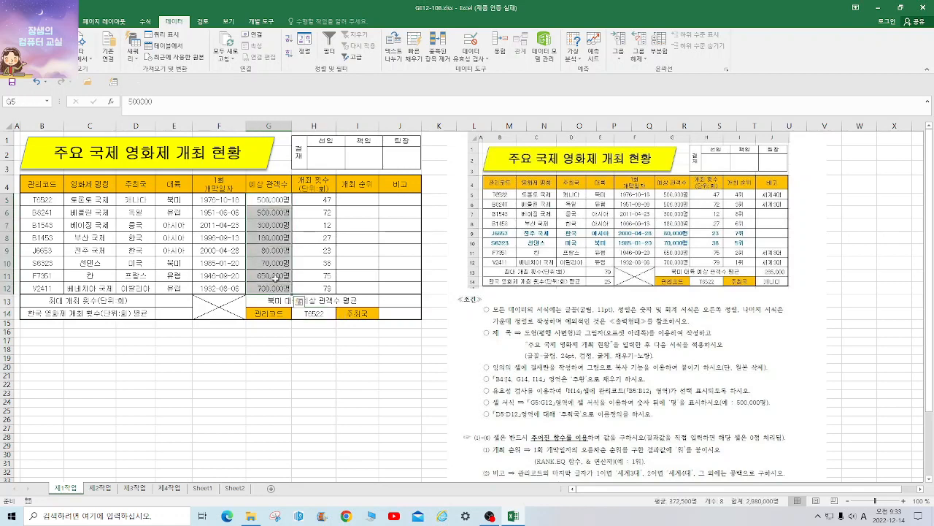
right_click(279, 251)
left_click(313, 414)
left_click(207, 295)
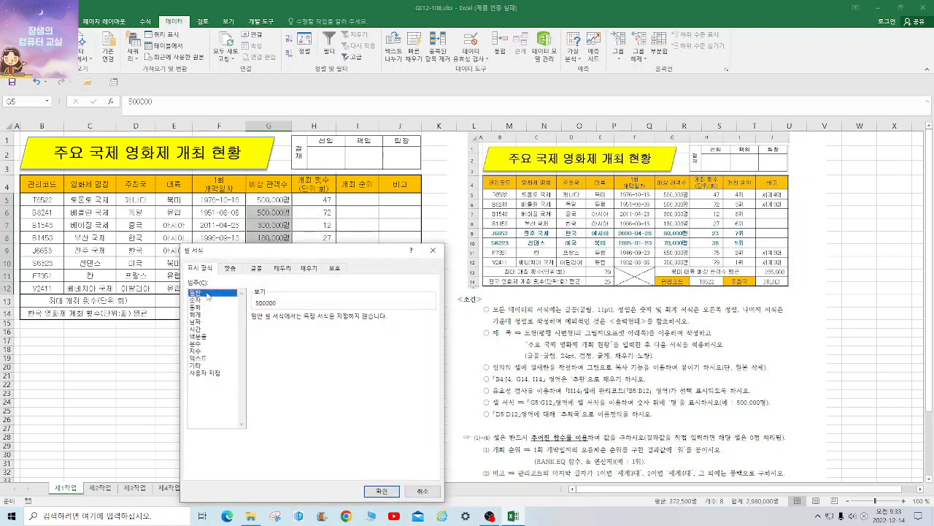
left_click(382, 490)
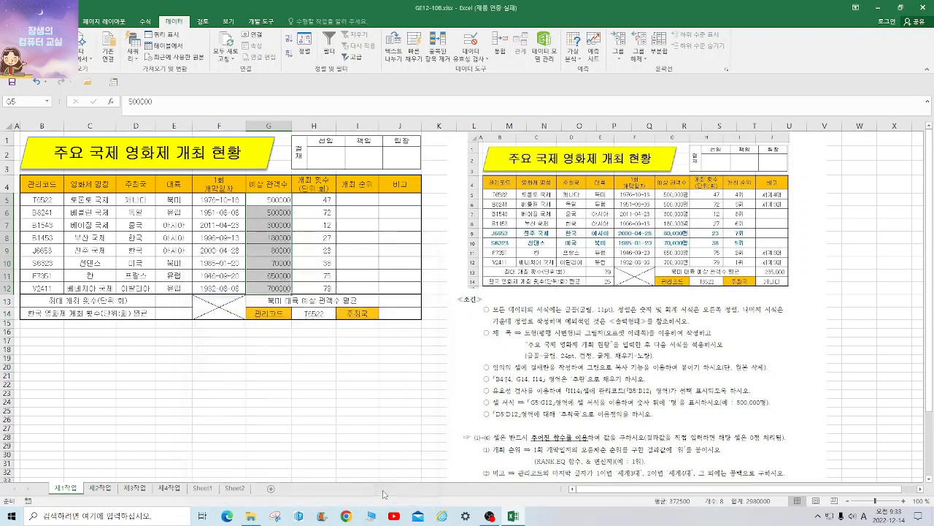
Step: Apply the custom number format #,##0명 to the 예상 관객수 values in G5:G12
right_click(270, 241)
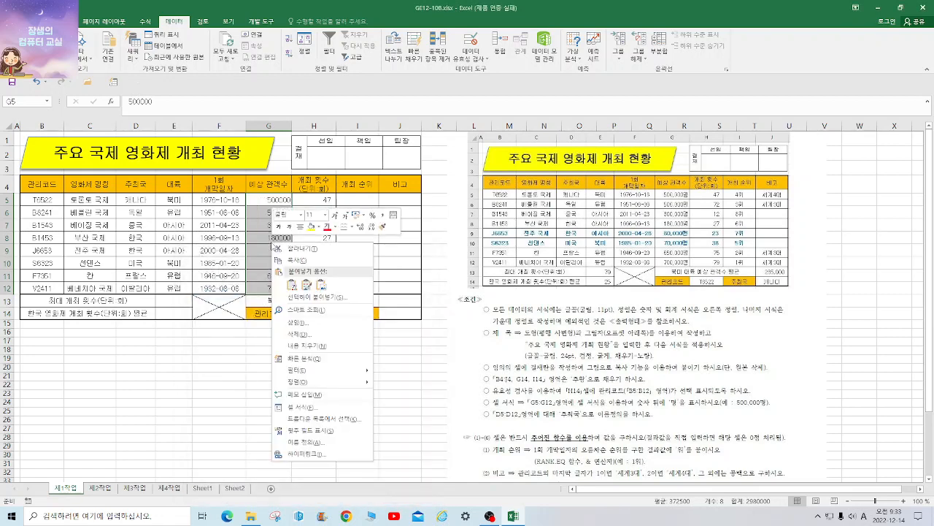
left_click(313, 407)
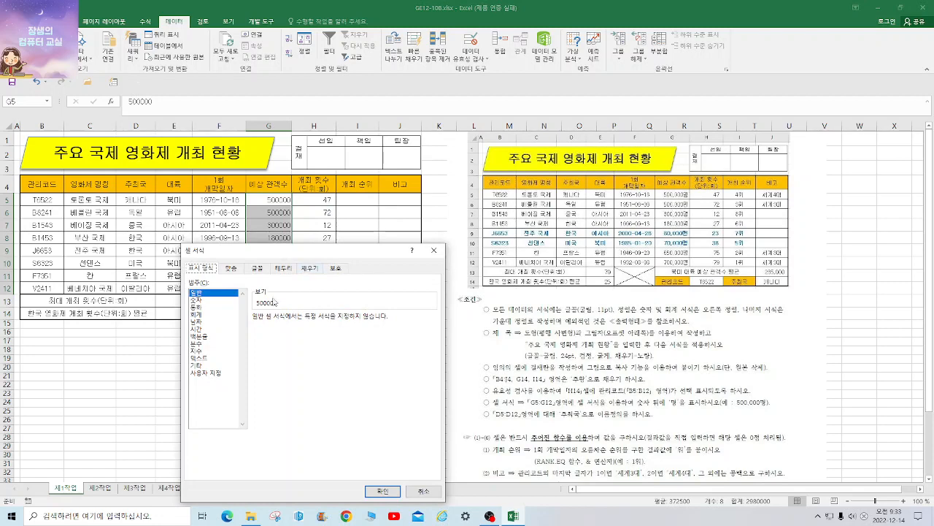
left_click(211, 300)
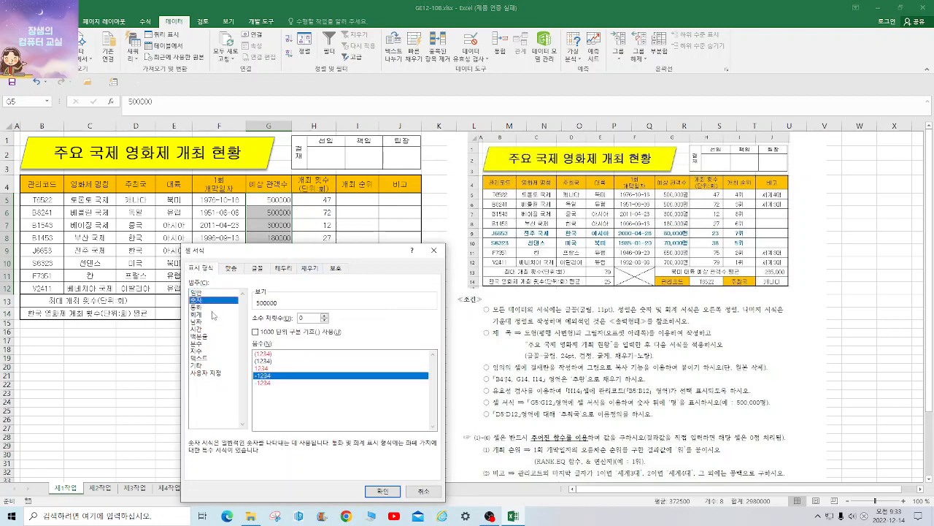
left_click(214, 373)
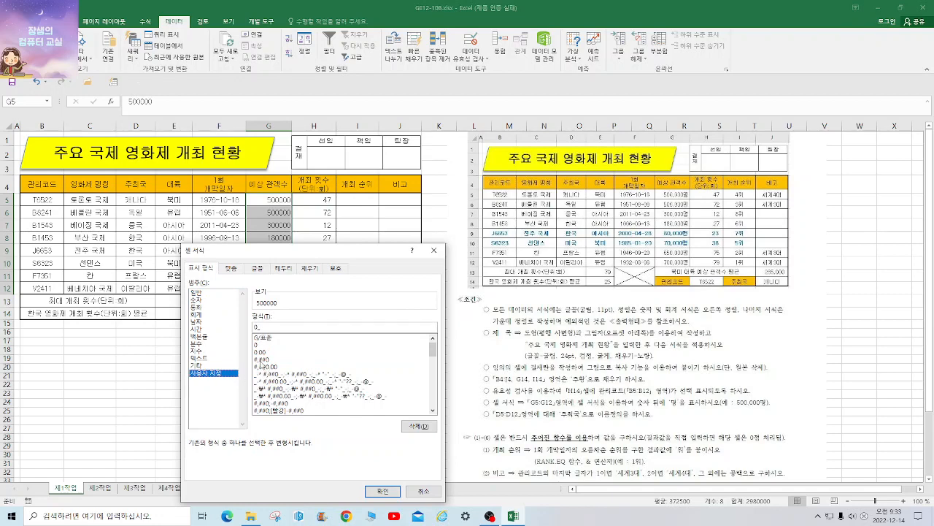
left_click(262, 360)
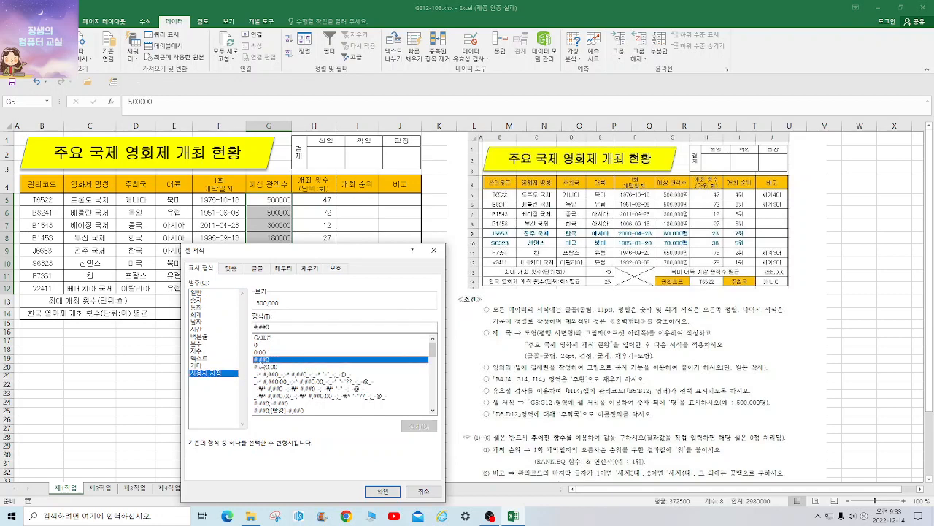
left_click(276, 326)
type("ㅇ")
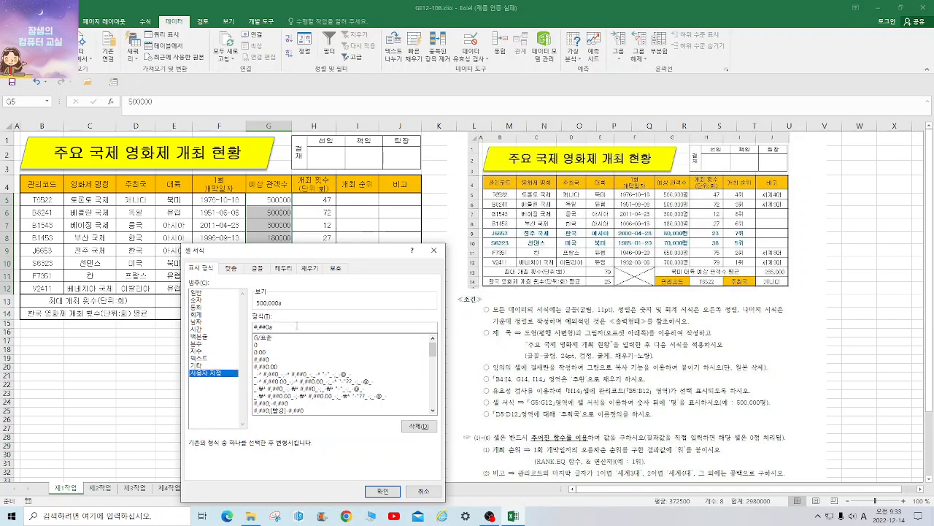
type("명")
key("Return")
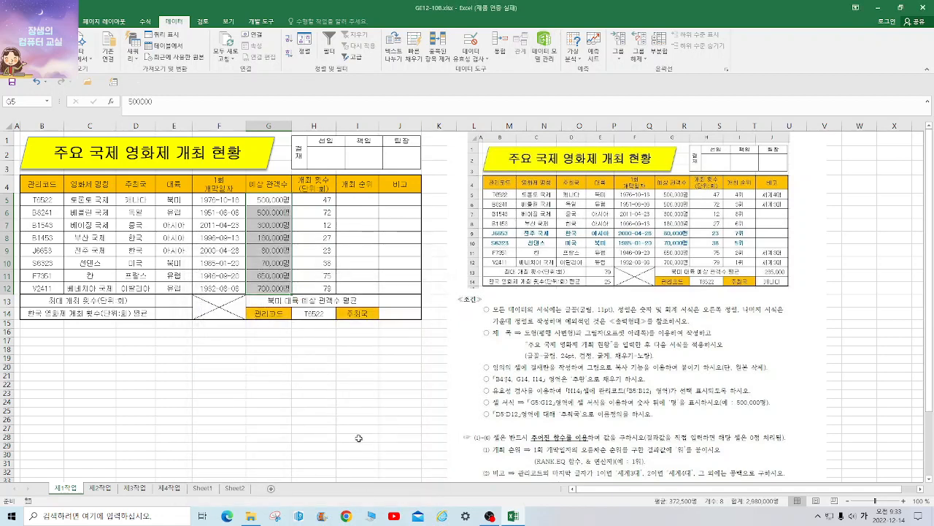
left_click(361, 422)
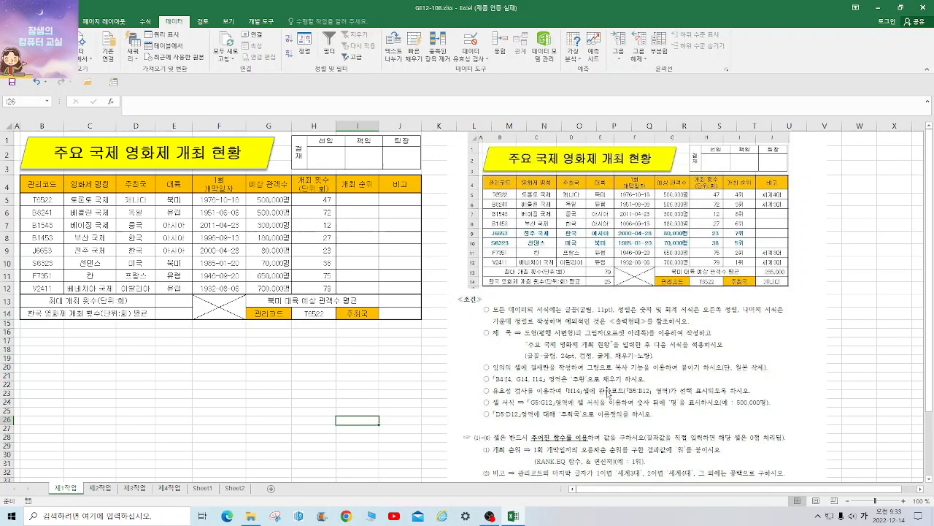
Step: Enter =RANK.EQ(F5,$F$5:$F$12) in cell I5 to rank the first 개막일자 value
scroll(610, 394, "down", 1)
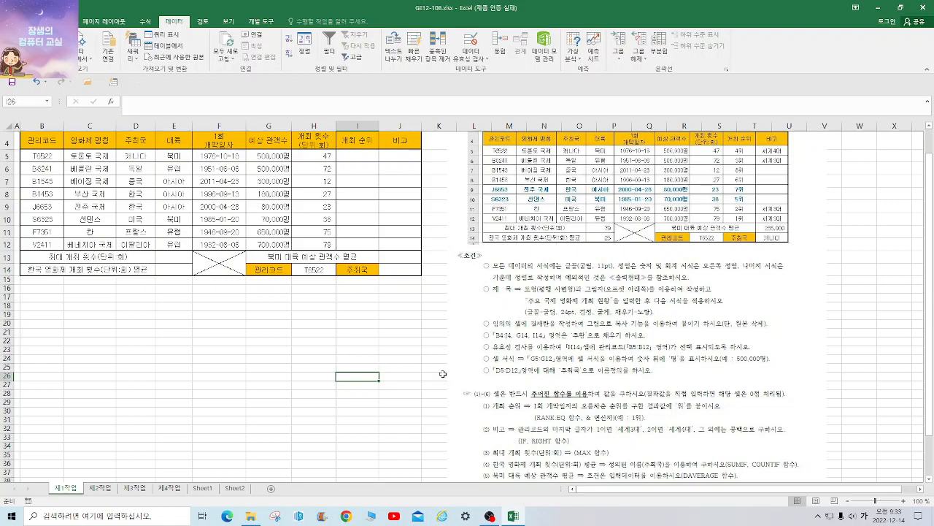
scroll(443, 362, "down", 1)
scroll(334, 340, "up", 1)
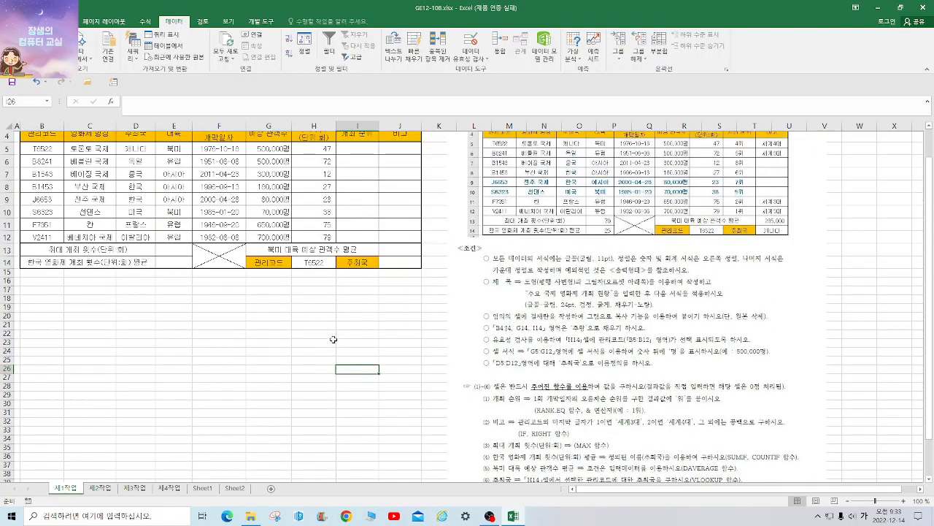
scroll(333, 340, "up", 1)
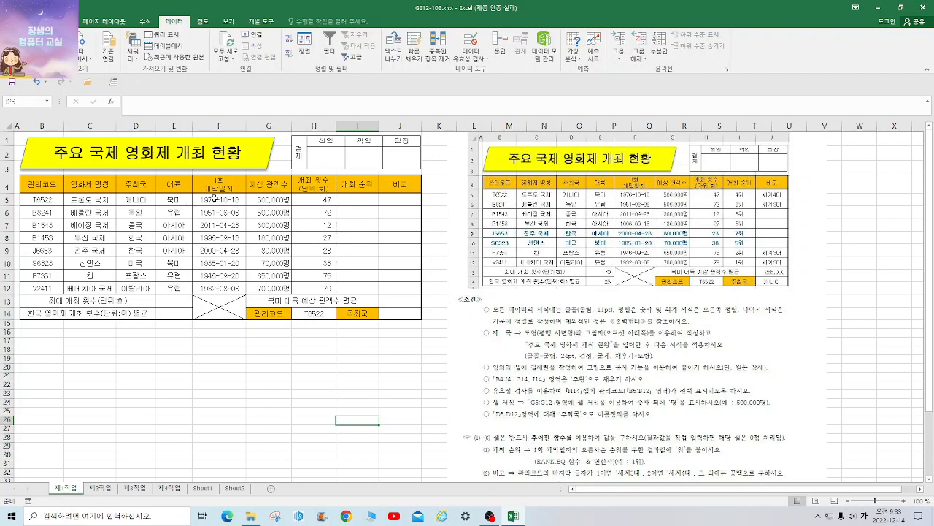
left_click(367, 194)
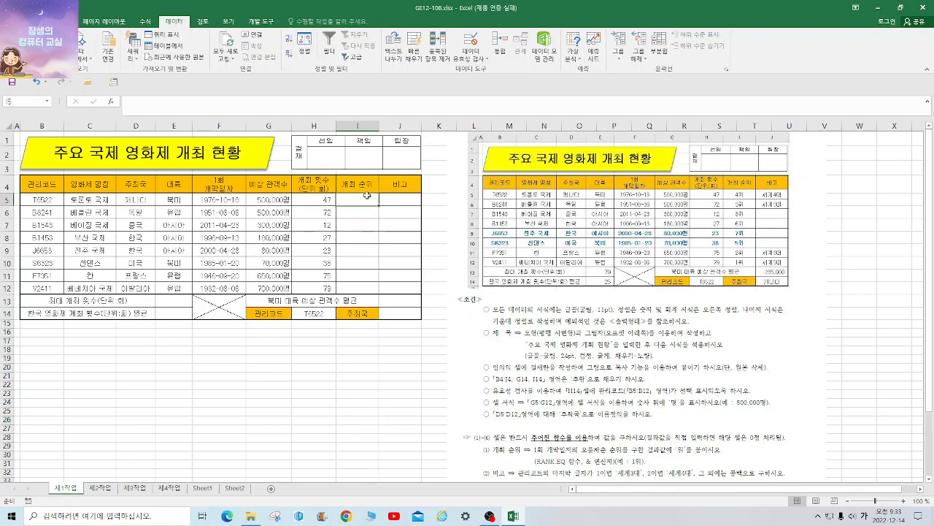
type("=ㄱ")
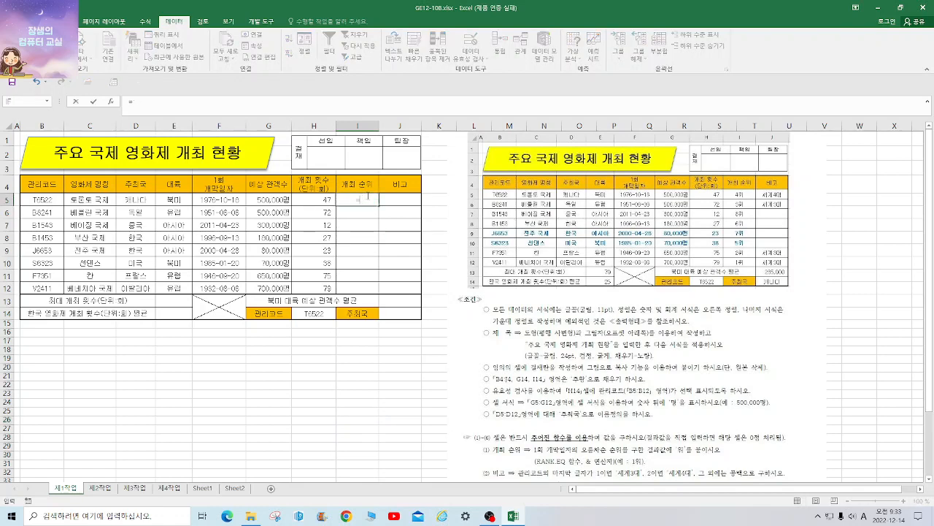
type("rank")
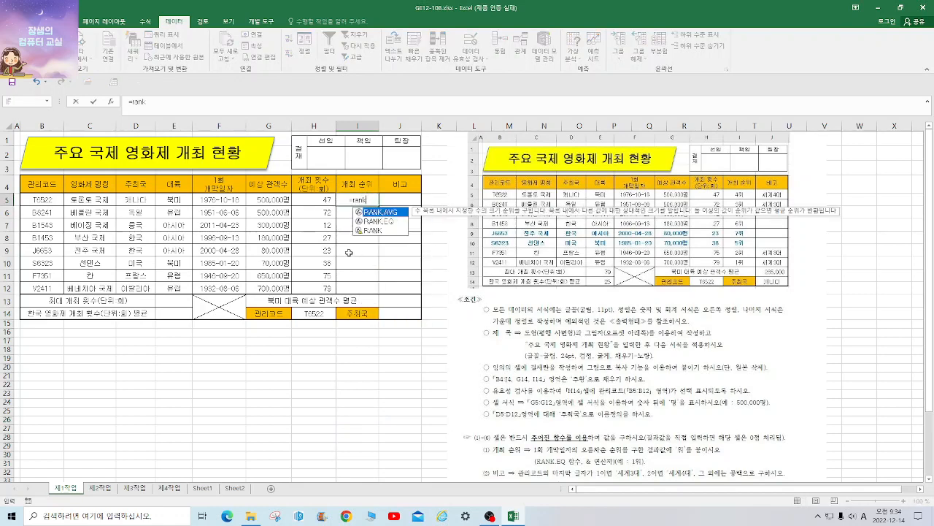
double_click(394, 222)
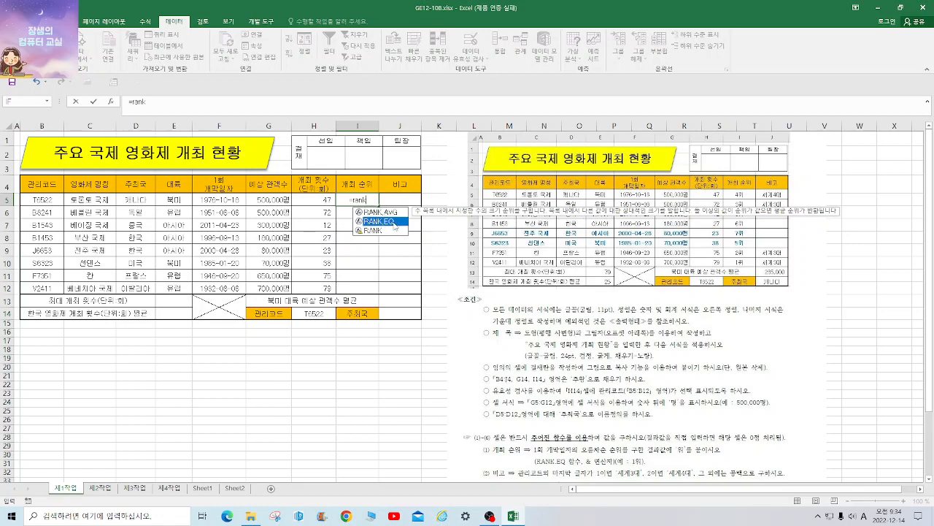
left_click(112, 101)
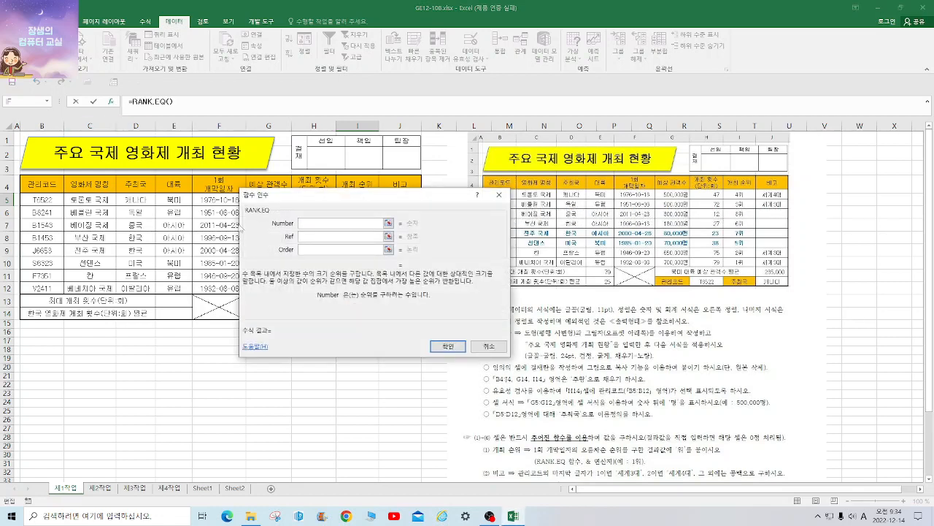
left_click(227, 202)
left_click(317, 237)
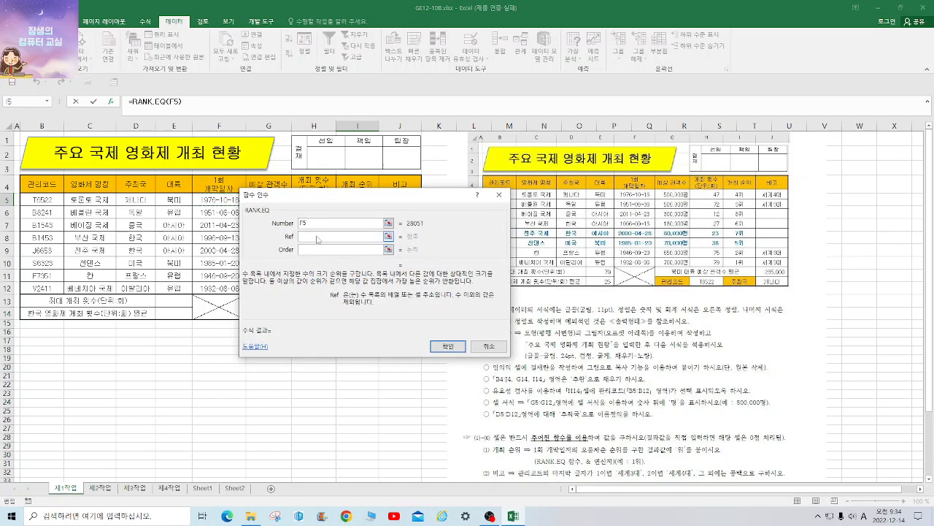
left_click_drag(219, 199, 219, 288)
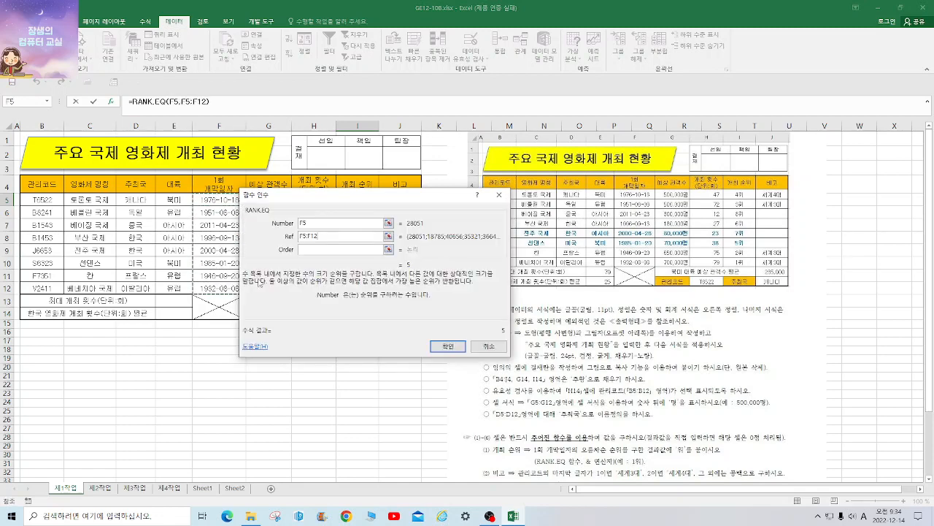
key("F4")
left_click(447, 346)
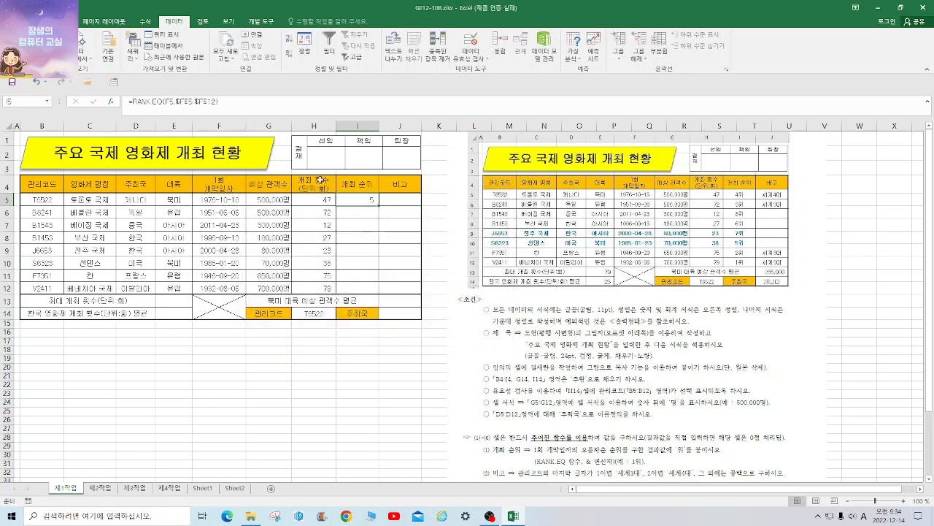
Step: Append & "위" to the ranking formula in I5 and fill it down to I12
key("F2")
left_click(232, 101)
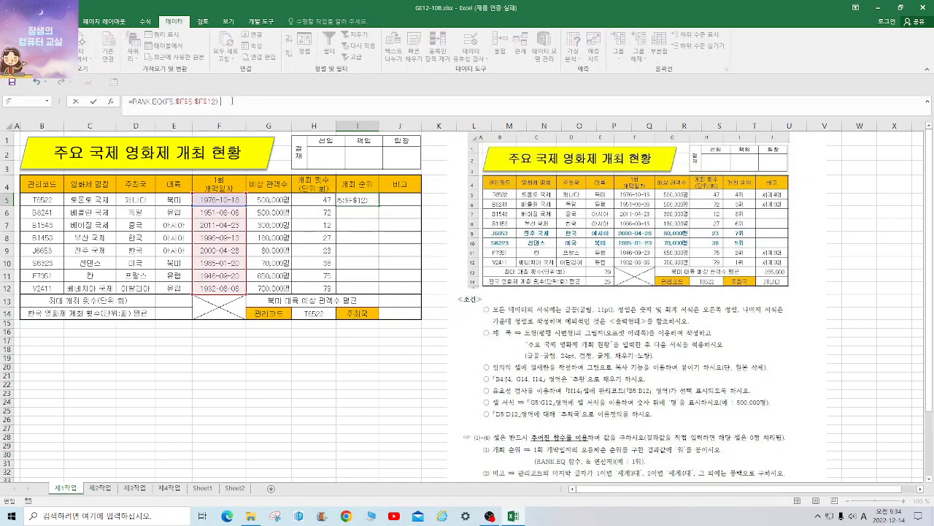
type("& \"ㅇ")
type("\"위\"")
key("Return")
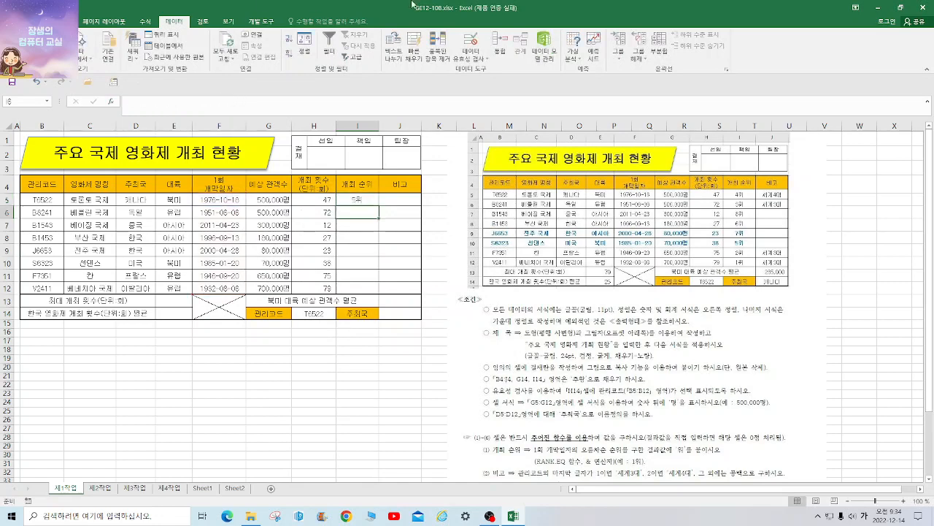
left_click(368, 200)
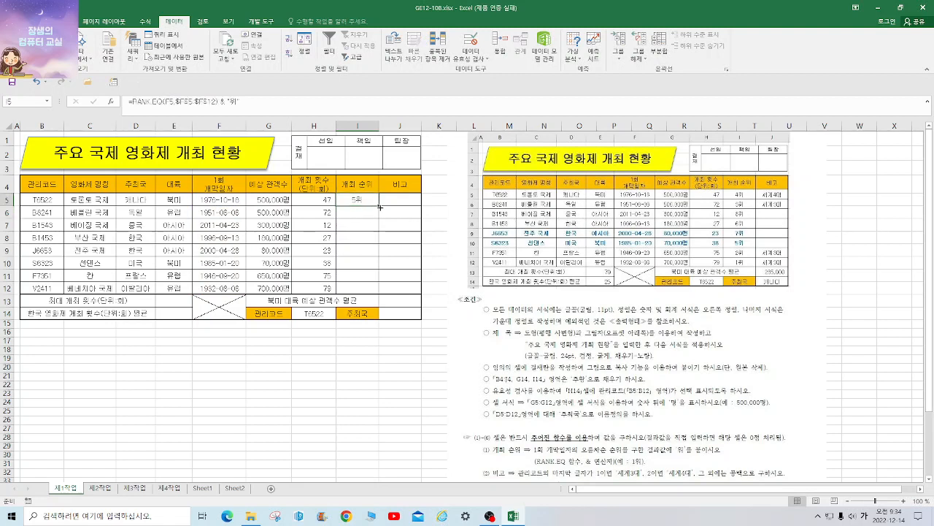
left_click_drag(379, 207, 379, 290)
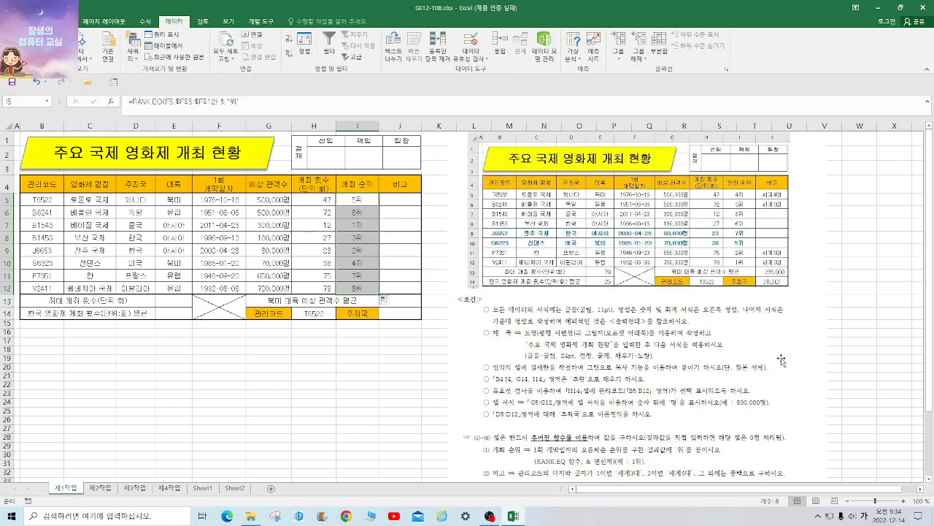
Step: Start an IF function in J5 with the logical test RIGHT(B5,1)="1" for the 비고 column
scroll(789, 352, "down", 1)
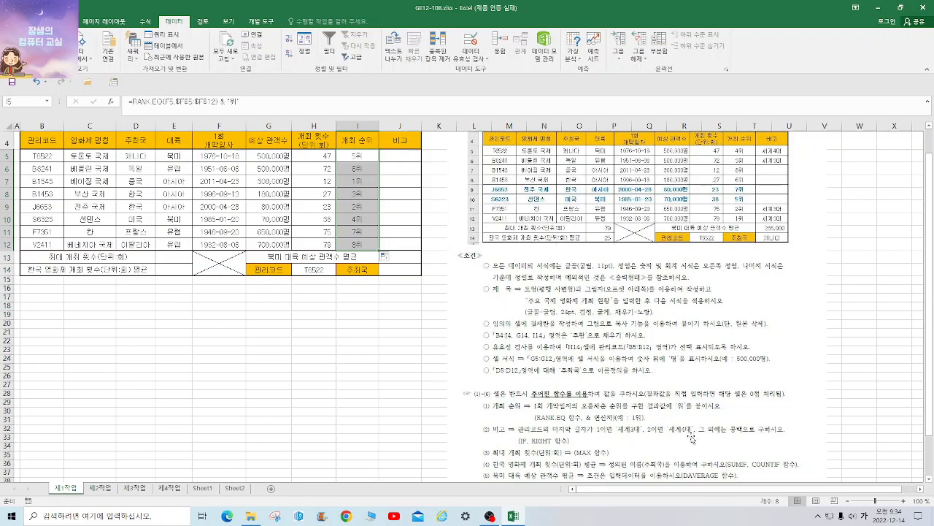
left_click(399, 156)
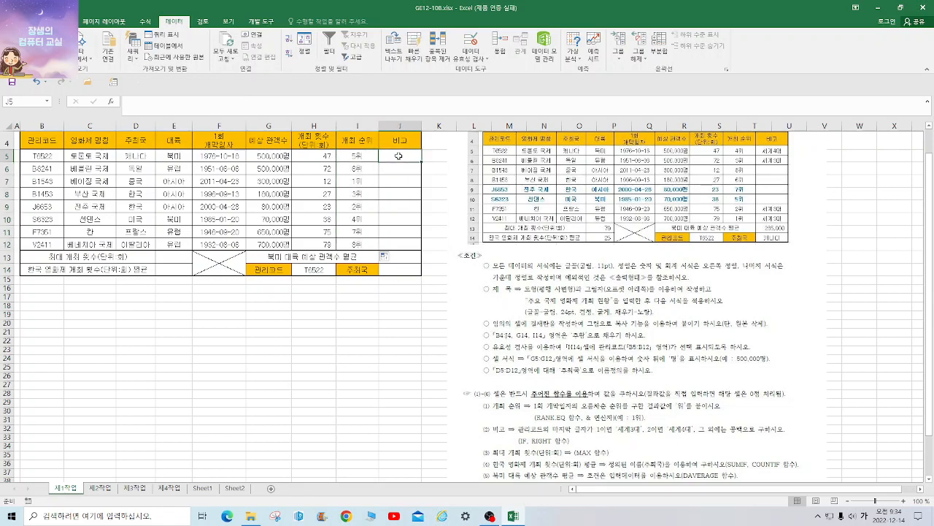
type("=i")
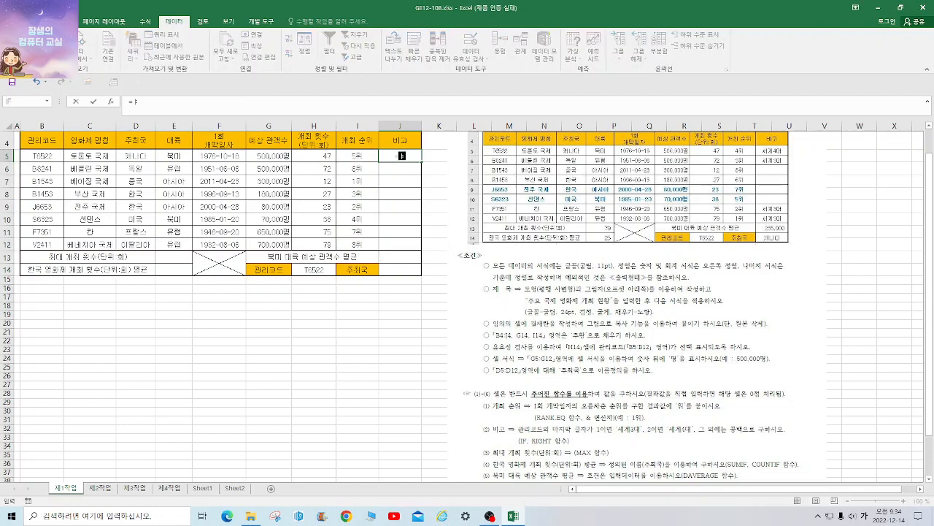
type("f(")
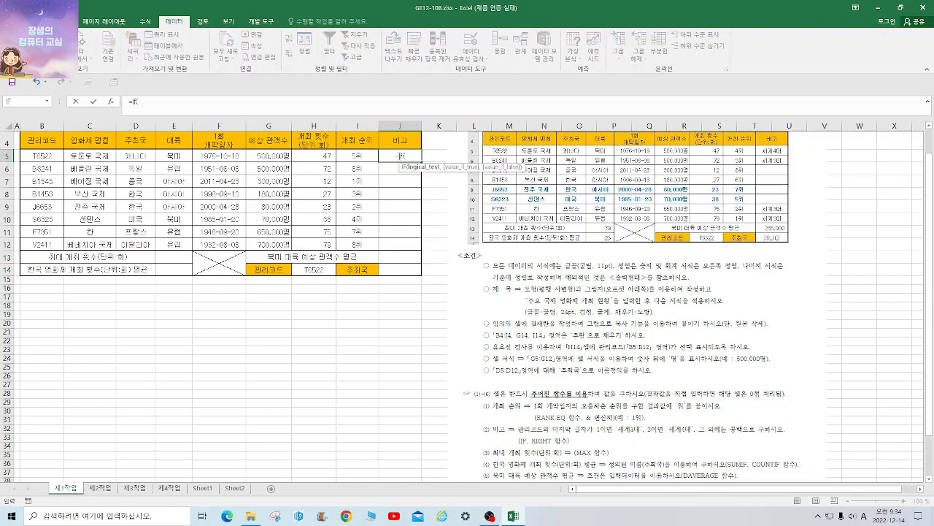
left_click(111, 101)
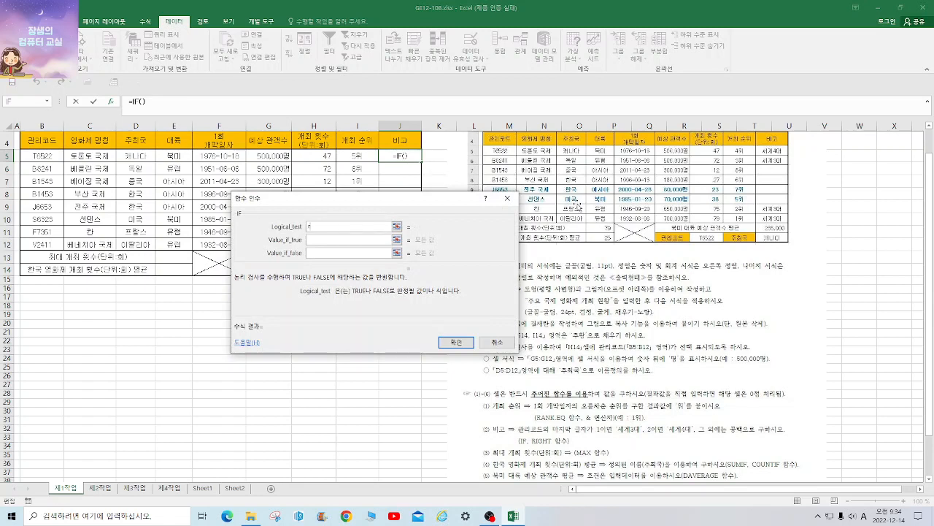
type("right(")
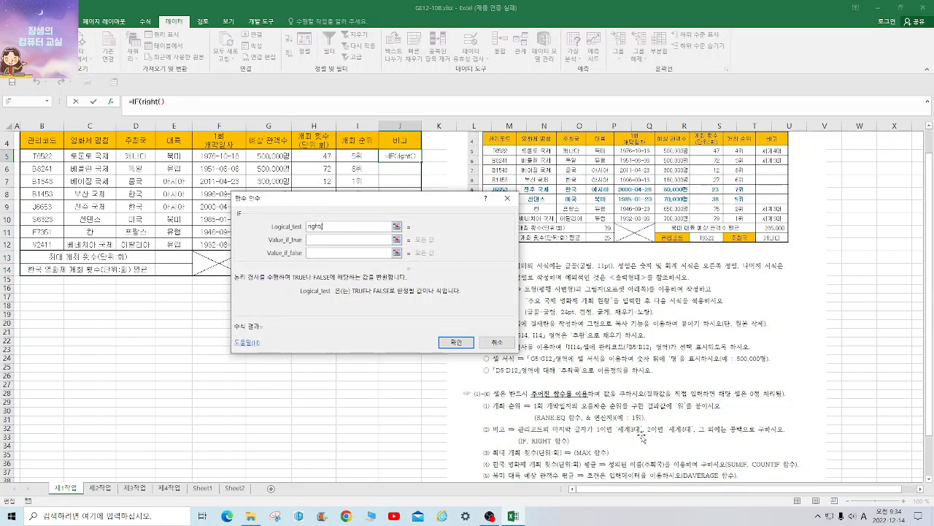
left_click(48, 155)
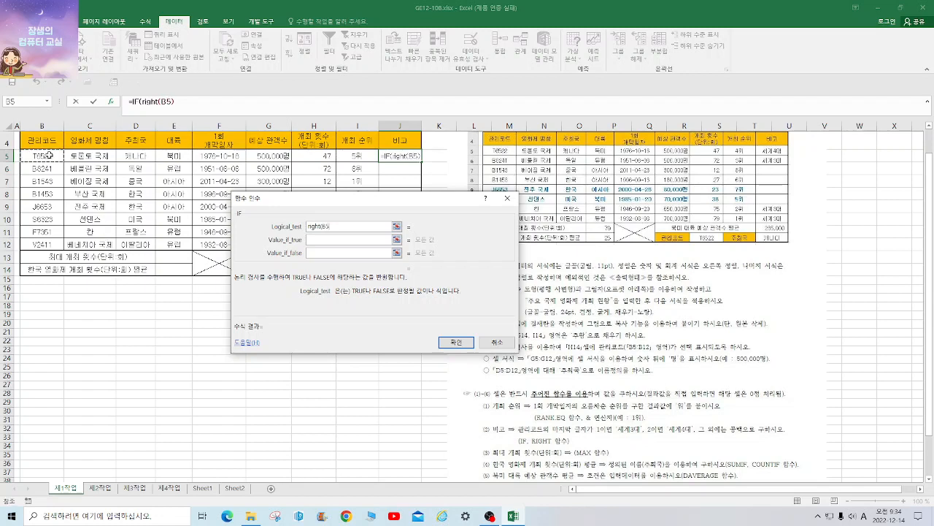
type(",1)")
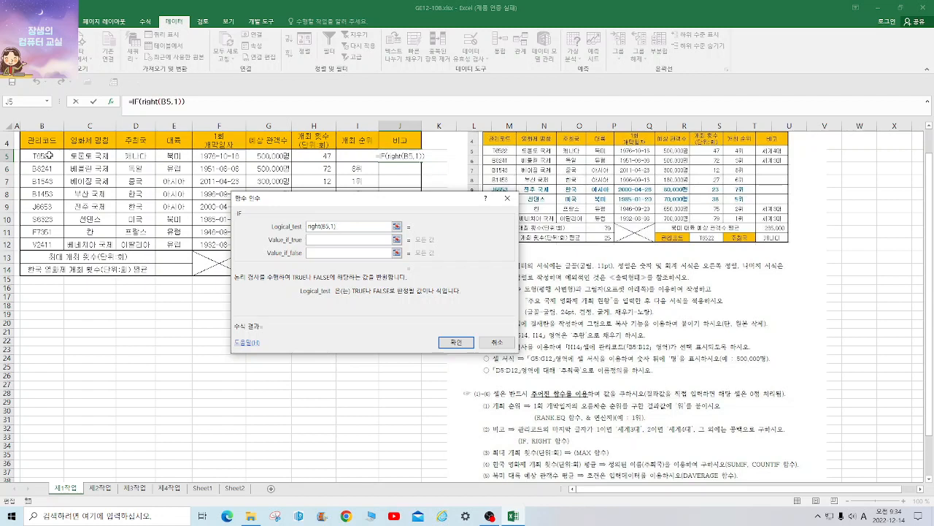
type("=\"1\"")
Step: Set the IF function's value-if-true to 세계3대
left_click(328, 239)
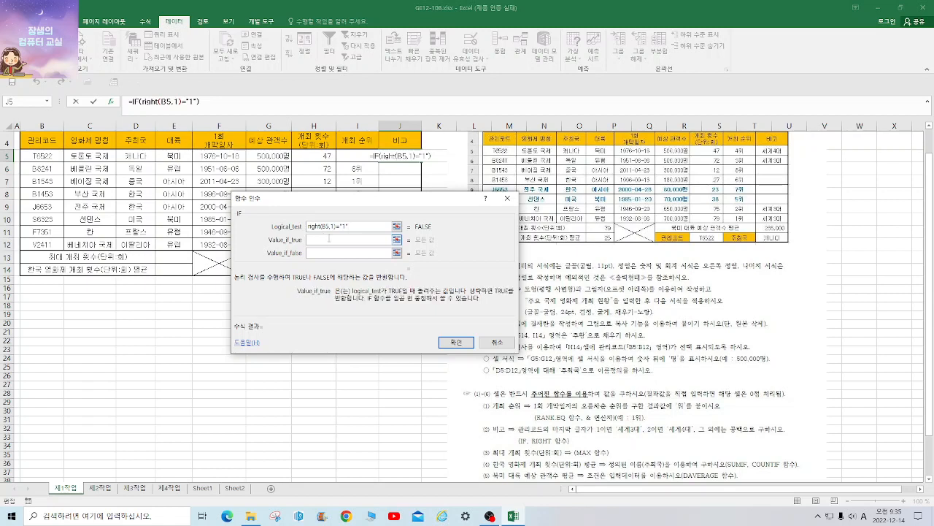
key("Hangul")
type("ㅅ")
type("계3대")
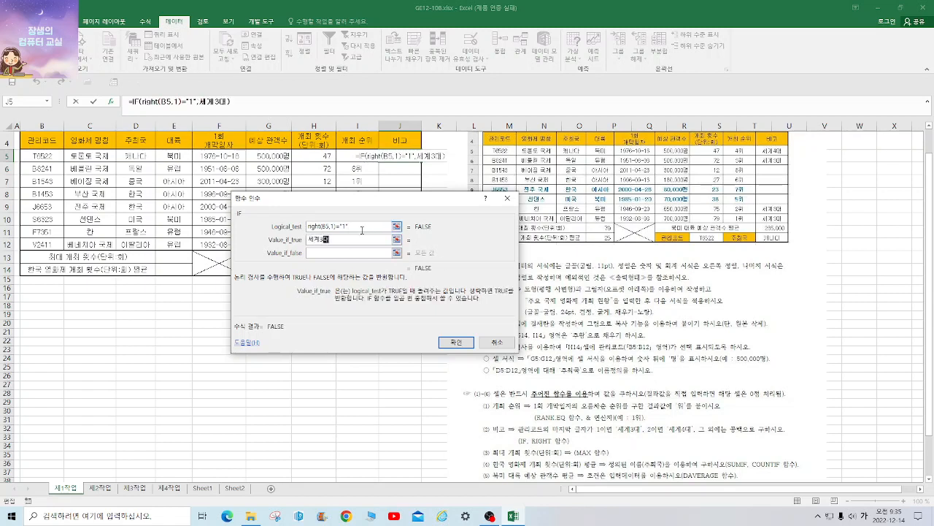
Step: Nest a second IF as the value-if-false, reusing the copied condition changed to RIGHT(B5,1)="2"
left_click(328, 226)
right_click(329, 226)
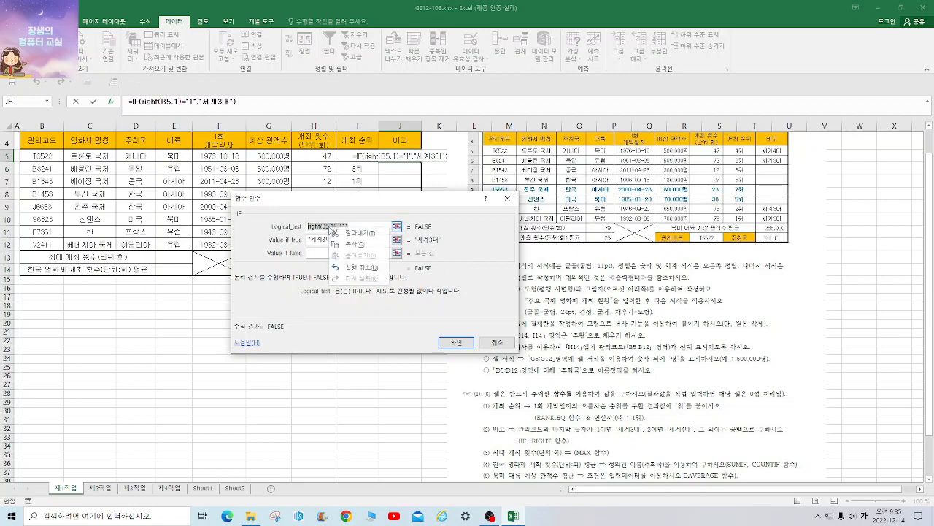
left_click(360, 246)
left_click(320, 252)
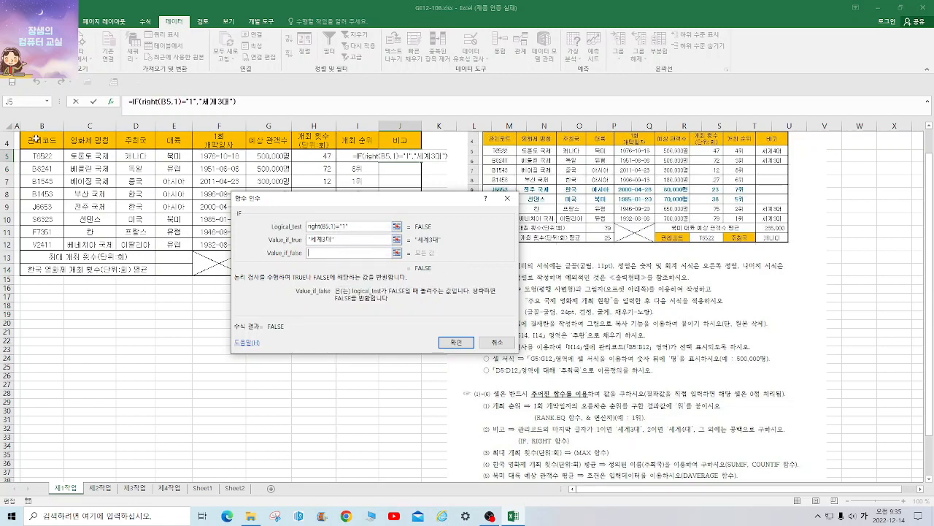
left_click(34, 102)
key("ctrl+v")
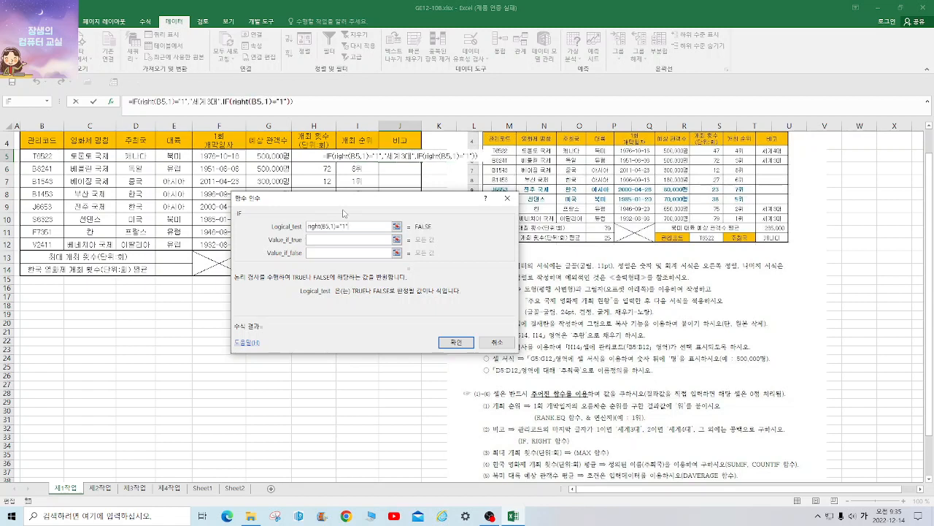
key("BackSpace")
key("BackSpace")
type("2")
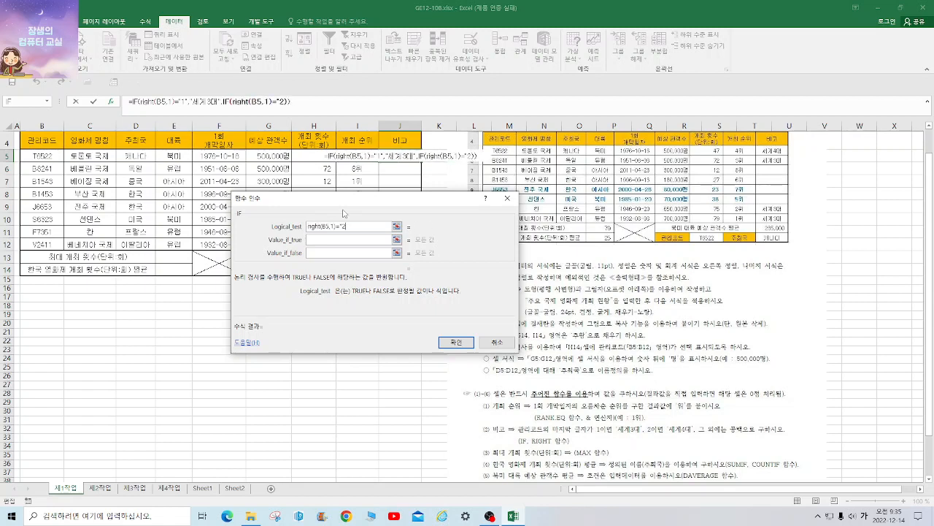
type("\"")
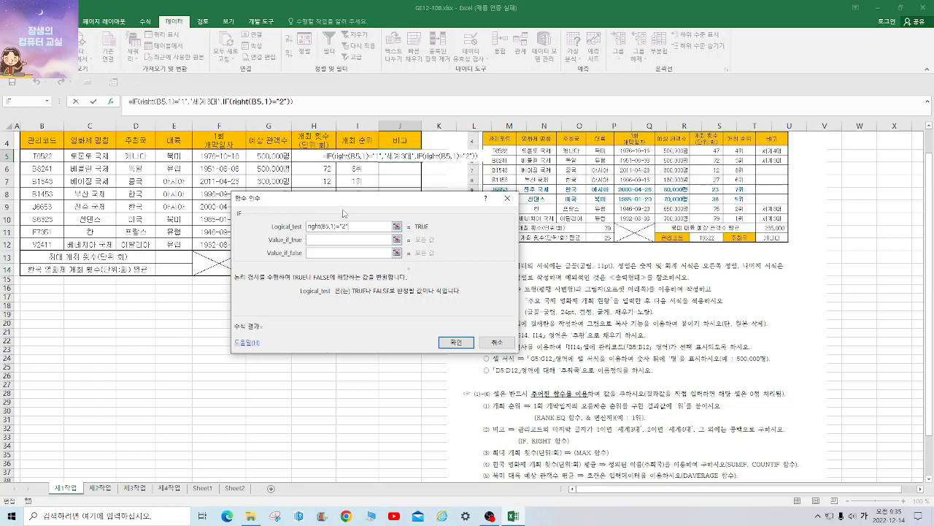
Step: Make the nested IF return 세계4대 when true and "" otherwise, and fill the J5 formula down to J12
left_click(318, 239)
type("ㅅ")
type("세계4대")
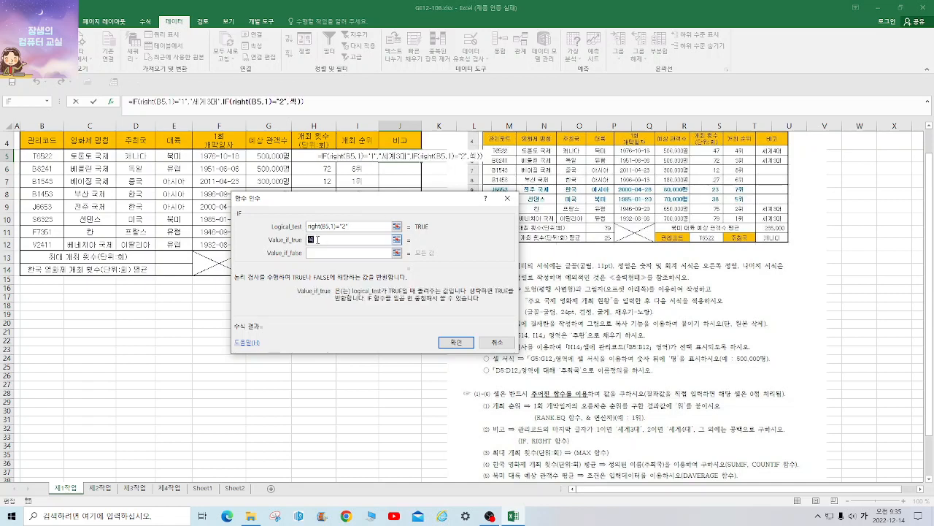
left_click(349, 253)
type("\"\"")
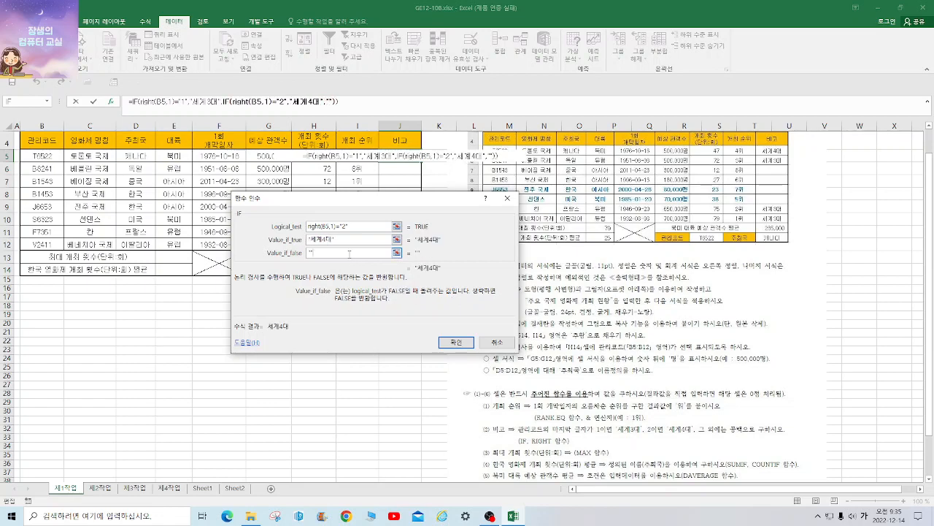
left_click(455, 341)
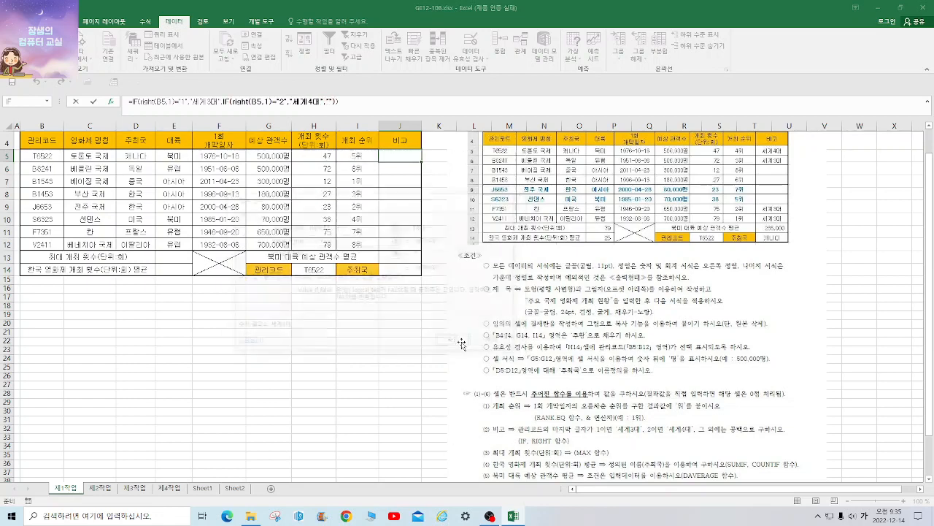
left_click_drag(421, 160, 419, 249)
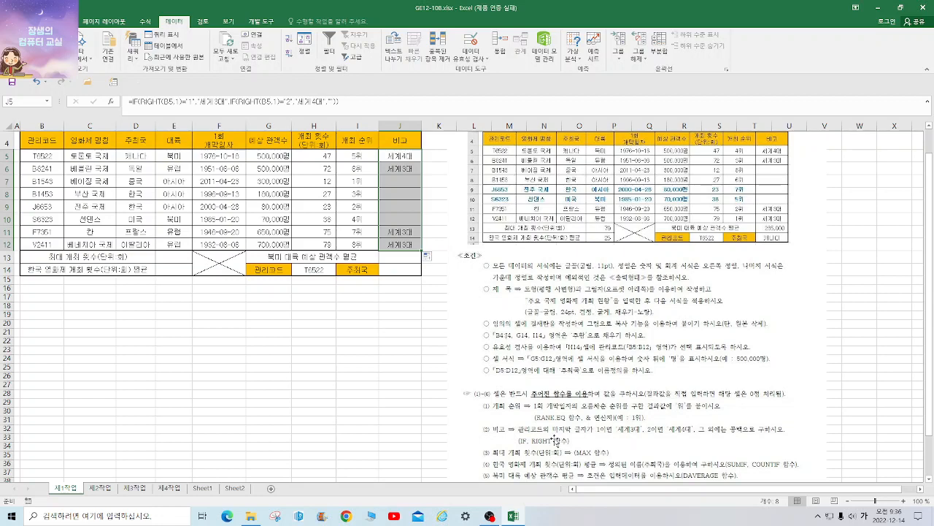
Step: Try the J5 formula with unquoted 1 and 2 in both RIGHT comparisons and fill it down to J12
left_click(191, 102)
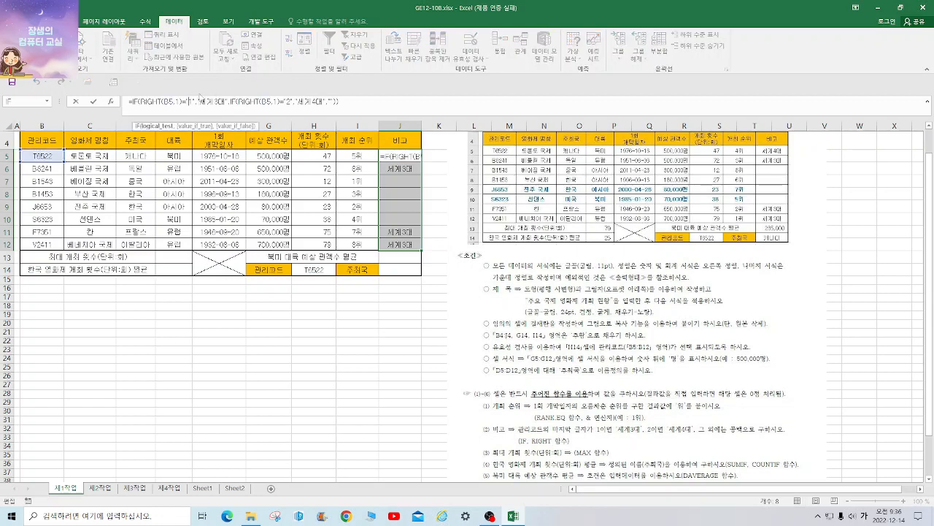
key("BackSpace")
key("Delete")
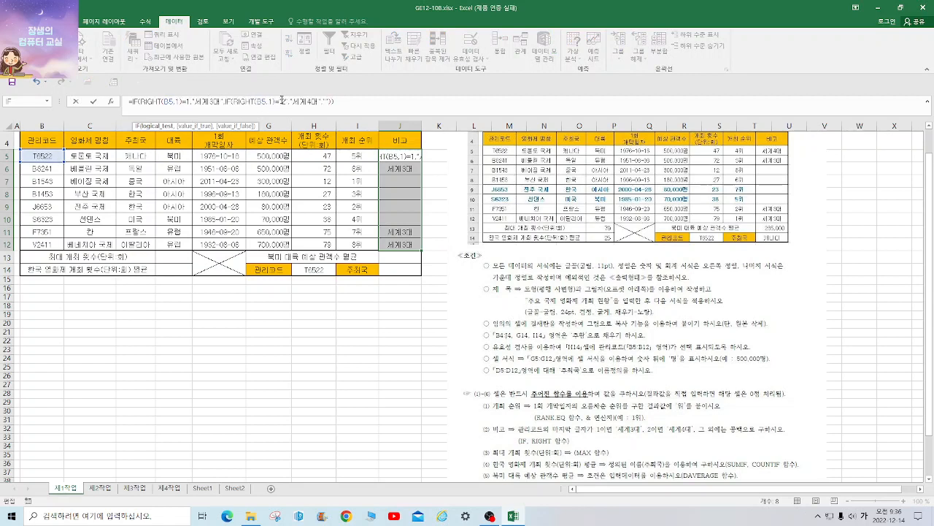
left_click(281, 100)
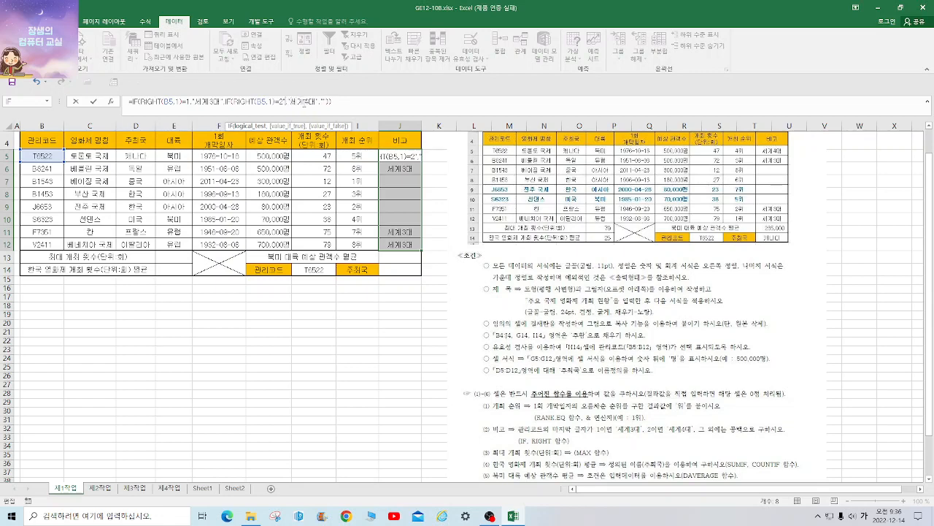
key("Delete")
left_click(339, 102)
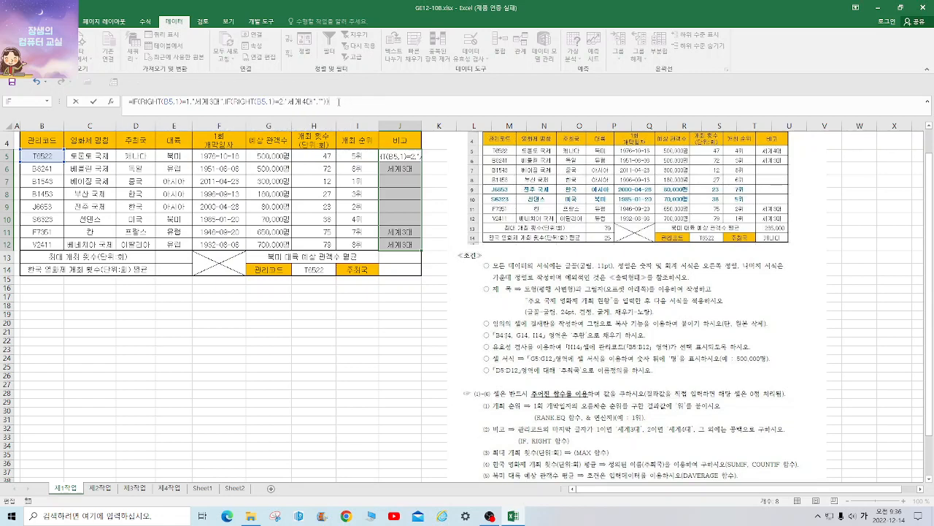
key("Return")
left_click(397, 156)
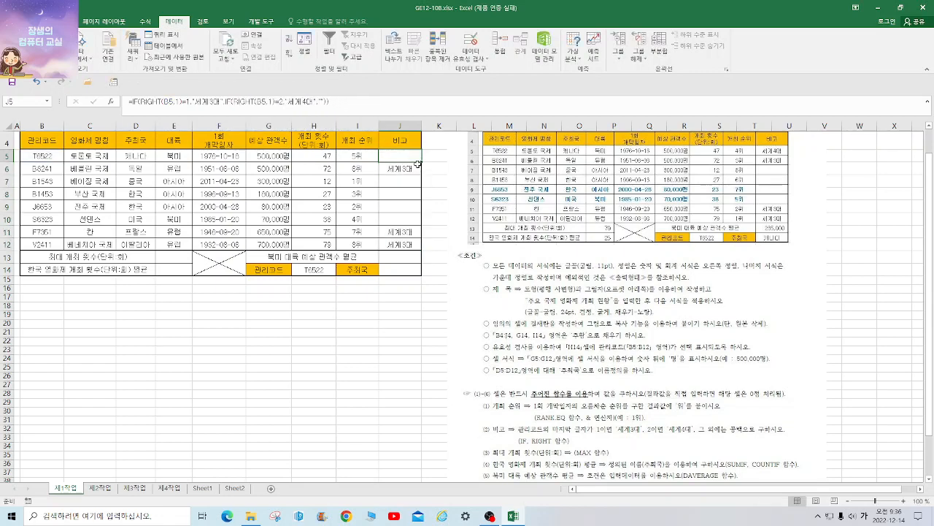
left_click_drag(421, 162, 424, 250)
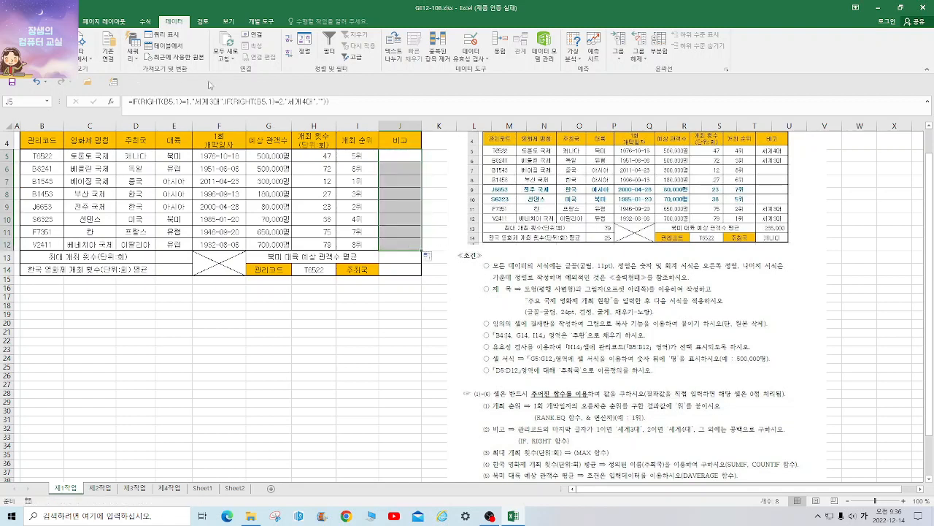
left_click_drag(343, 105, 129, 101)
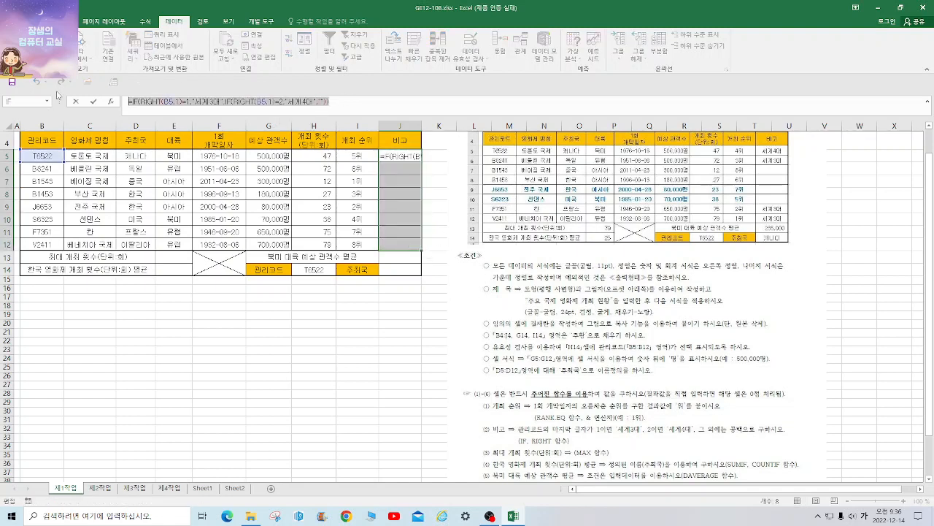
key("BackSpace")
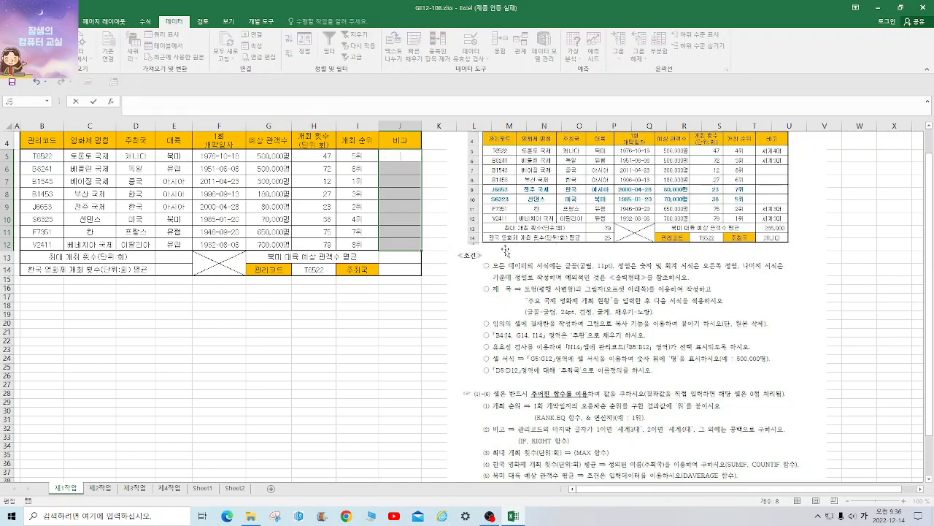
key("Escape")
left_click(359, 369)
Step: Restart the J5 formula as an IF function with the condition RIGHT(B5,1)="1"
left_click(405, 156)
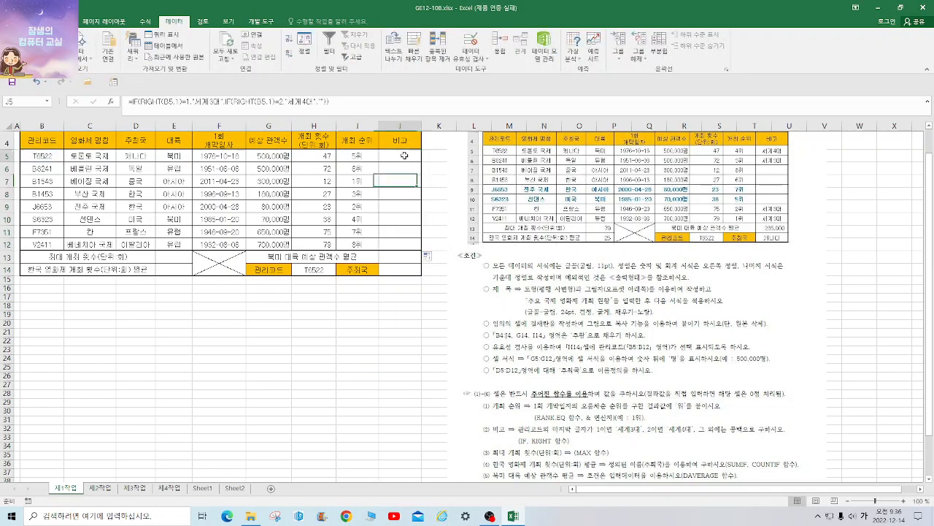
type("=")
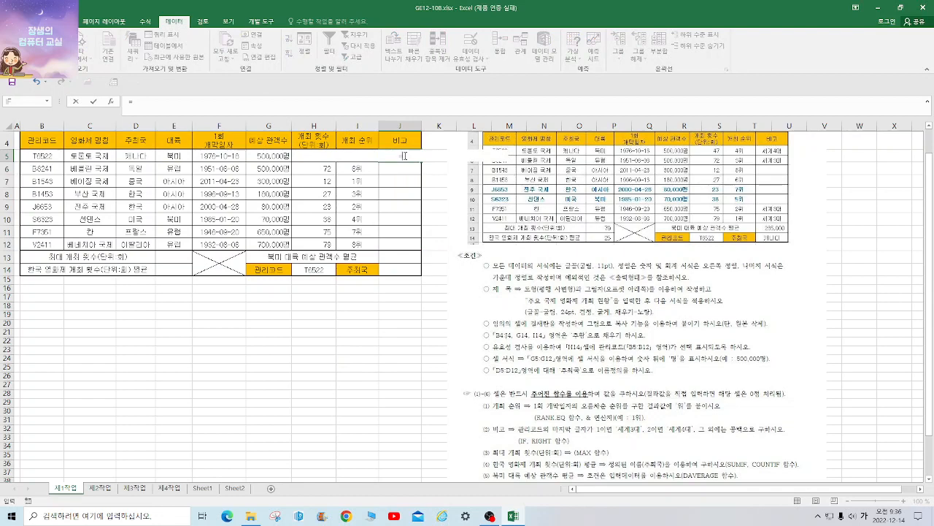
type("f")
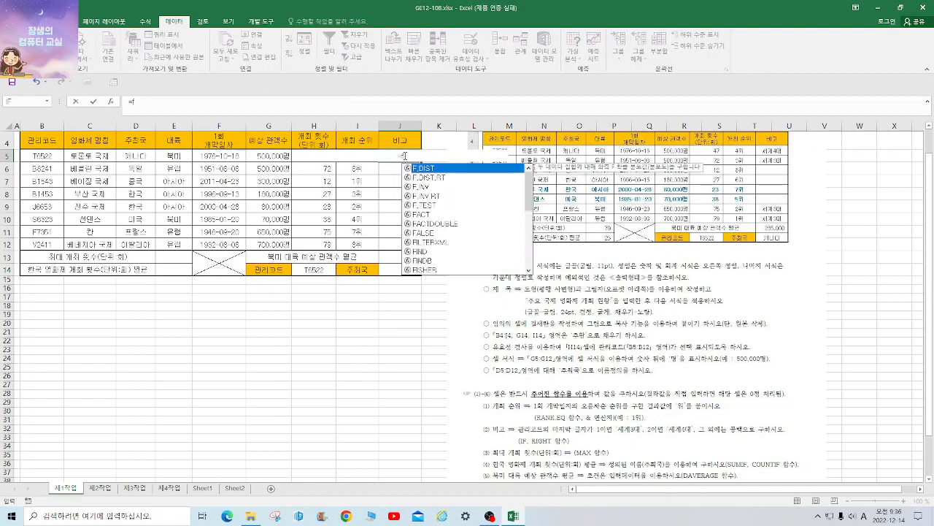
key("BackSpace")
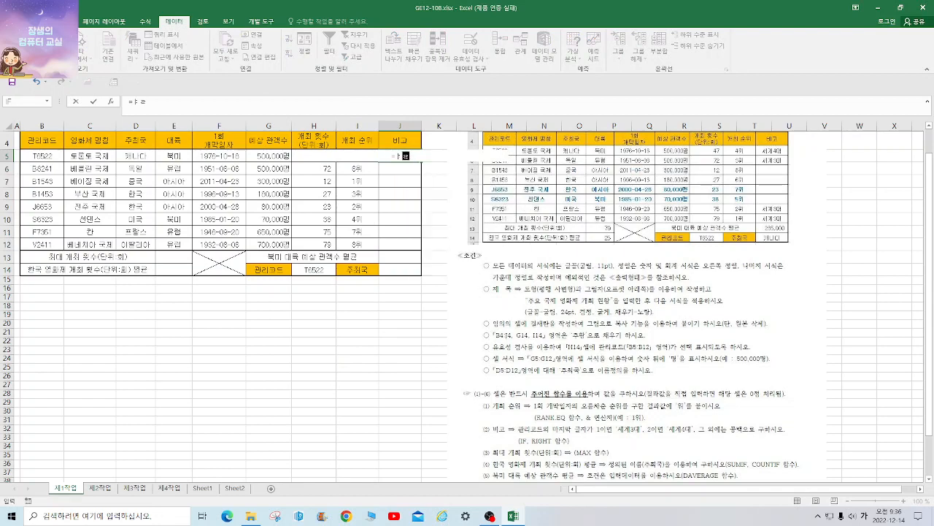
type("if(")
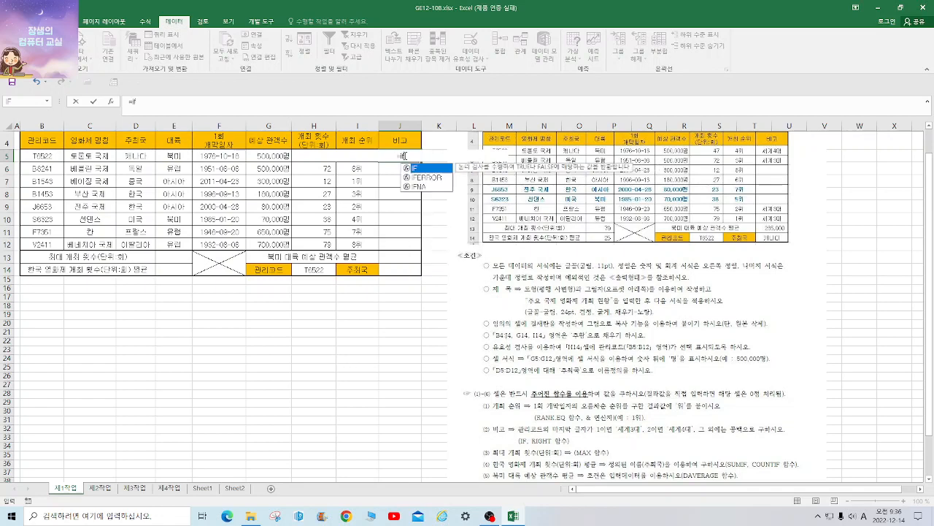
left_click(115, 103)
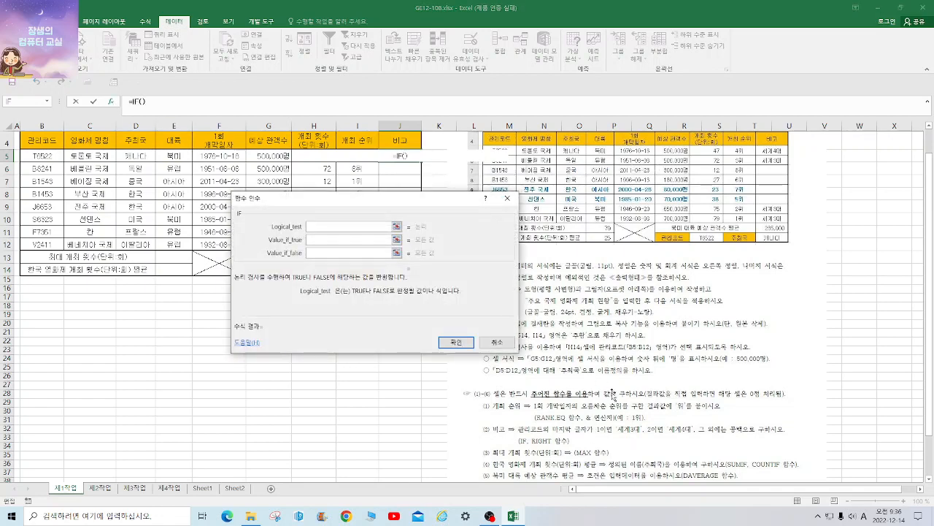
type("right(")
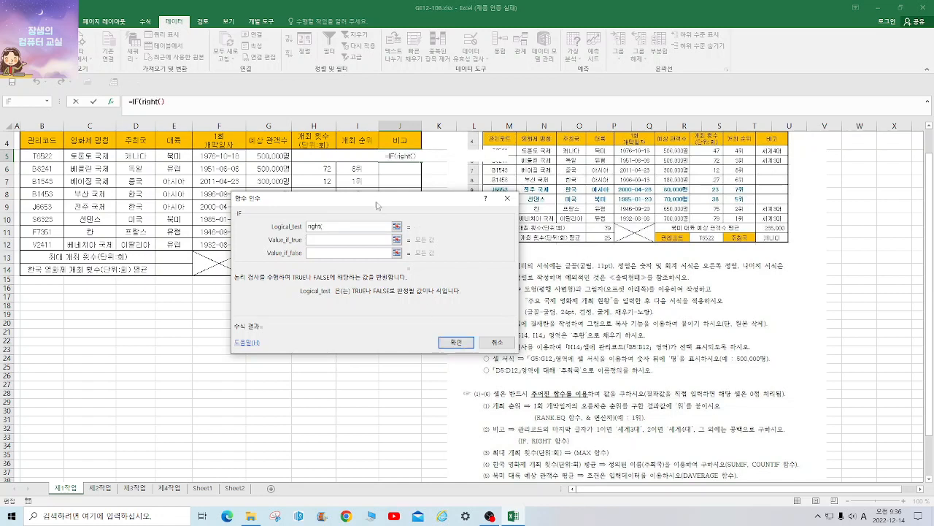
left_click(50, 157)
type(",1")
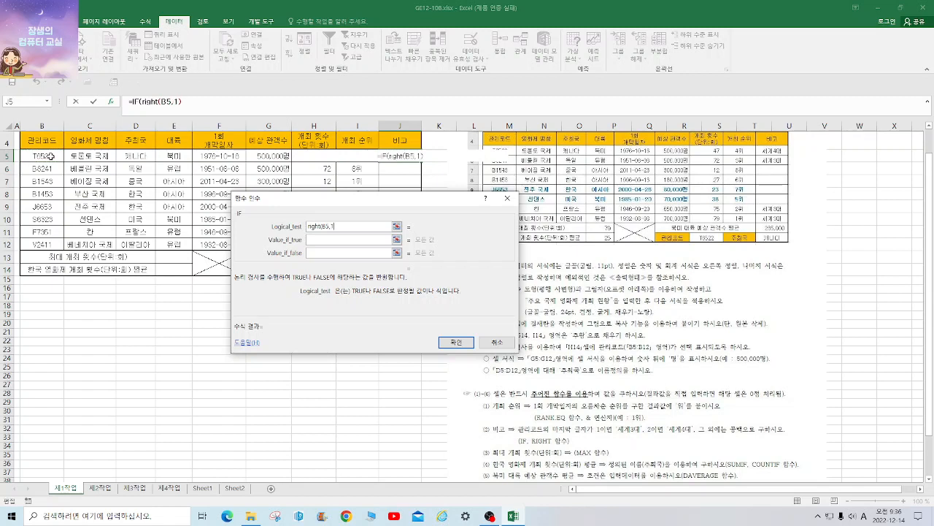
type(")=\"1\"")
Step: Enter 세계3대 as the value-if-true of the IF function in J5
left_click(338, 238)
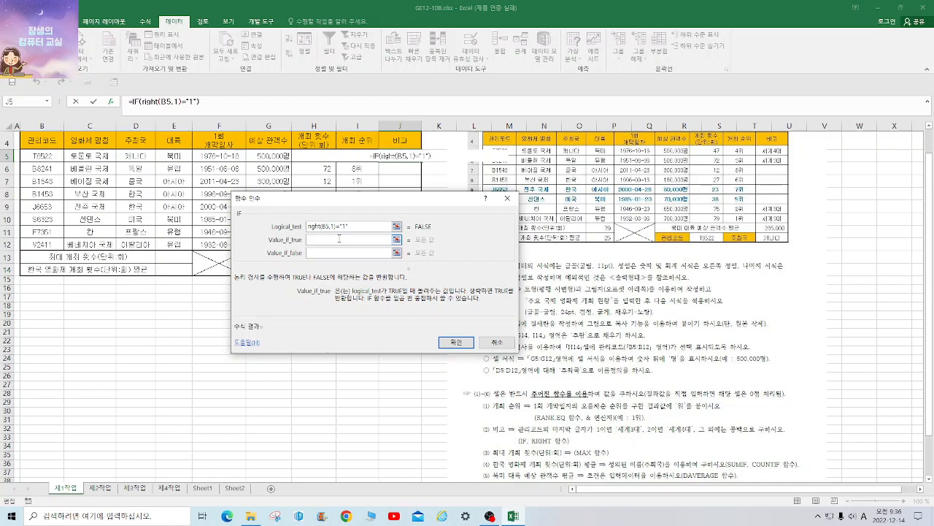
type("tp")
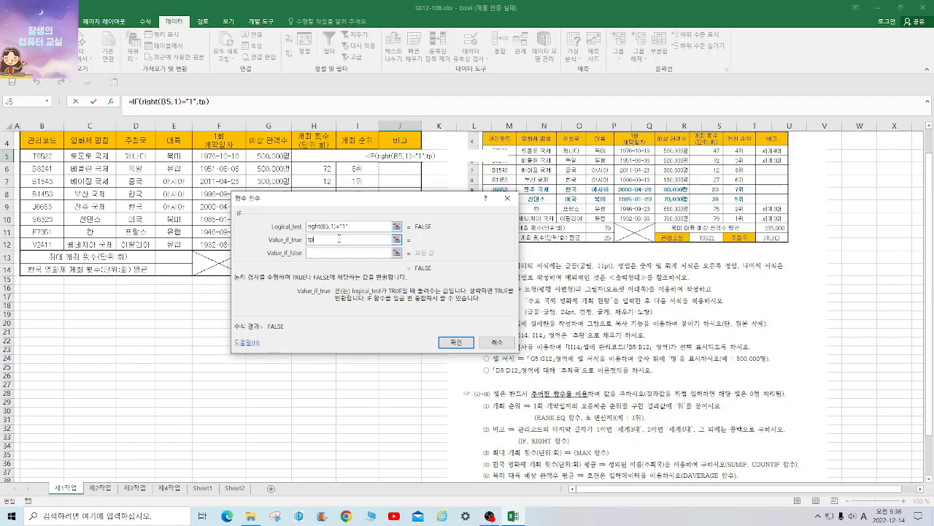
key("BackSpace")
key("BackSpace")
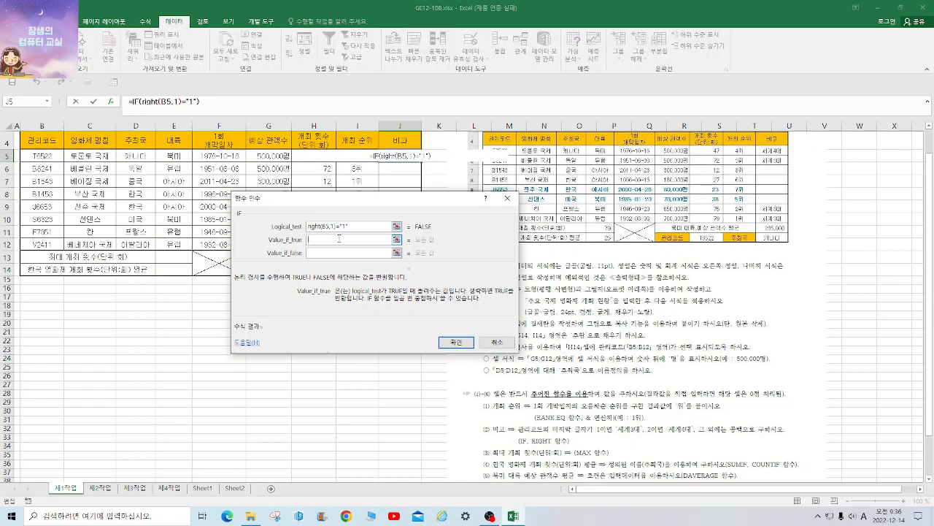
type("세계3대")
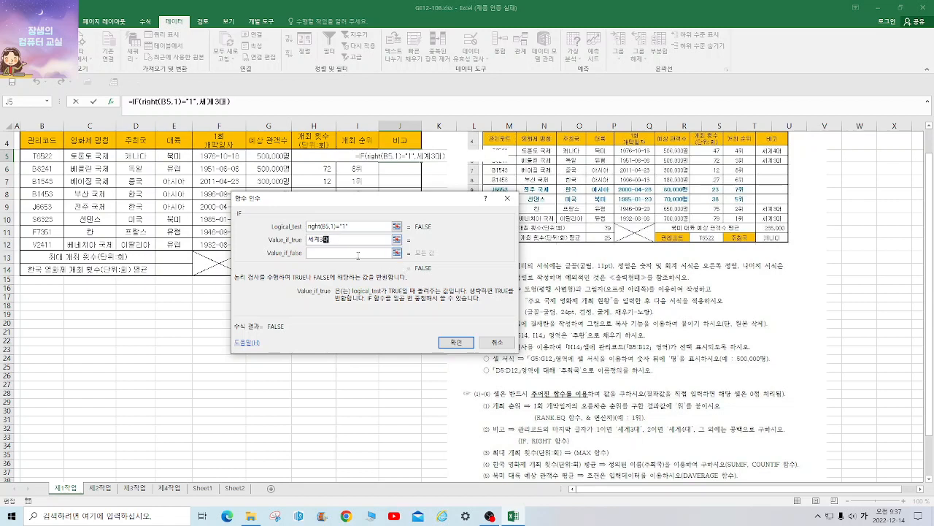
Step: Nest another IF as the value-if-false in J5, with the condition RIGHT(B5,1)="2"
left_click(357, 253)
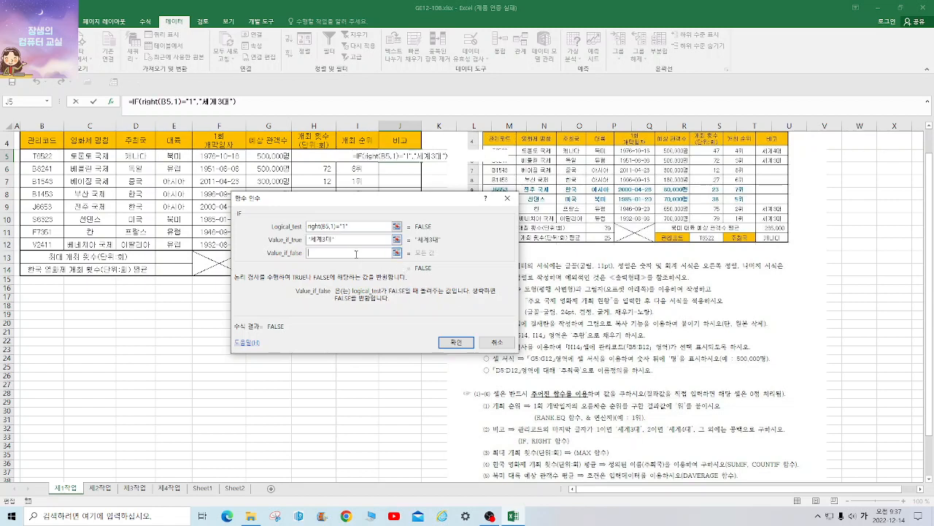
left_click(10, 101)
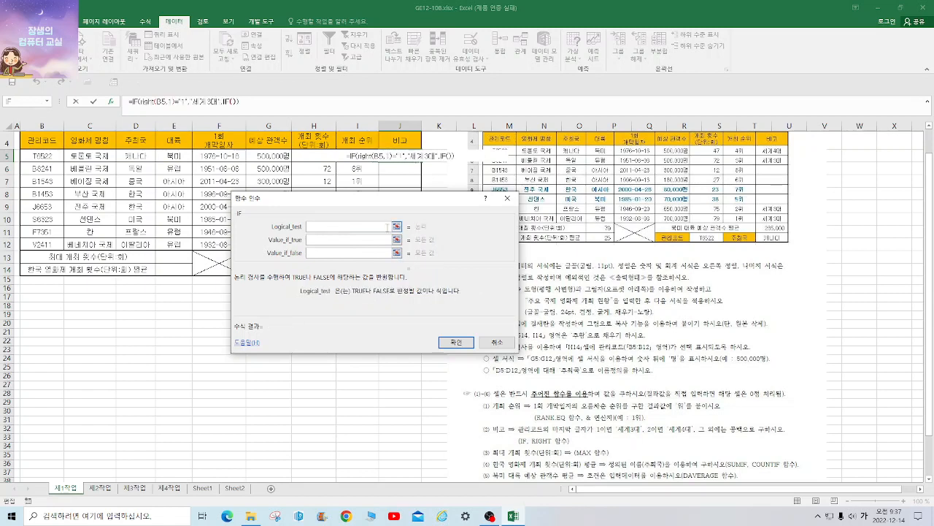
type("right(B5,1)=\"1\"")
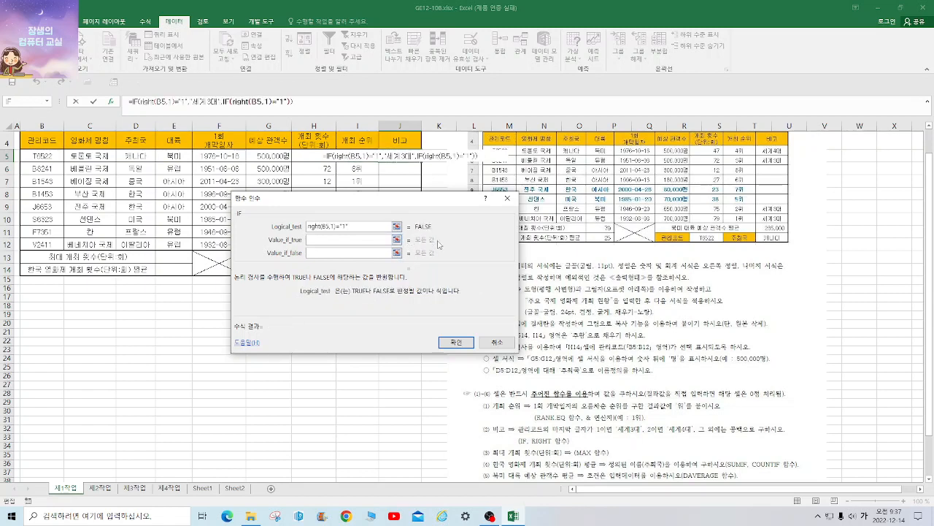
key("BackSpace")
key("BackSpace")
type("2\"")
Step: Have the nested IF return 세계4대 when true and "" when false, and fill J5 down to J12
left_click(356, 241)
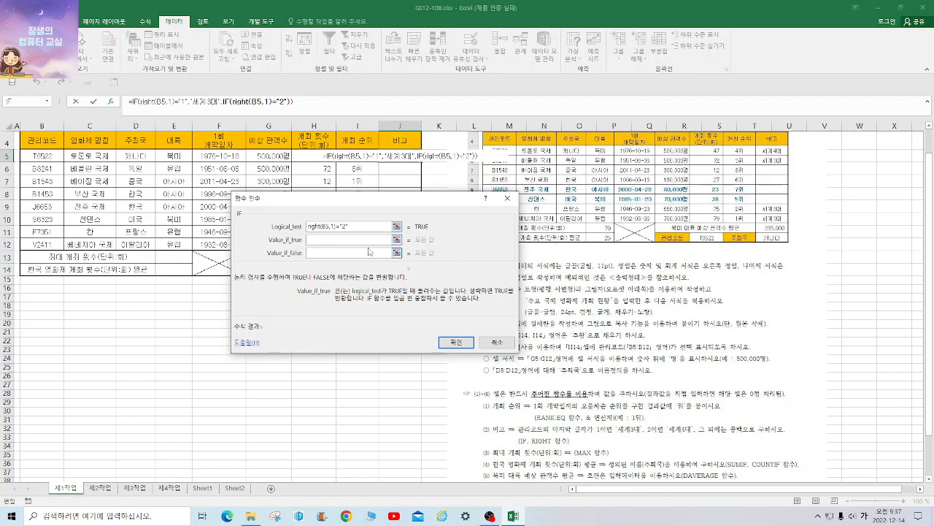
type("세계4대")
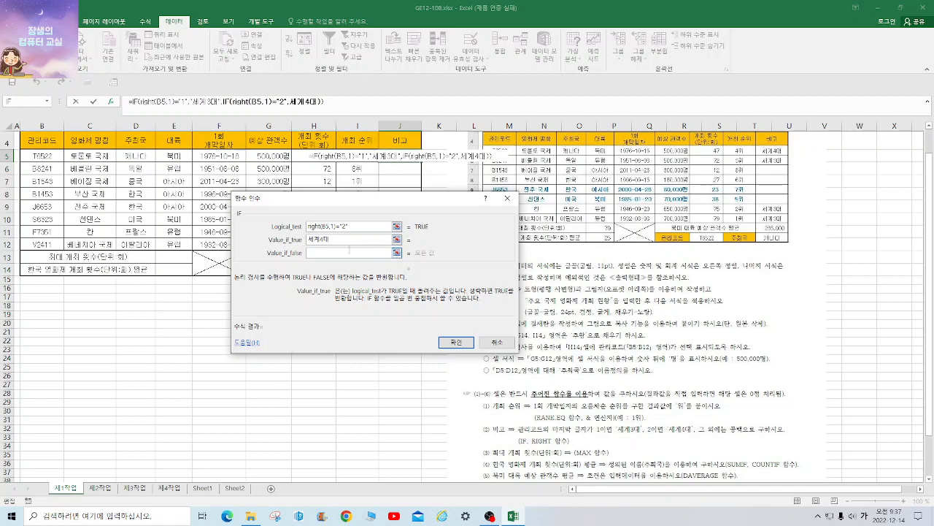
left_click(337, 253)
type("\"\"")
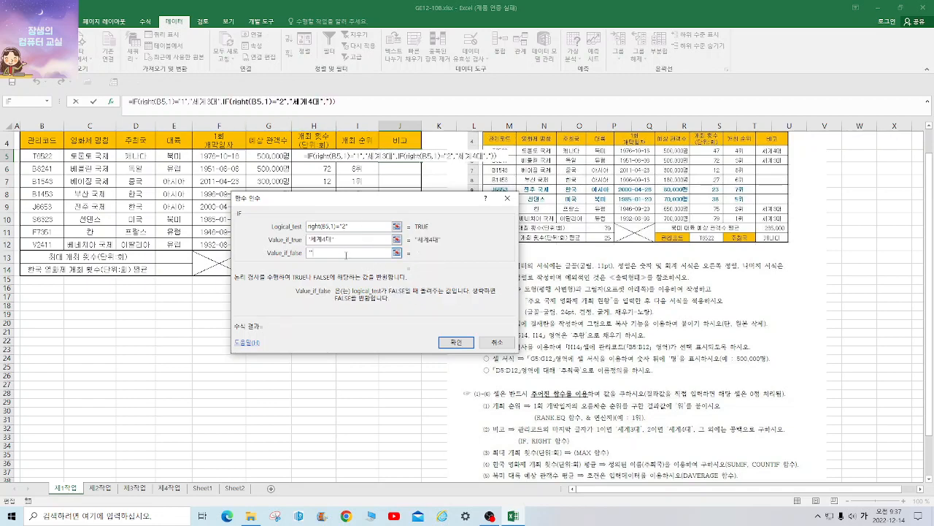
left_click(456, 342)
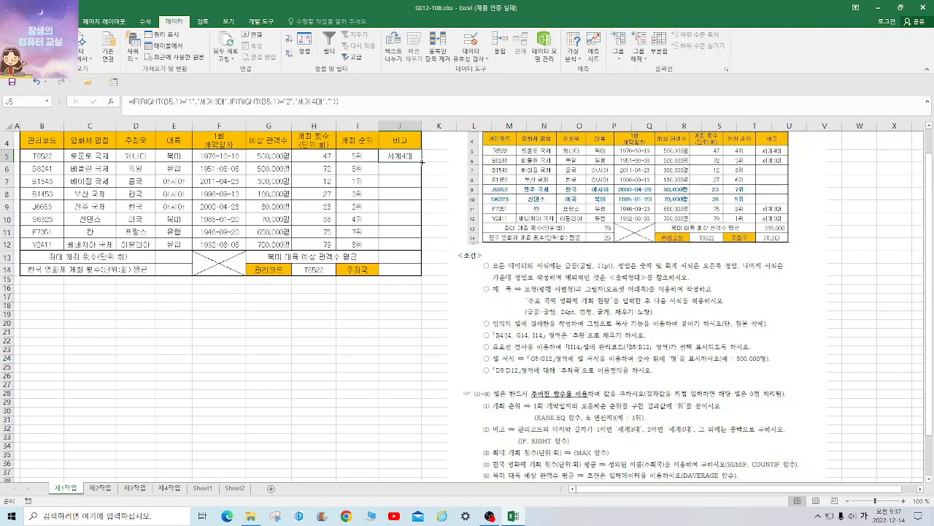
left_click_drag(422, 161, 424, 252)
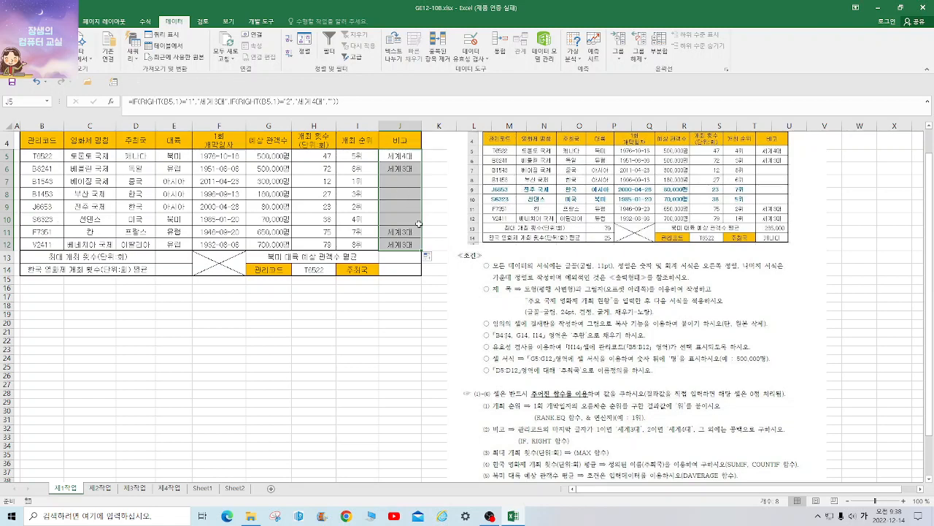
Step: Crop the sample table off the top of the exam instructions picture so it starts at the <조건> heading
left_click(636, 159)
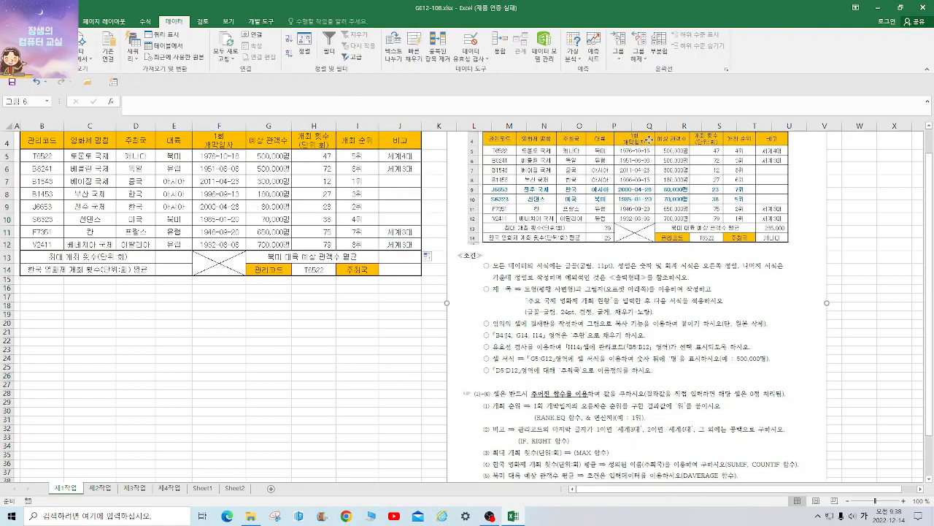
left_click(298, 21)
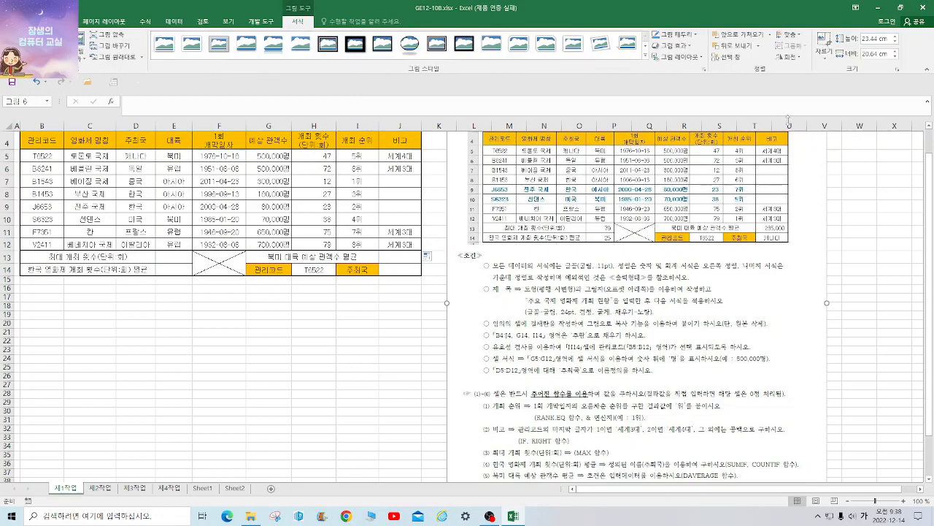
scroll(776, 102, "up", 1)
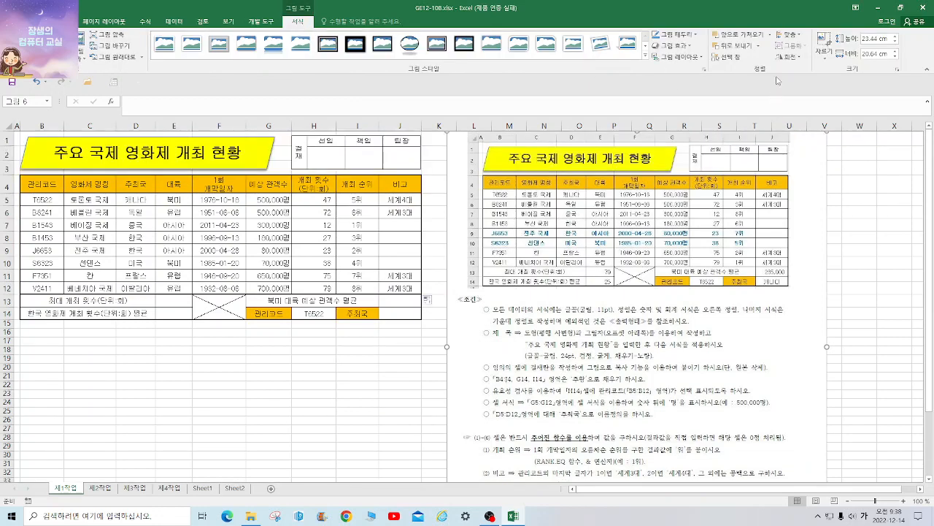
left_click(823, 42)
left_click_drag(636, 133, 637, 294)
left_click(881, 287)
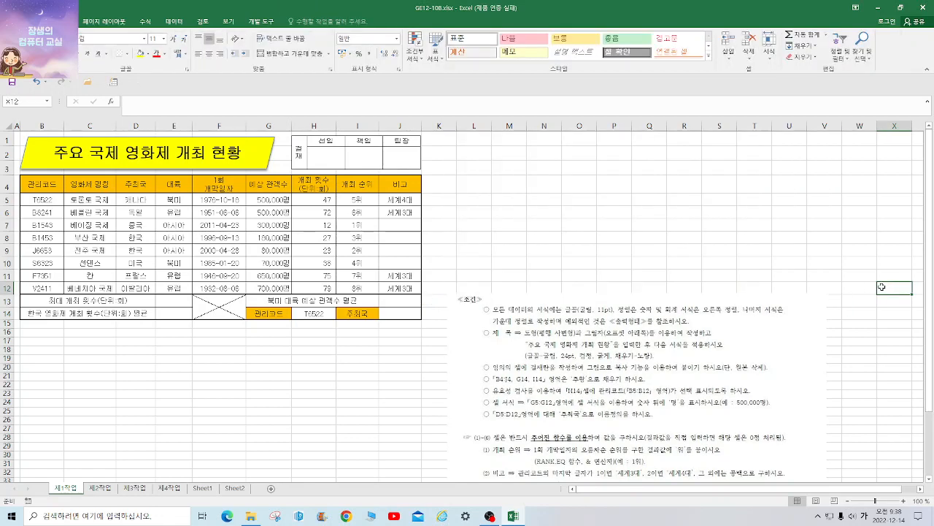
Step: Move the cropped instructions picture up beside the title at row 1 and stretch its height to about 16.25 cm
left_click_drag(685, 386, 666, 228)
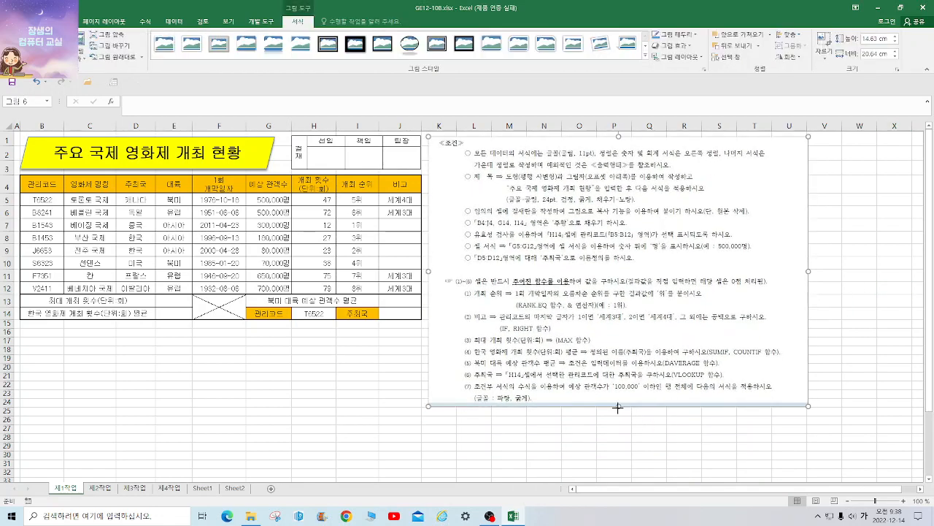
left_click_drag(619, 406, 618, 436)
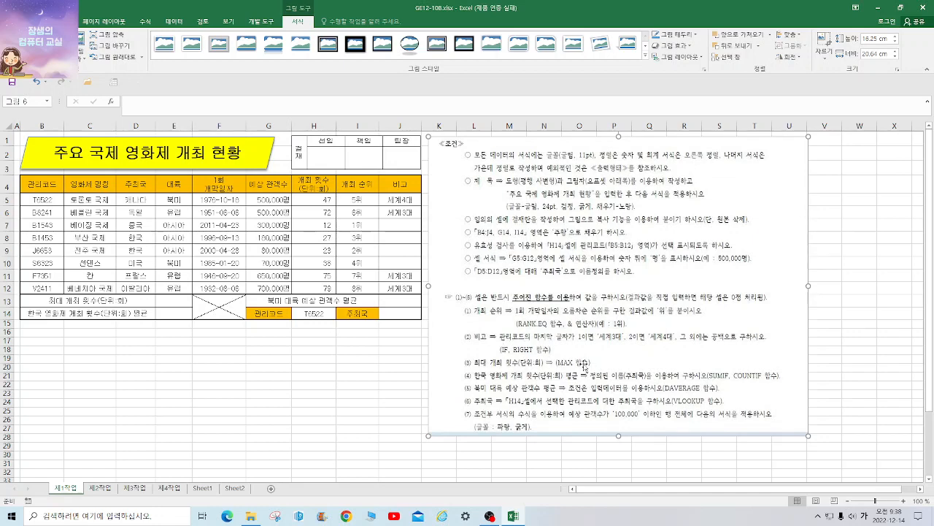
Step: Calculate the maximum 개최 횟수 in E13 with the MAX function over H5:H12
left_click(175, 301)
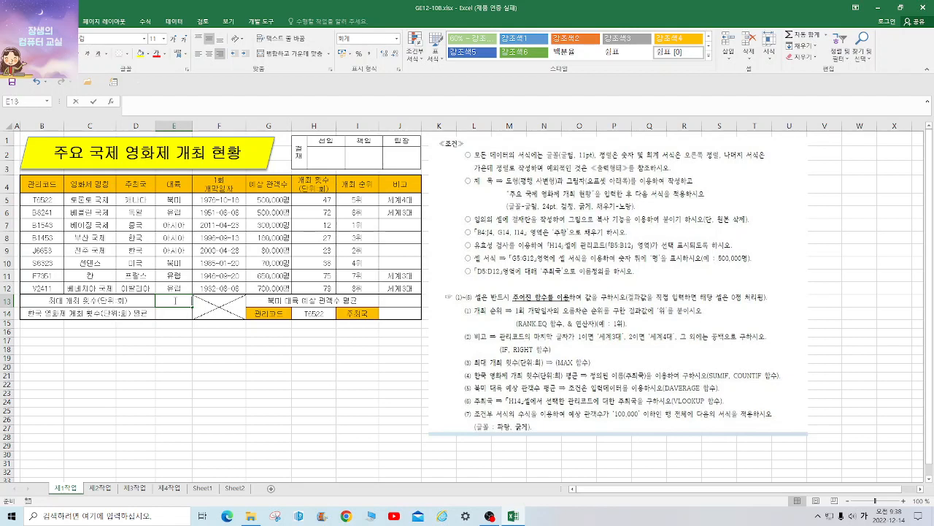
type("=")
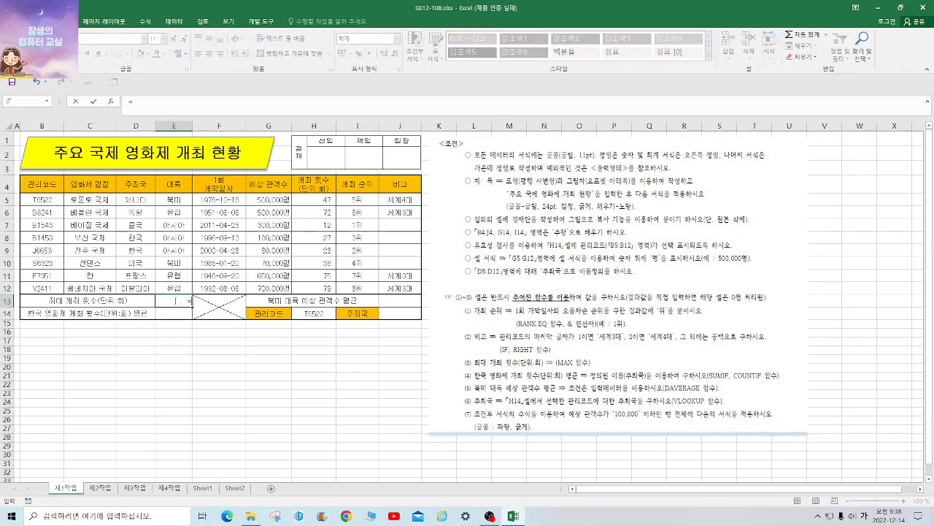
type("ㅡㅁ")
type("max(")
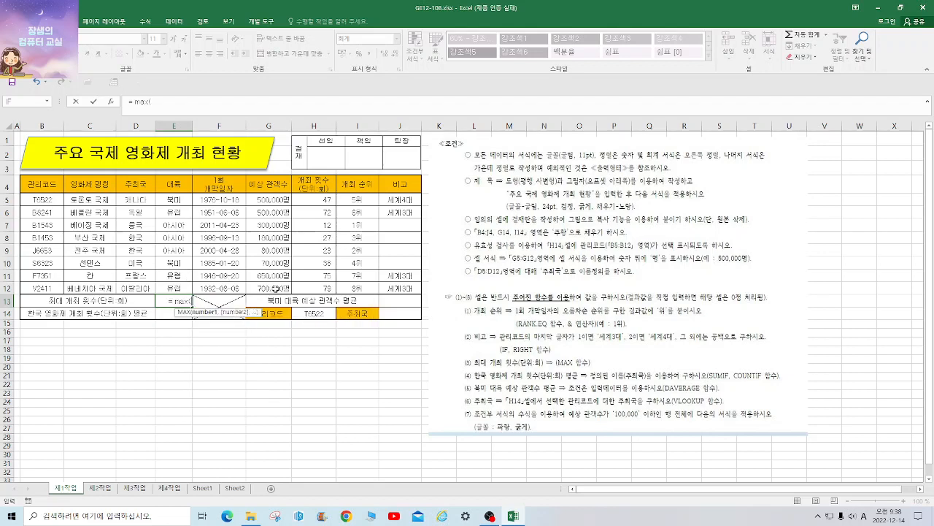
left_click_drag(318, 200, 325, 288)
key("ctrl+Return")
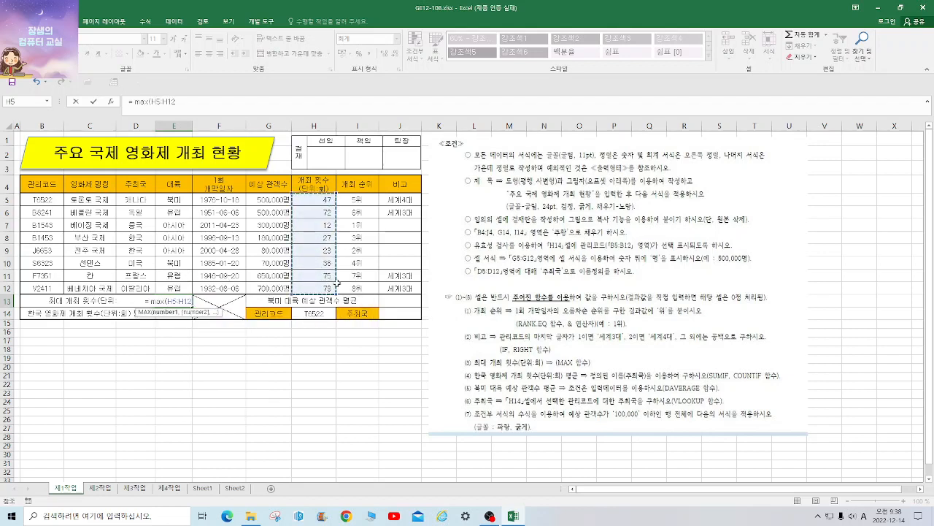
key("Return")
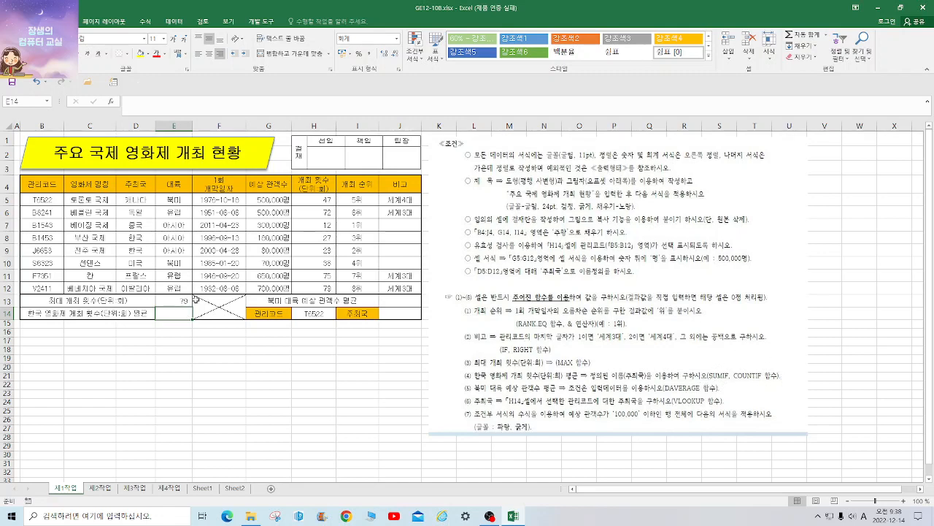
Step: Enter a SUMIF in E14 with 주최국 (D5:D12) as range, D8 as criteria and H5:H12 as sum range
type("=s")
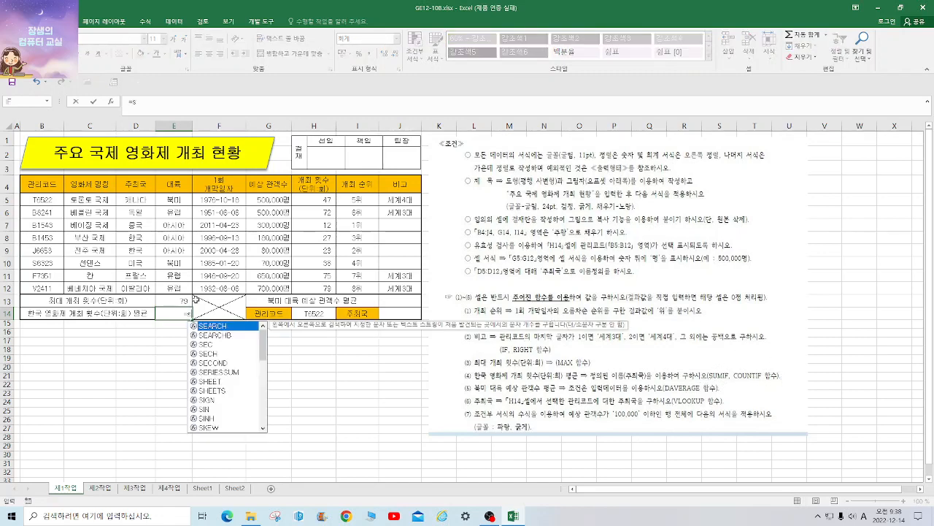
type("umif(")
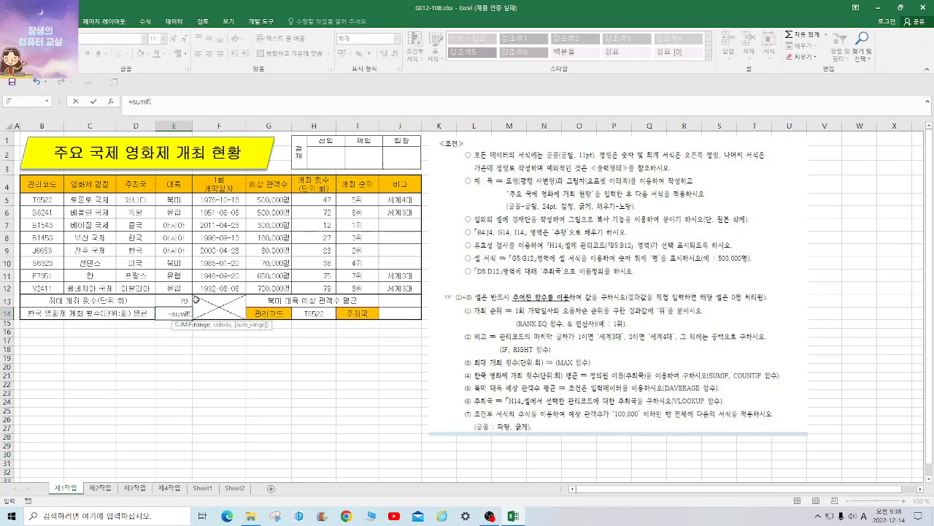
left_click(110, 103)
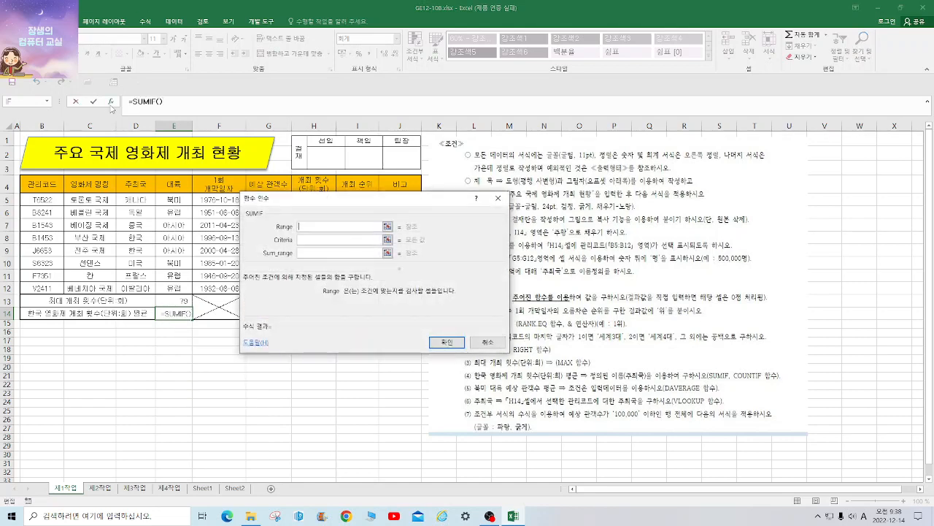
left_click_drag(354, 201, 395, 221)
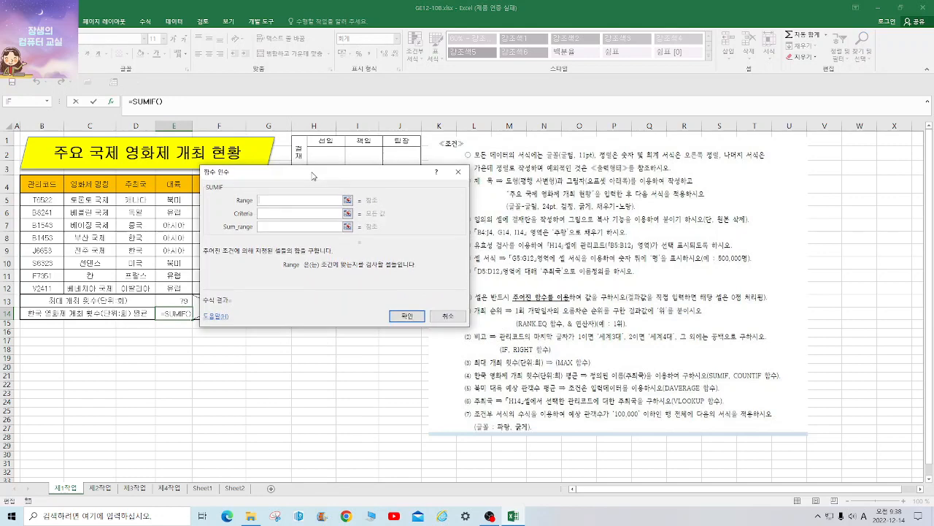
left_click_drag(312, 175, 419, 216)
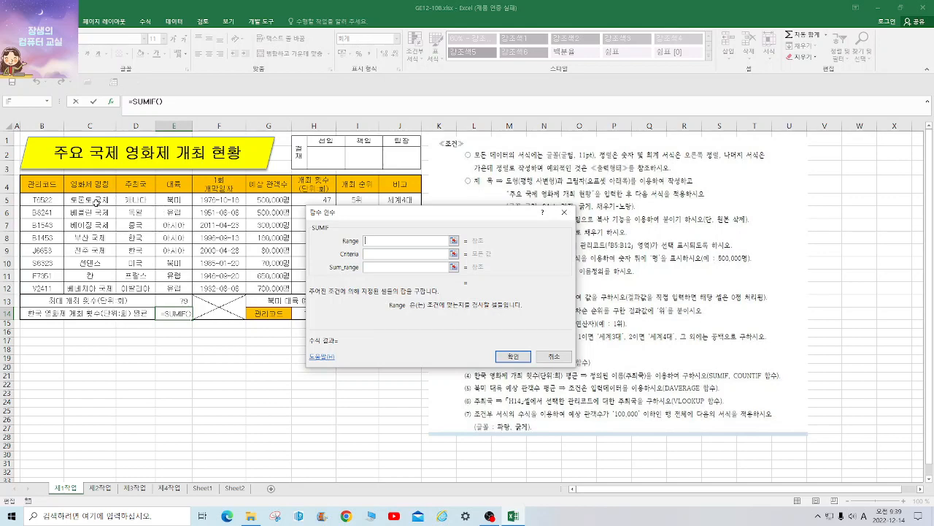
left_click_drag(138, 199, 141, 288)
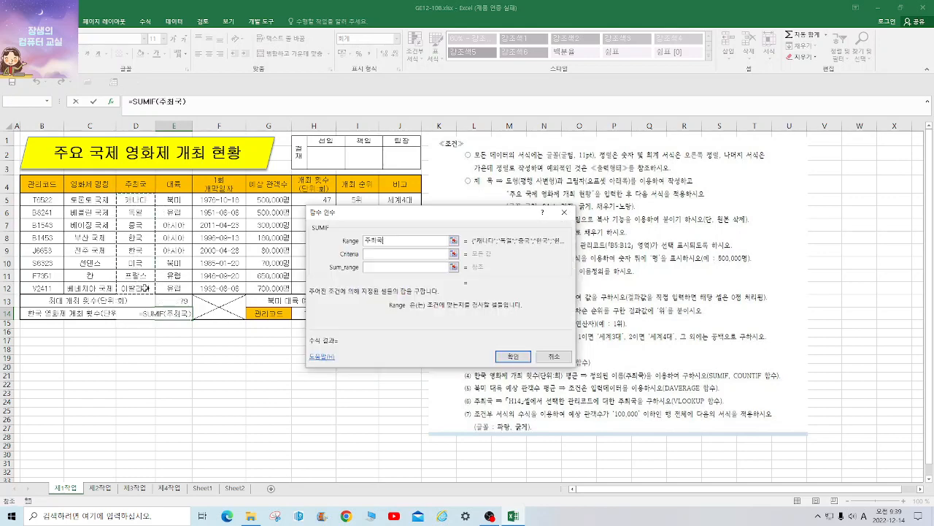
left_click(376, 254)
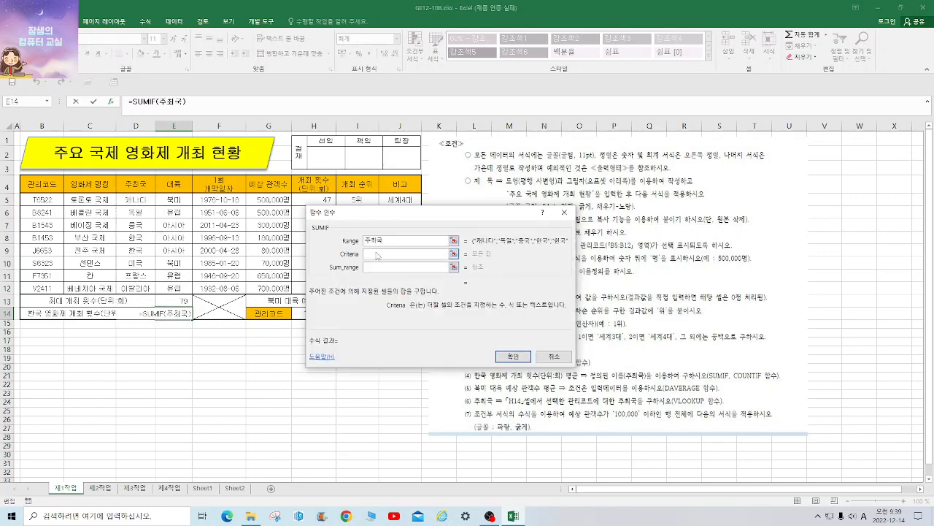
left_click(143, 242)
left_click_drag(411, 213, 459, 185)
left_click(431, 237)
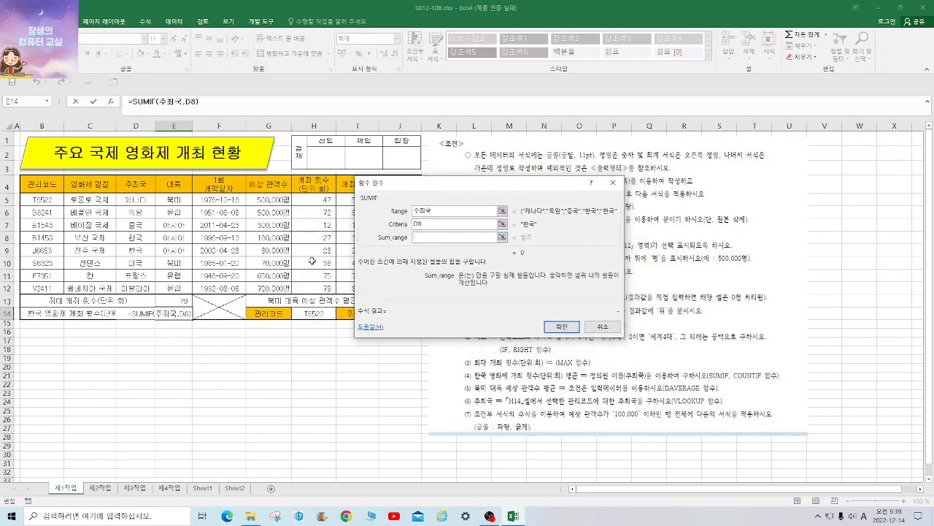
left_click_drag(310, 205, 312, 289)
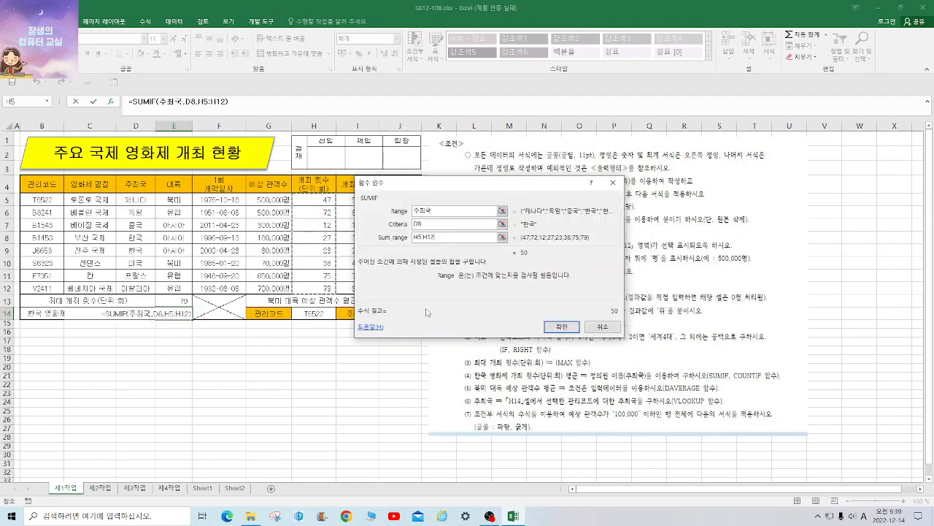
left_click(562, 327)
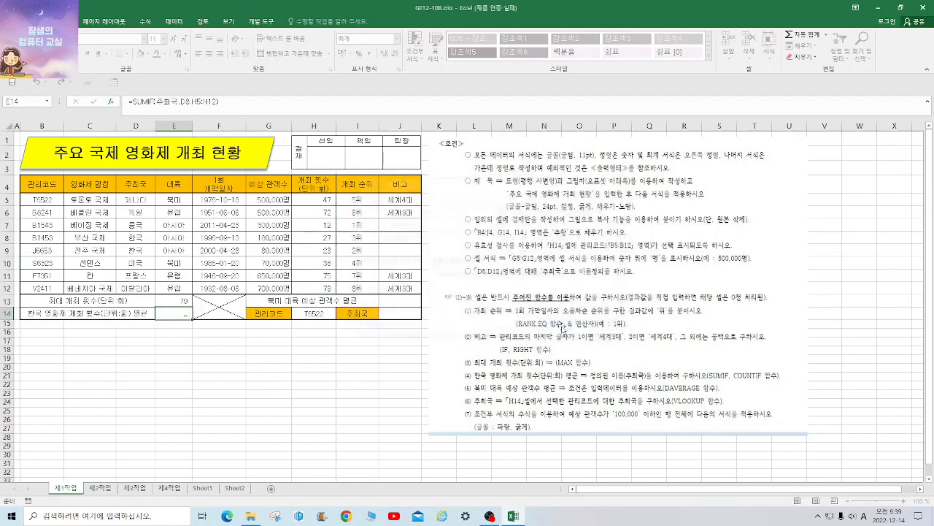
Step: Divide the SUMIF in E14 by COUNTIF(주최국,D8) to get the average 개최 횟수 of the 한국 festivals
left_click(237, 98)
type("/c")
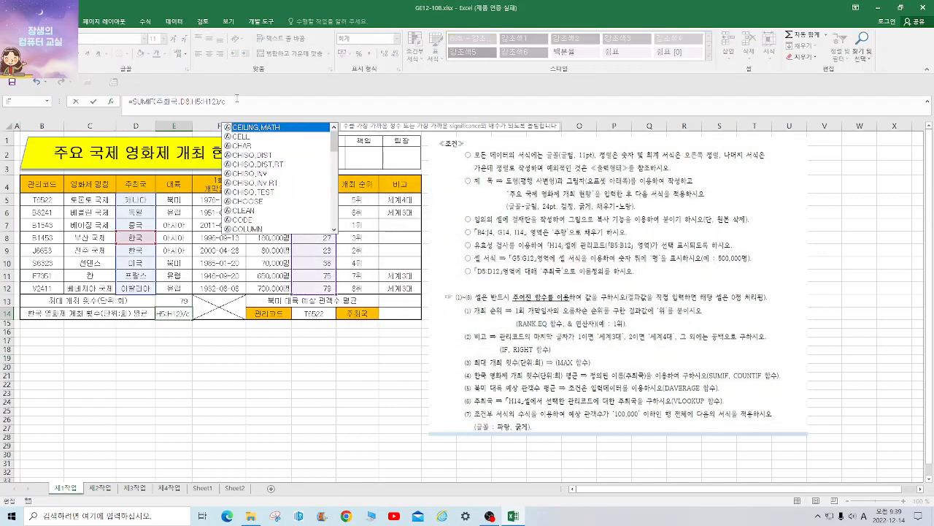
type("ountif(")
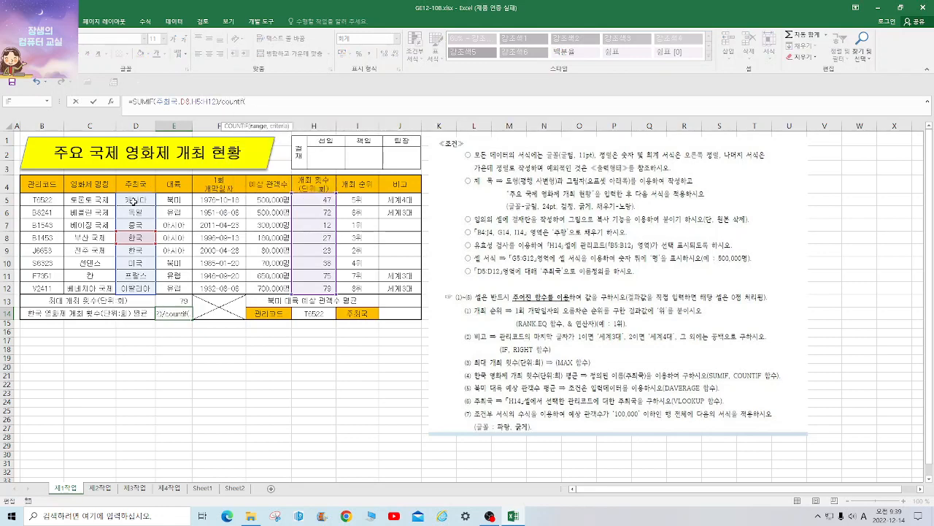
left_click_drag(135, 201, 137, 283)
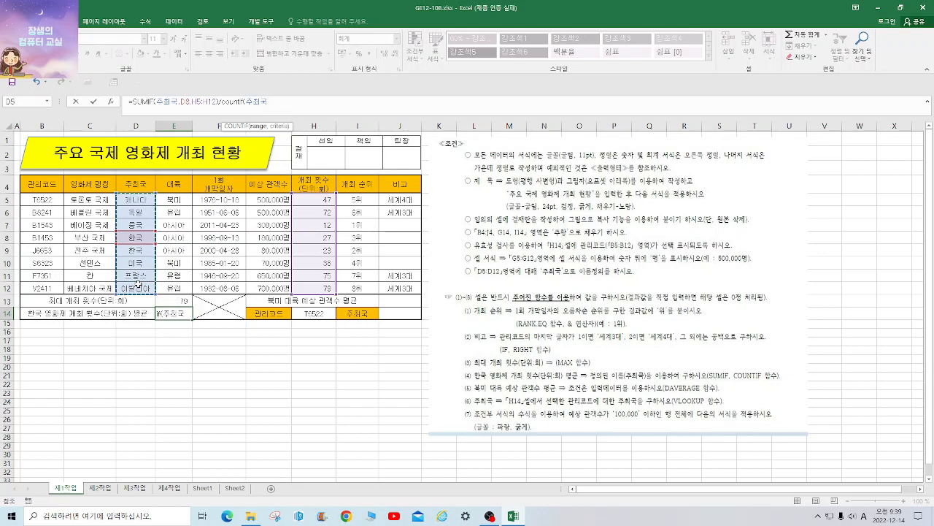
type(",")
left_click(132, 237)
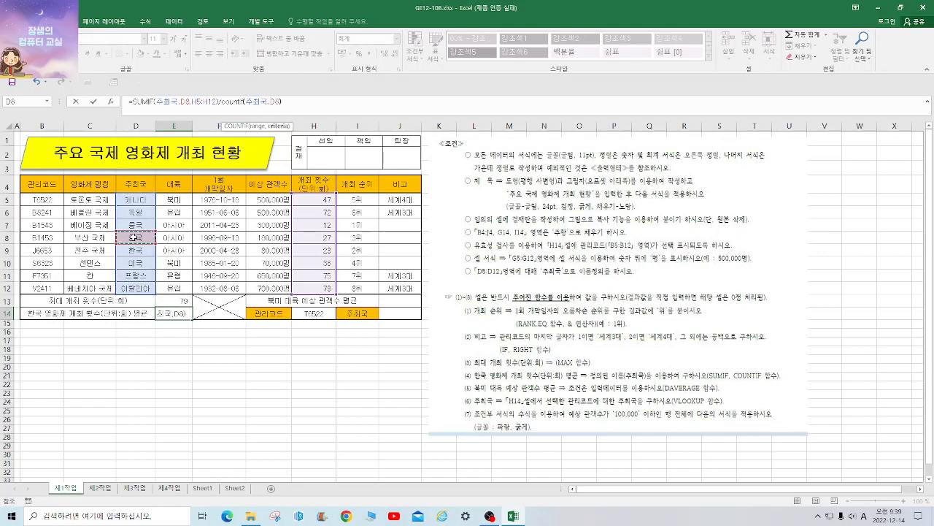
type(")")
key("Return")
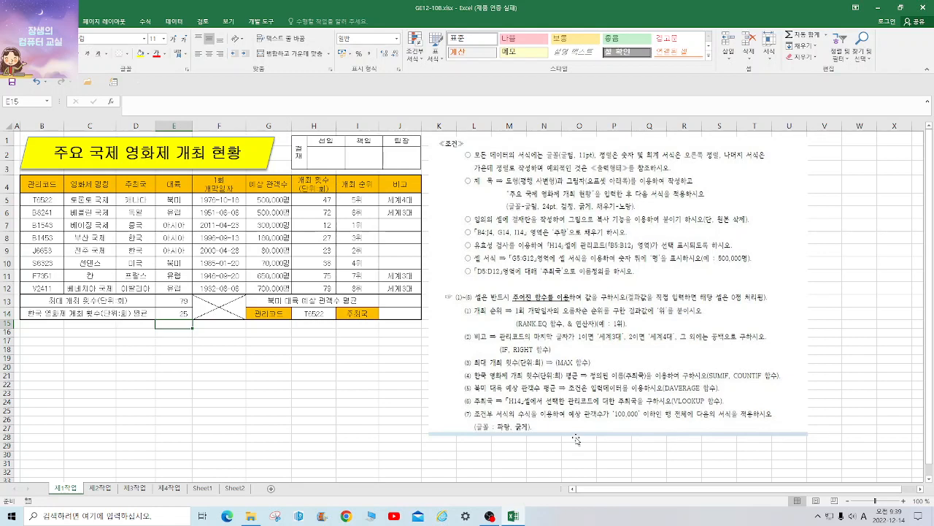
Step: Try a DAVERAGE in J13 with database B5:J12, field G4 and criteria E4:E5
left_click(403, 302)
type("=d")
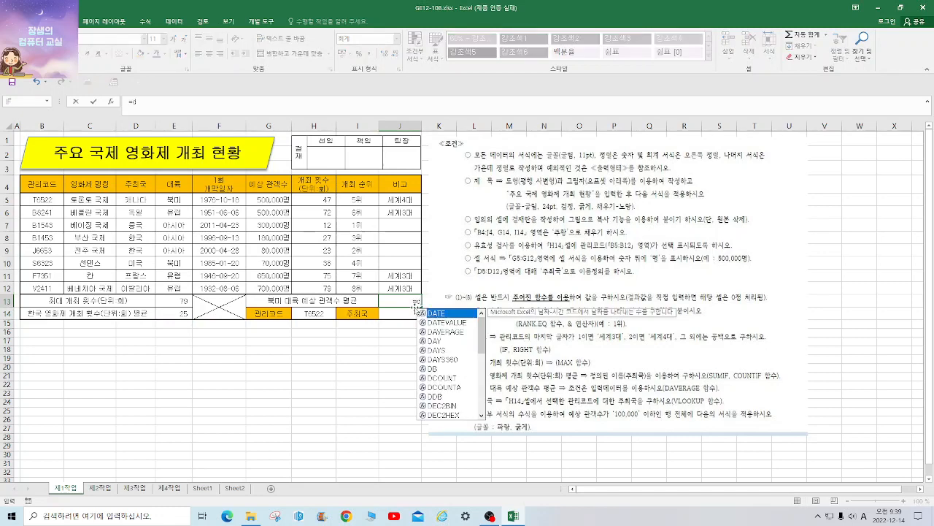
type("a")
double_click(460, 332)
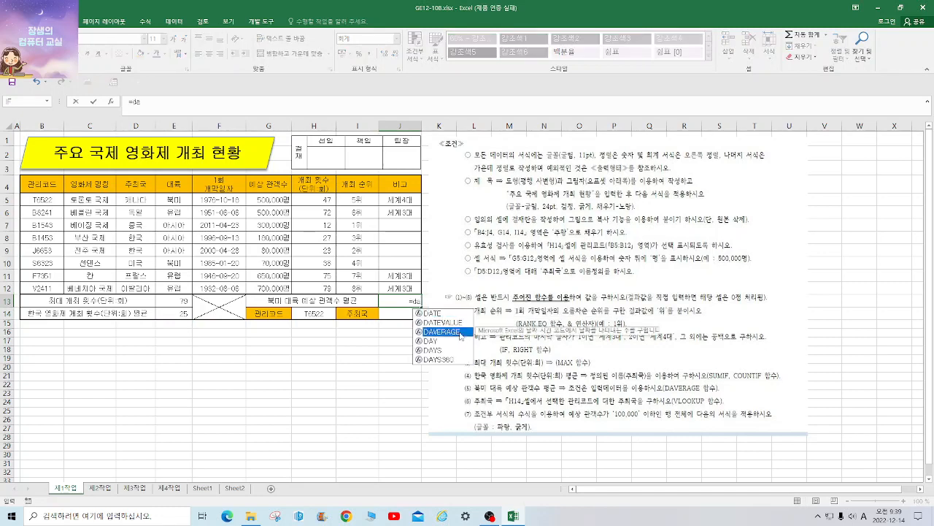
left_click(111, 101)
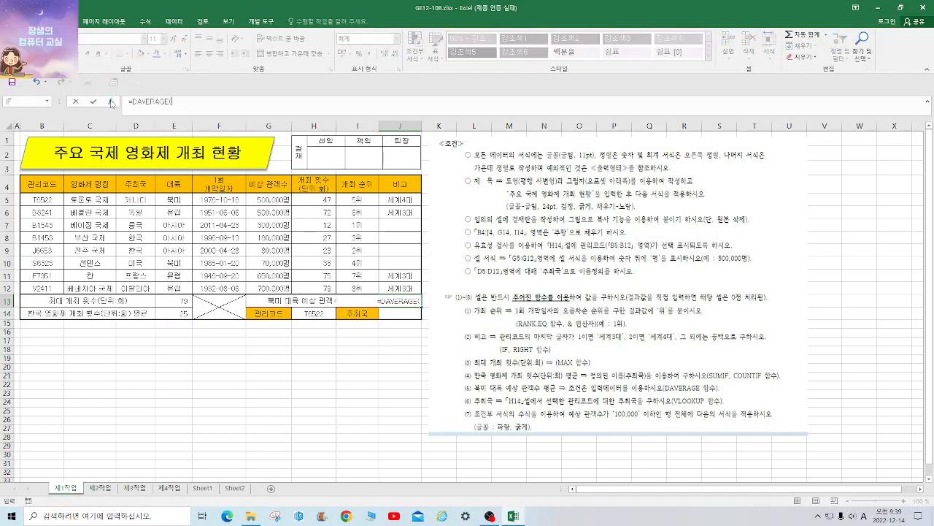
left_click_drag(407, 184, 509, 155)
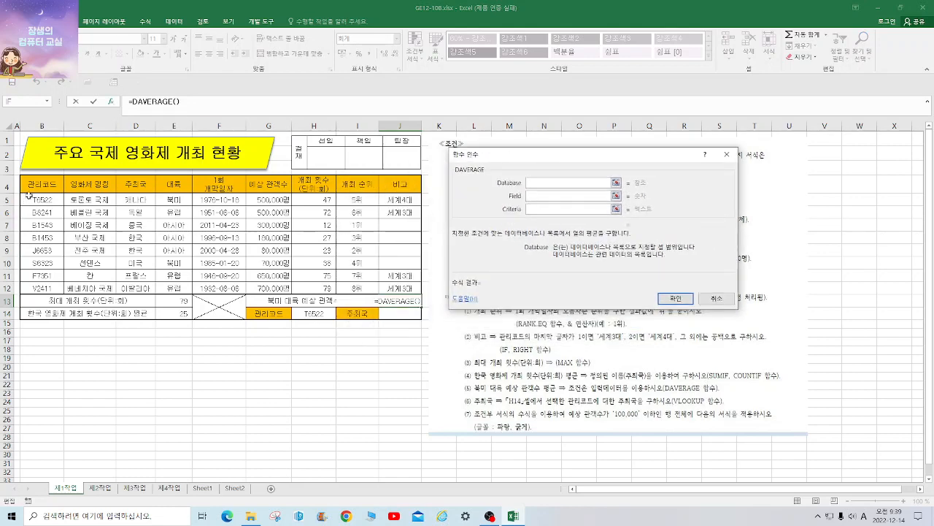
left_click_drag(29, 196, 392, 281)
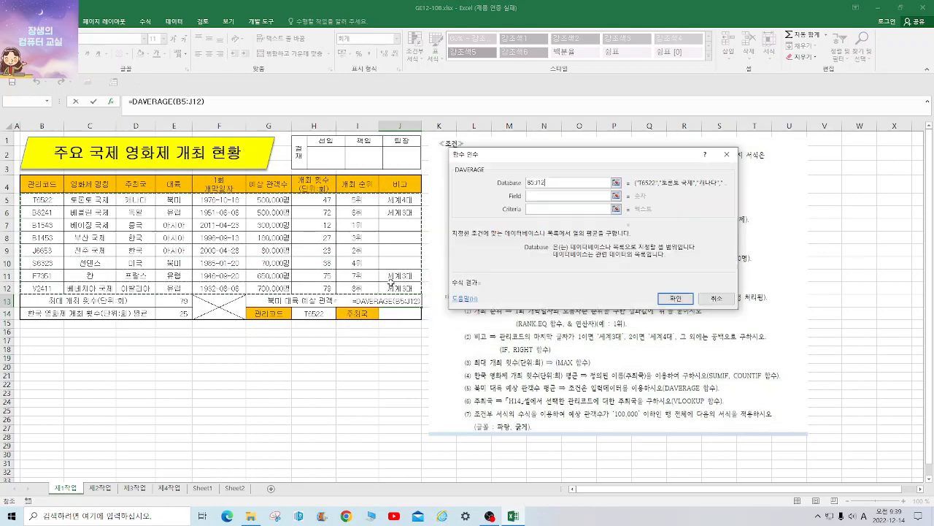
key("Tab")
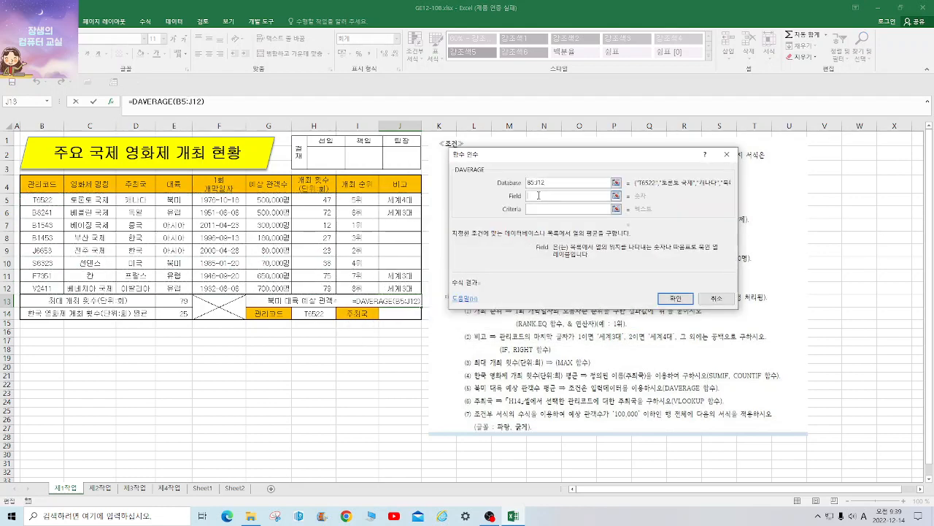
left_click(268, 183)
left_click(553, 210)
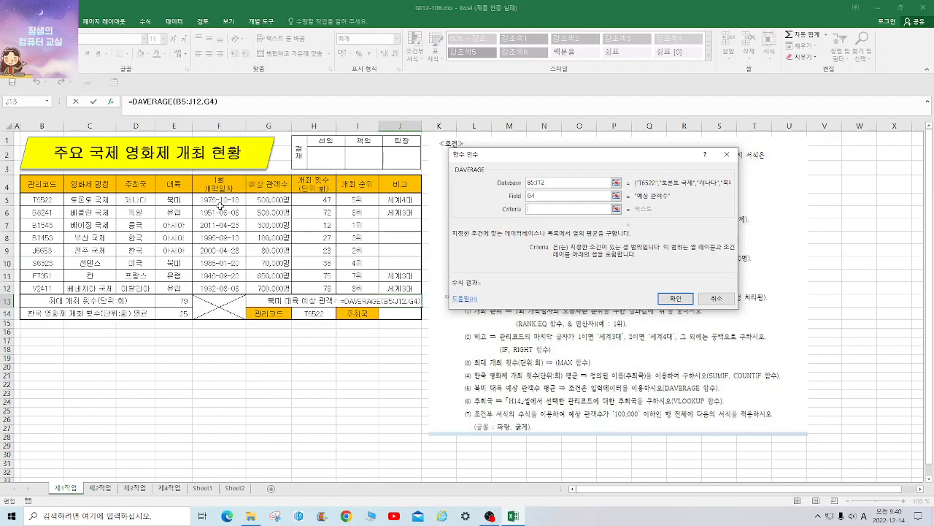
left_click_drag(184, 183, 184, 197)
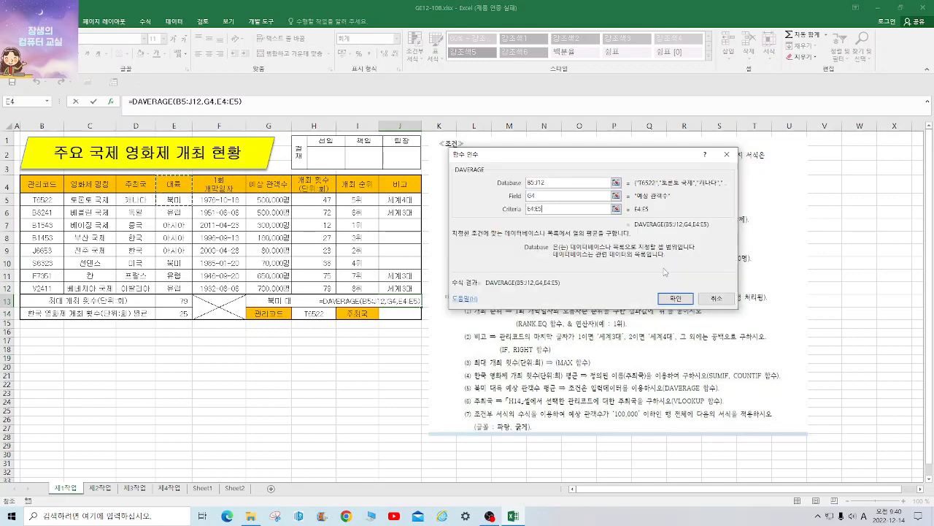
left_click(677, 299)
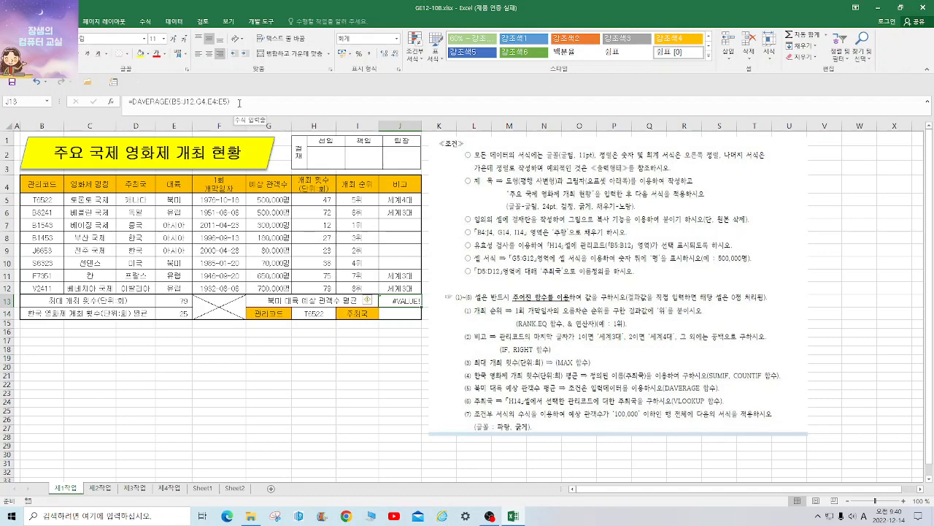
Step: Replace the J13 formula with a DAVERAGE using database B4:J12 including the headings, field G4 and criteria E4:E5
left_click_drag(240, 103, 62, 81)
type("=")
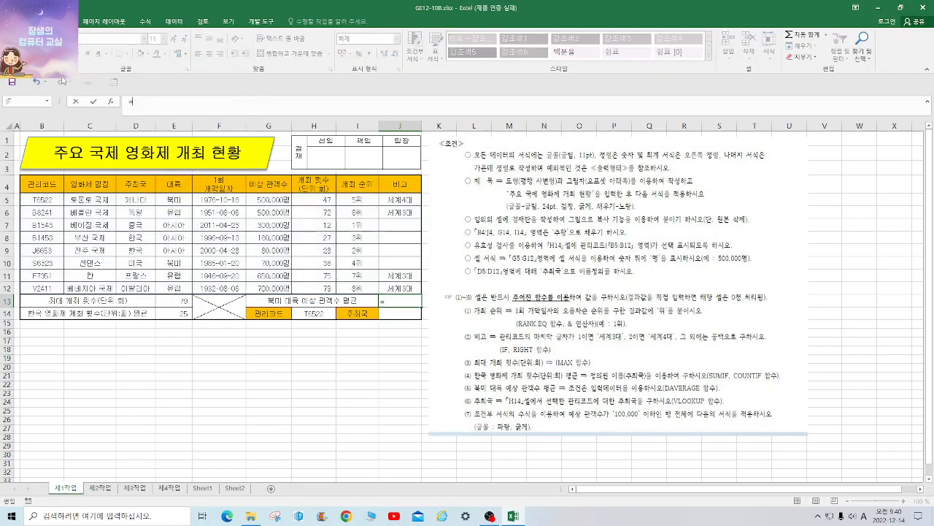
type("dav")
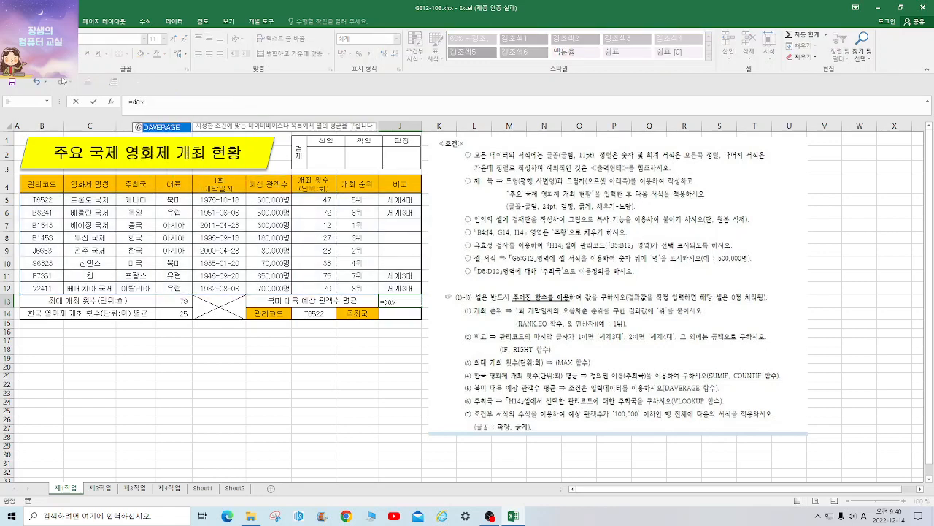
double_click(175, 128)
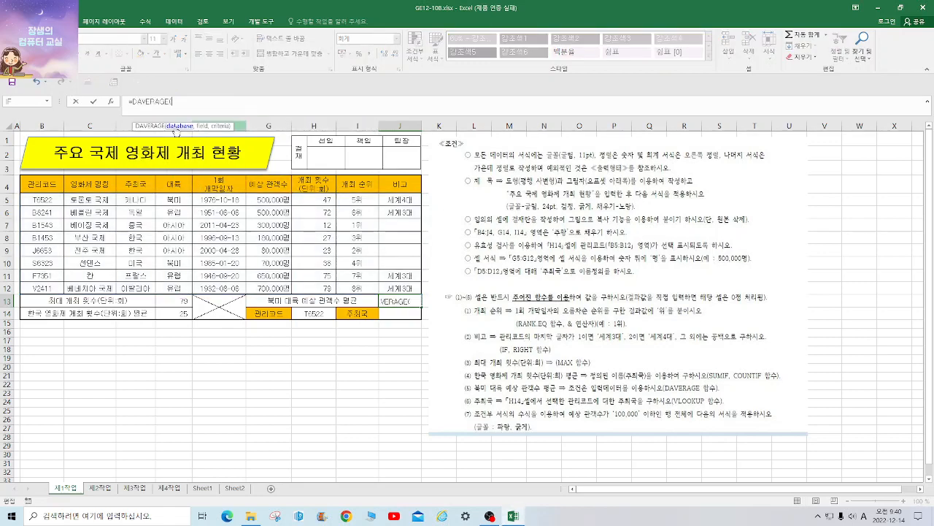
left_click(109, 103)
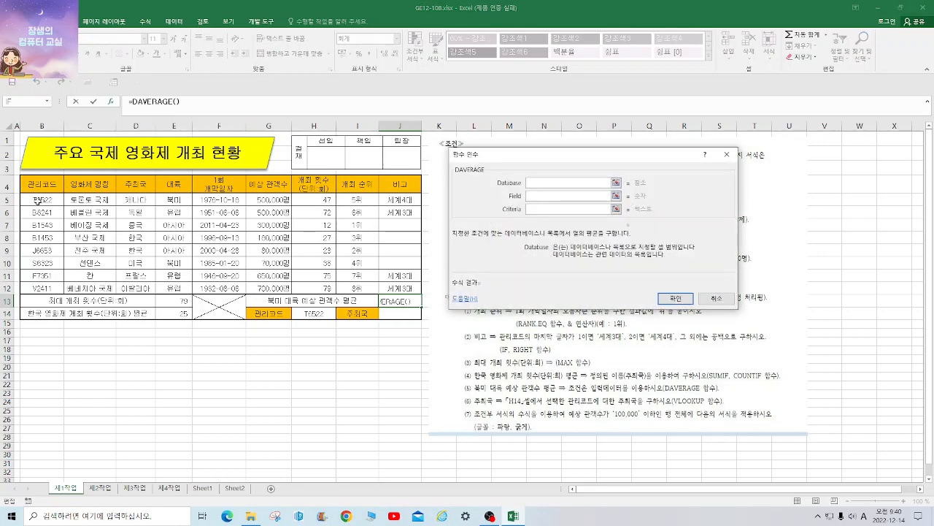
left_click_drag(38, 184, 398, 289)
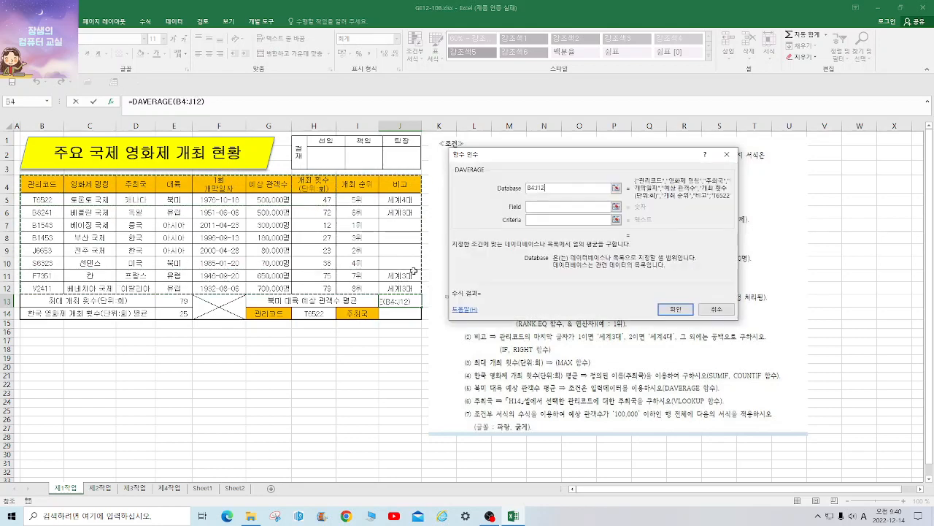
left_click(540, 208)
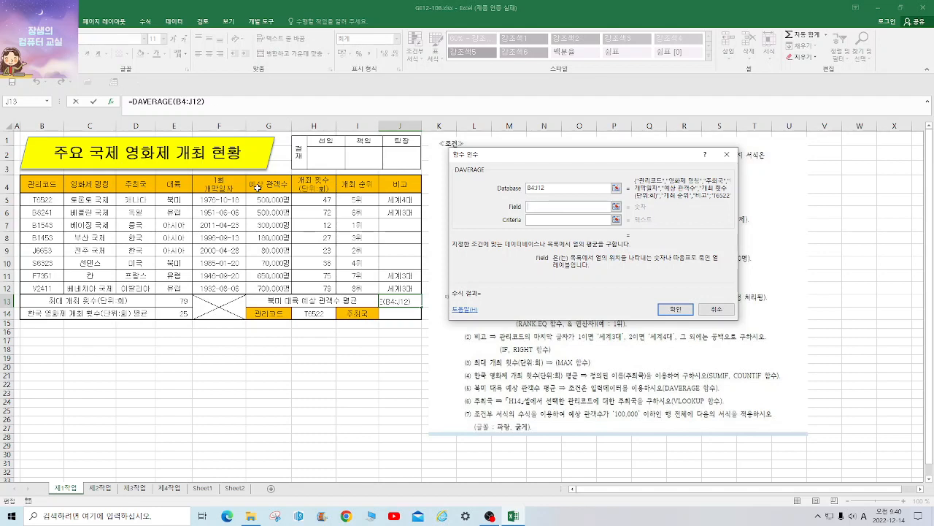
left_click(257, 188)
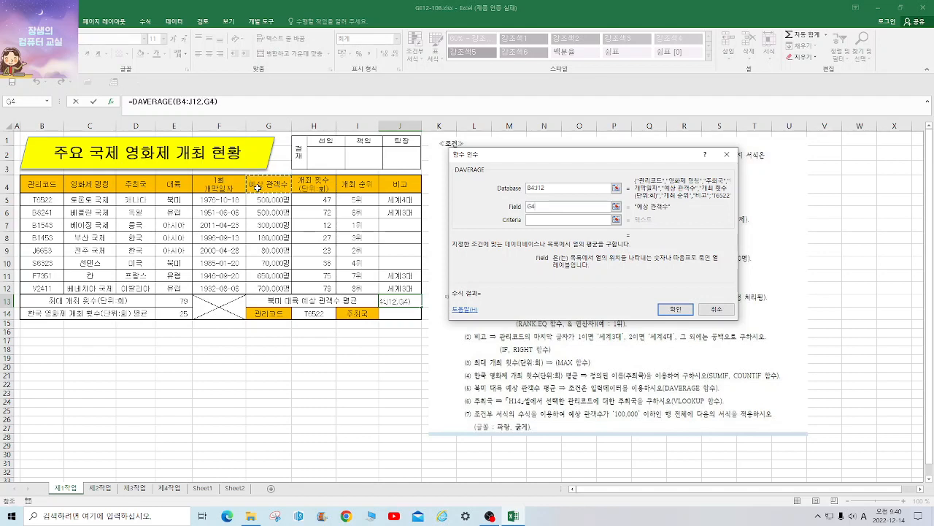
left_click(551, 219)
left_click_drag(170, 183, 173, 201)
left_click(676, 310)
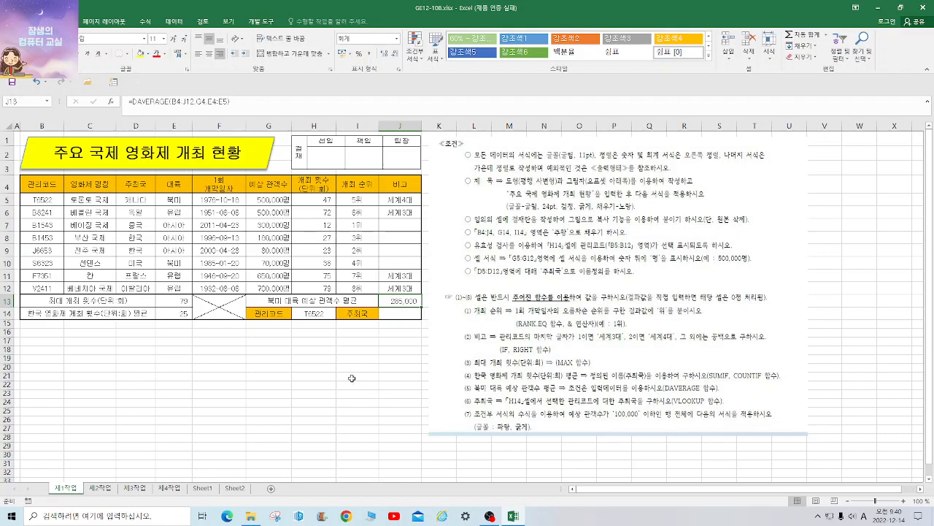
left_click(403, 315)
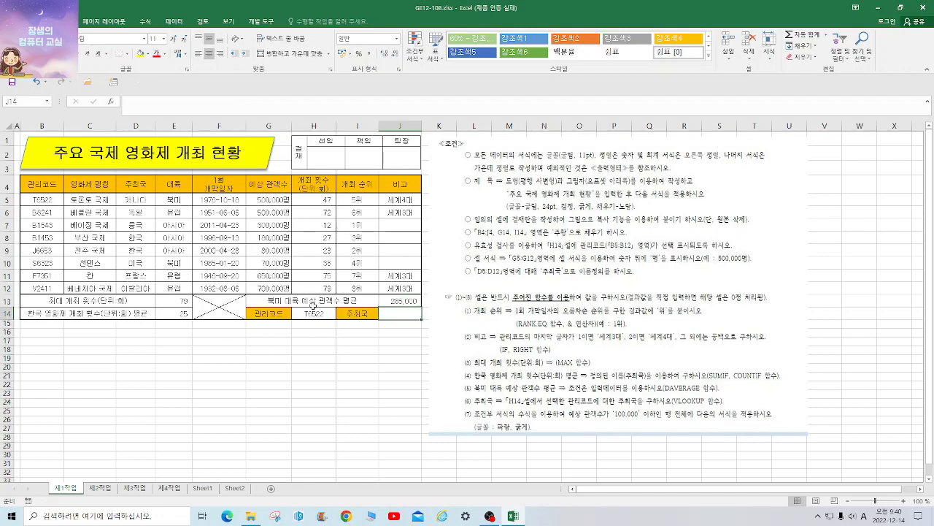
type("=vl")
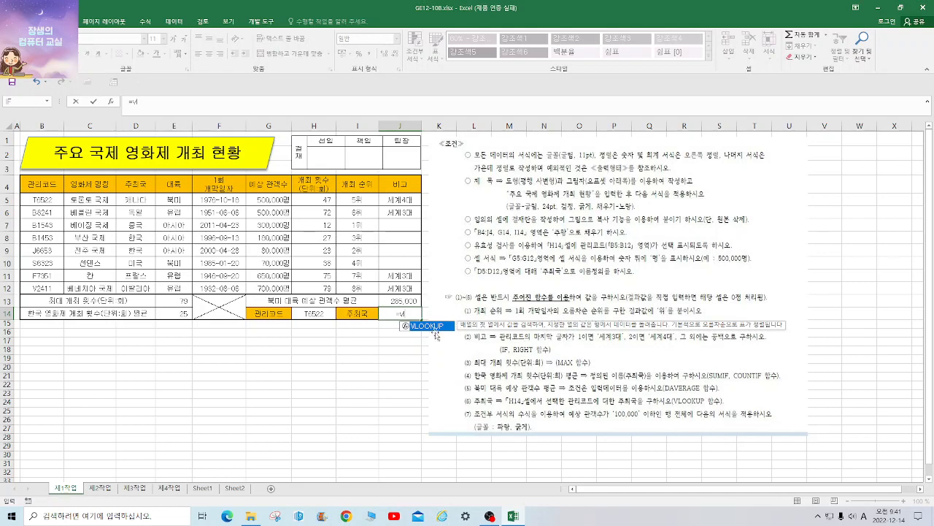
left_click(427, 333)
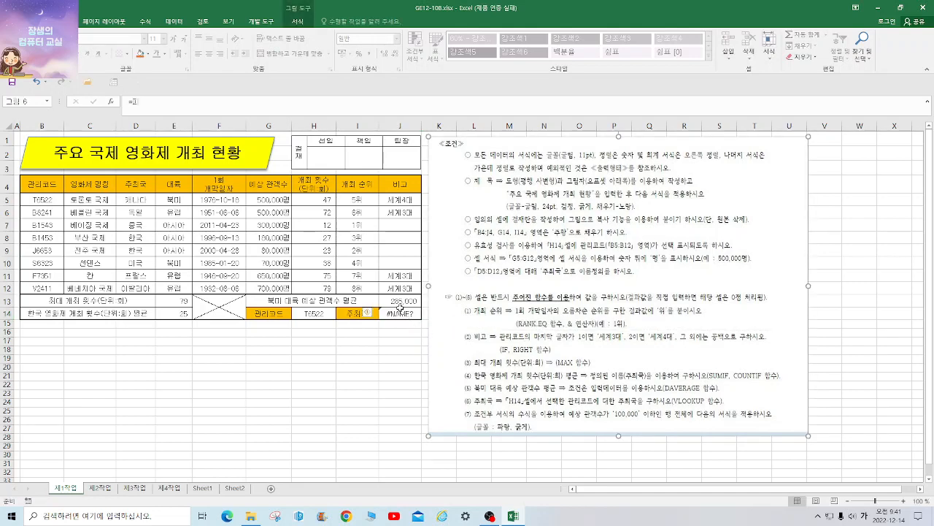
Step: Start a VLOOKUP in J14 with H14 as lookup value and B5:J12 as table array
left_click(400, 312)
type("=ㅣ")
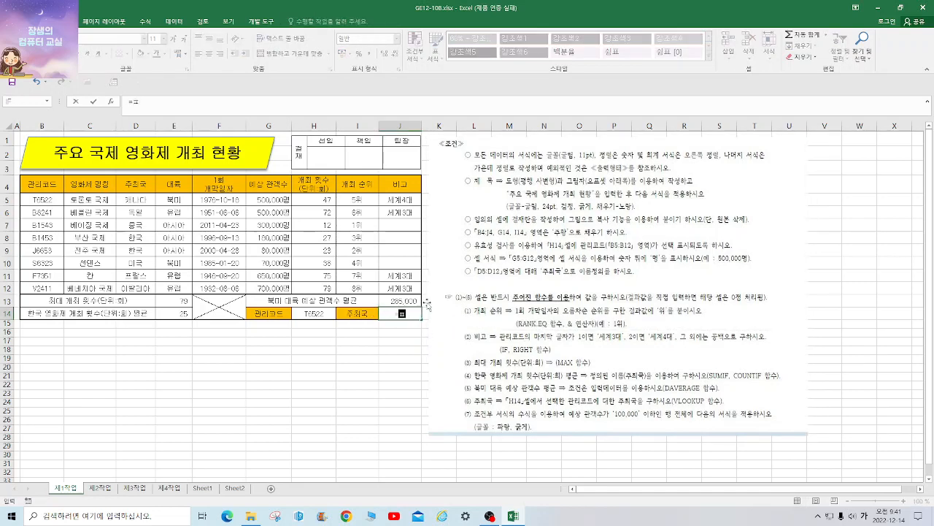
type("vl")
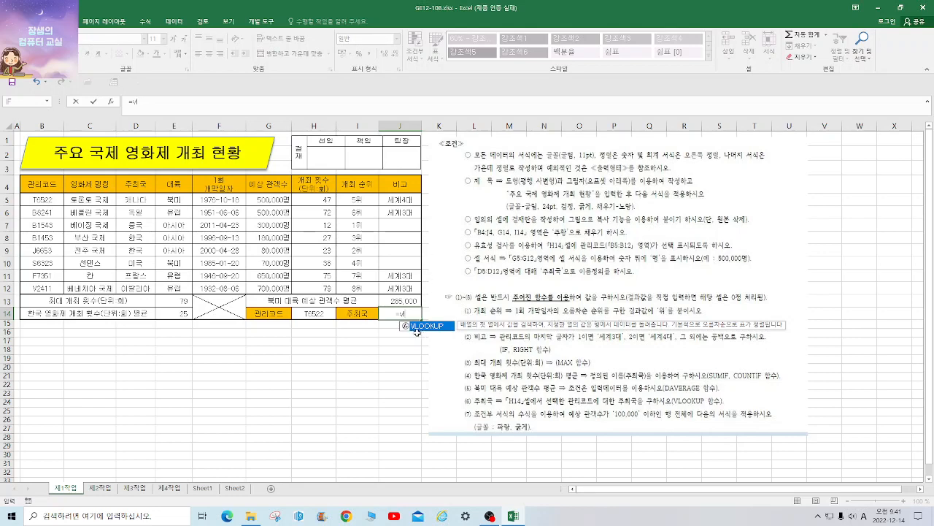
double_click(415, 325)
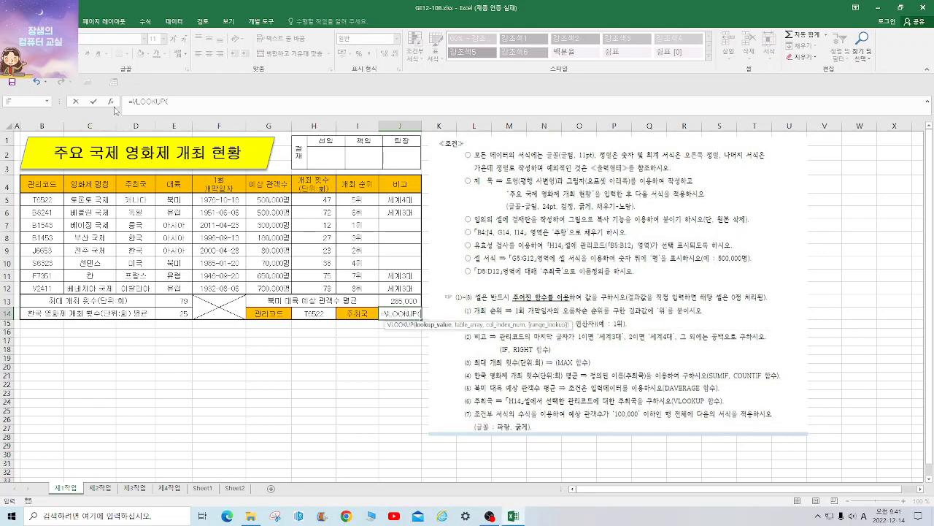
left_click(112, 102)
left_click(319, 313)
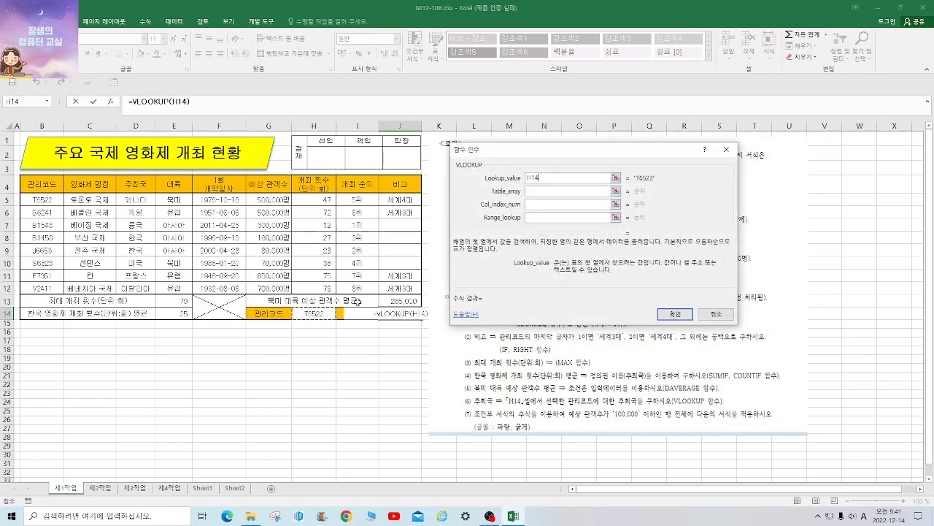
left_click(540, 191)
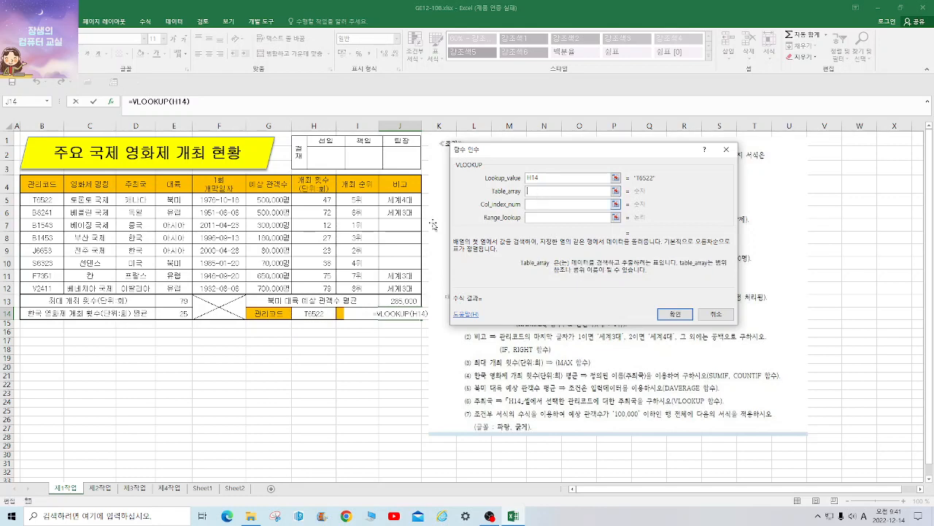
left_click_drag(42, 199, 392, 290)
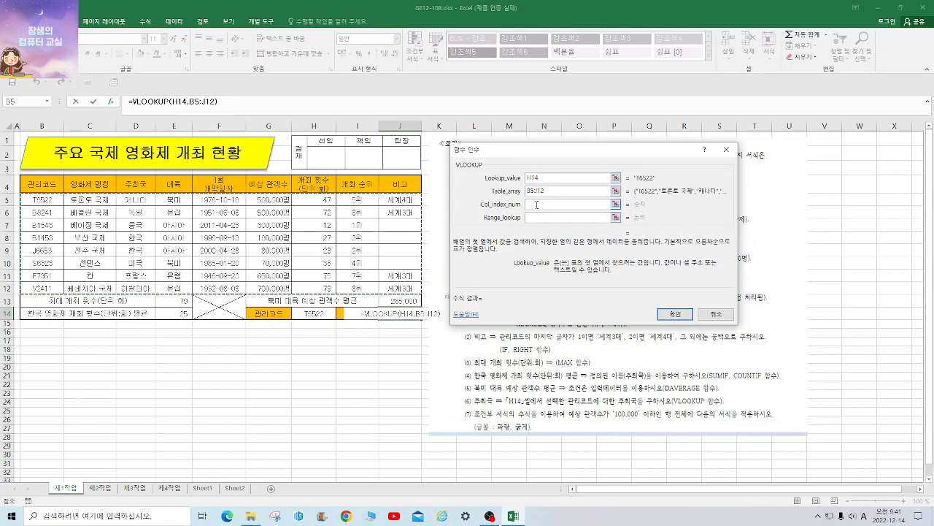
Step: Complete the J14 VLOOKUP with column index 3 and range lookup 0 for an exact match
left_click(537, 205)
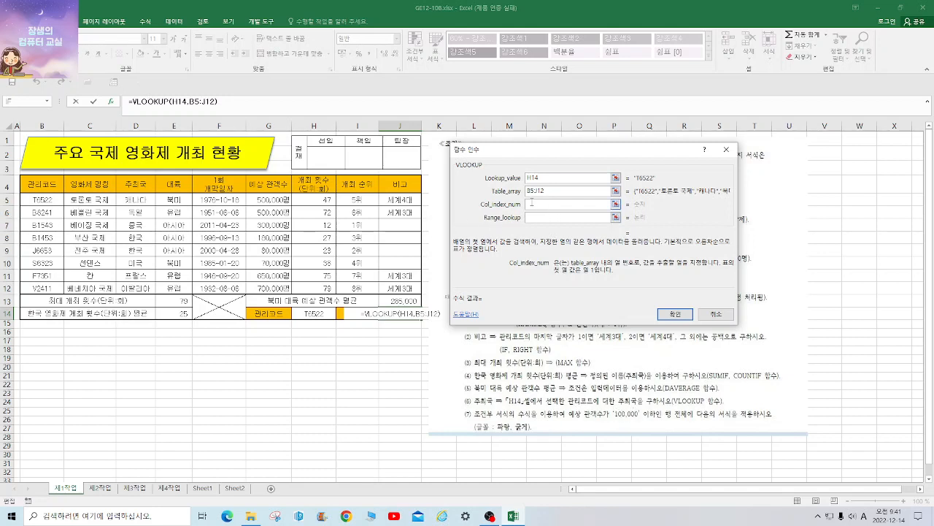
type("3")
key("Tab")
type("0")
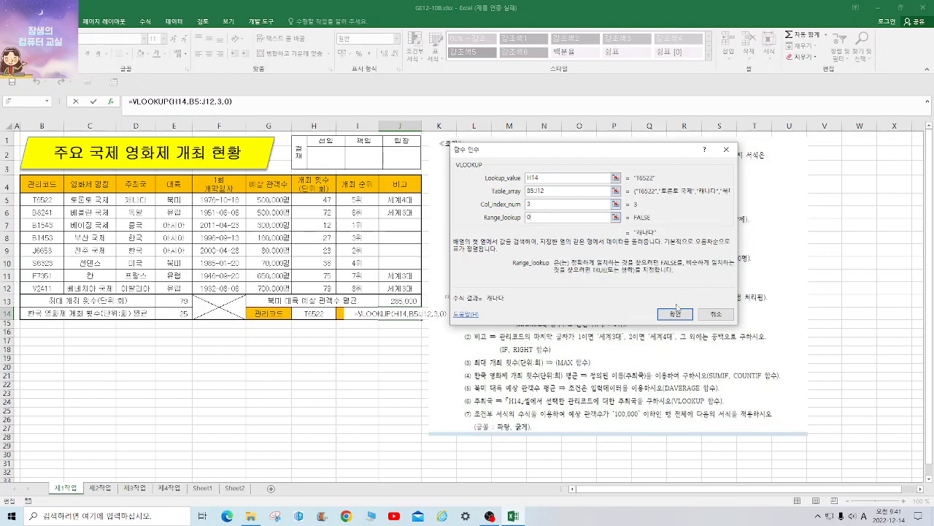
left_click(676, 313)
Step: Test the lookup by choosing another 관리코드 in H14, and set H14 back to T6522
left_click(322, 316)
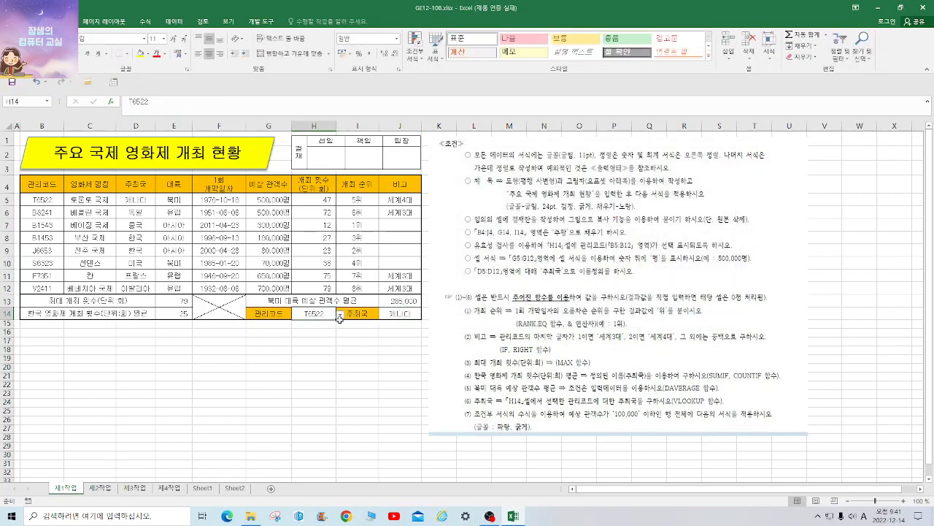
left_click(340, 315)
left_click(321, 348)
left_click(339, 314)
left_click(321, 322)
Step: Create a formula-based conditional formatting rule for B5:J12 with the formula =$G5<=100000
left_click_drag(32, 197, 411, 290)
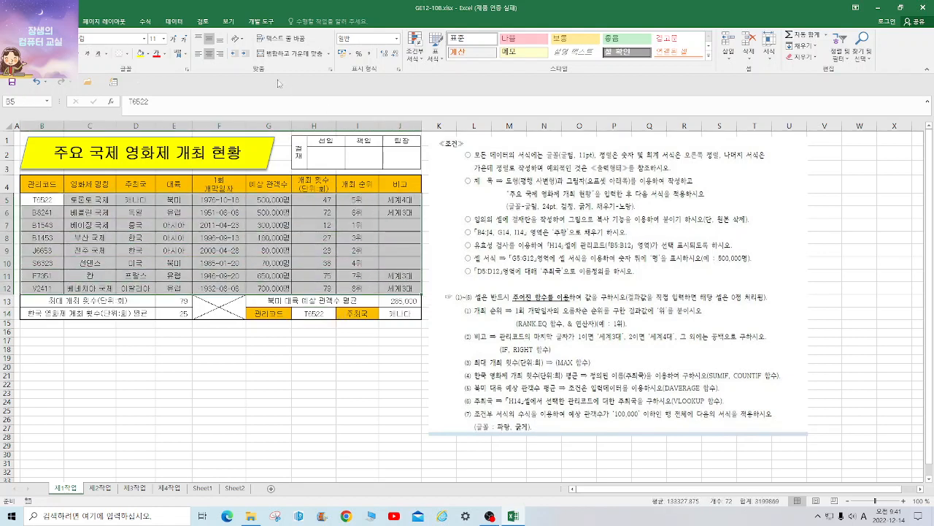
left_click(421, 64)
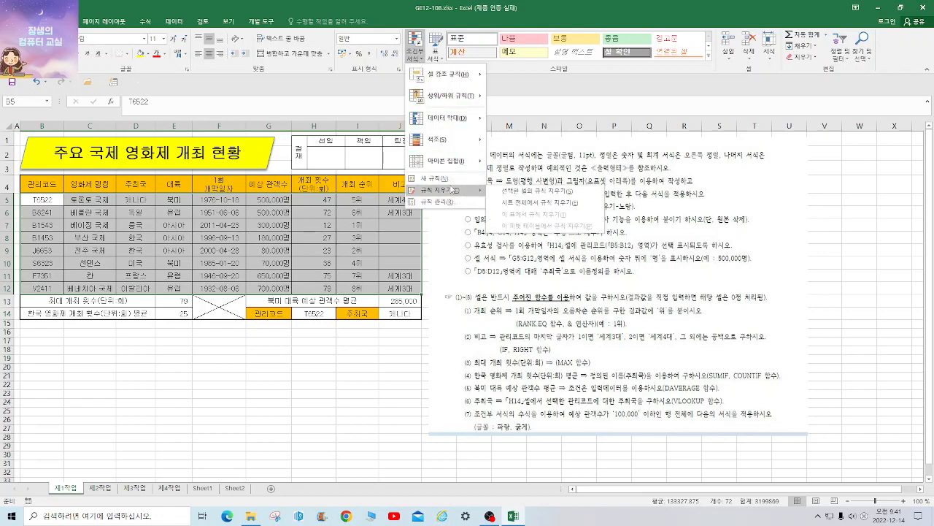
left_click(452, 182)
left_click(503, 227)
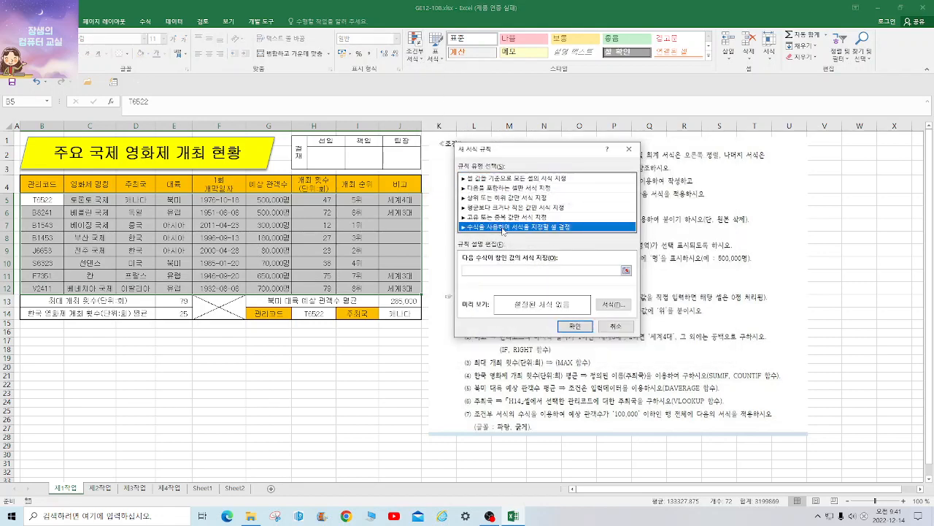
left_click(496, 270)
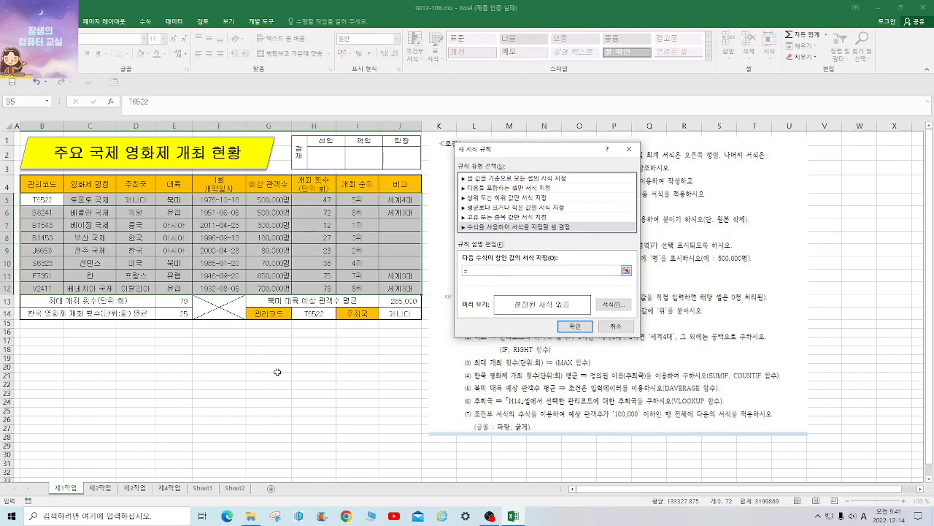
left_click(267, 204)
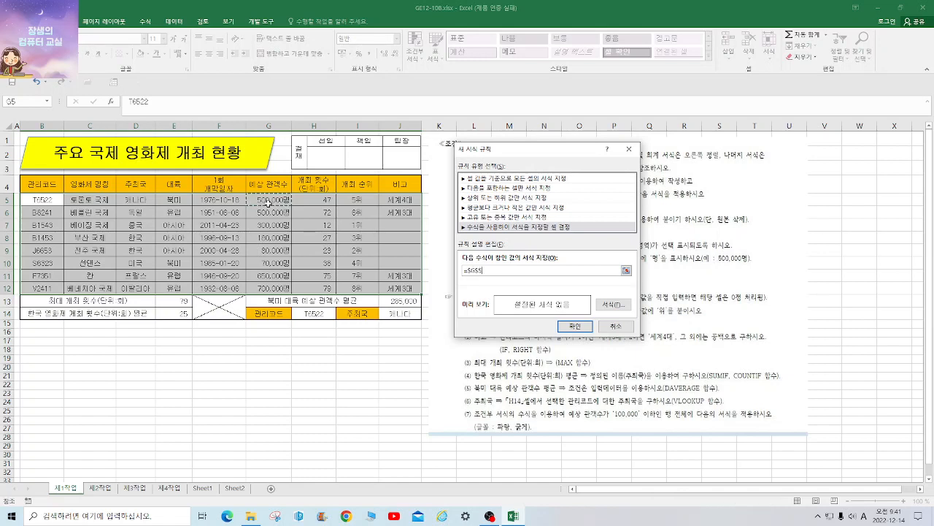
key("F4")
key("F4")
type("<=100000")
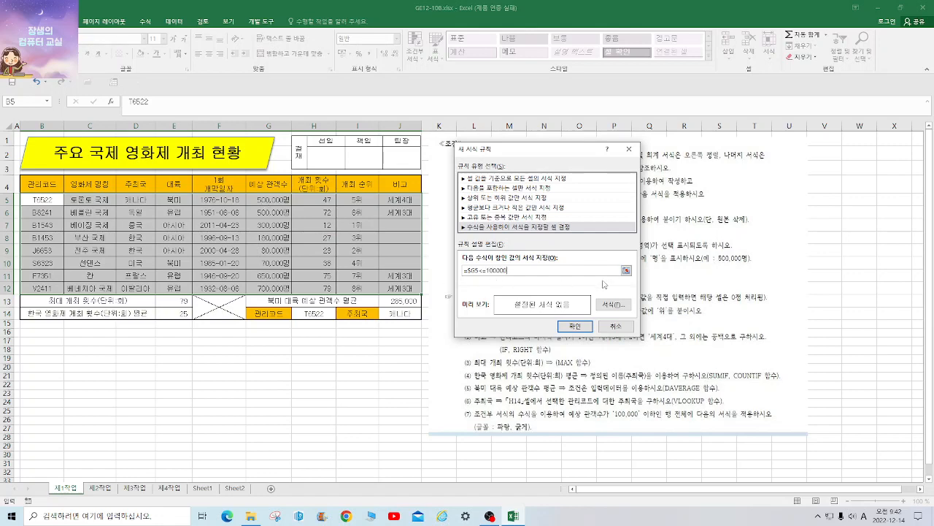
Step: Give the conditional formatting rule a bold (굵게), standard blue (파랑) font and apply it
left_click(614, 303)
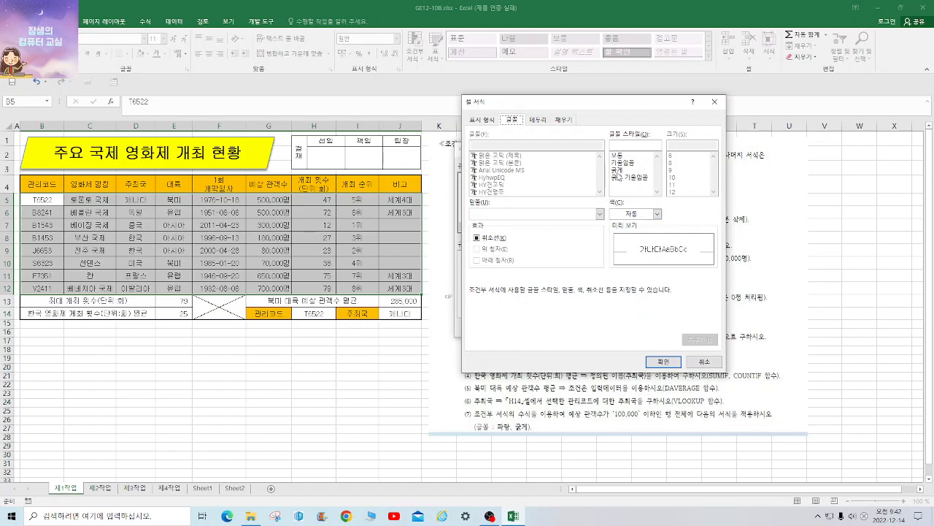
left_click(617, 171)
left_click(656, 214)
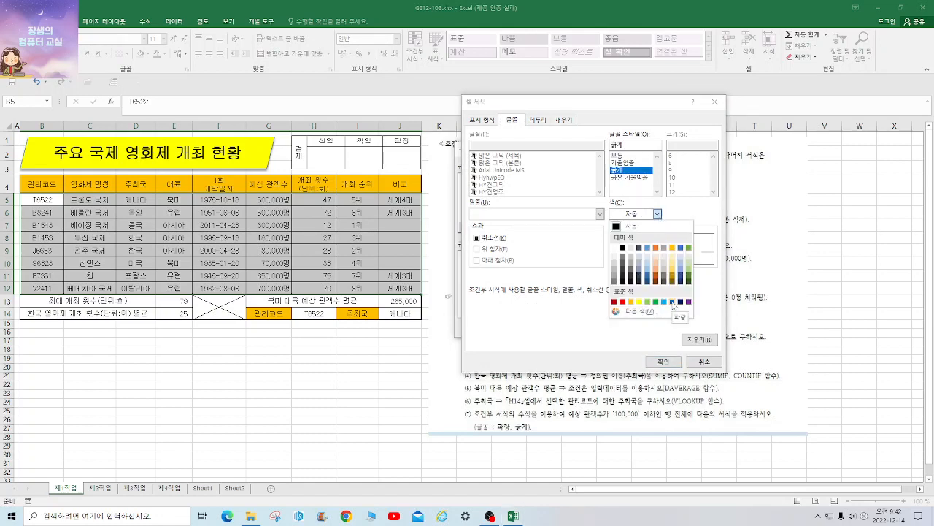
left_click(672, 302)
left_click(676, 361)
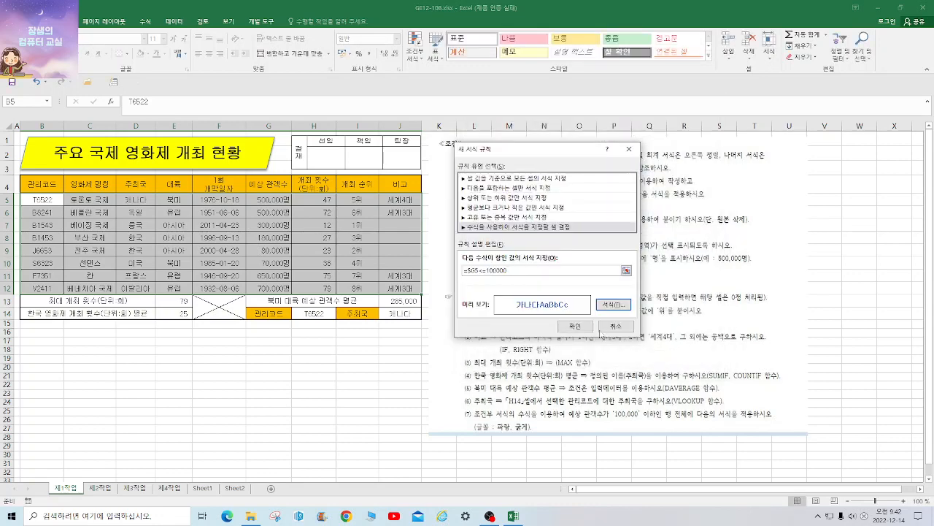
left_click(579, 324)
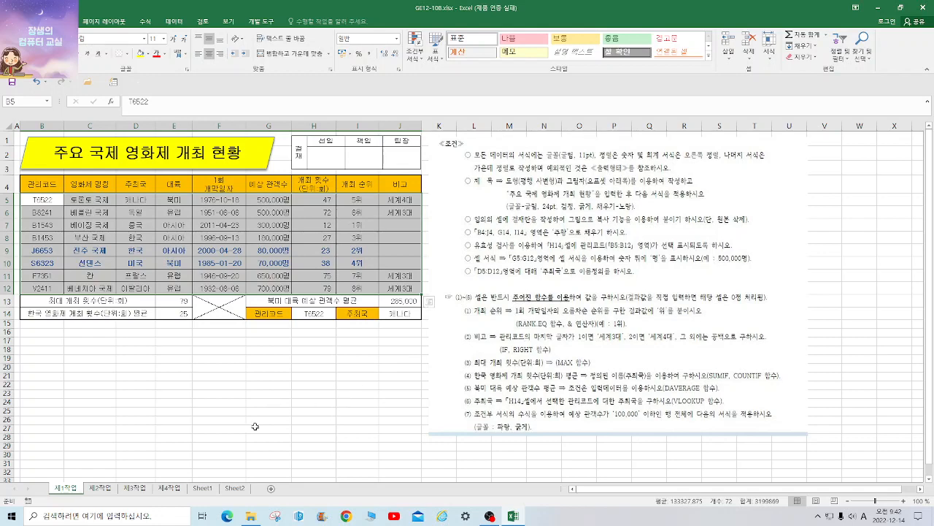
Step: Shift the conditions picture on the 제2작업 sheet slightly down and right, and copy B4:H12 from 제1작업
left_click(106, 489)
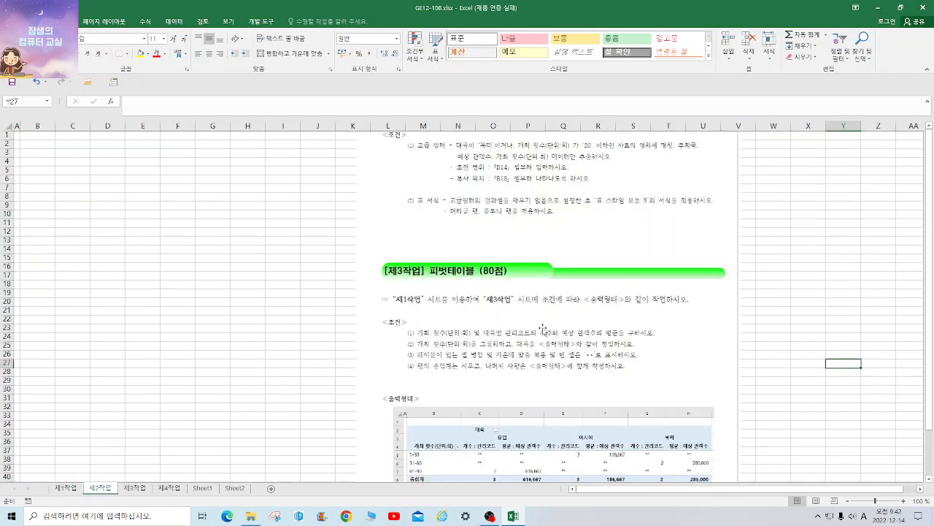
left_click_drag(586, 235, 609, 258)
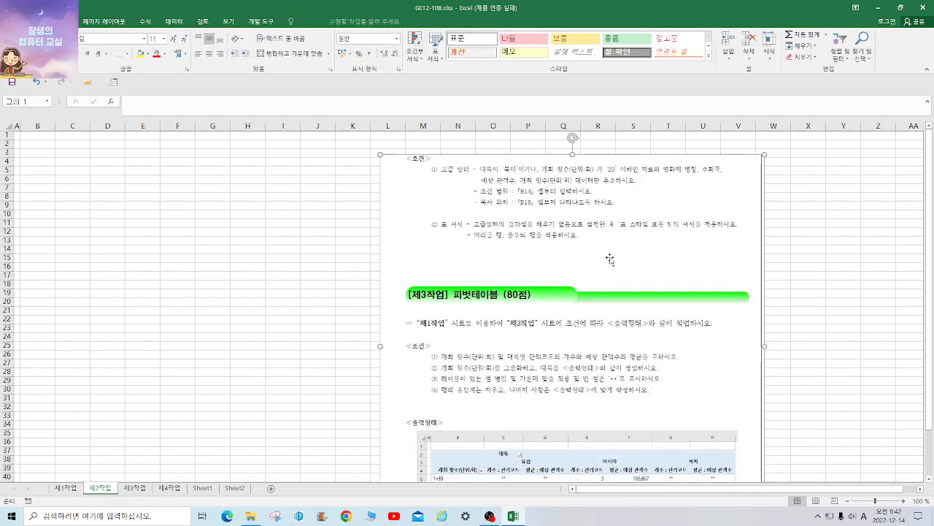
left_click(60, 488)
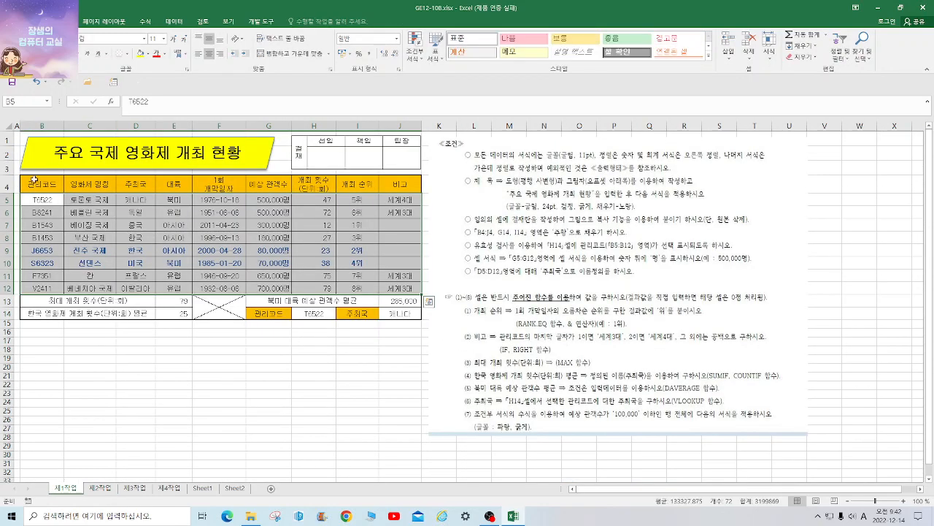
left_click_drag(35, 180, 321, 289)
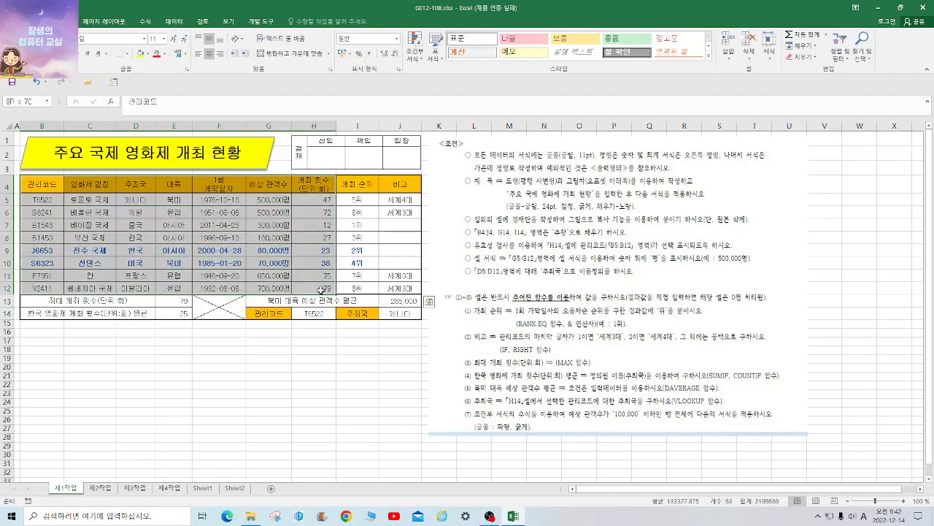
right_click(207, 187)
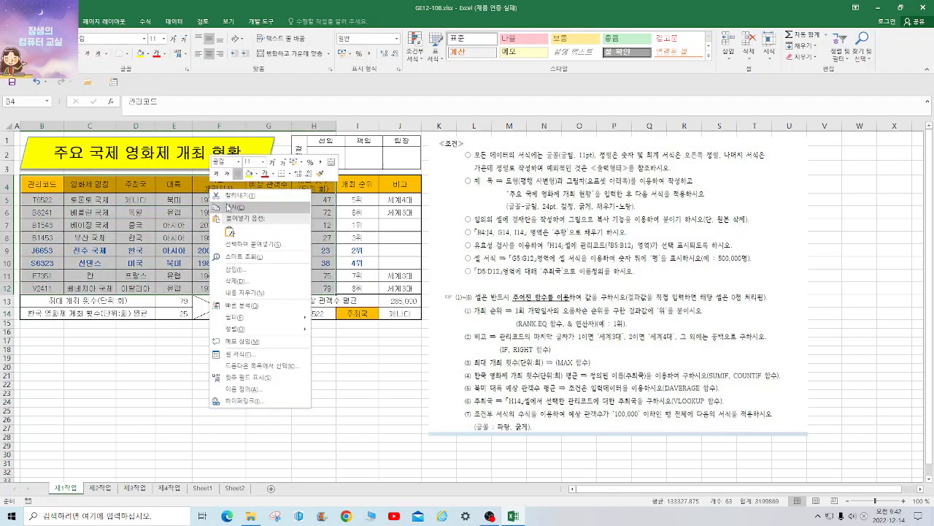
left_click(226, 207)
Step: Paste the copied table's column widths and its contents into the 제2작업 sheet starting at B2
left_click(100, 488)
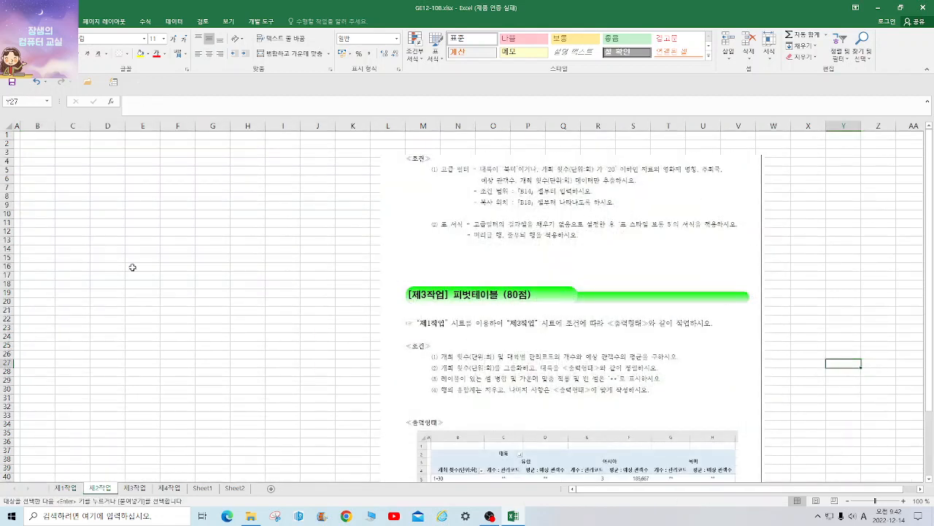
left_click(44, 144)
right_click(44, 143)
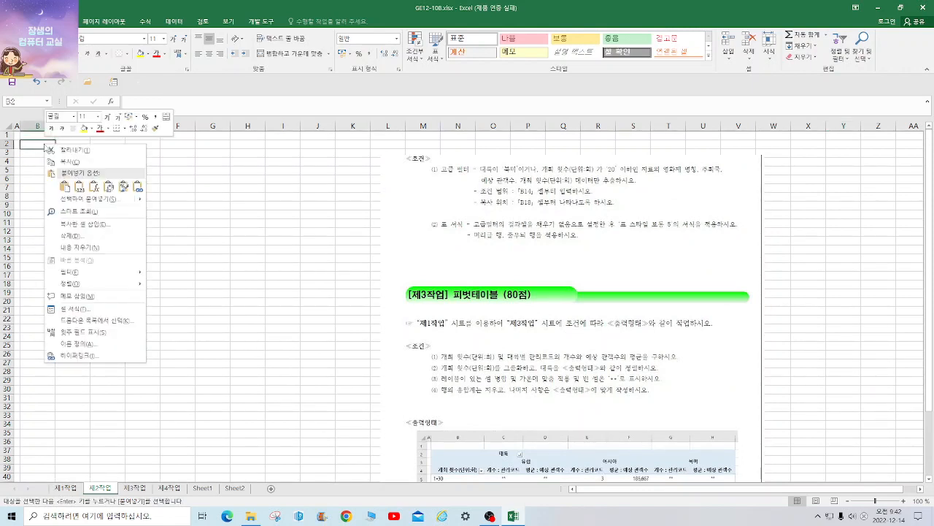
mouse_move(138, 202)
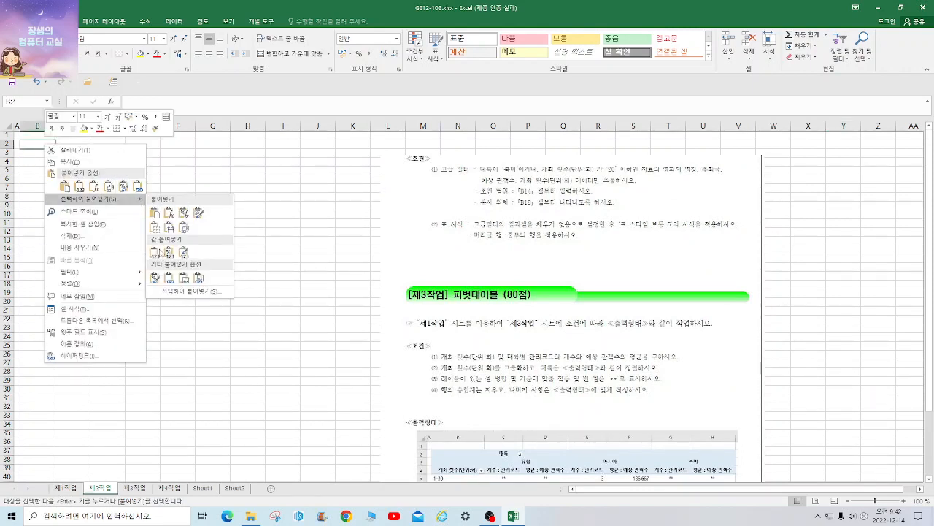
left_click(182, 290)
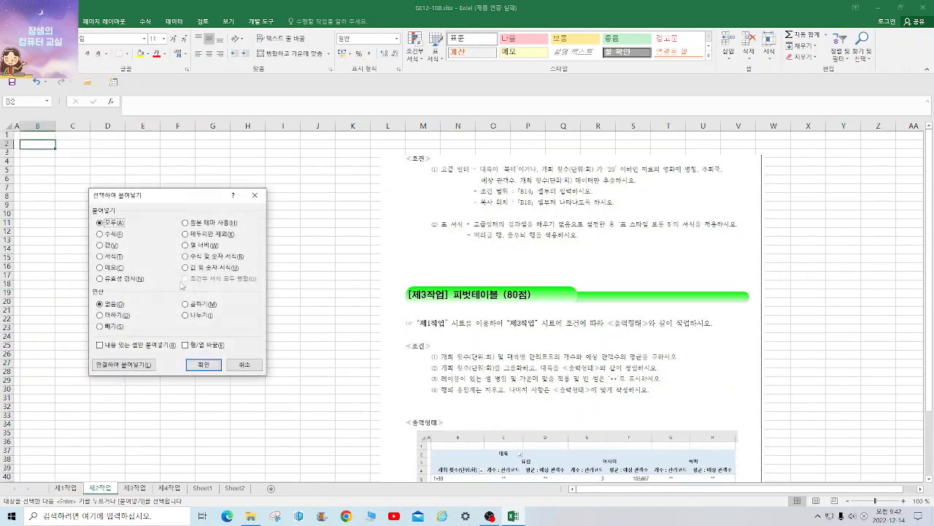
left_click(199, 245)
left_click(204, 364)
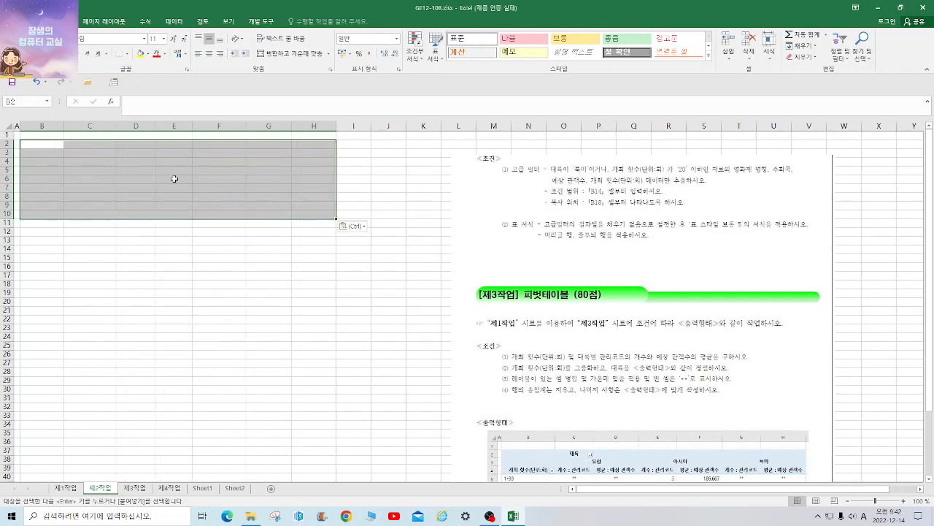
key("ctrl+v")
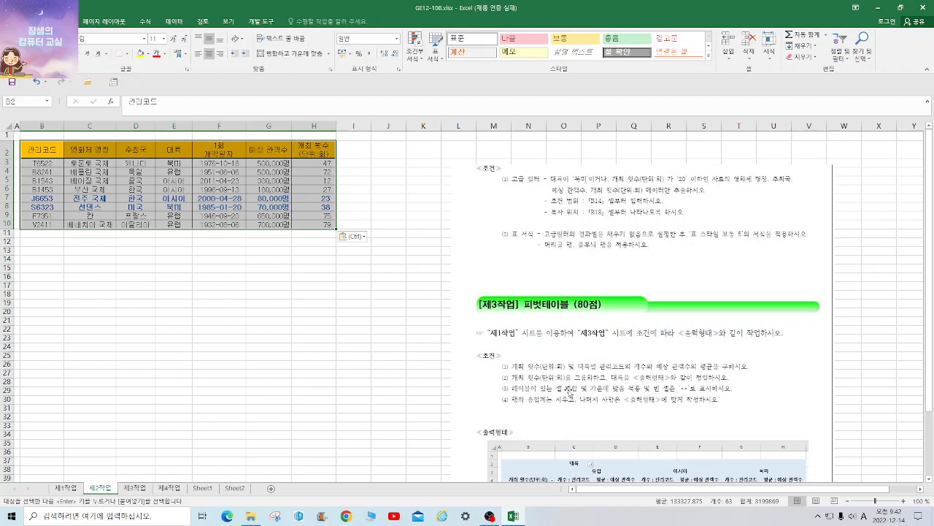
left_click(260, 348)
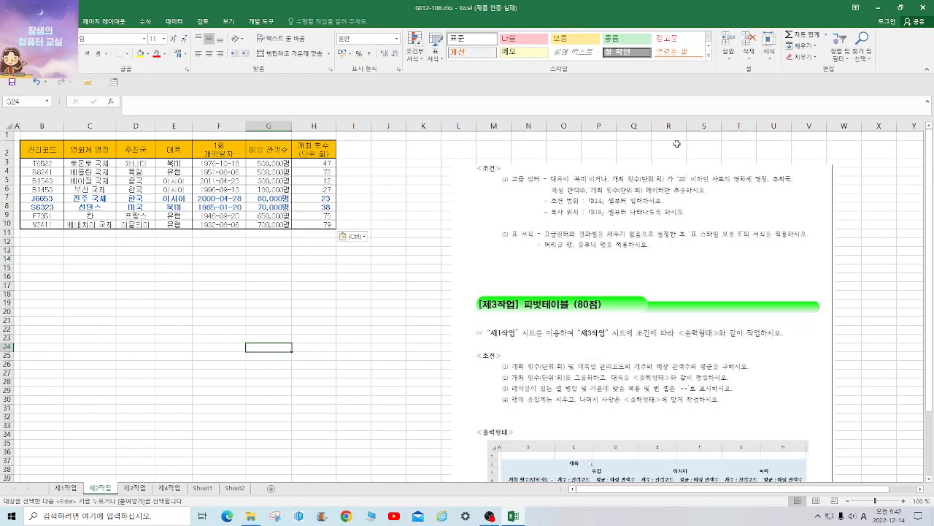
Step: Copy the 대륙 and 개최 횟수(단위:회) header cells of the 제2작업 table to B14 for the filter criteria
left_click(165, 149)
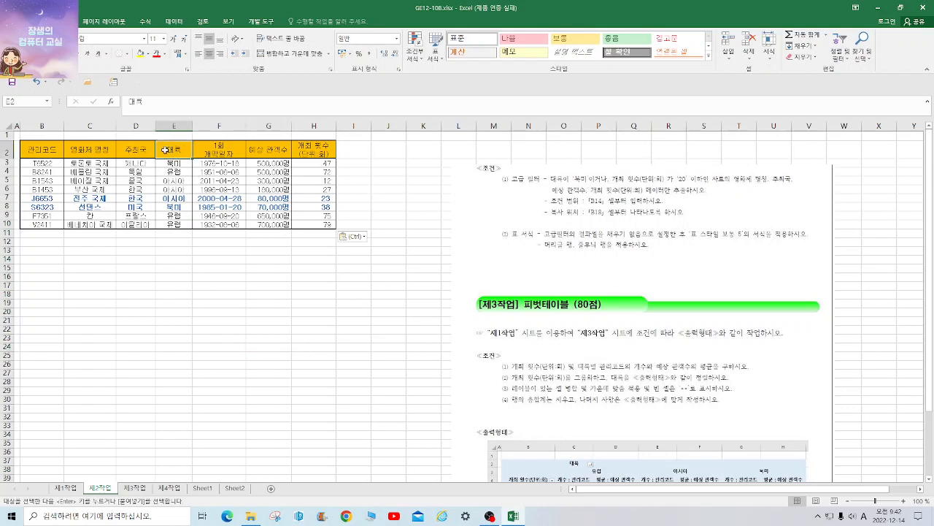
left_click(324, 150, "ctrl")
right_click(324, 149)
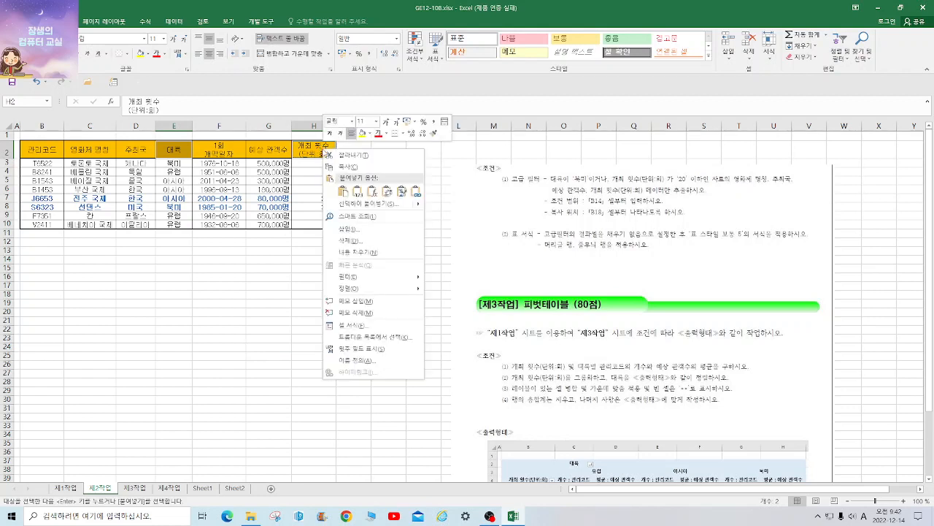
left_click(346, 167)
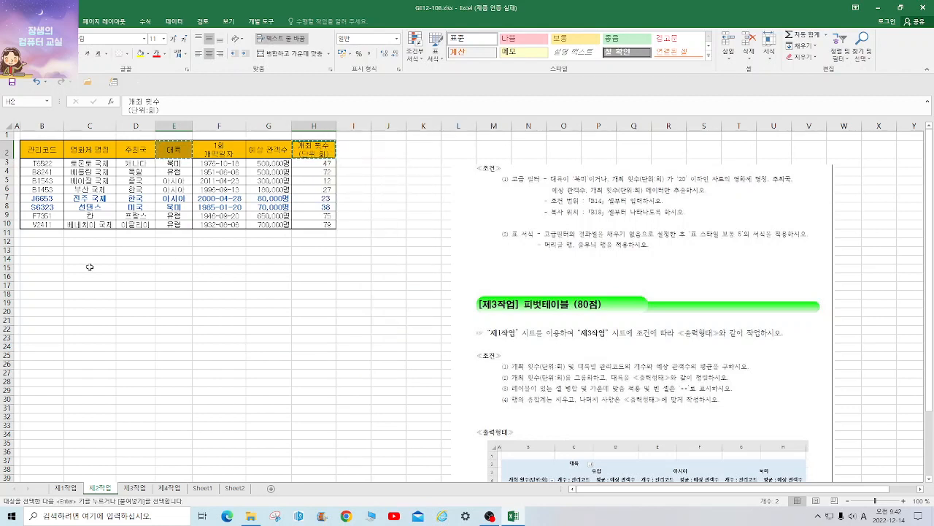
right_click(34, 260)
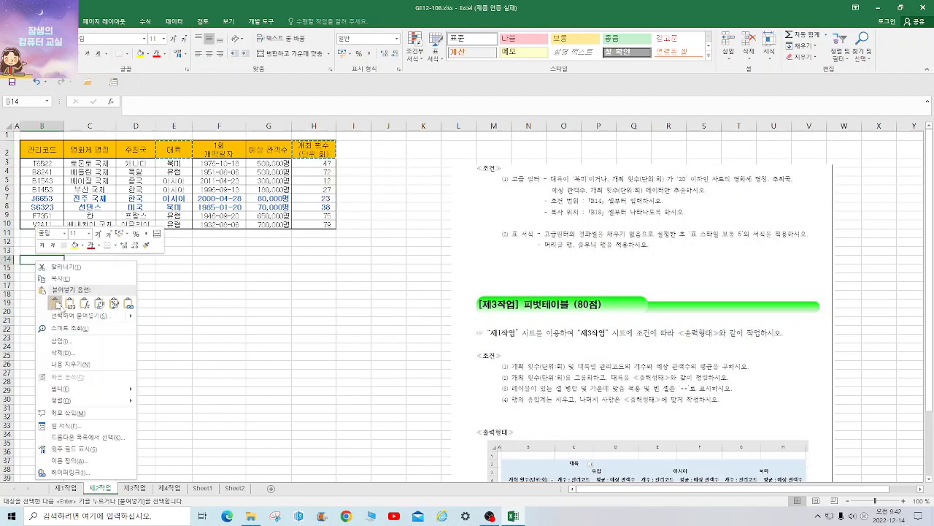
left_click(59, 305)
Step: Enter the filter criteria 북미 in B15 and <=20 in C16
left_click(52, 277)
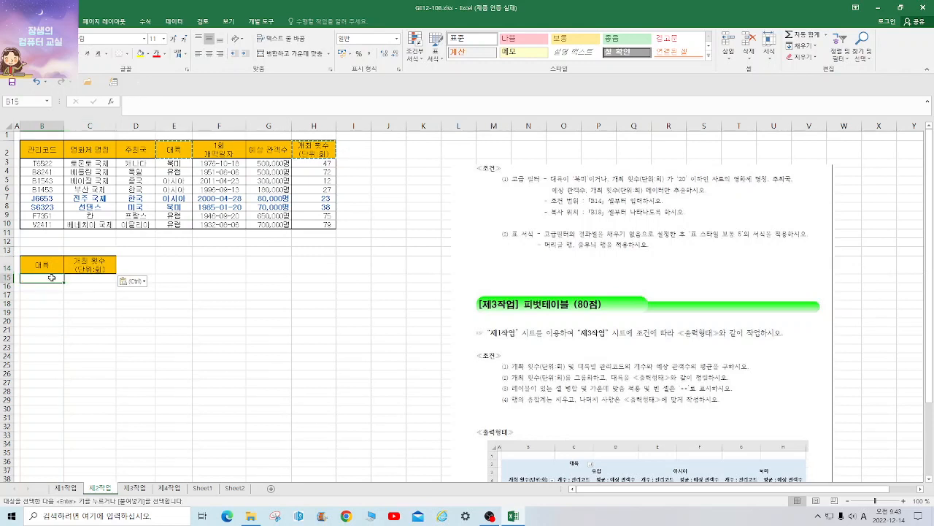
type("ㅂ")
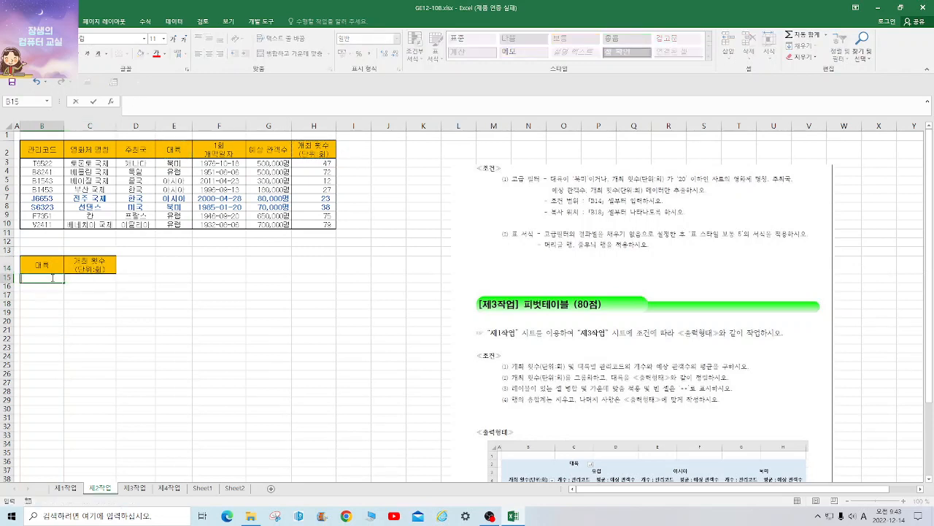
type("ㅂ")
type("미")
left_click(91, 285)
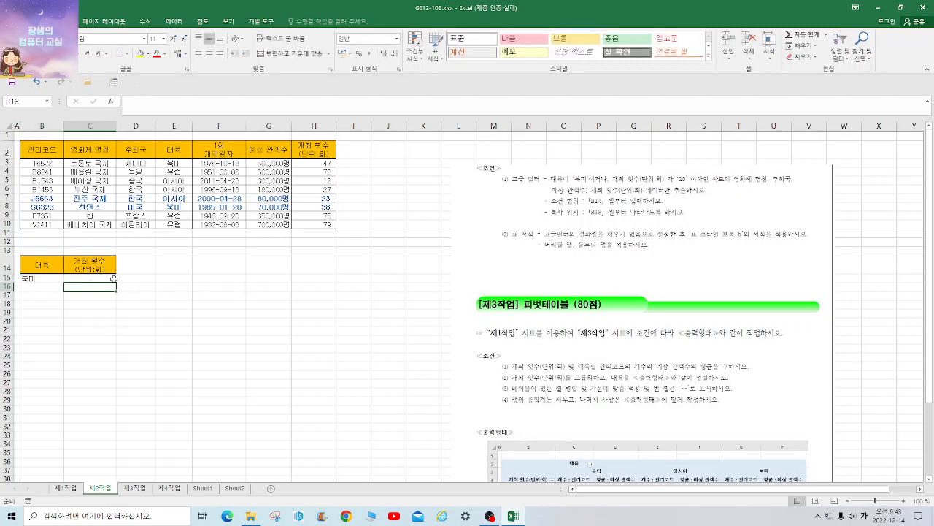
type("<")
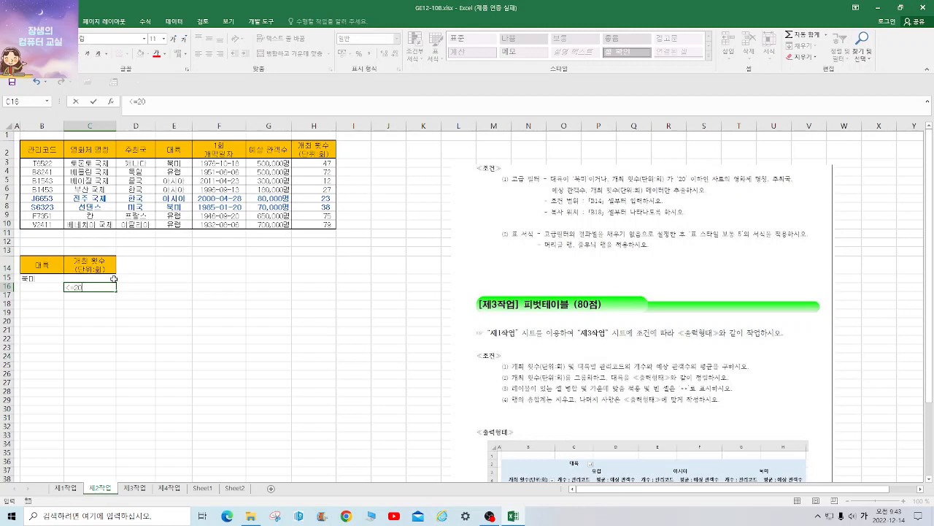
type("=20")
left_click(211, 329)
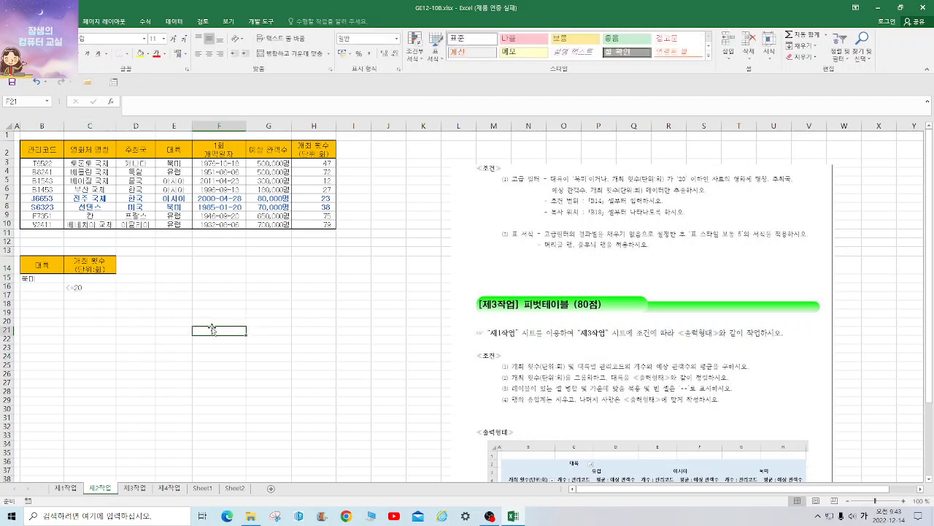
Step: Copy the 영화제 명칭, 주최국, 예상 관객수 and 개최 횟수(단위:회) headers to B18 for the filter output
left_click(96, 149)
left_click_drag(116, 149, 146, 150)
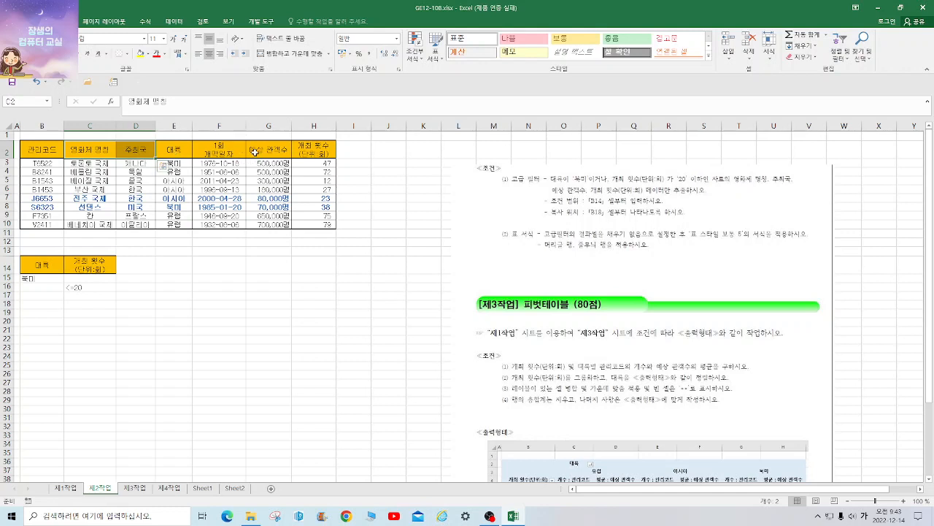
left_click_drag(254, 152, 315, 154, "ctrl")
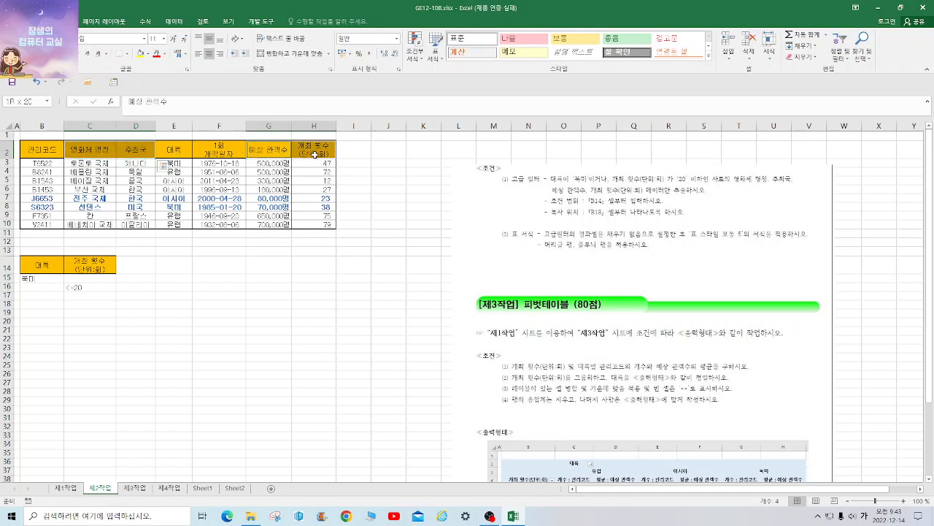
right_click(276, 143)
left_click(311, 166)
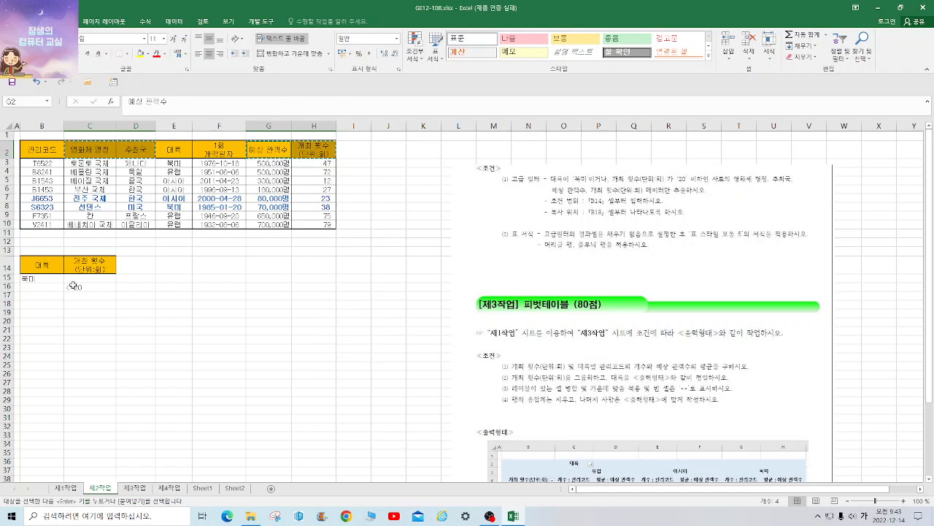
left_click(43, 304)
right_click(44, 304)
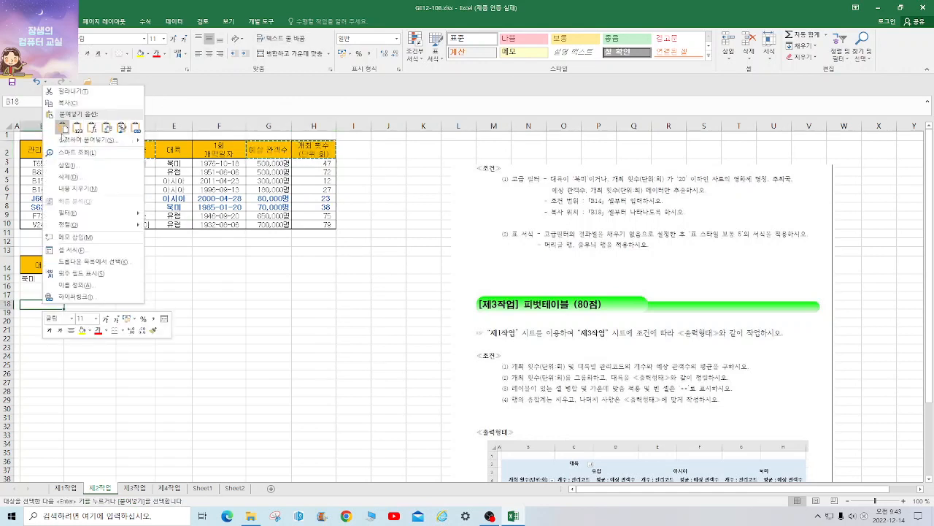
left_click(64, 128)
left_click(256, 353)
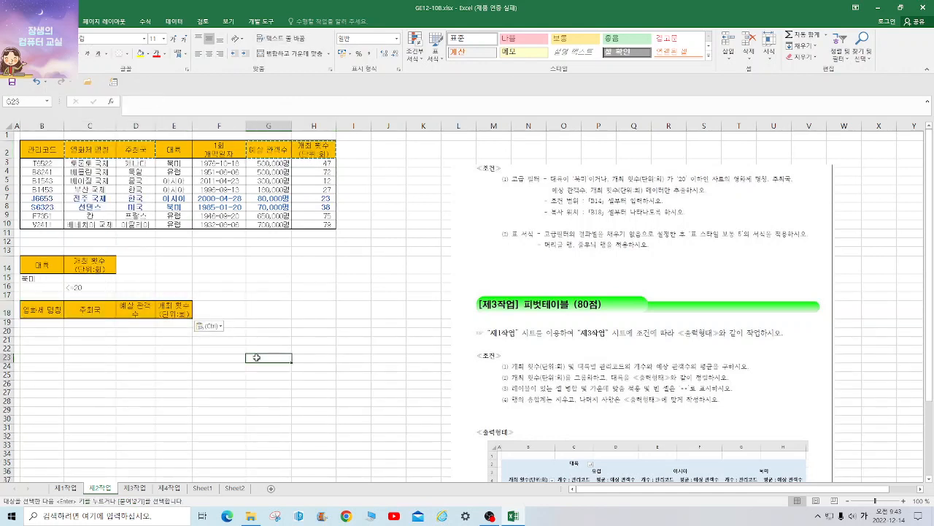
Step: Run an advanced filter on B2:H10 with criteria range B14:C16, copying the results to the headers in B18:E18
left_click(174, 180)
left_click(175, 22)
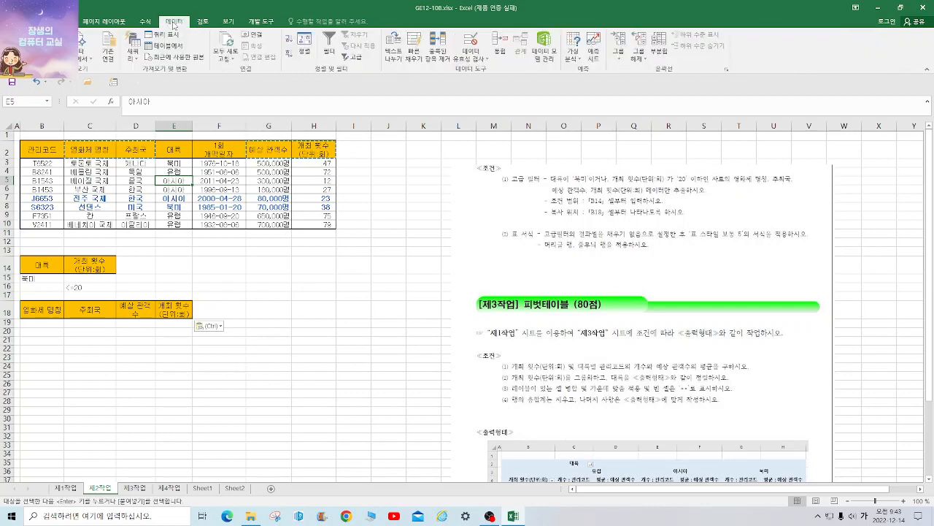
left_click(354, 56)
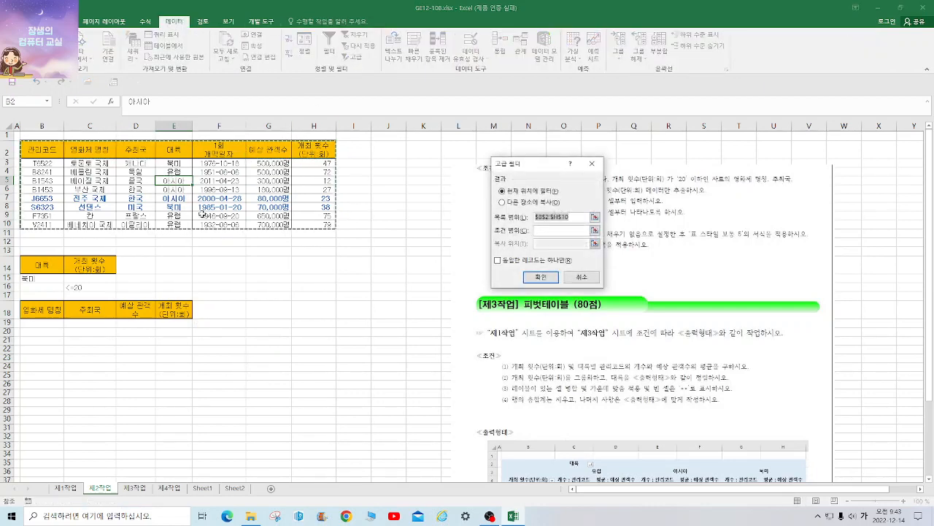
left_click_drag(543, 167, 419, 149)
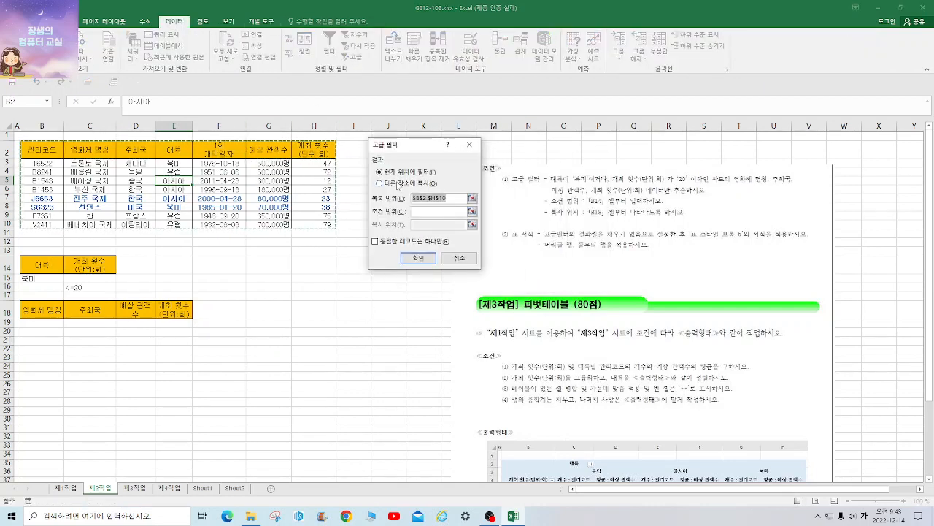
left_click(380, 182)
left_click(438, 211)
left_click_drag(31, 264, 95, 289)
left_click(424, 225)
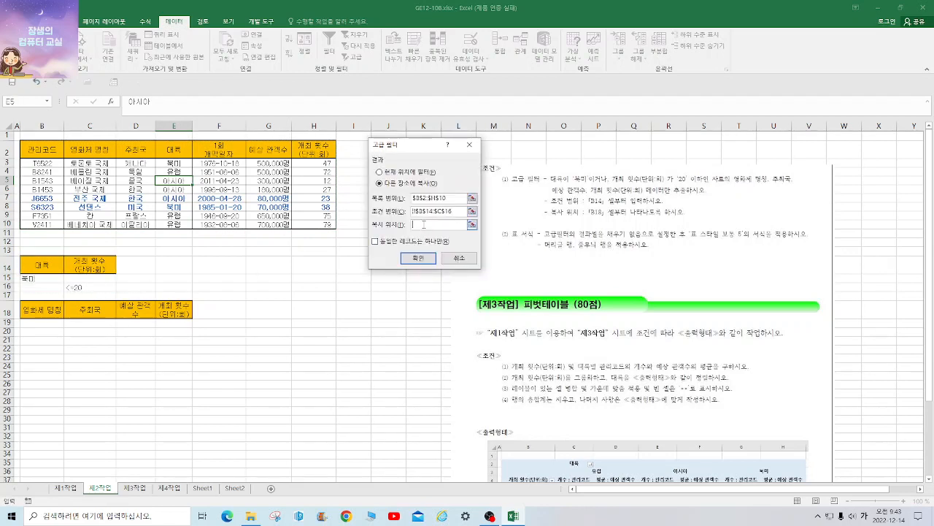
left_click_drag(31, 309, 173, 310)
left_click(417, 257)
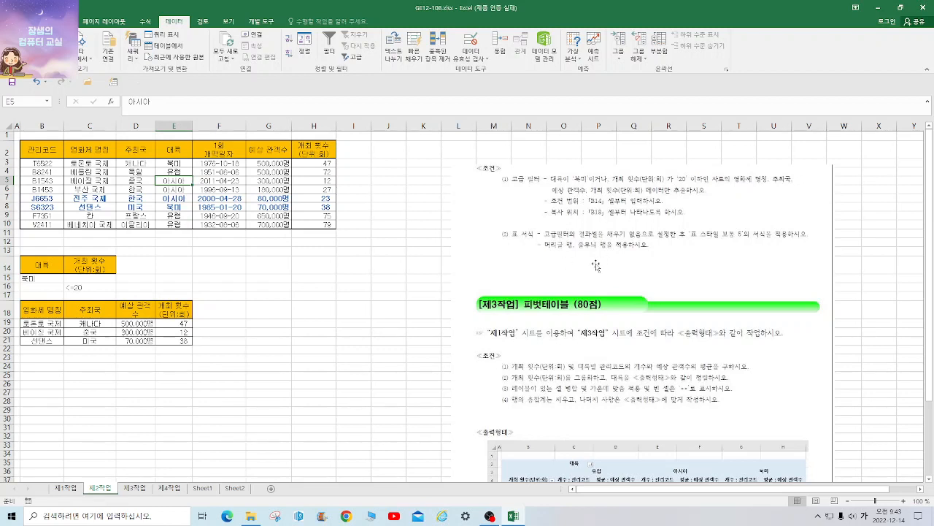
Step: Set the filter result cells B18:E21 to no fill (채우기 없음)
left_click_drag(36, 308, 183, 340)
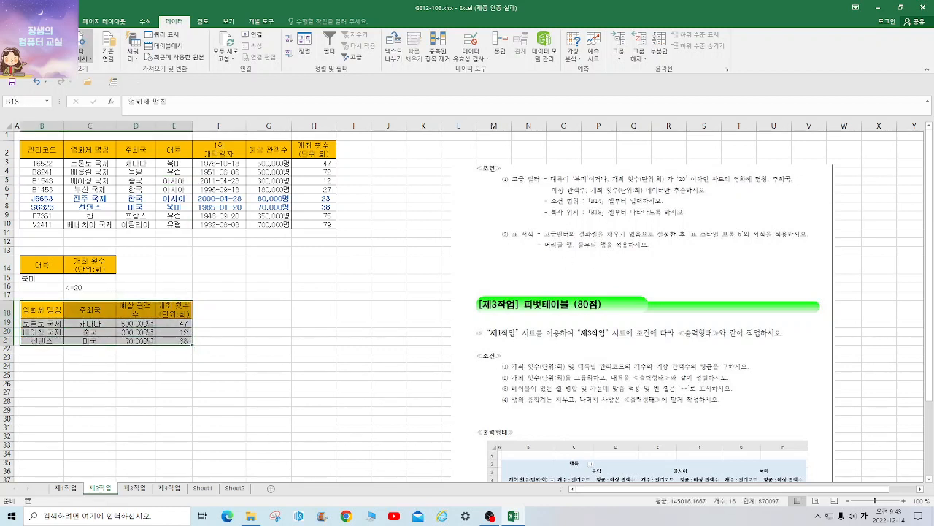
left_click(40, 22)
left_click(148, 53)
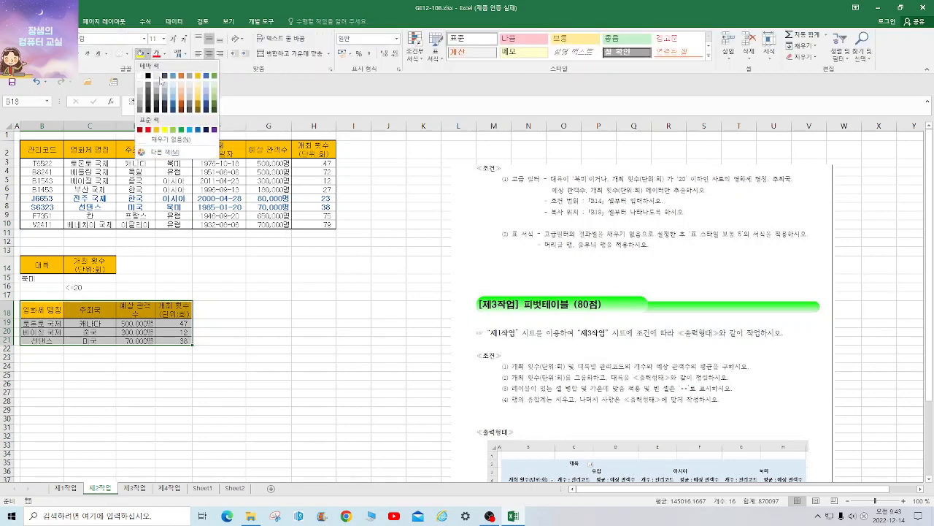
left_click(167, 138)
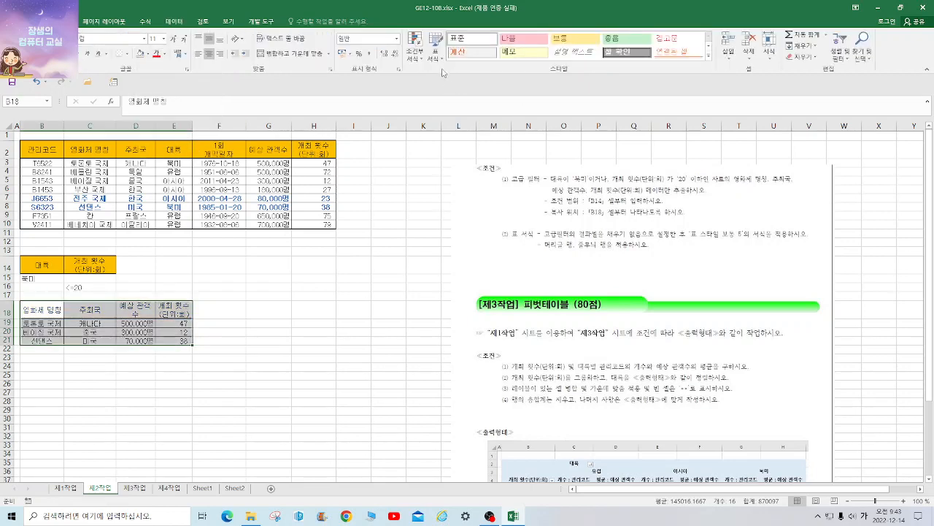
Step: Format B18:E21 as a table with headers in 표 스타일 보통 5, and auto-fit the width of column E
left_click(438, 55)
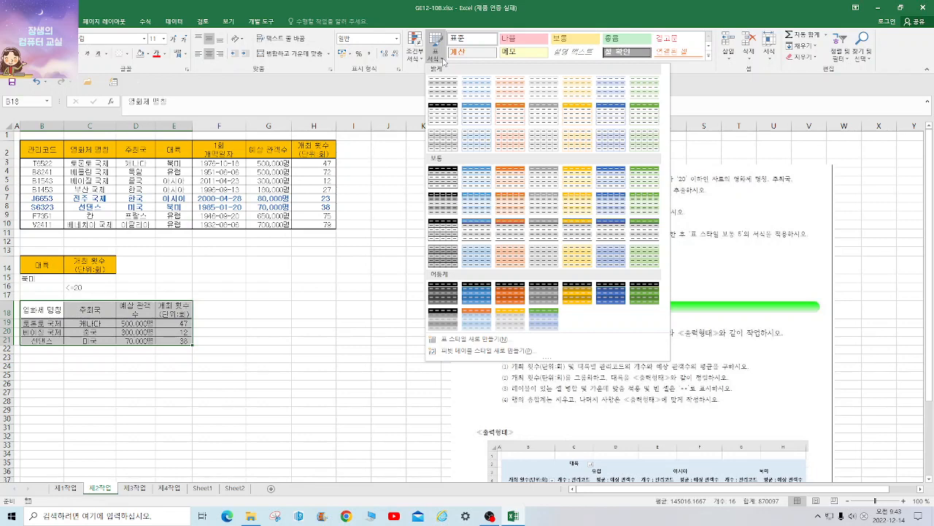
left_click(890, 352)
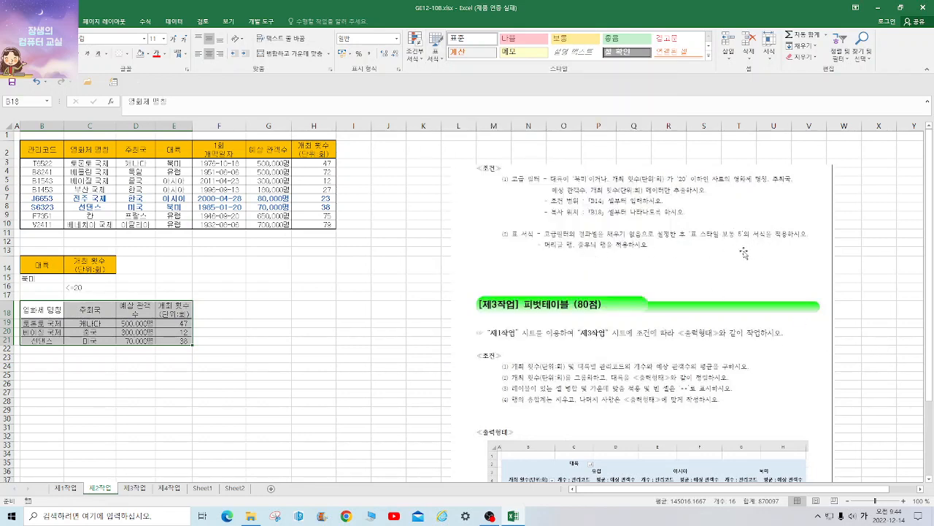
left_click(436, 49)
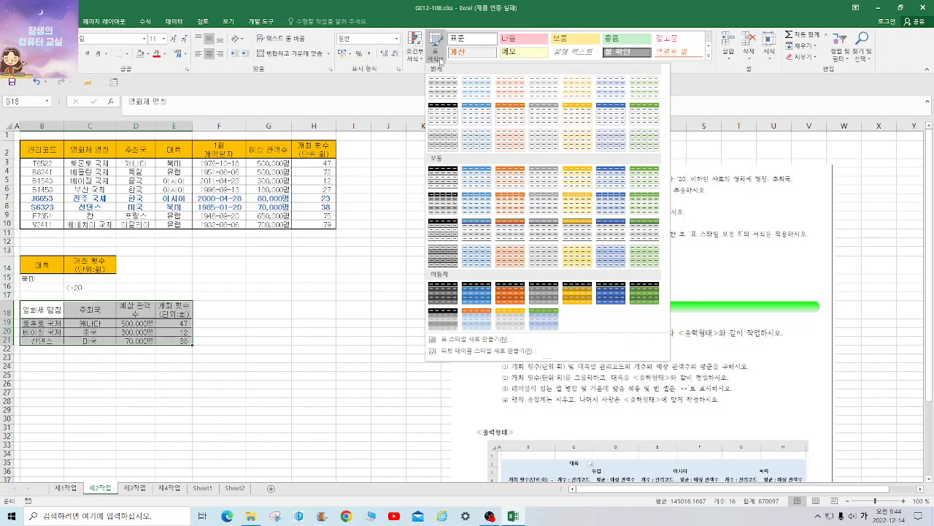
left_click(578, 186)
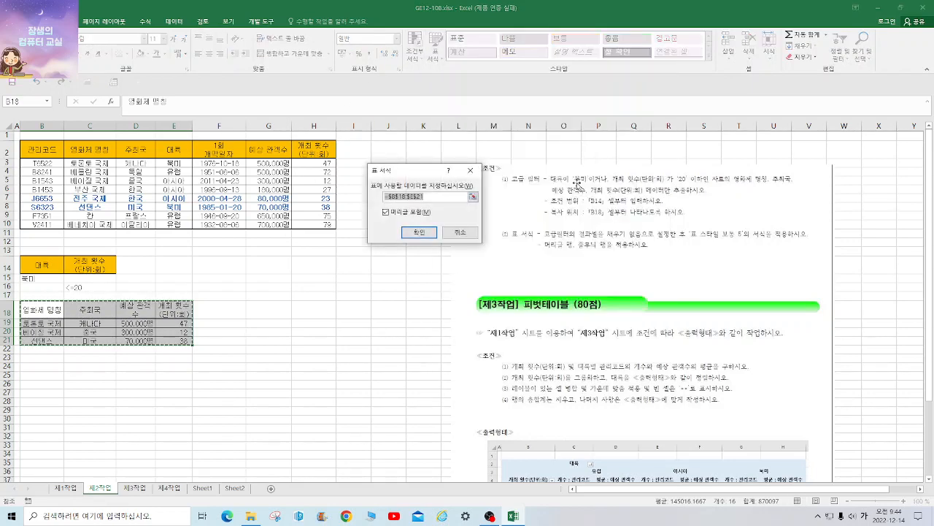
left_click(412, 232)
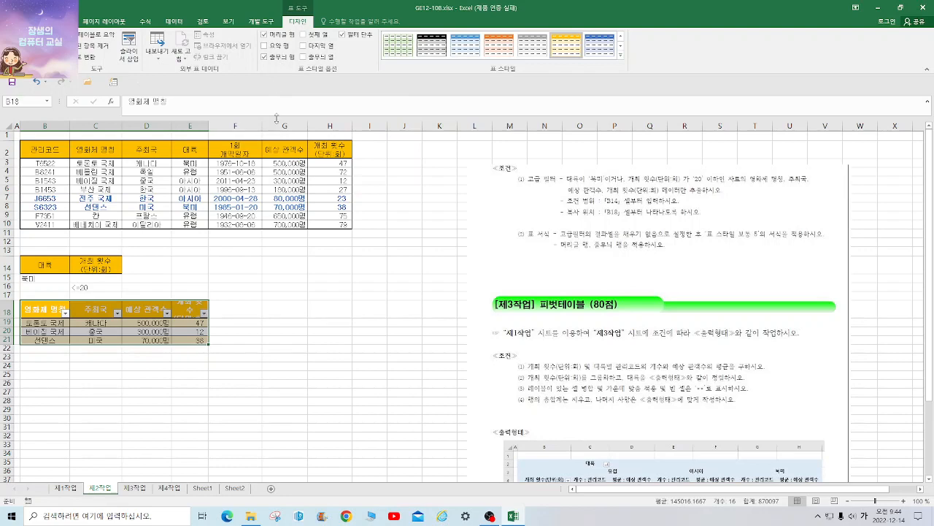
left_click(330, 349)
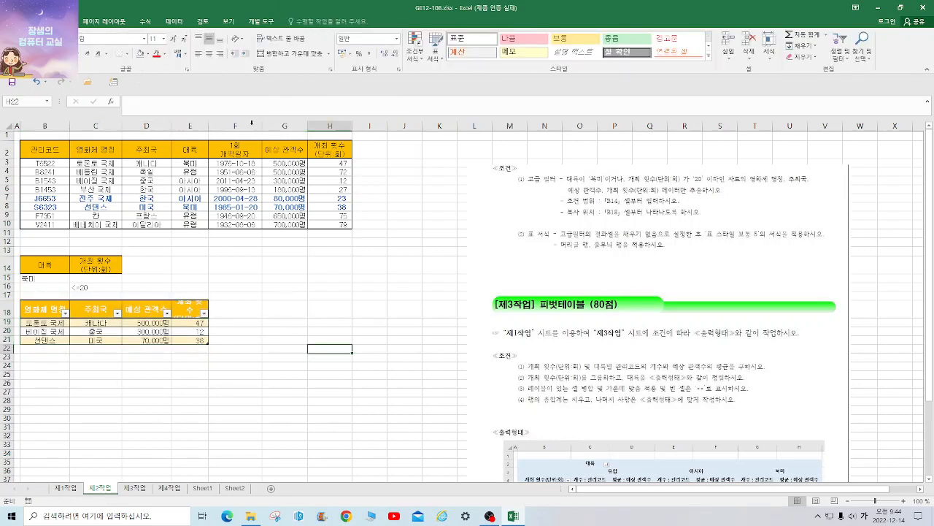
double_click(207, 125)
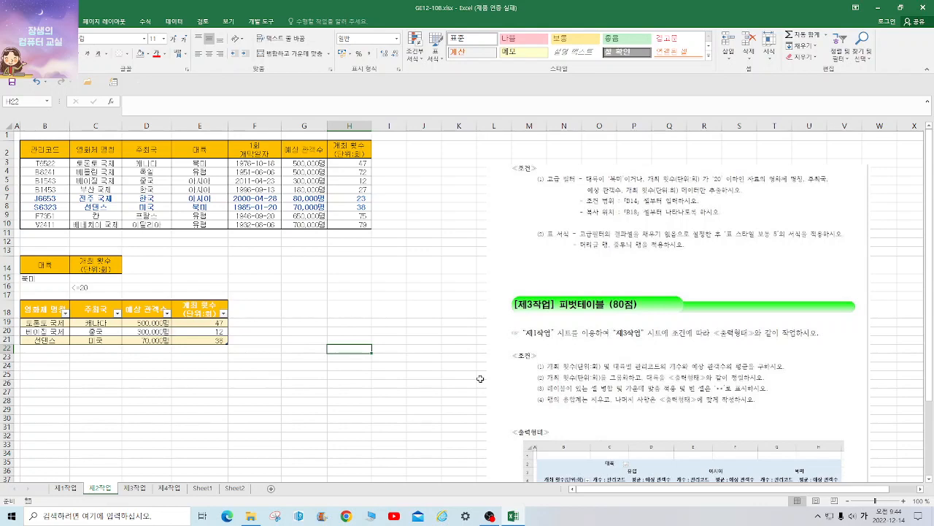
Step: Crop the 제2작업 instructions off the upper part of the picture on the 제3작업 sheet
left_click(136, 487)
left_click_drag(596, 406, 696, 384)
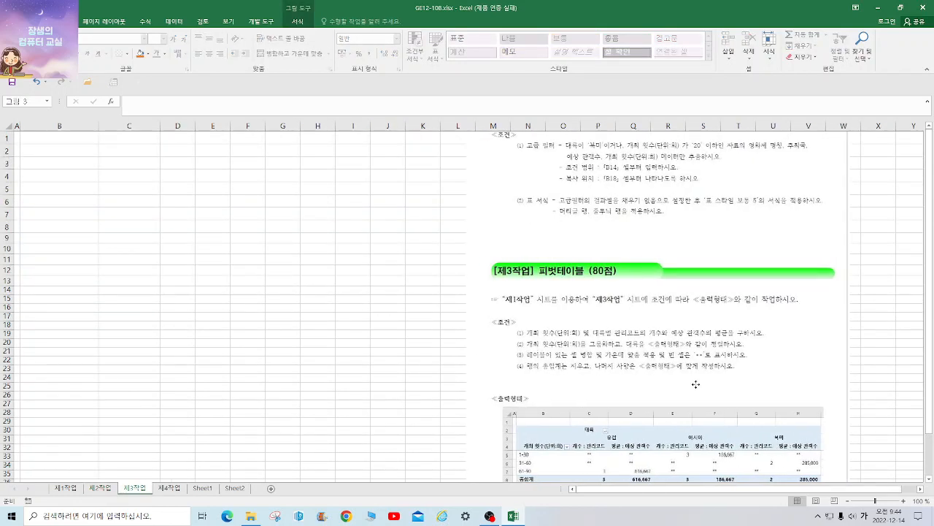
left_click(301, 22)
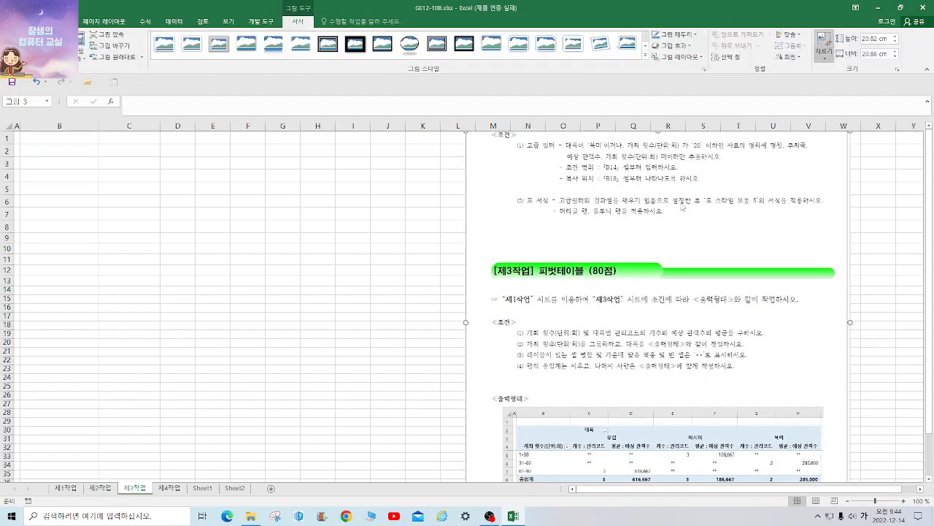
left_click(824, 42)
left_click_drag(657, 132, 634, 256)
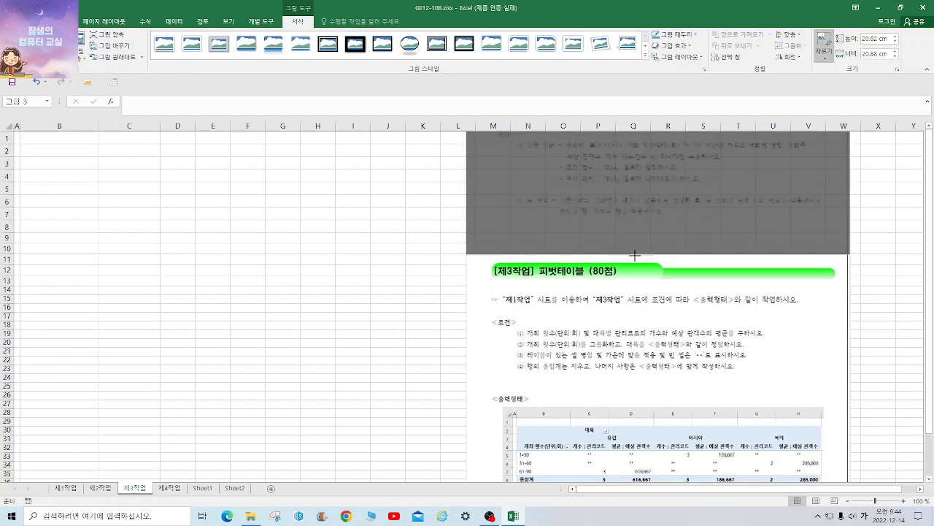
left_click(329, 306)
Step: Move the cropped picture up to the first rows of 제3작업 and stretch it to about 17.54 cm high by 24.24 cm wide
left_click_drag(646, 332, 617, 205)
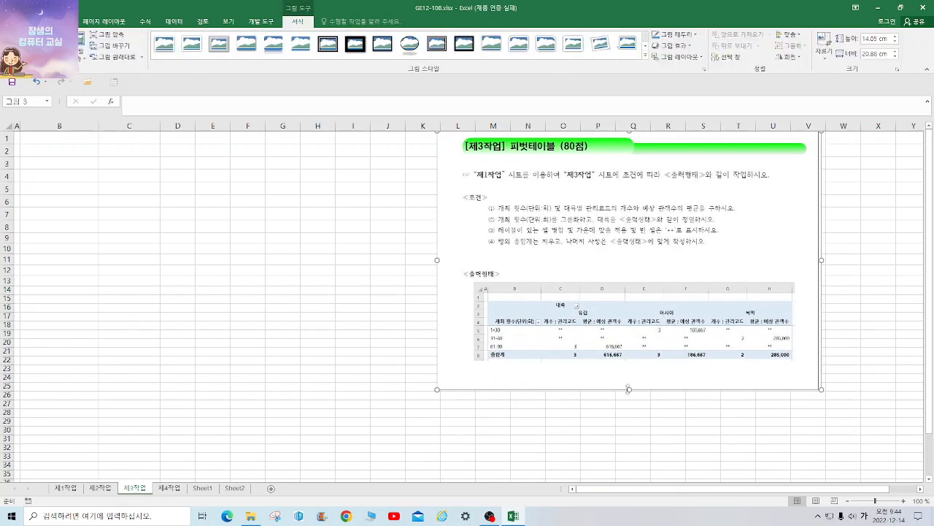
left_click_drag(629, 389, 629, 453)
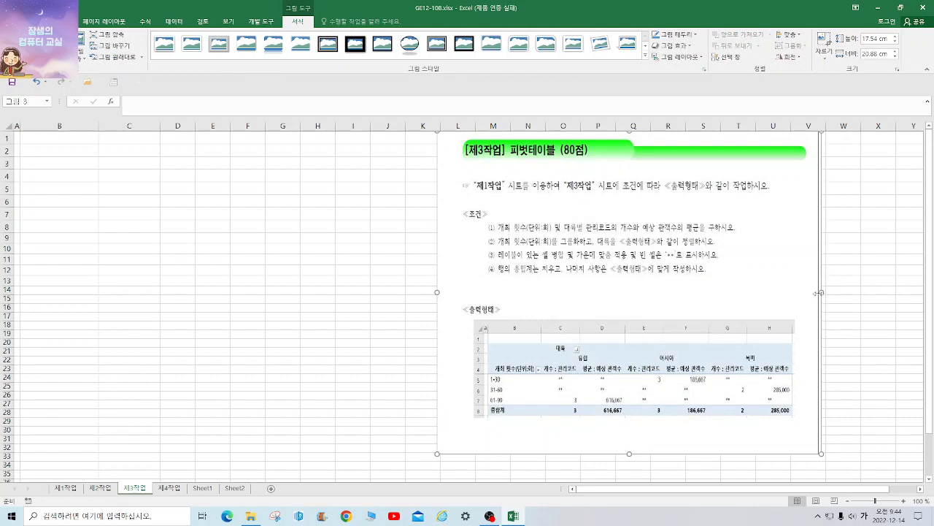
left_click_drag(819, 293, 883, 292)
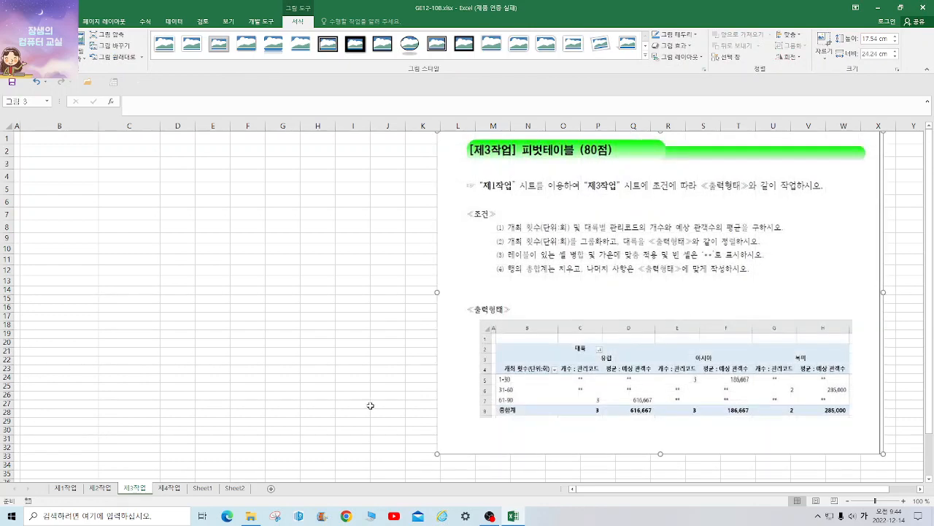
Step: Insert a pivot table from 제1작업 range B4:H12 into the existing 제3작업 sheet at cell B2
left_click(69, 488)
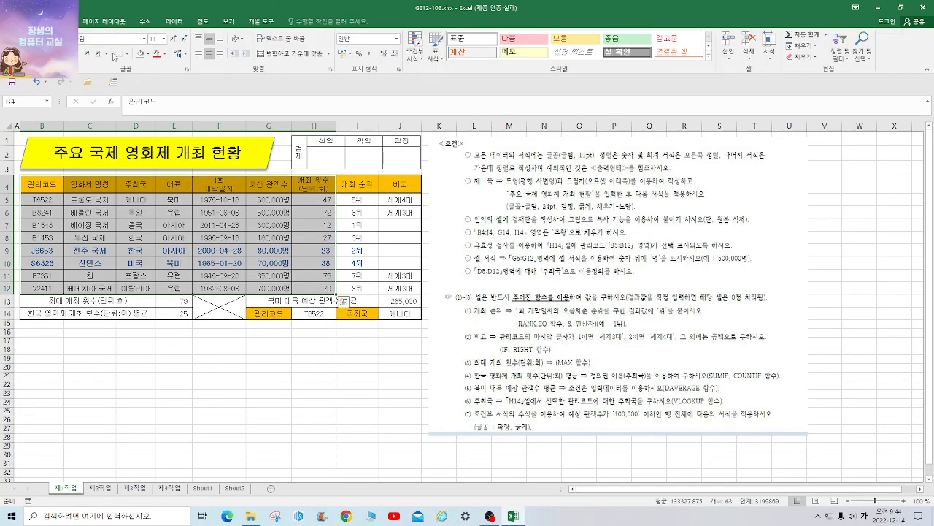
left_click(65, 21)
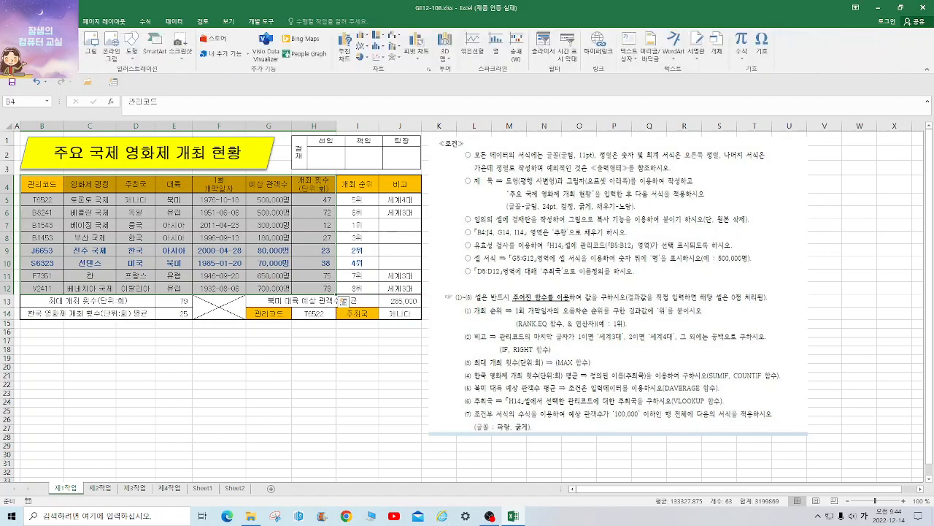
left_click(15, 44)
left_click(359, 238)
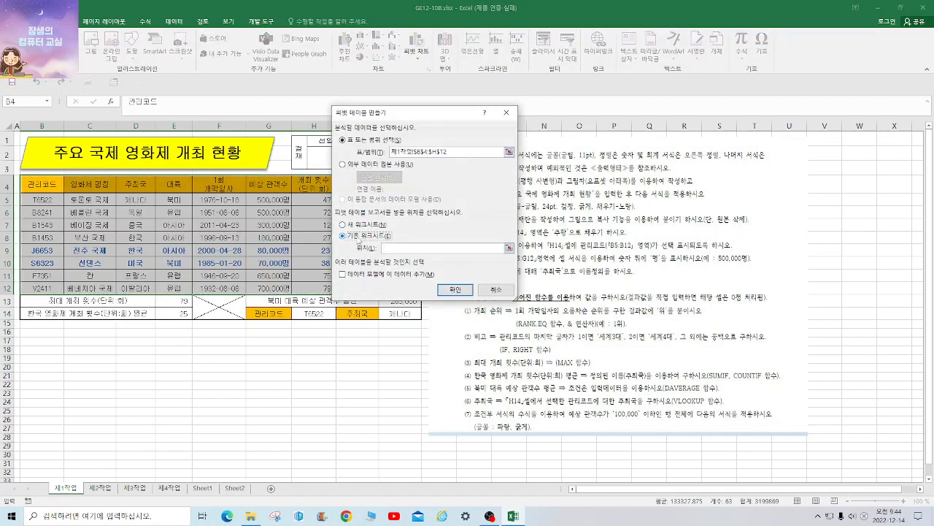
left_click(135, 488)
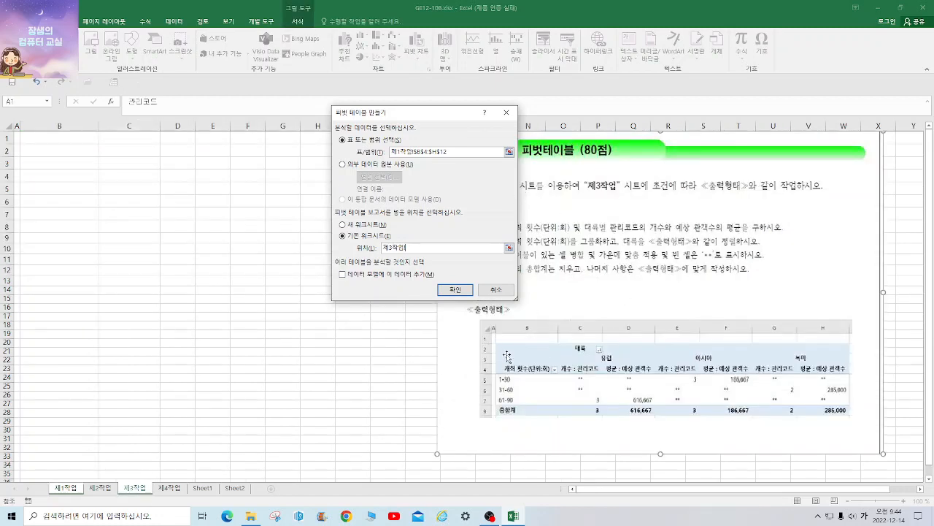
left_click(56, 152)
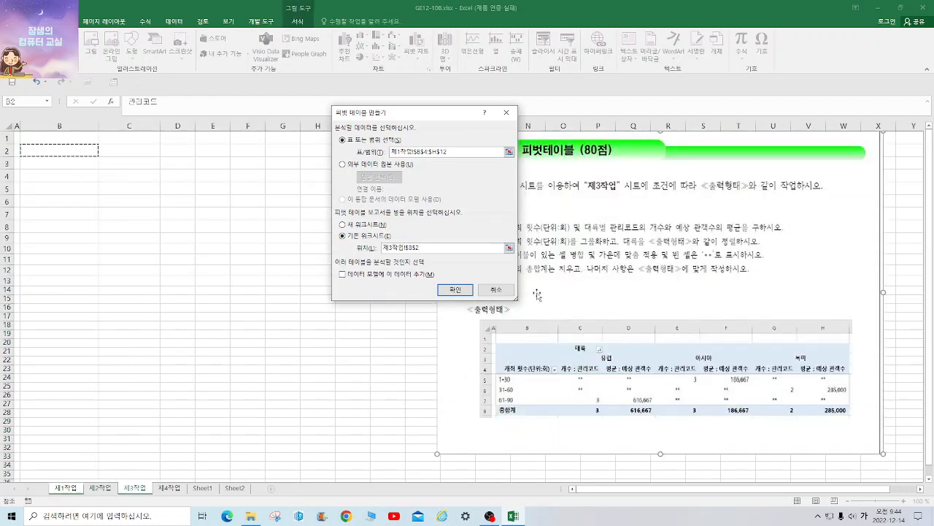
left_click(456, 289)
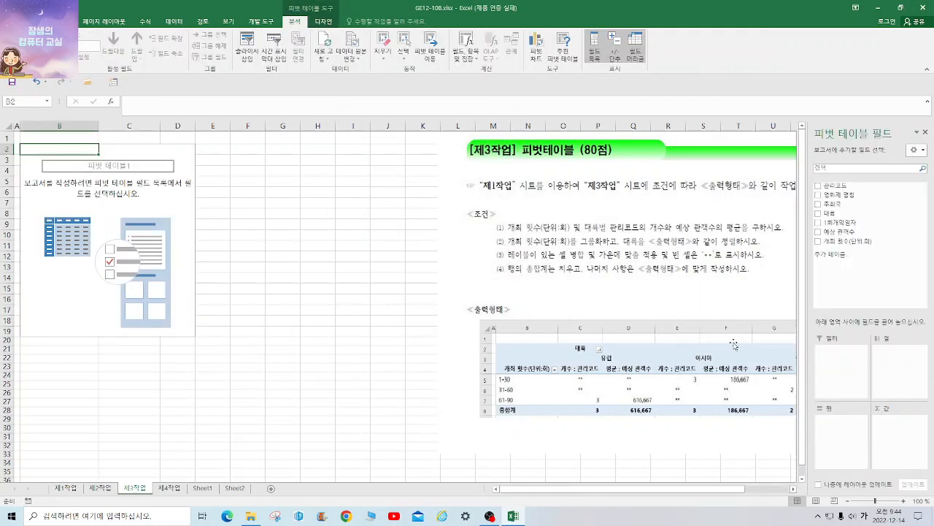
Step: Add 대륙 to the pivot table as a report filter and 개최 횟수(단위:회) as the row field
left_click_drag(832, 213, 852, 357)
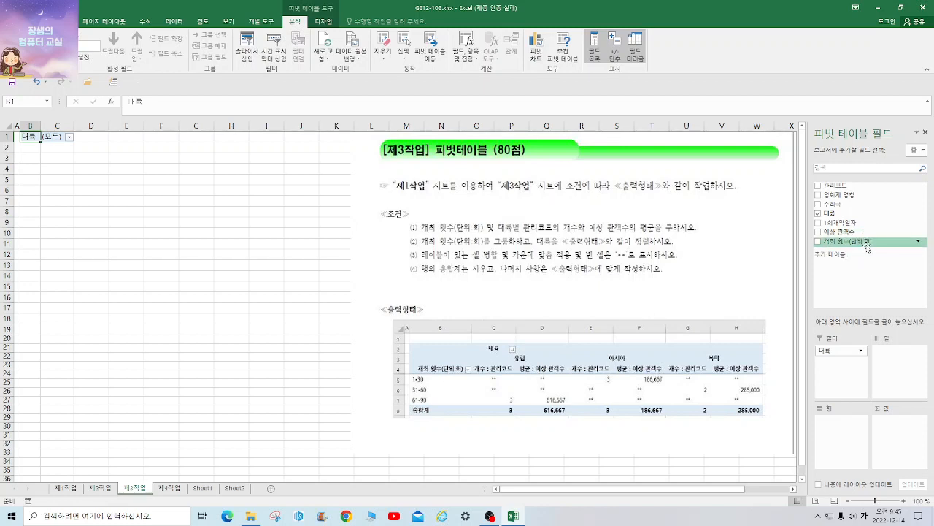
left_click_drag(867, 249, 914, 424)
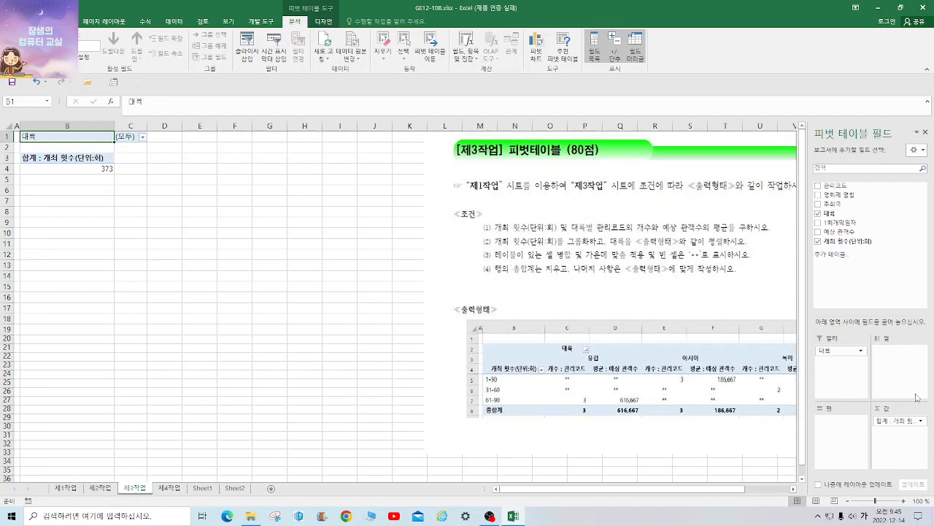
left_click_drag(905, 420, 844, 429)
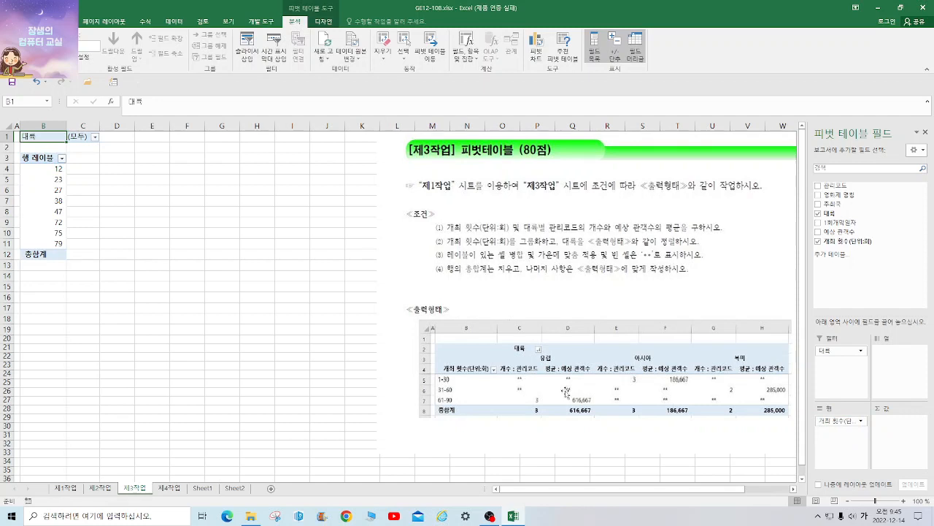
Step: Add 관리코드 and 예상 관객수 as pivot values, summarizing 예상 관객수 by average (평균)
left_click_drag(858, 187, 922, 423)
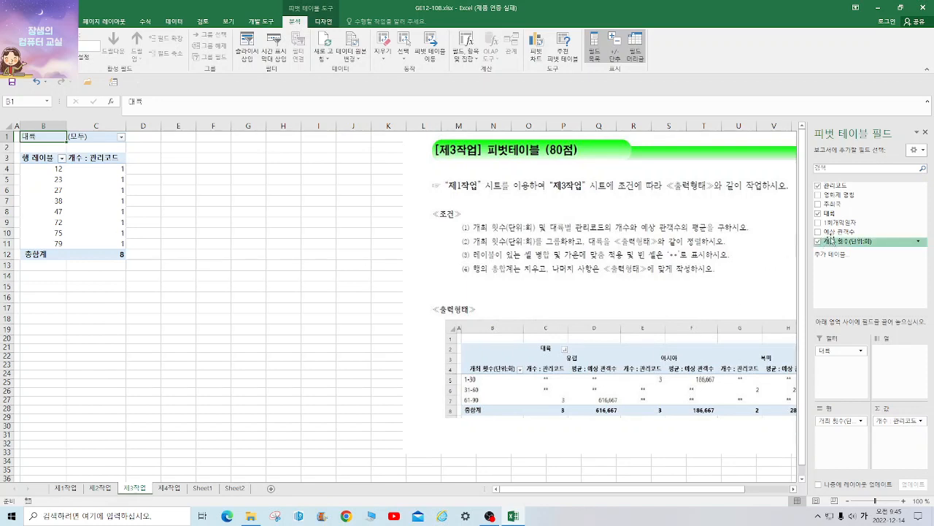
left_click_drag(838, 235, 918, 434)
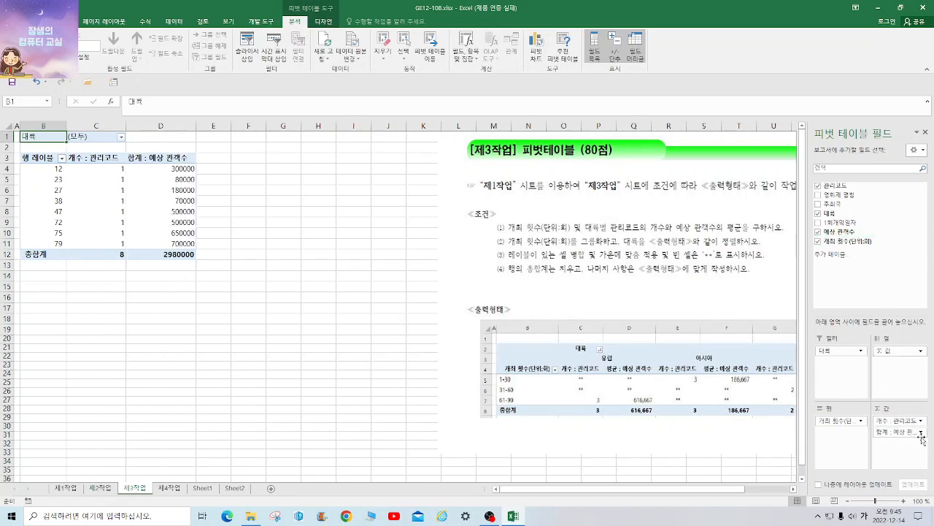
left_click(920, 432)
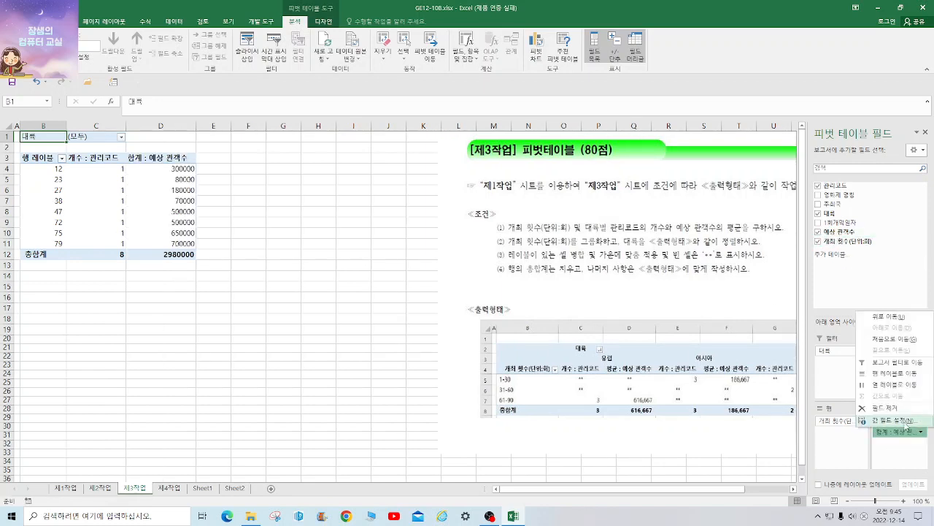
left_click(905, 422)
left_click(372, 228)
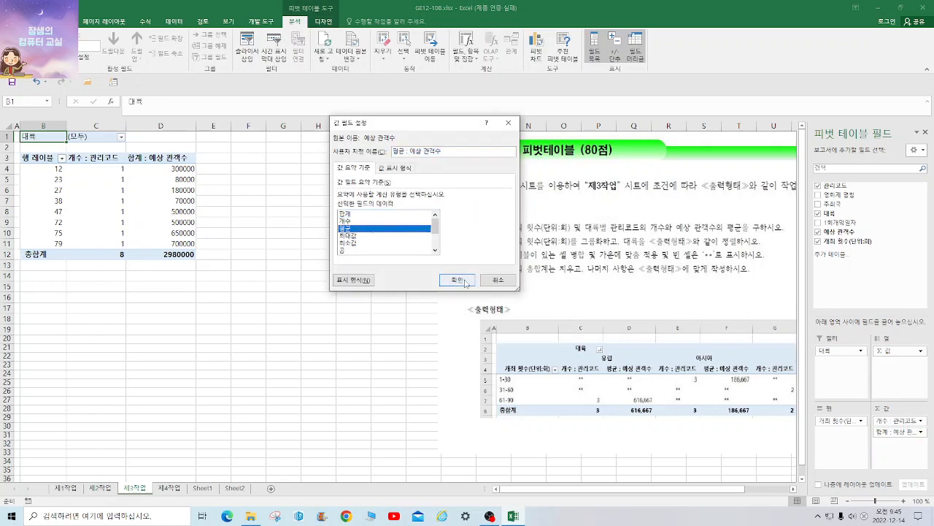
left_click(457, 280)
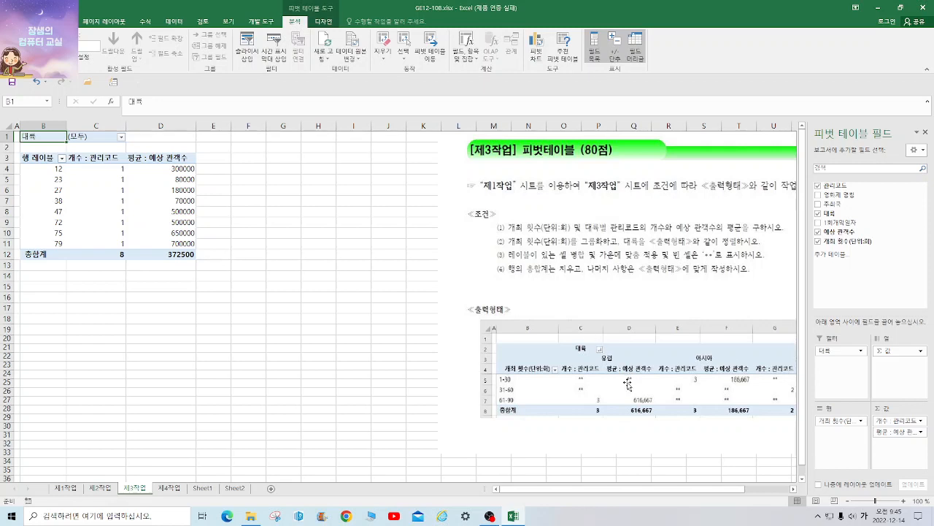
Step: Filter the pivot table's 대륙 field with multiple selection to only 아시아 and 유럽
left_click(121, 137)
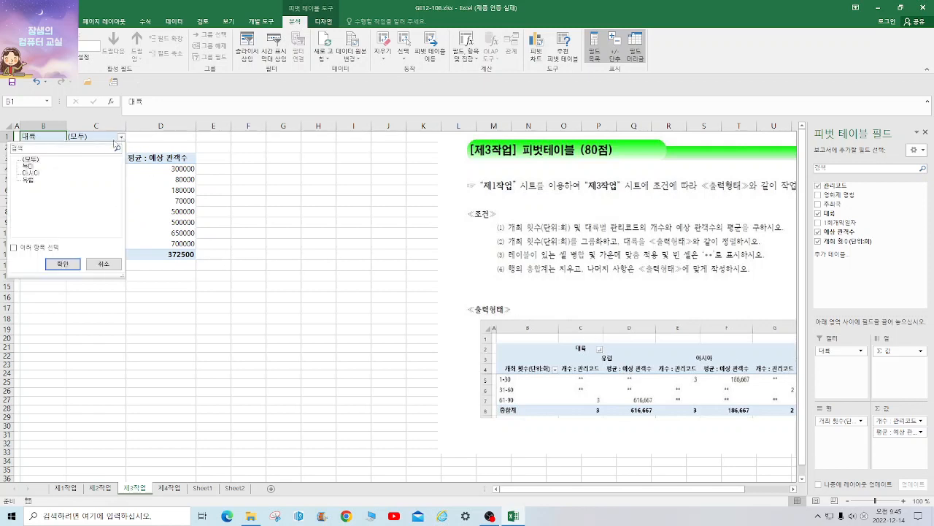
left_click(12, 249)
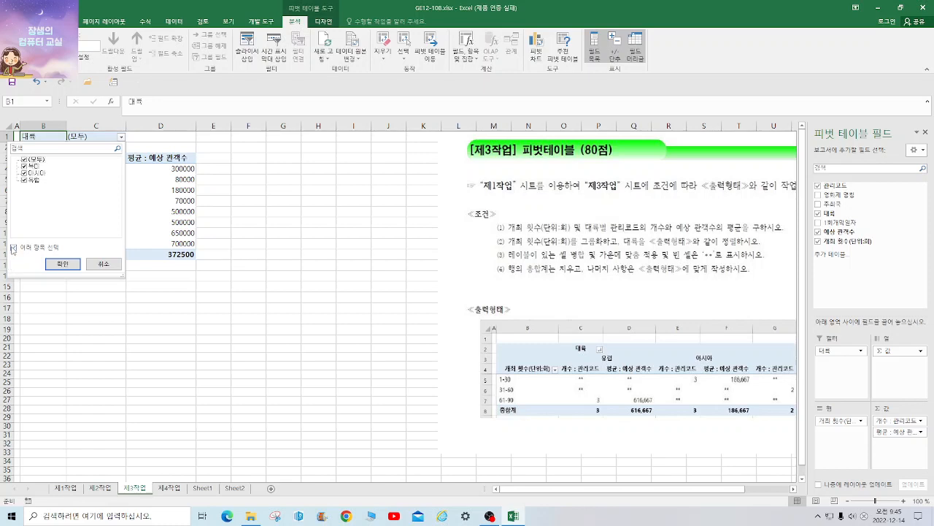
left_click(23, 160)
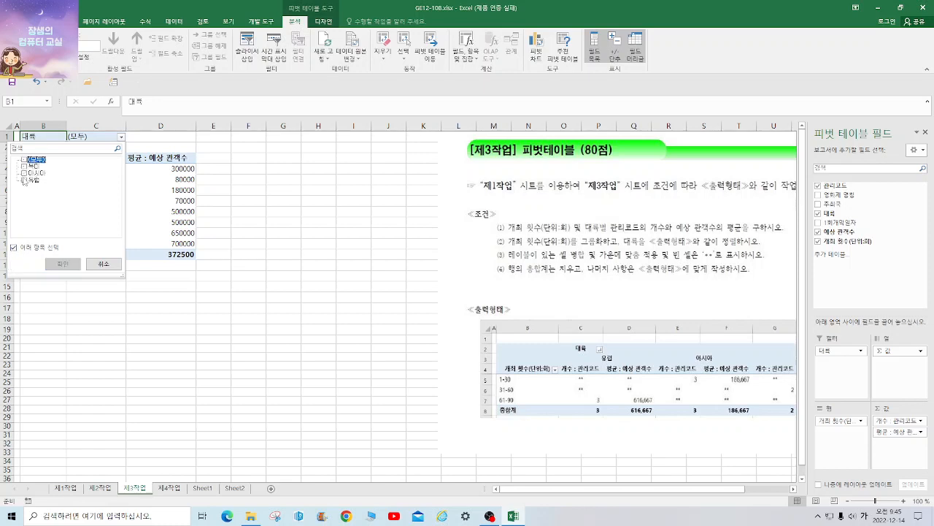
left_click(24, 173)
left_click(25, 180)
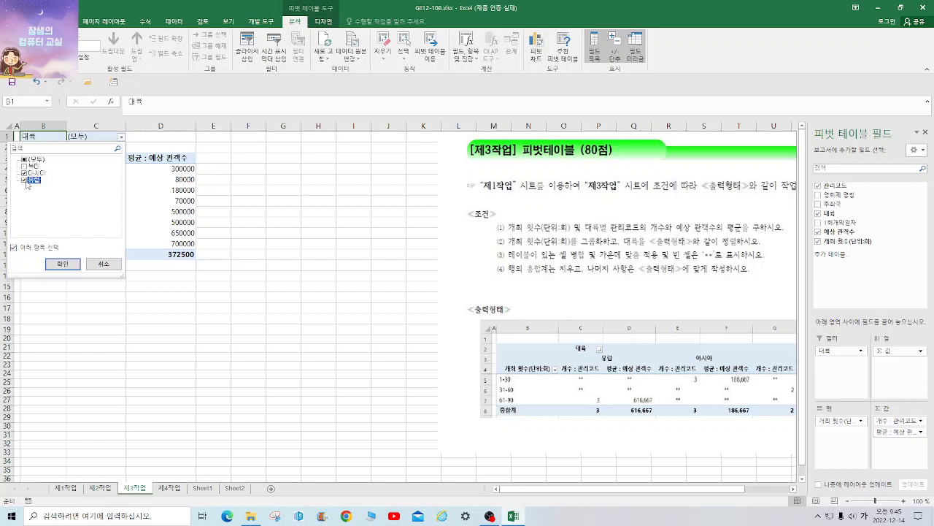
left_click(63, 263)
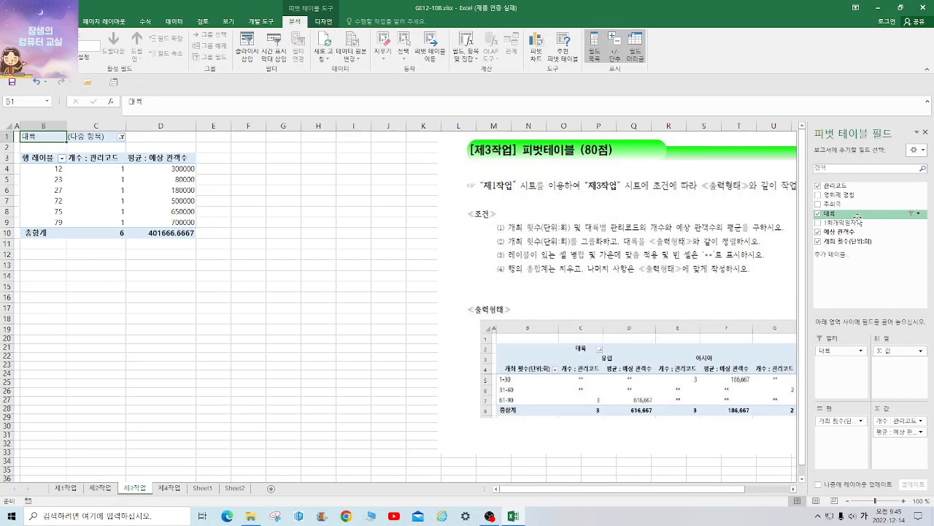
Step: Move 대륙 to the pivot columns, placed before the values entry (Σ 값), and close the field list
left_click_drag(858, 217, 915, 364)
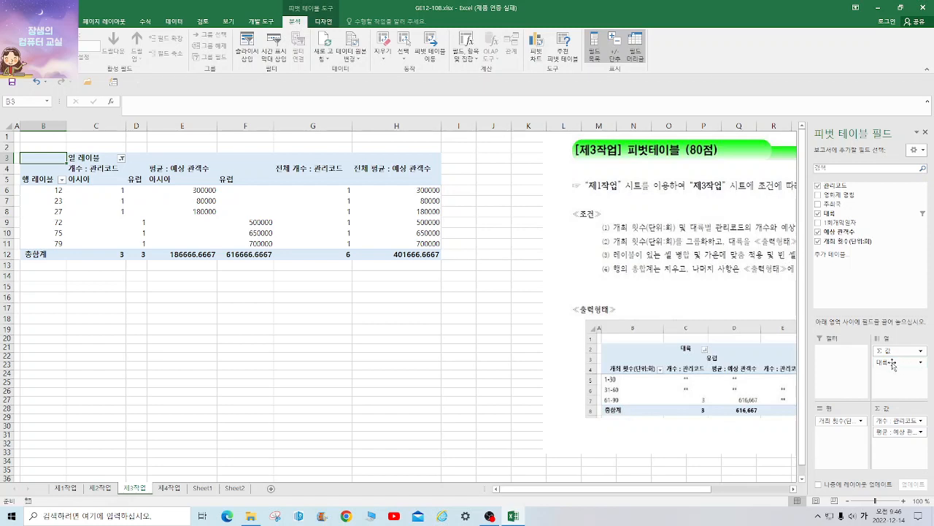
left_click_drag(893, 362, 894, 352)
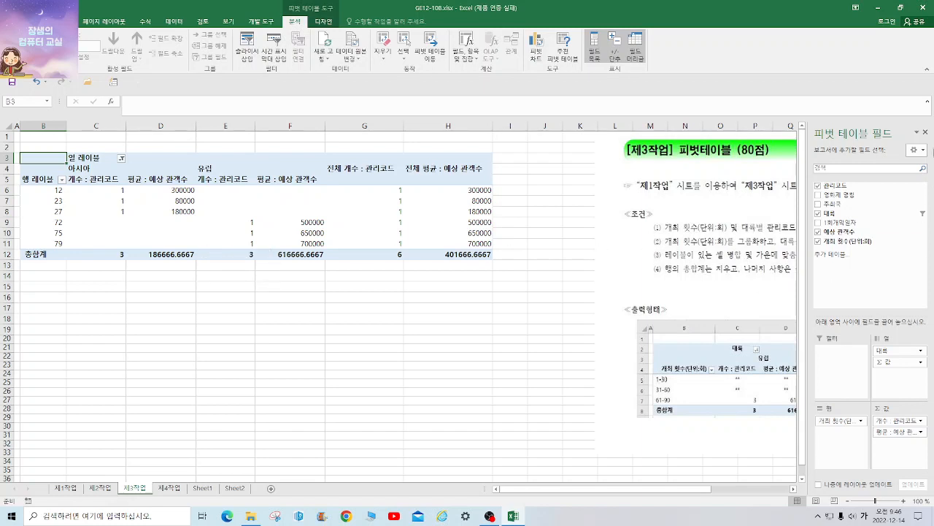
left_click(926, 132)
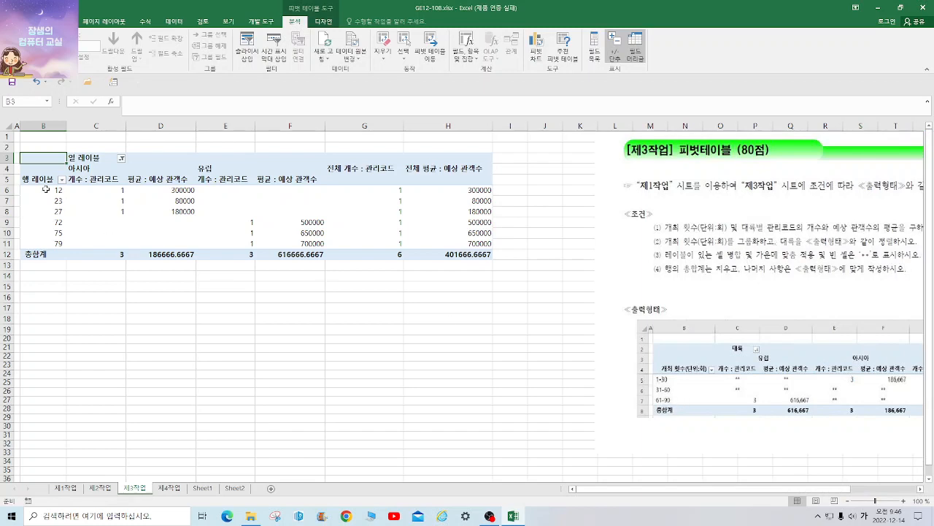
Step: Group the 개최 횟수 row labels starting at 1, ending at 90, in intervals of 30
left_click(45, 189)
right_click(46, 189)
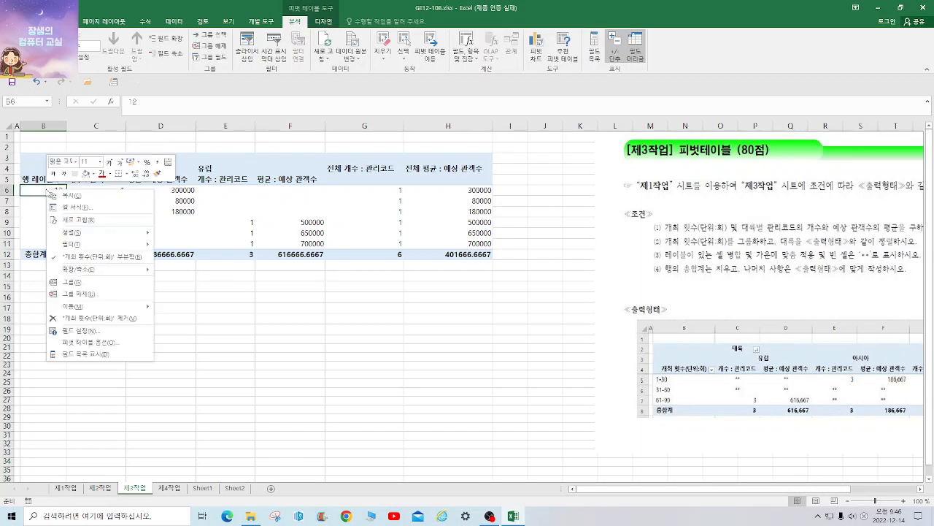
left_click(73, 282)
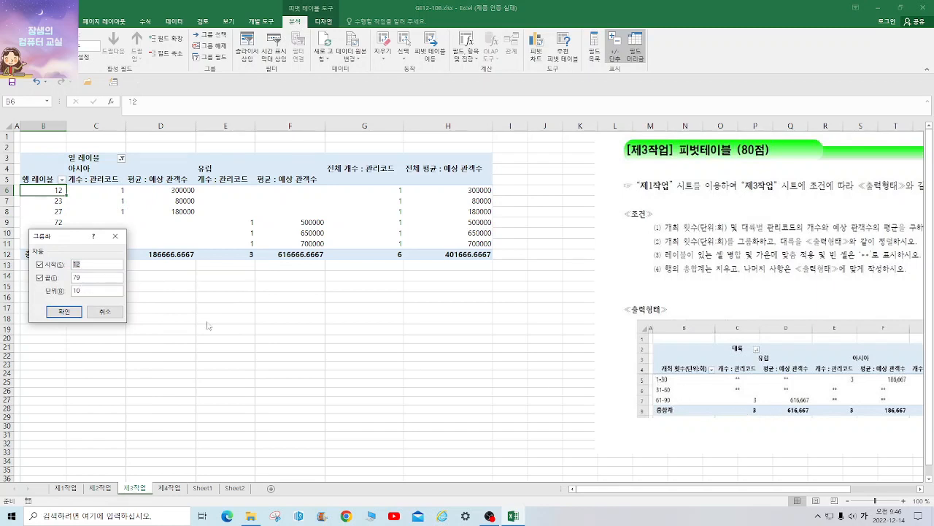
type("1")
left_click_drag(93, 277, 62, 281)
type("30")
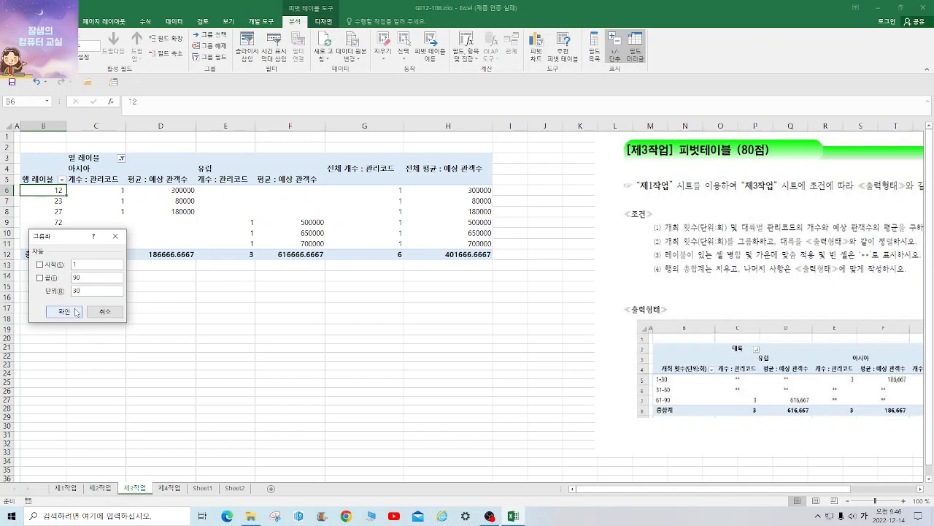
left_click(64, 312)
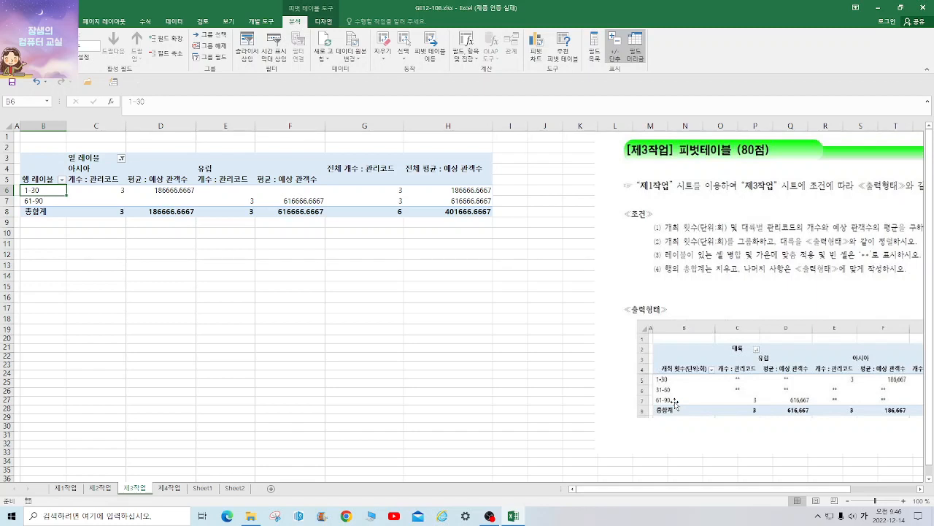
Step: Ungroup the pivot table's 개최 횟수 row labels
right_click(59, 194)
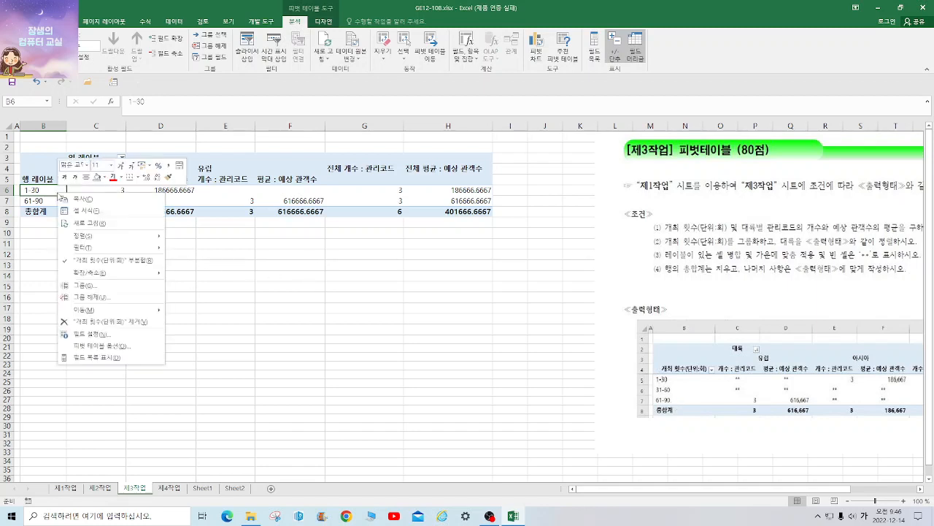
left_click(99, 297)
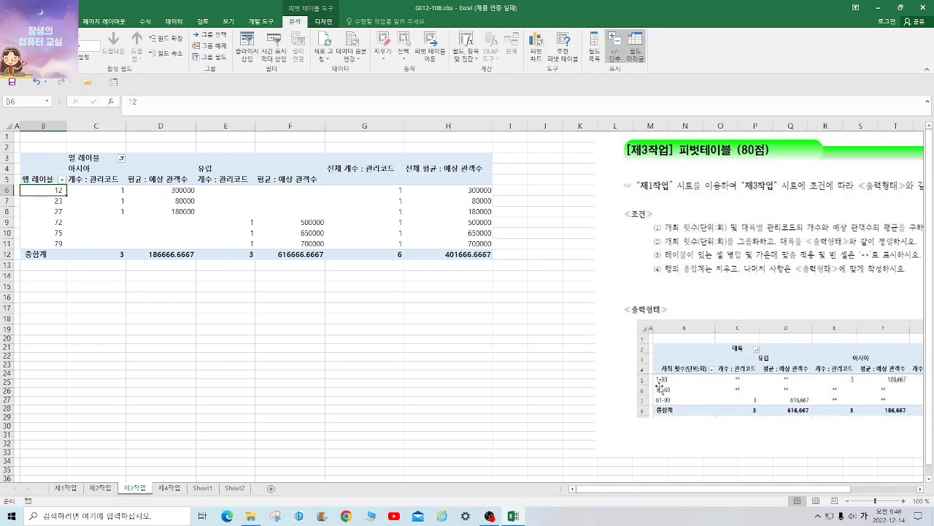
left_click(102, 211)
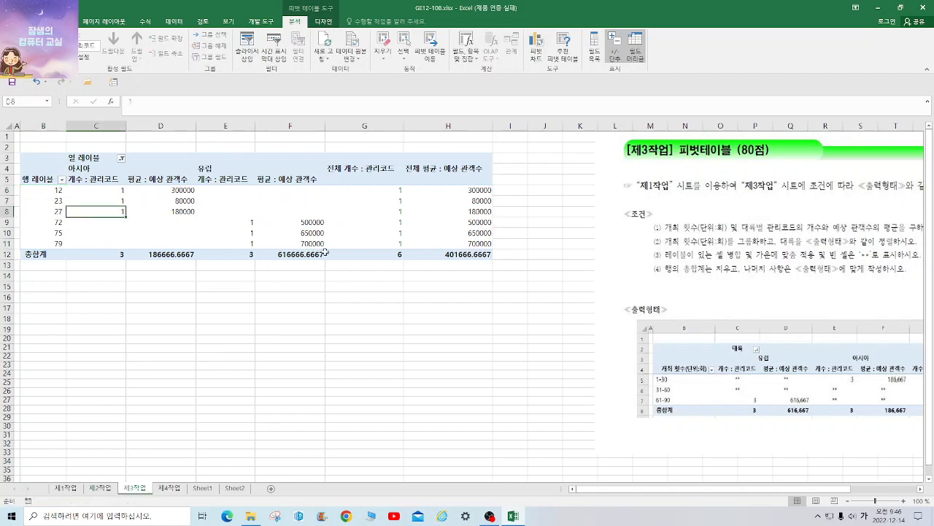
Step: Move the 제3작업 instruction picture closer to the pivot table and shrink it proportionally until it clears column H
left_click_drag(772, 301, 563, 309)
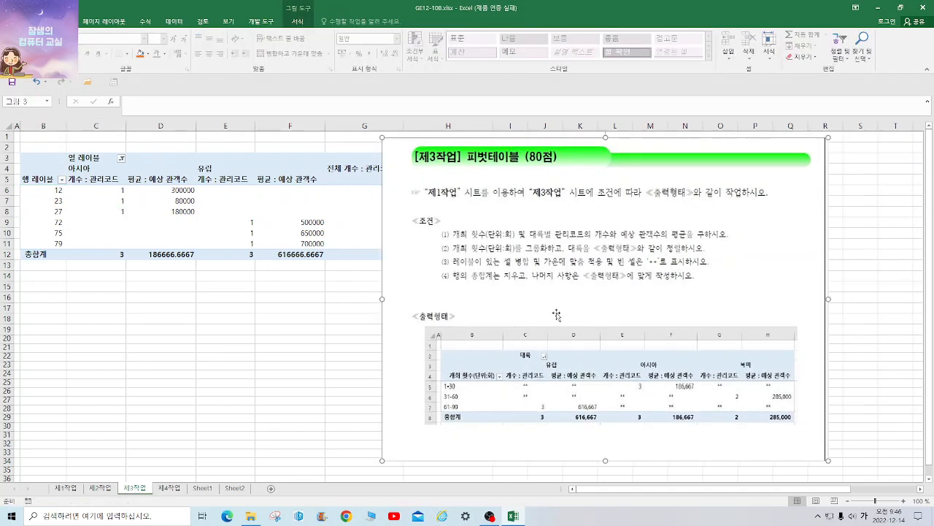
left_click(137, 232)
left_click(259, 169)
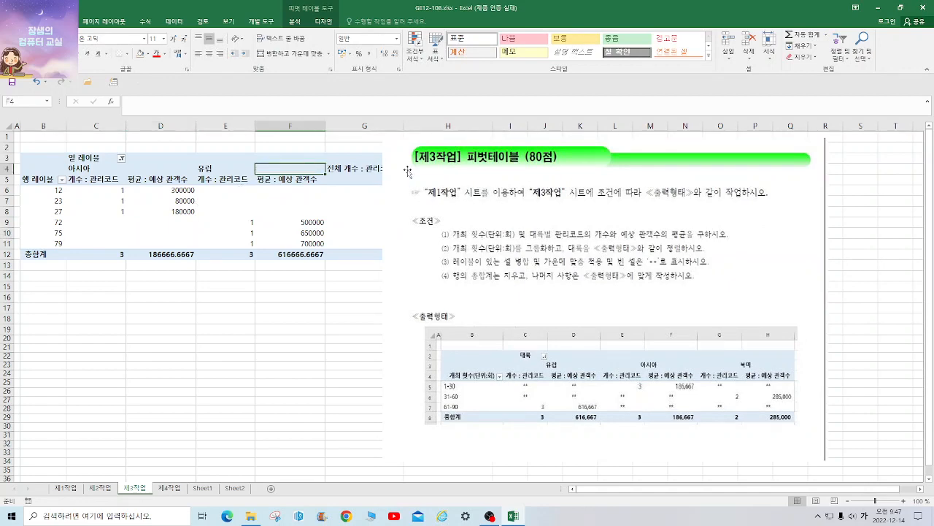
key("Down")
key("Down")
left_click(740, 230)
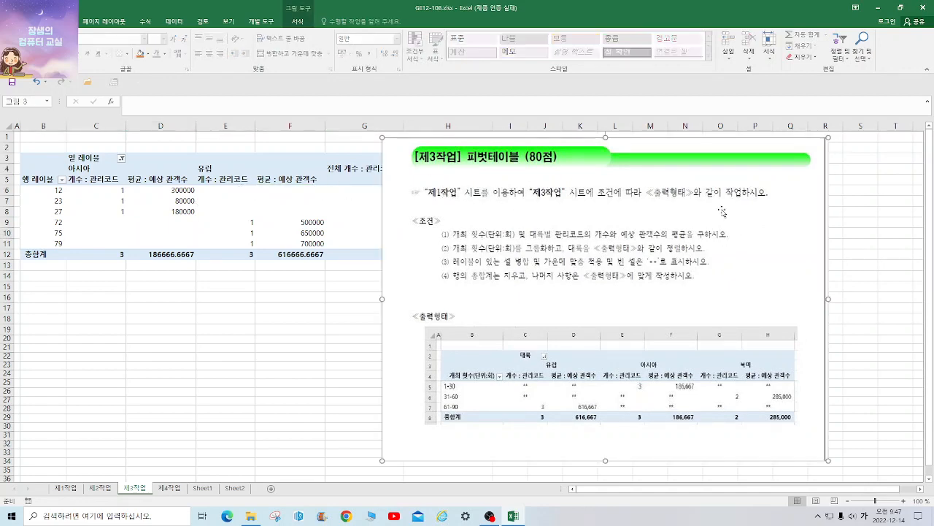
left_click_drag(379, 136, 501, 226)
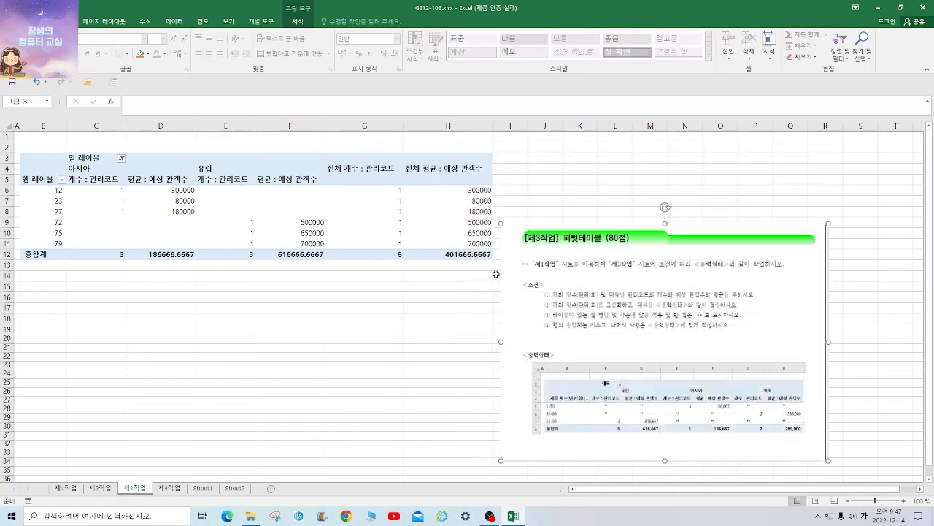
left_click(208, 199)
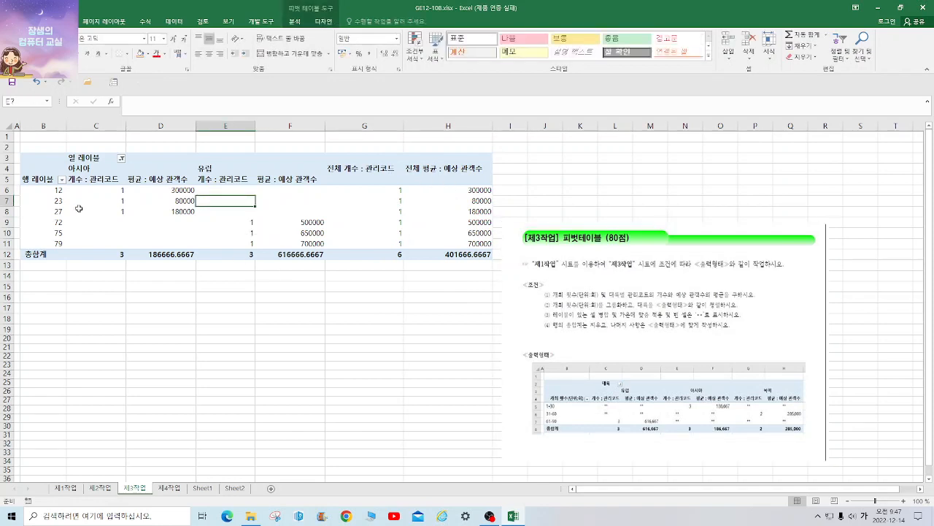
left_click(48, 209)
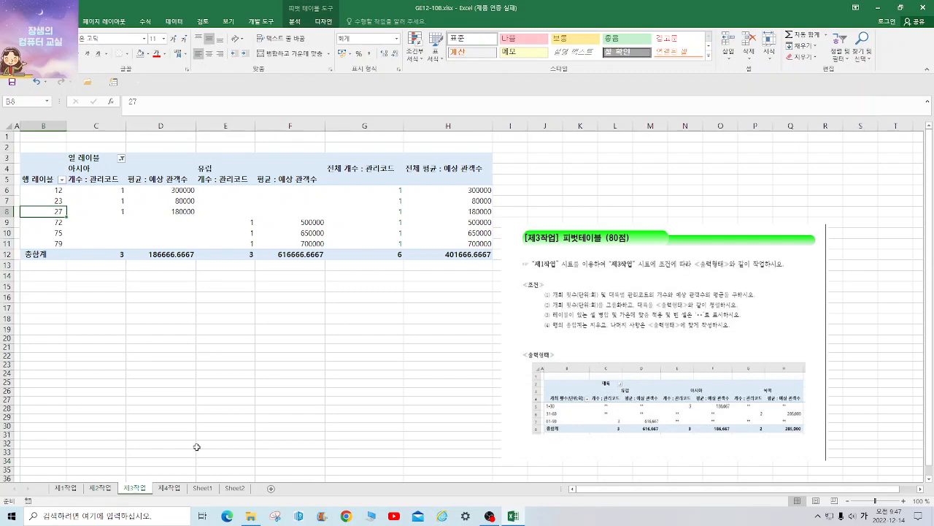
left_click(68, 488)
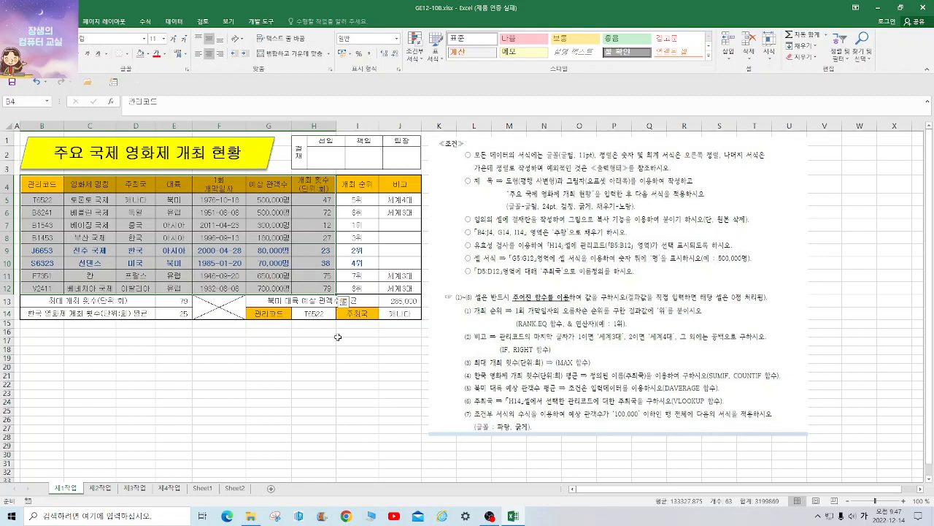
left_click(141, 491)
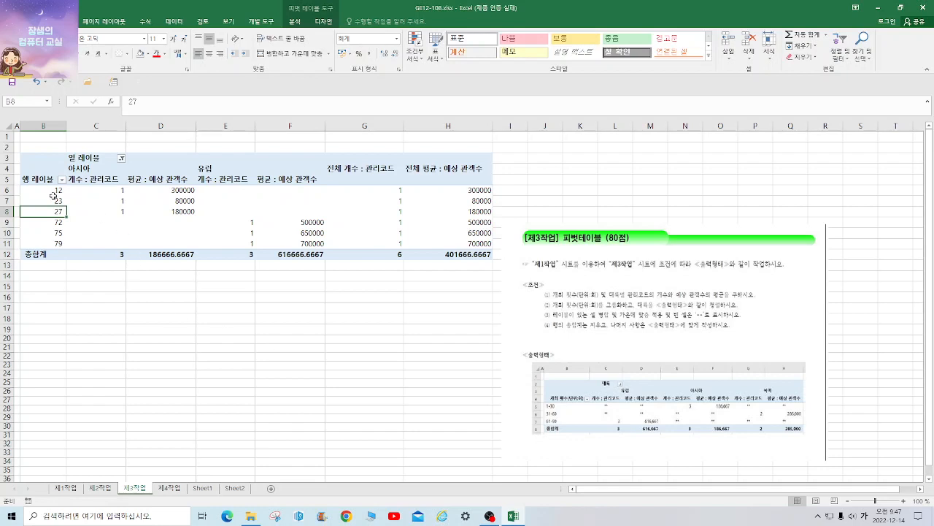
right_click(49, 202)
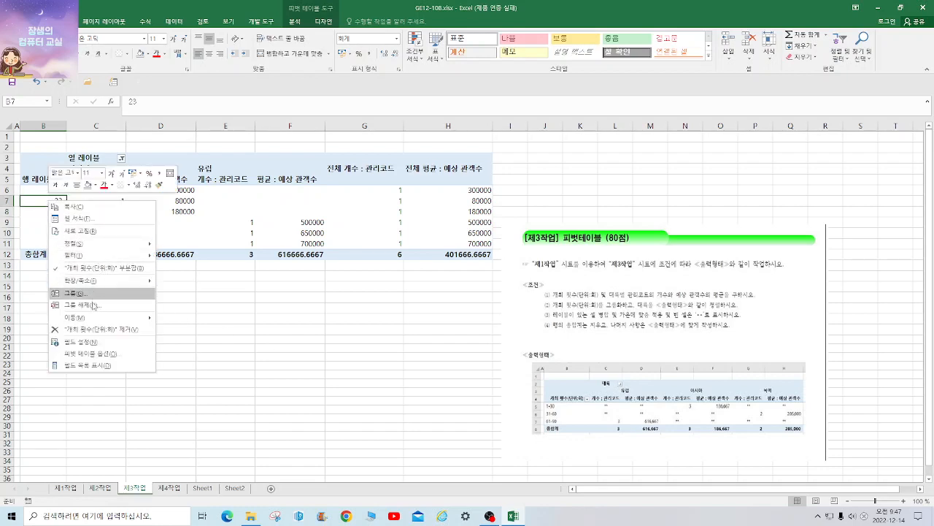
left_click(286, 369)
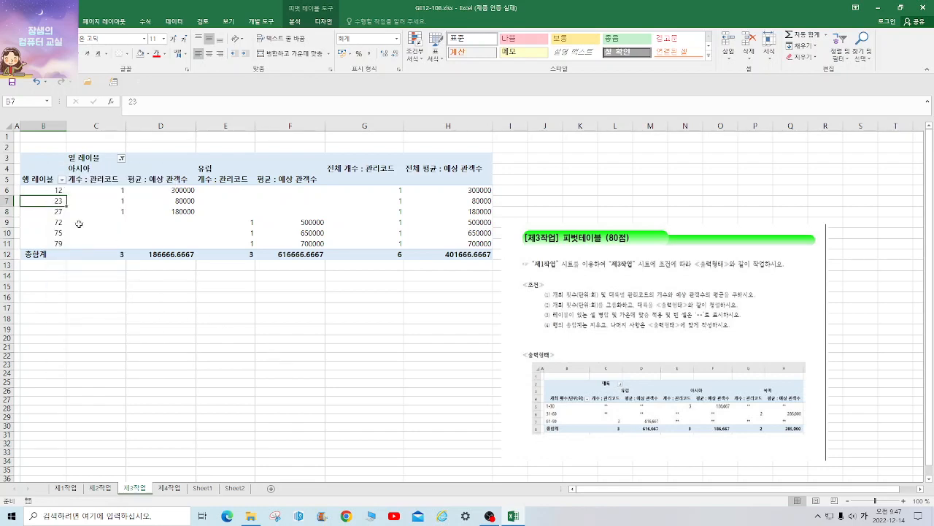
Step: Group the pivot table's 개최 횟수 row labels from 1 to 90 in intervals of 30
right_click(36, 202)
left_click(66, 295)
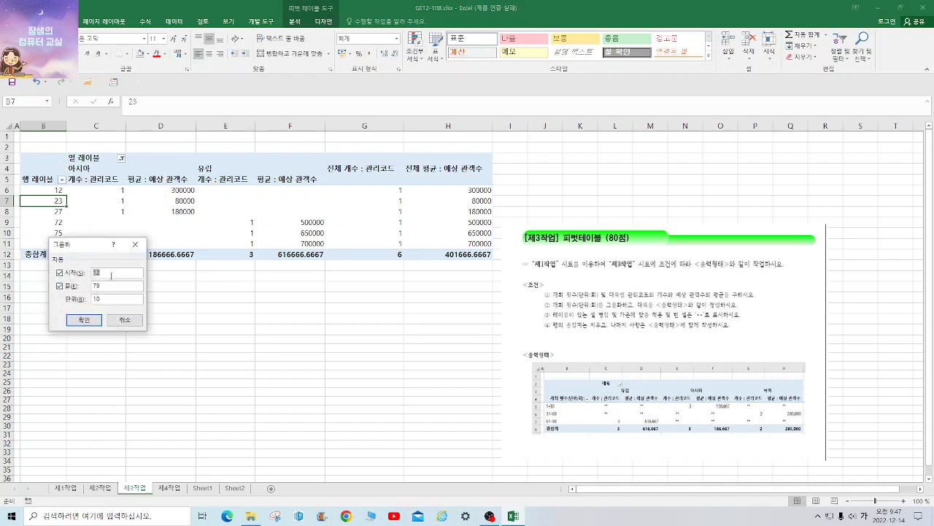
type("1")
double_click(109, 287)
double_click(105, 299)
type("30")
left_click(89, 319)
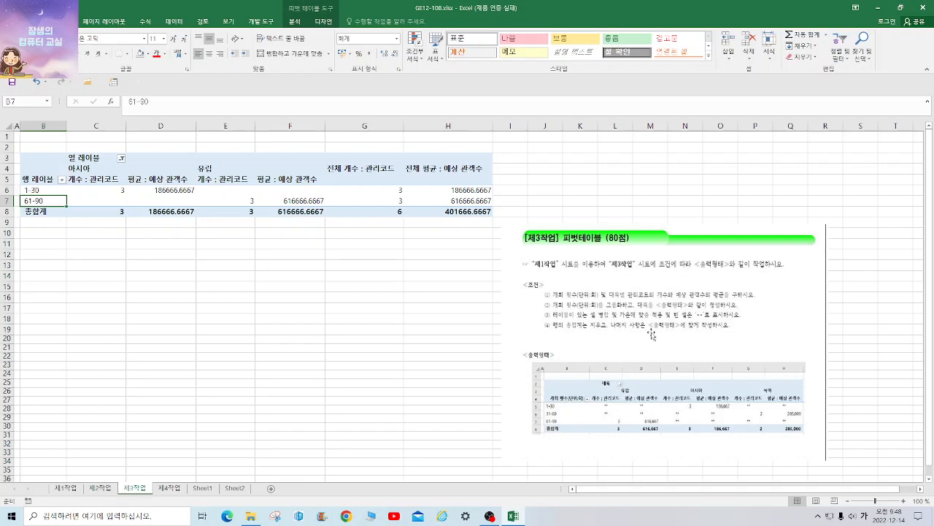
Step: Enable merging and centering of cells with labels (레이블이 있는 셀 병합 및 가운데 맞춤) in the pivot table options
left_click(294, 22)
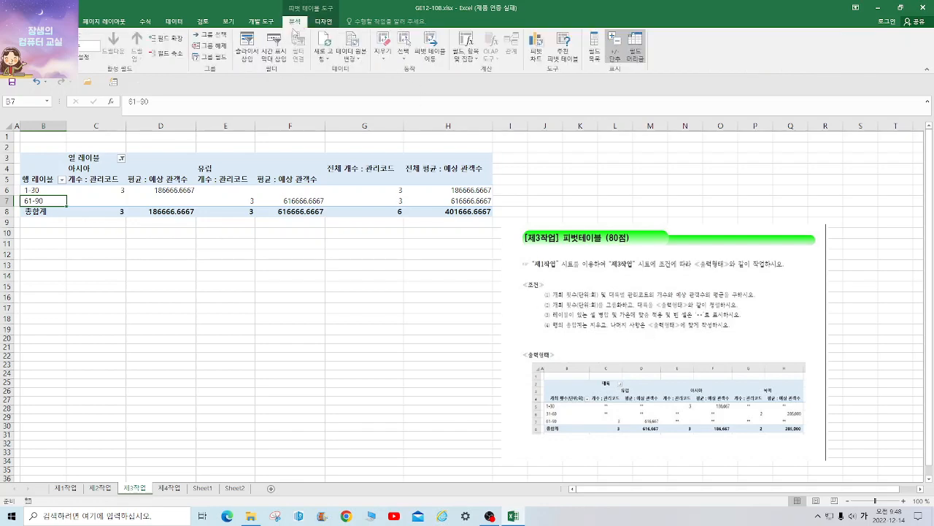
left_click(17, 58)
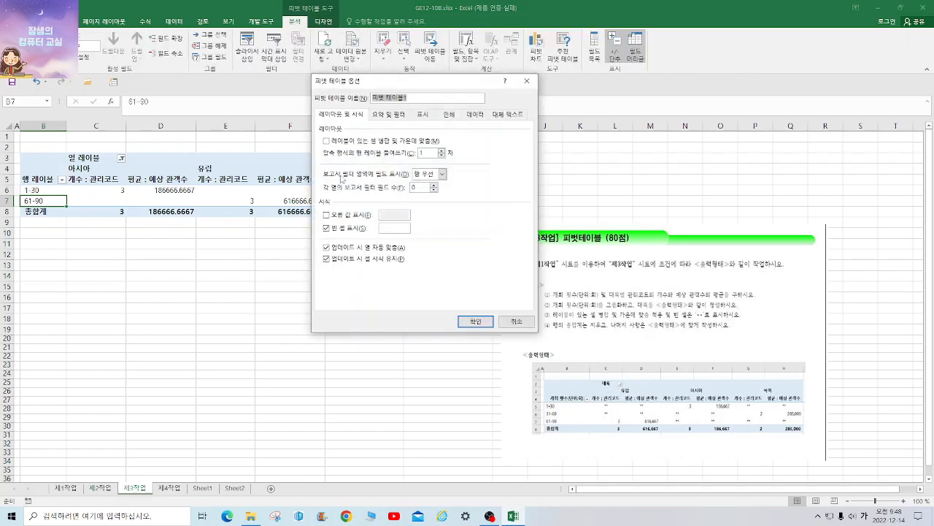
left_click(328, 141)
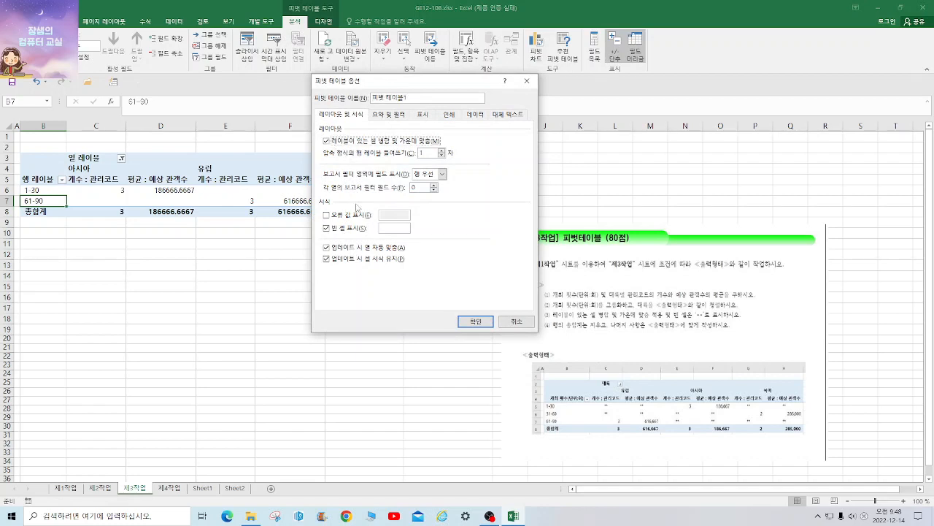
Step: Turn off row grand totals in the PivotTable options and apply the settings to the pivot table on 제3작업
left_click(335, 215)
left_click(389, 114)
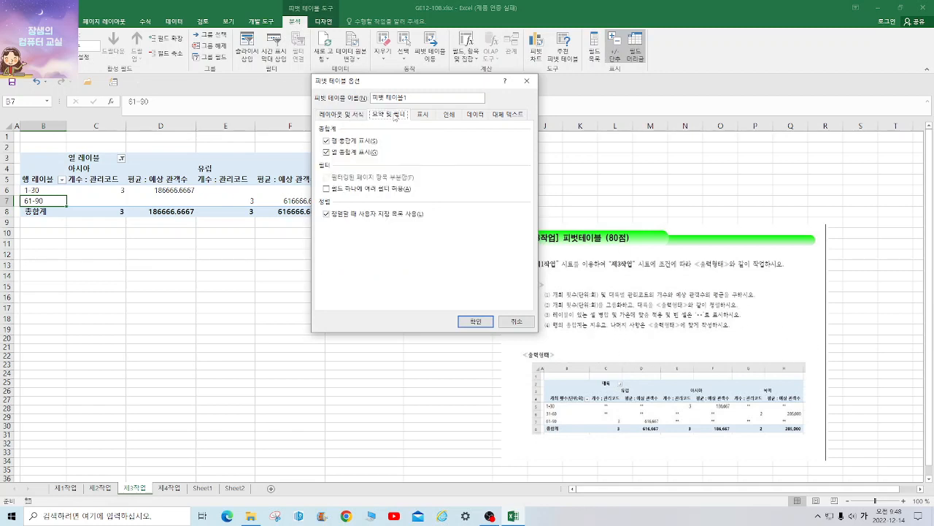
left_click(326, 141)
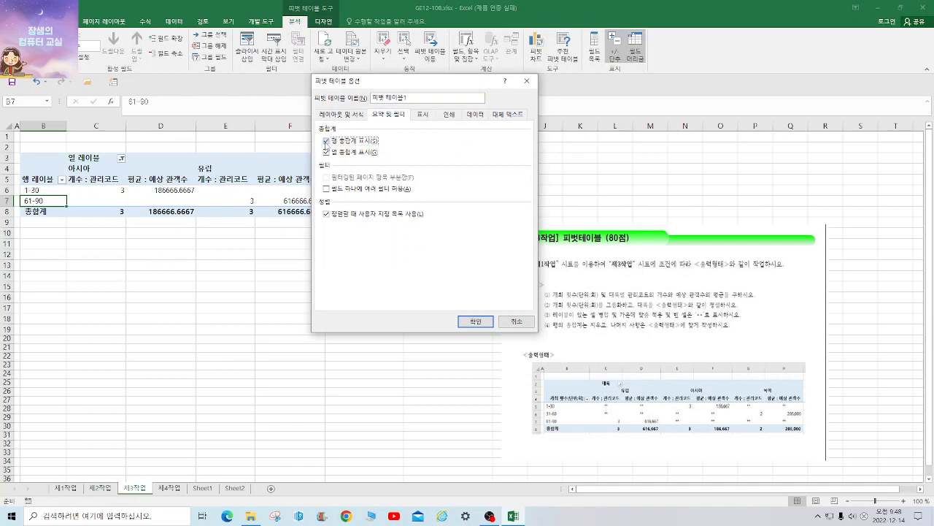
left_click(475, 322)
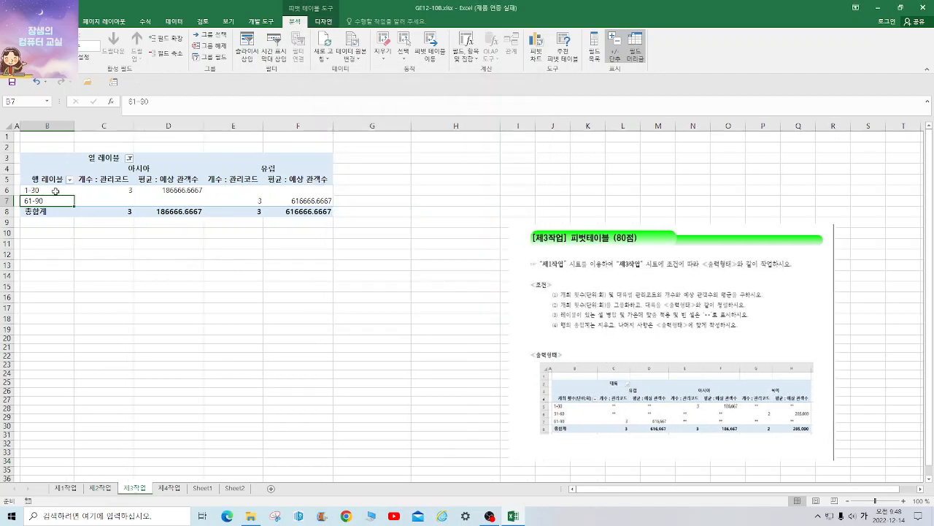
Step: Filter the pivot table's row labels to keep only the 1-30, 31-60 and 61-90 groups
left_click(56, 191)
left_click(70, 180)
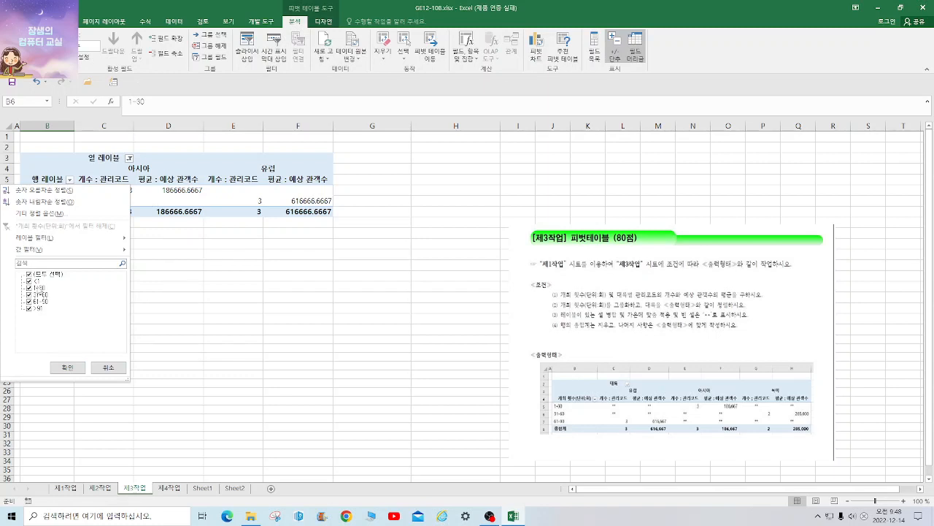
left_click(30, 281)
left_click(29, 308)
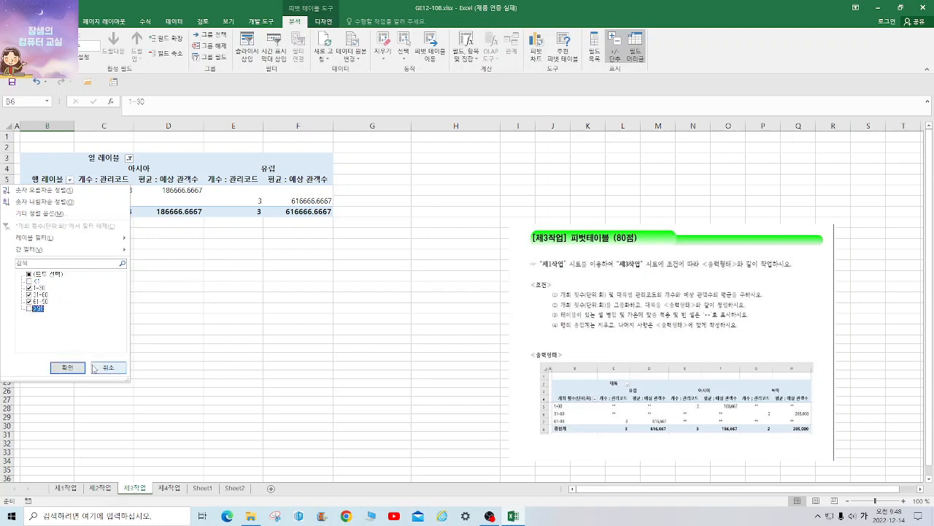
left_click(67, 368)
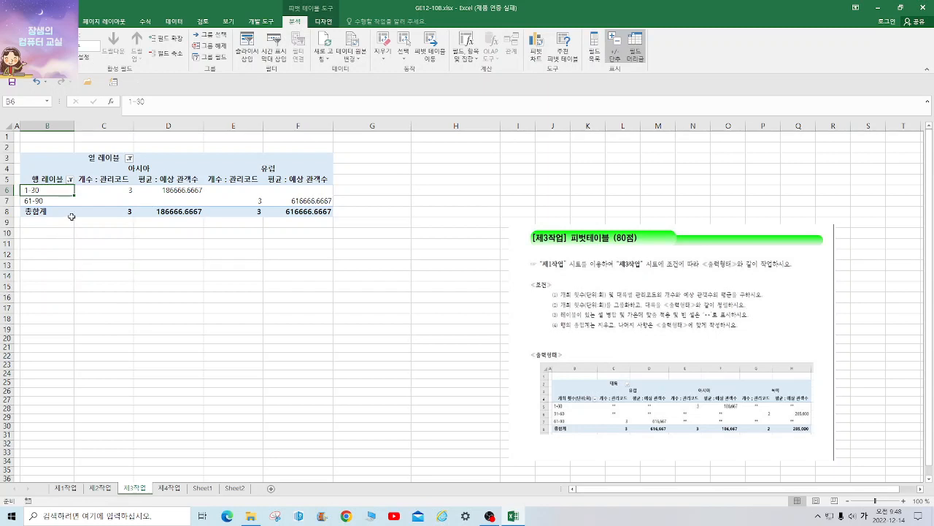
left_click(69, 180)
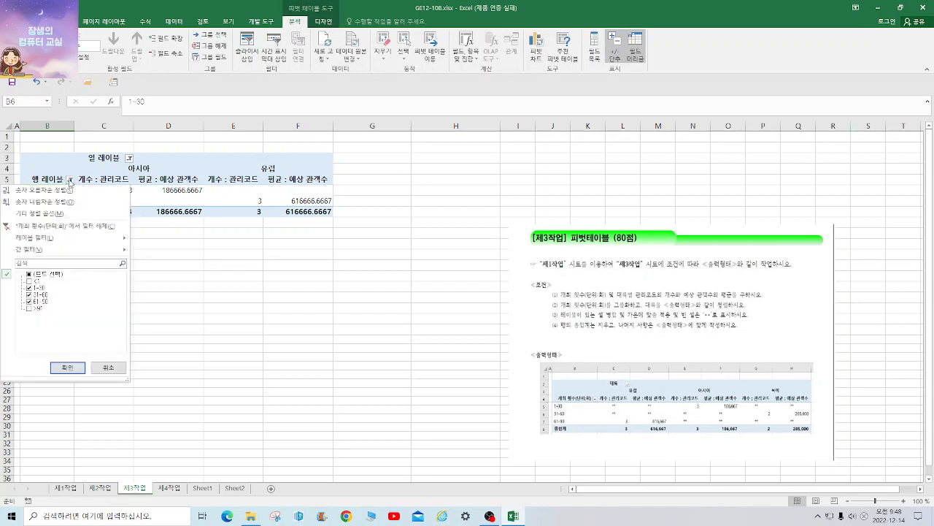
left_click(330, 401)
left_click(173, 488)
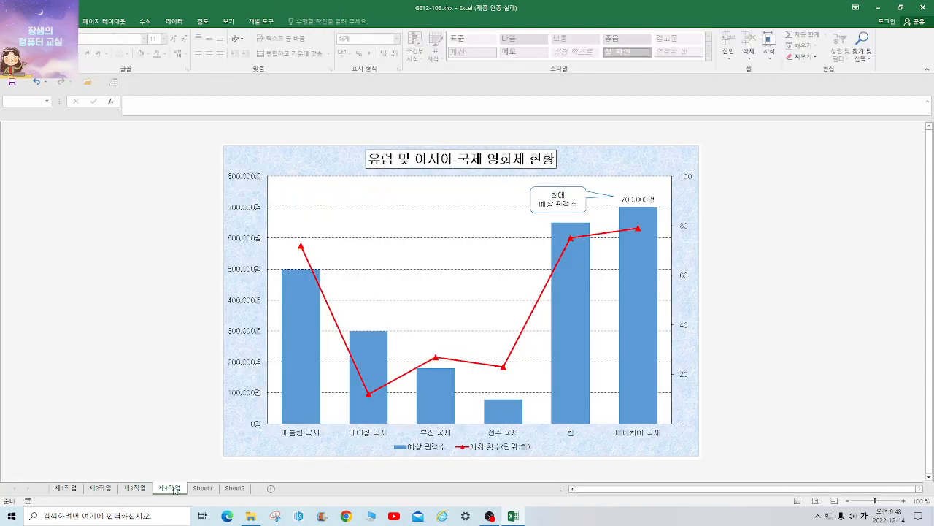
left_click(138, 487)
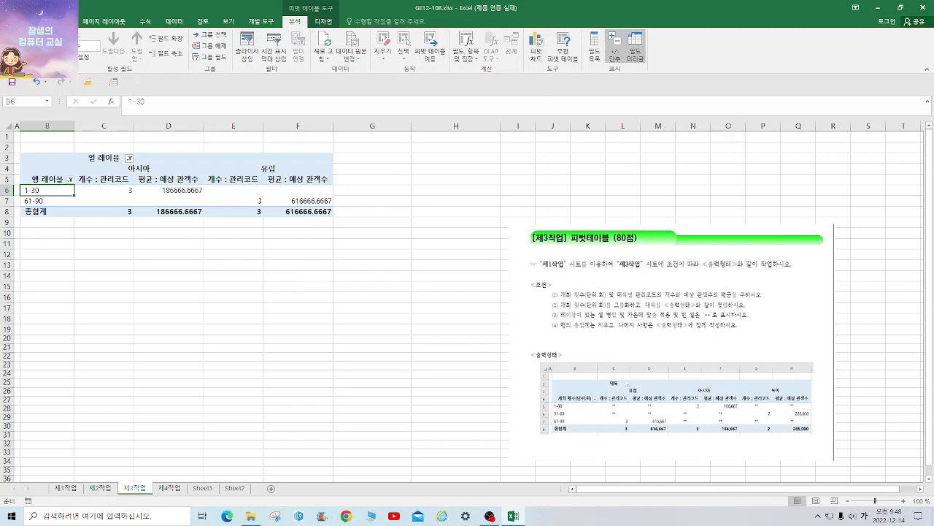
key("alt+f")
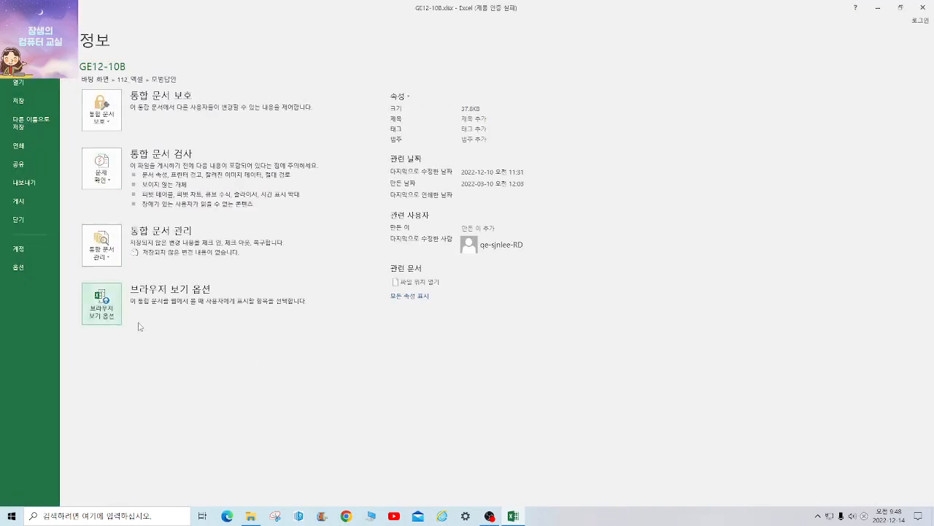
left_click(513, 516)
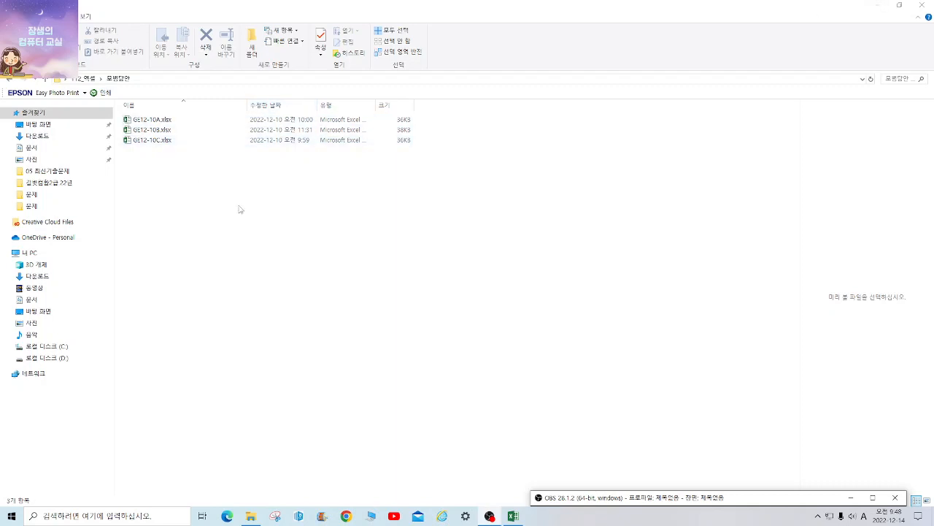
left_click(513, 516)
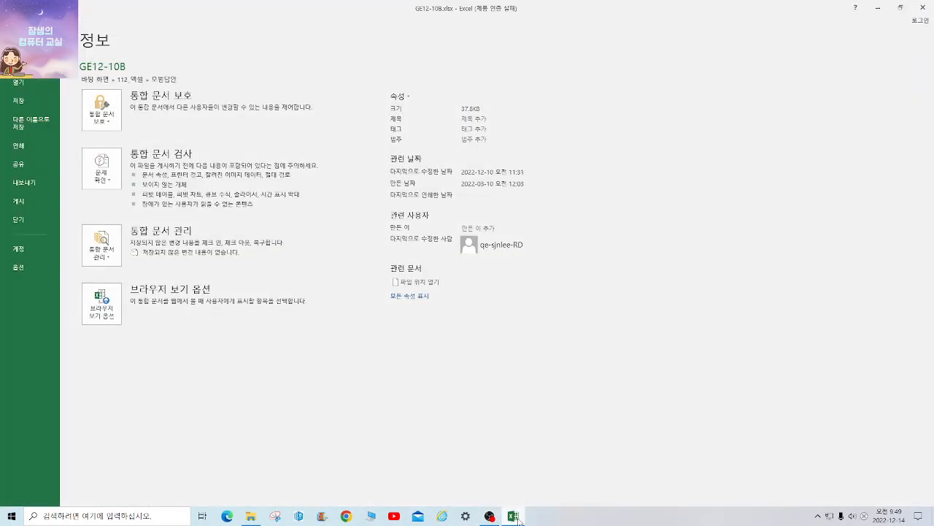
key("Escape")
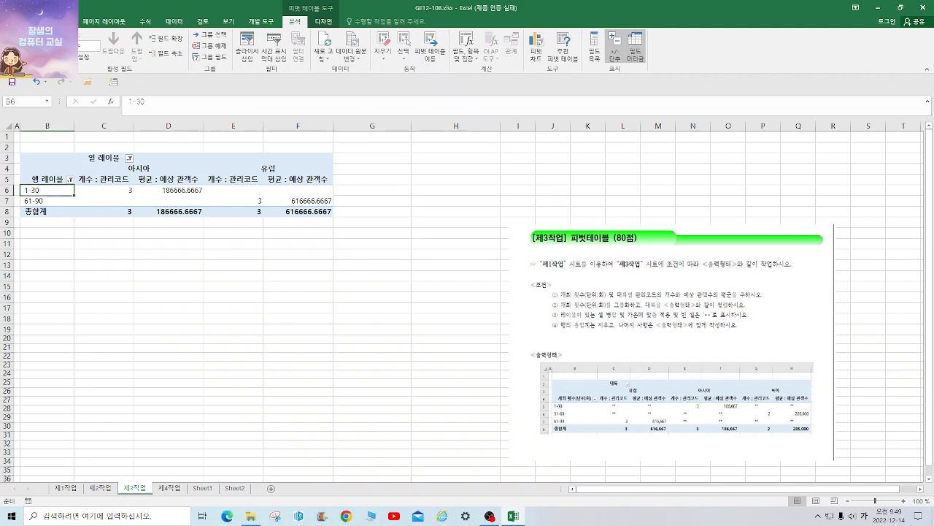
Step: Save a copy of the workbook to the desktop (바탕 화면) as GE12-10B.xlsx
left_click(225, 326)
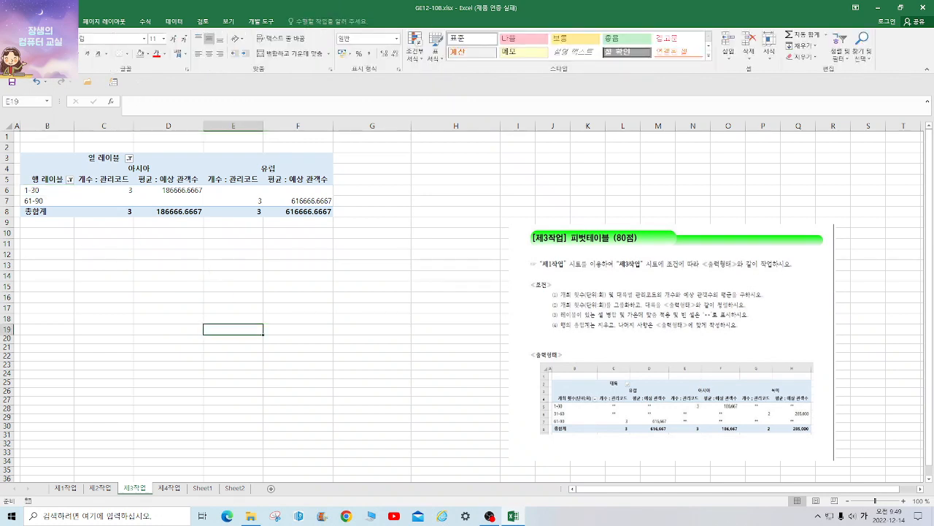
left_click(16, 20)
left_click(29, 123)
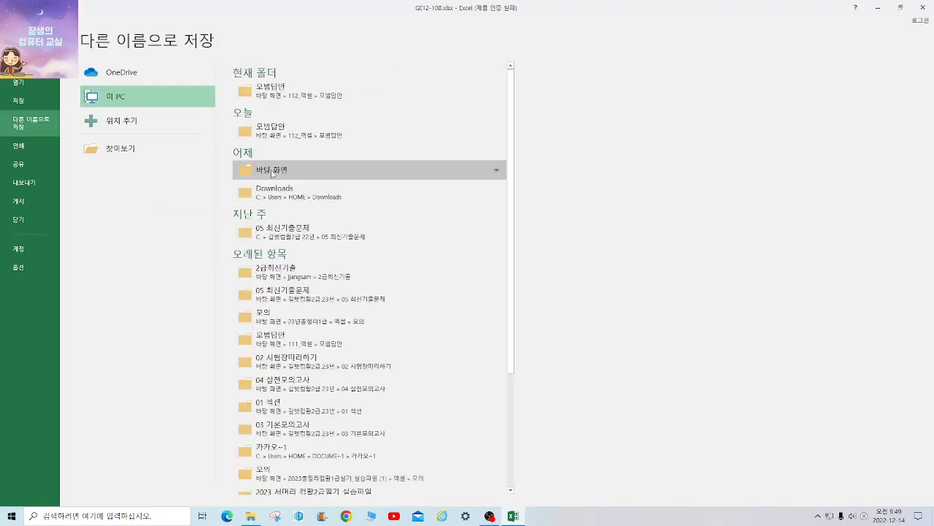
left_click(136, 149)
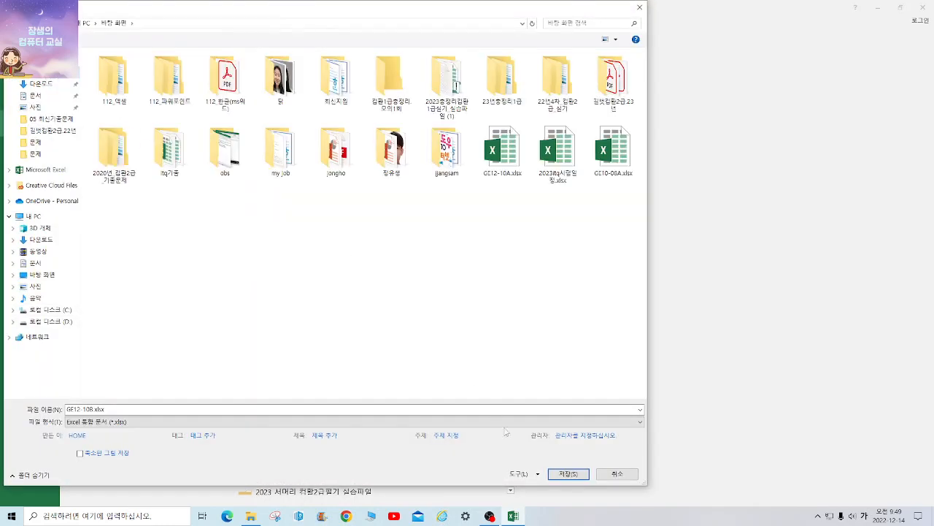
left_click(569, 473)
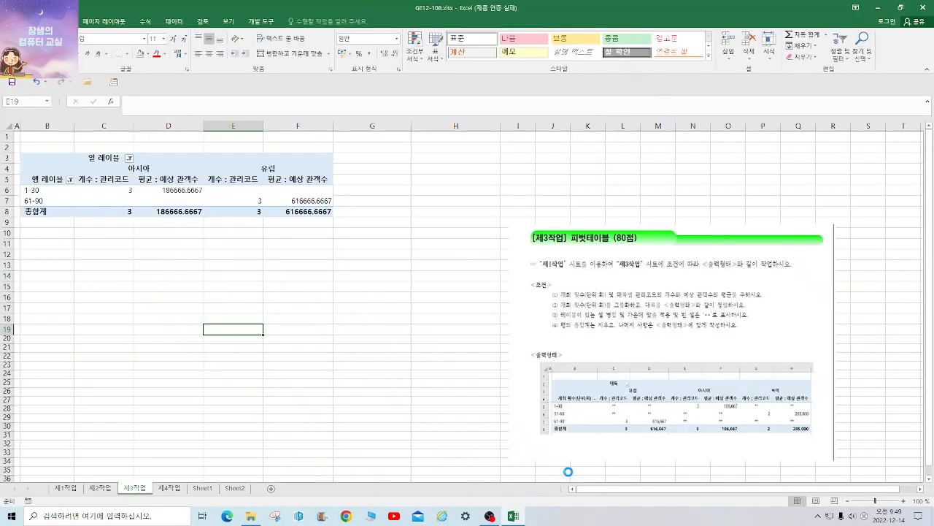
Step: Try to open GE12-10B.xlsx from the 모범답안 folder inside the desktop folder 112_엑셀
left_click(13, 21)
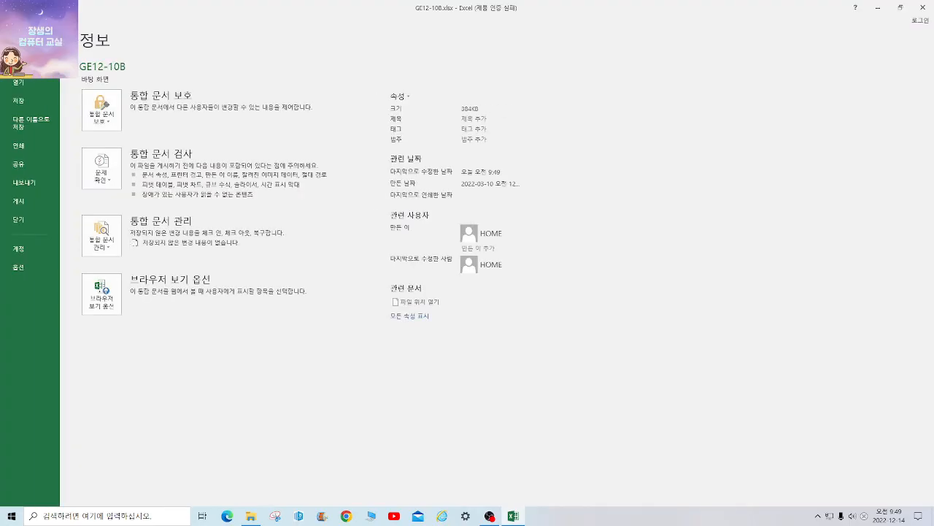
left_click(22, 86)
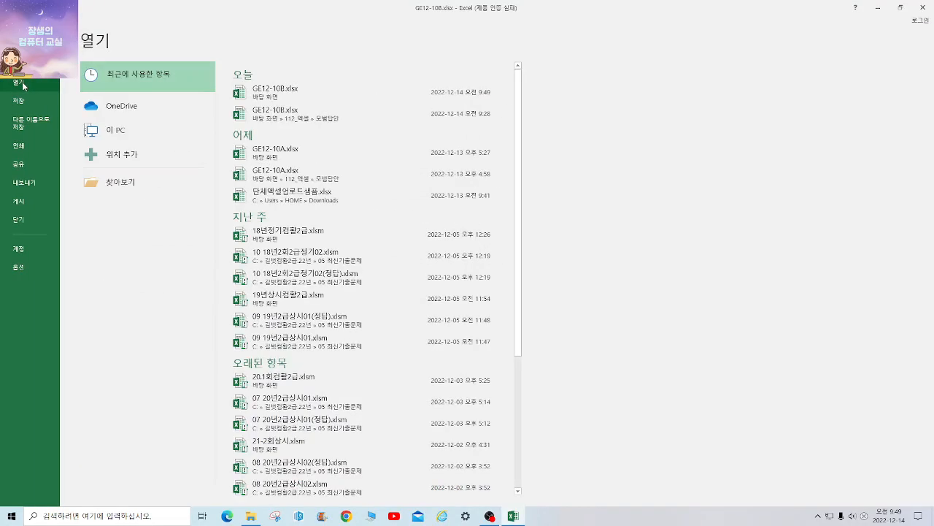
left_click(134, 183)
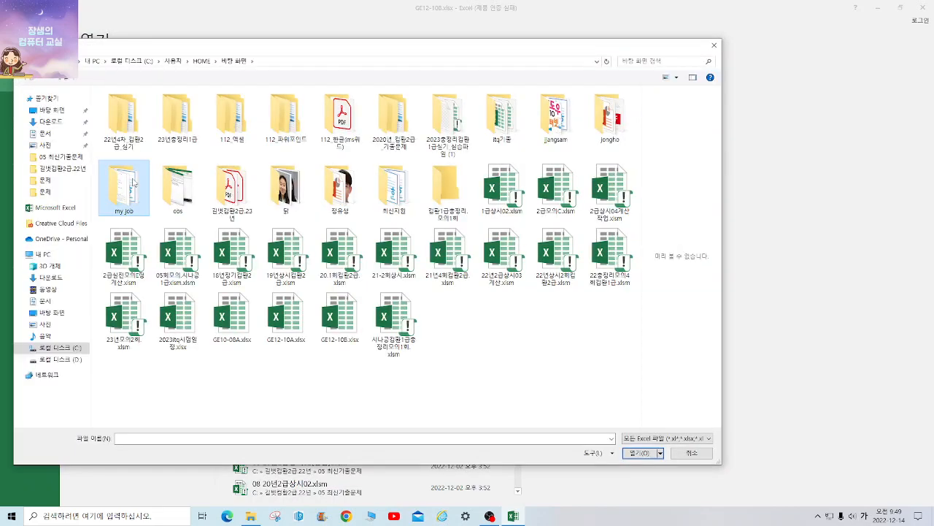
left_click(63, 115)
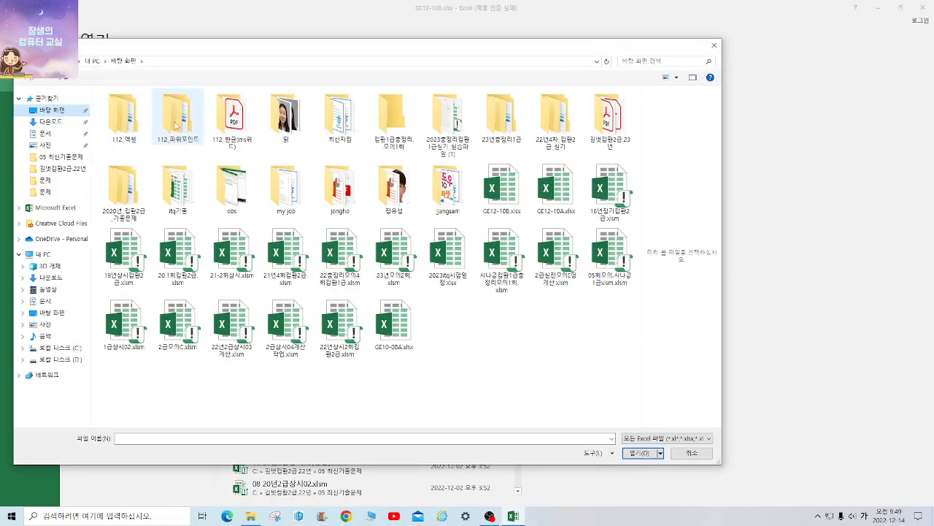
double_click(118, 115)
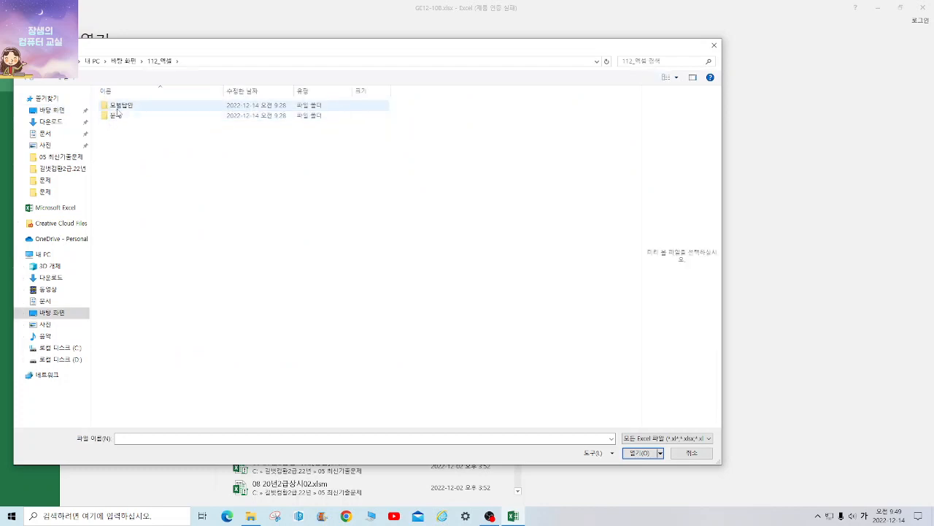
double_click(118, 108)
double_click(127, 116)
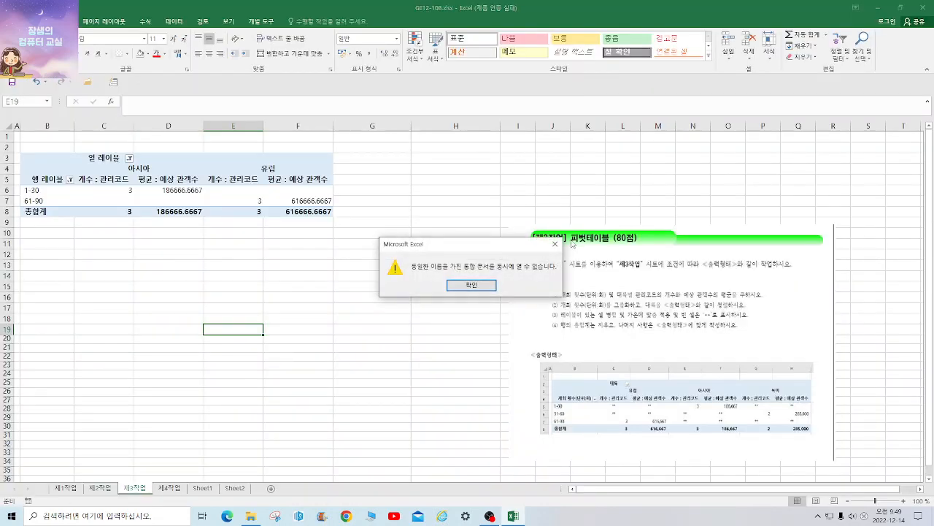
left_click(555, 244)
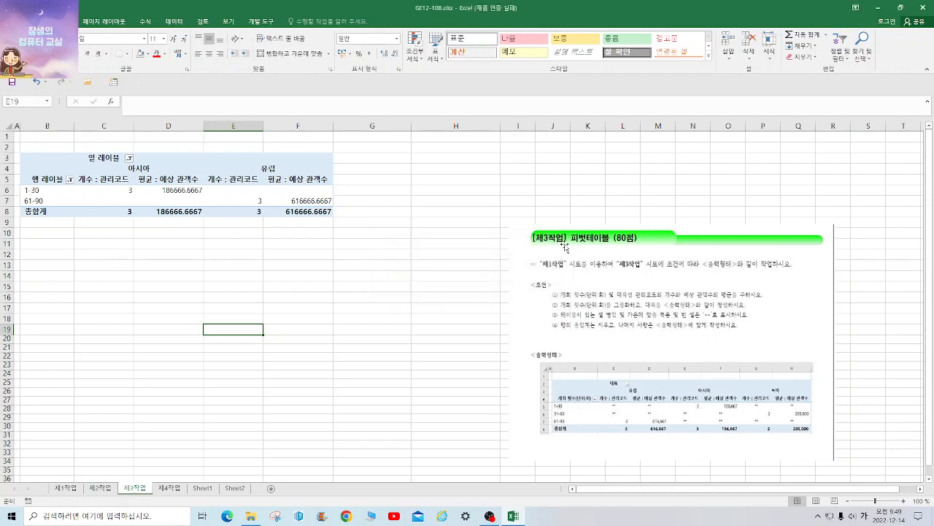
Step: Switch to File Explorer and try to open the 모범답안 version of GE12-10B.xlsx from there
left_click(880, 10)
left_click(159, 132)
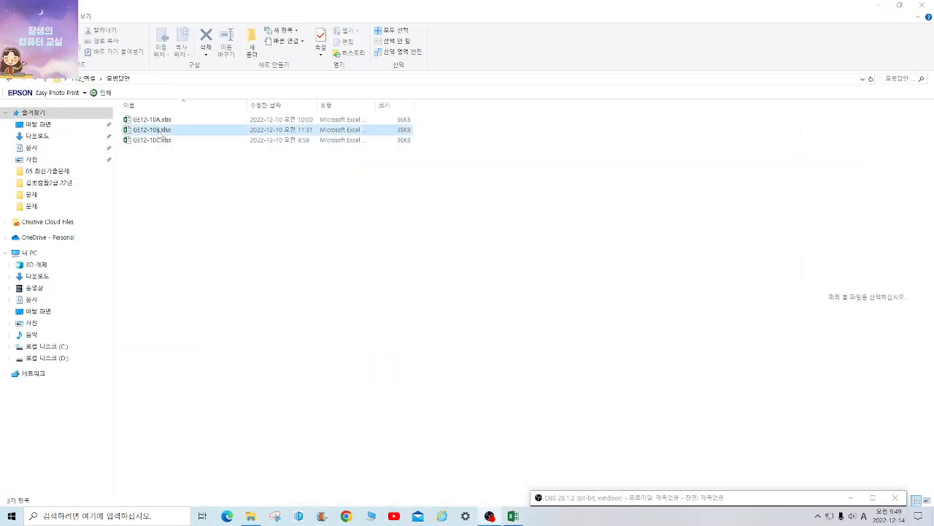
double_click(159, 132)
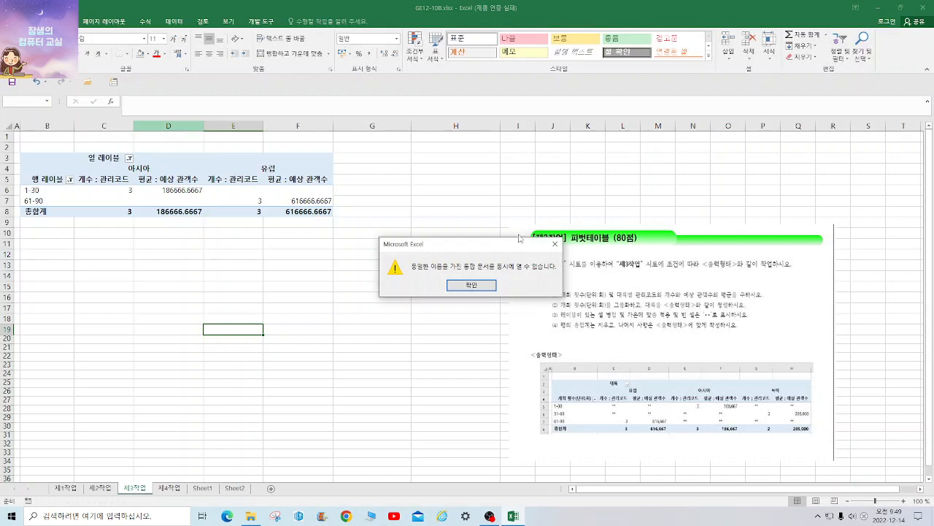
left_click(555, 244)
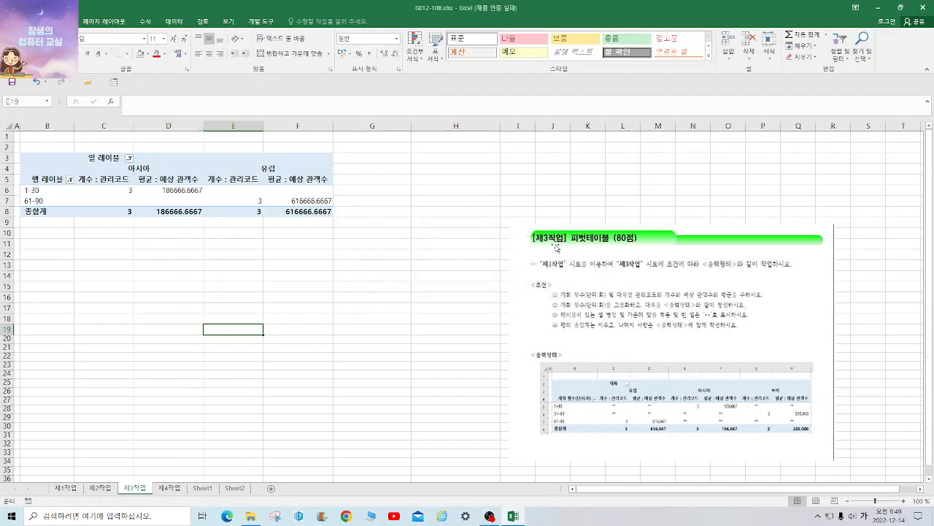
Step: Close the saved desktop copy of the workbook and the File Explorer window
left_click(924, 8)
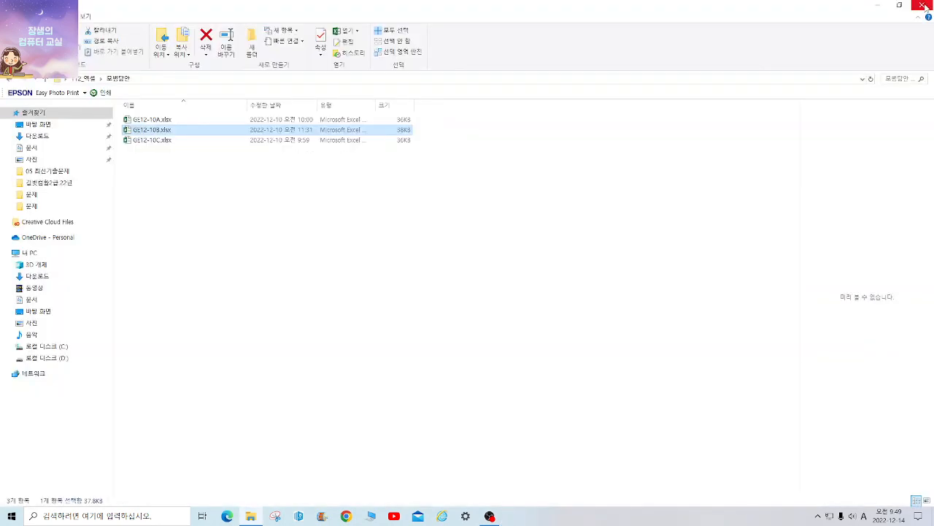
left_click(925, 7)
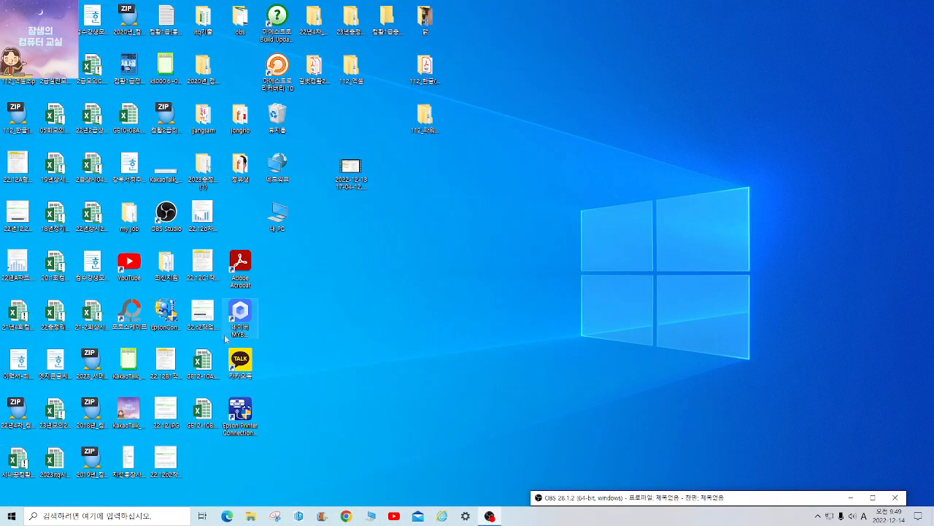
left_click(12, 516)
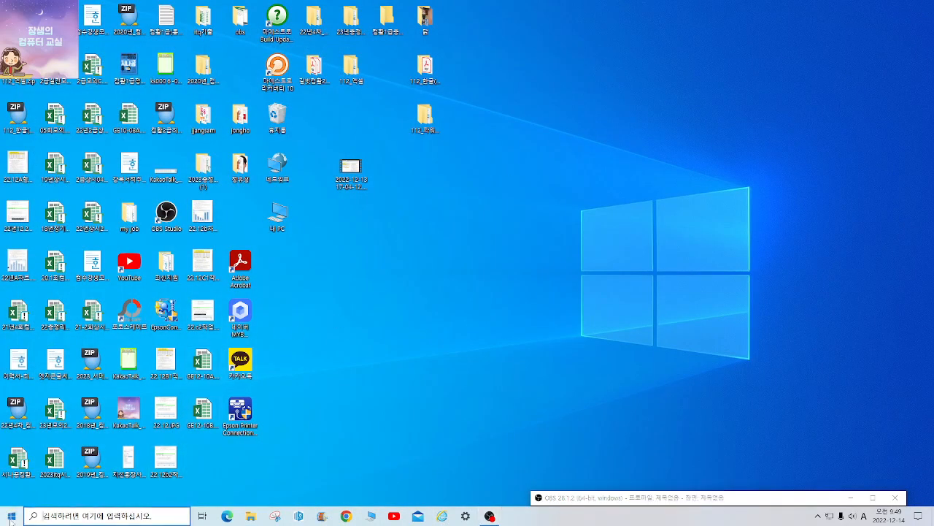
left_click(417, 349)
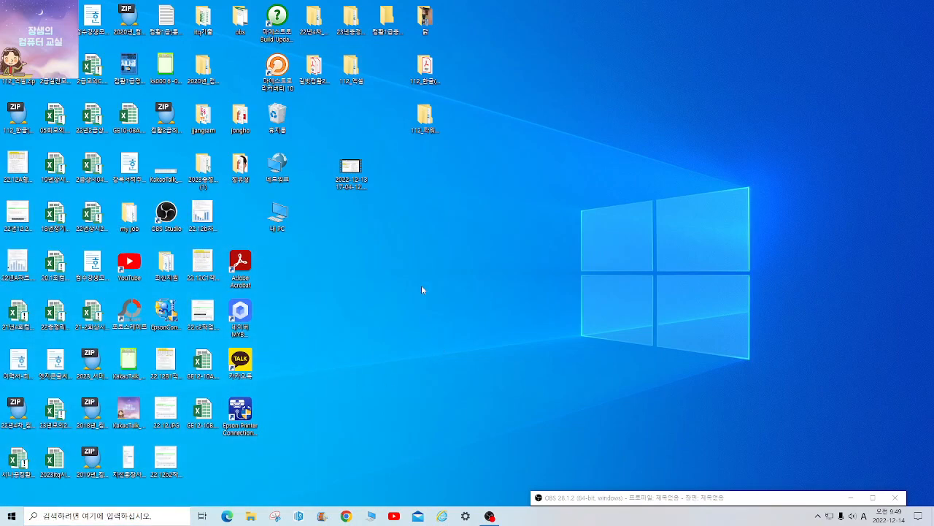
Step: Open the original GE12-10B.xlsx from 112_엑셀 > 모범답안 on the desktop and dismiss the Office activation dialog
double_click(356, 71)
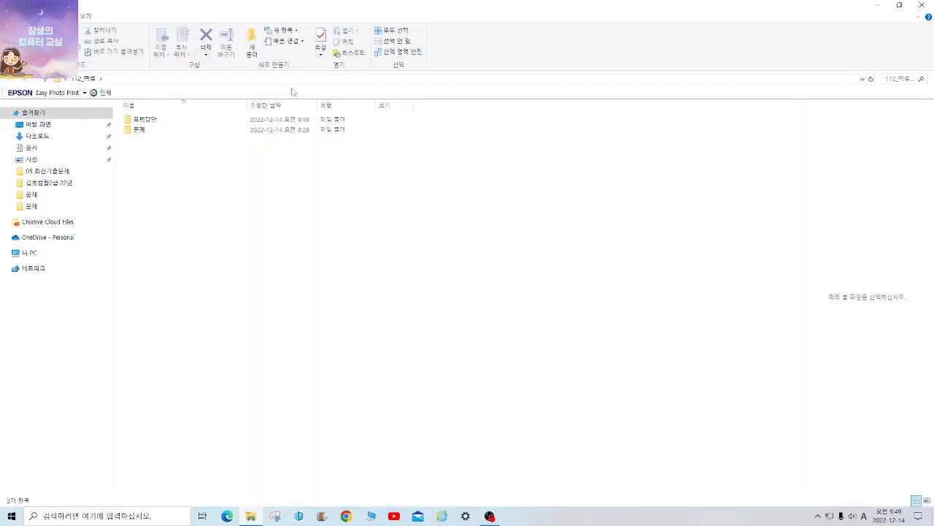
double_click(152, 121)
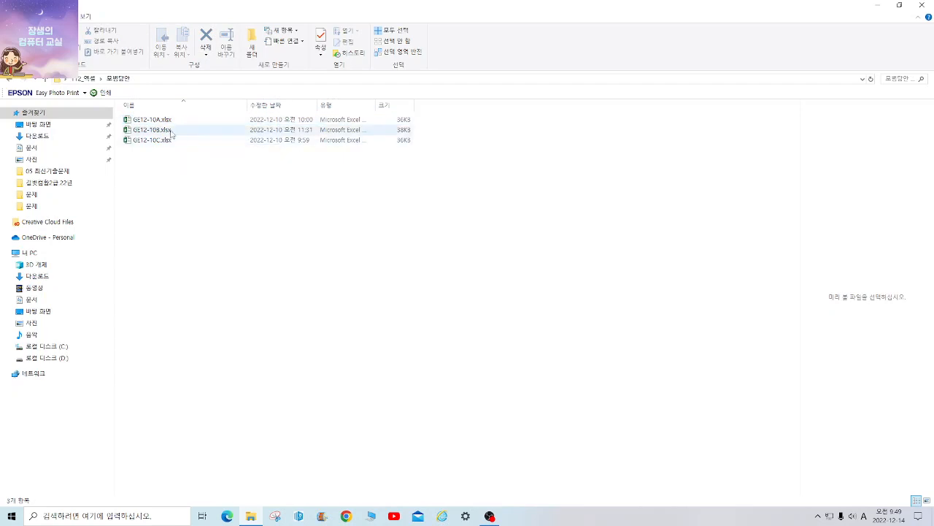
double_click(171, 130)
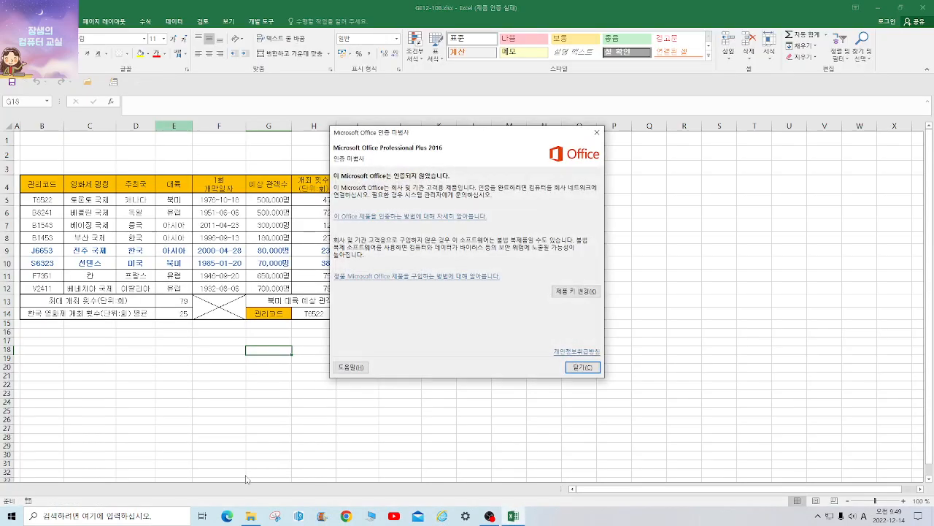
left_click(583, 366)
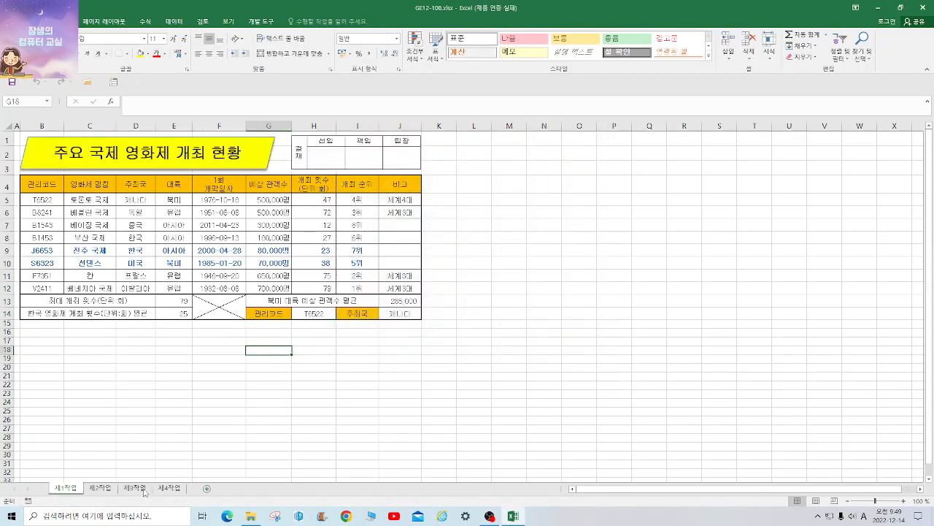
Step: On the 제3작업 sheet, inspect the grouping settings of the pivot table's 개최 횟수 row labels without changing them
left_click(135, 488)
right_click(24, 188)
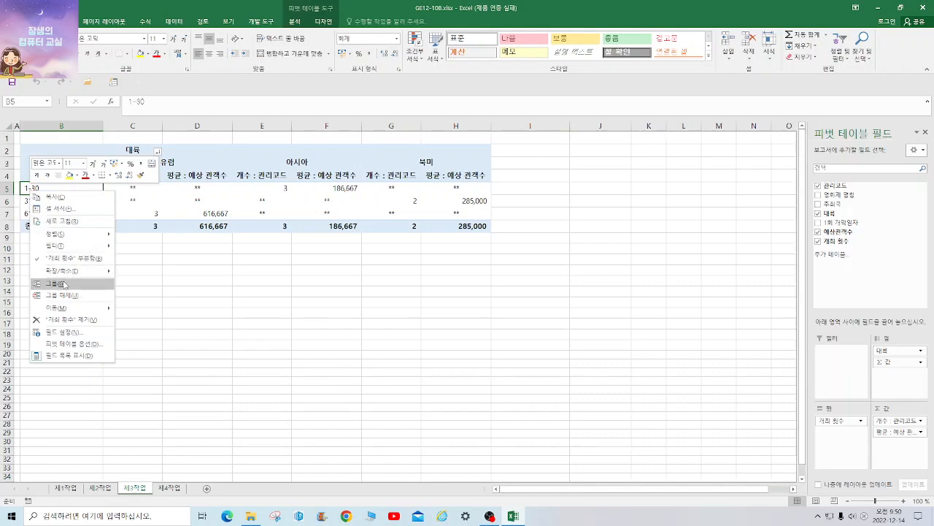
left_click(65, 284)
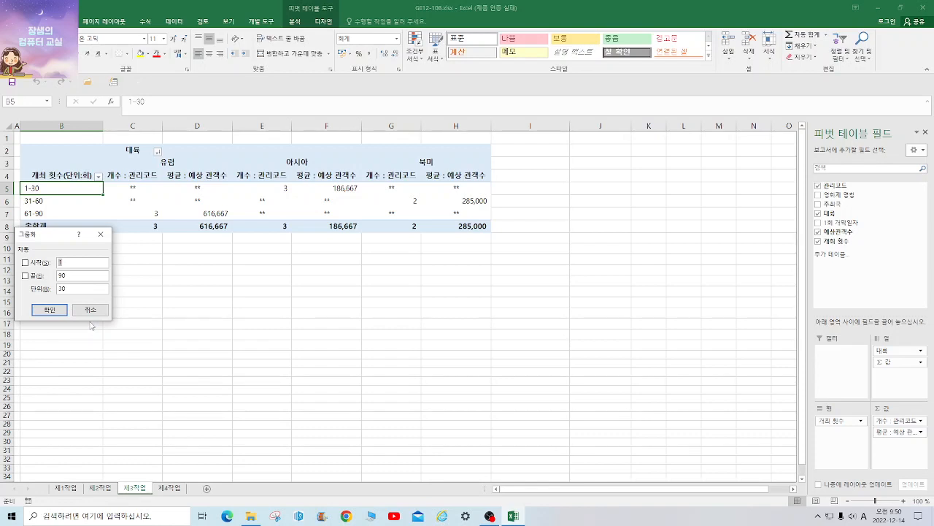
left_click(100, 233)
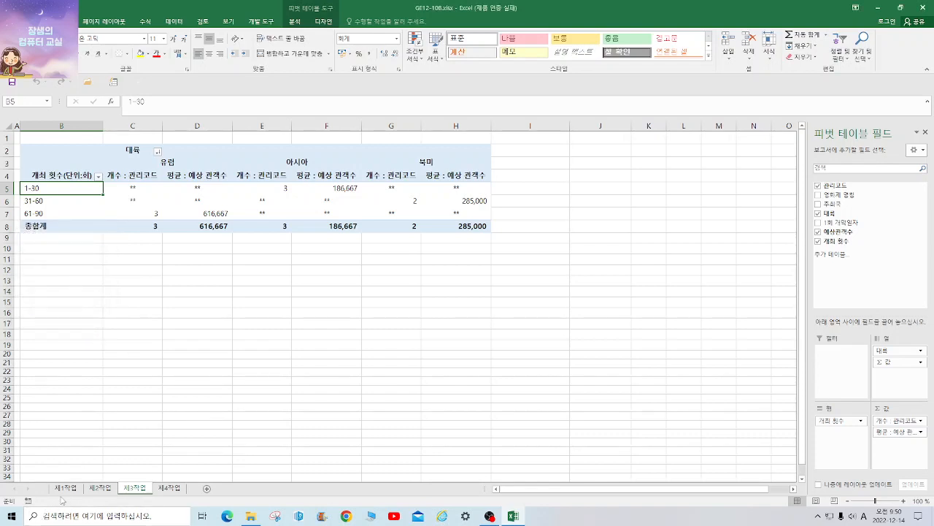
Step: Review the 제1작업 and 제2작업 sheets, and inspect the 개최 횟수(단위:회) filter list in the 제3작업 pivot table
left_click(65, 487)
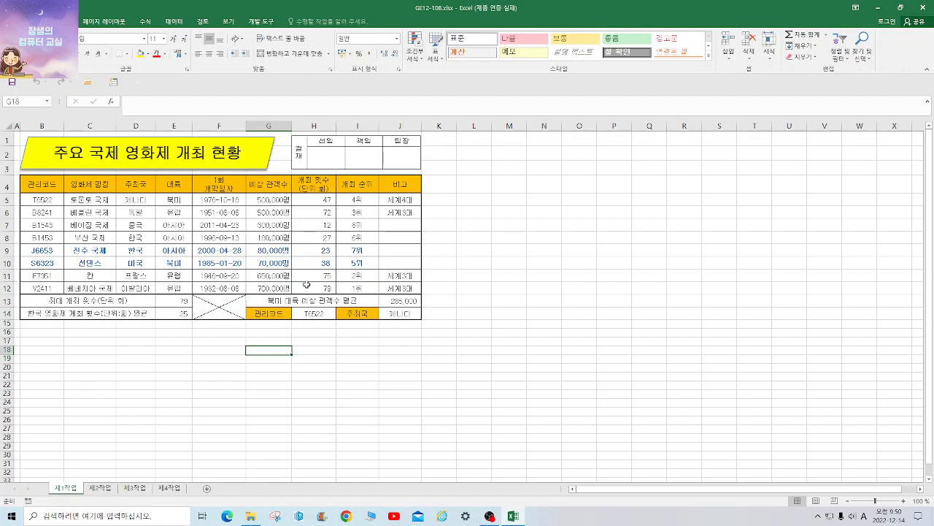
left_click(103, 489)
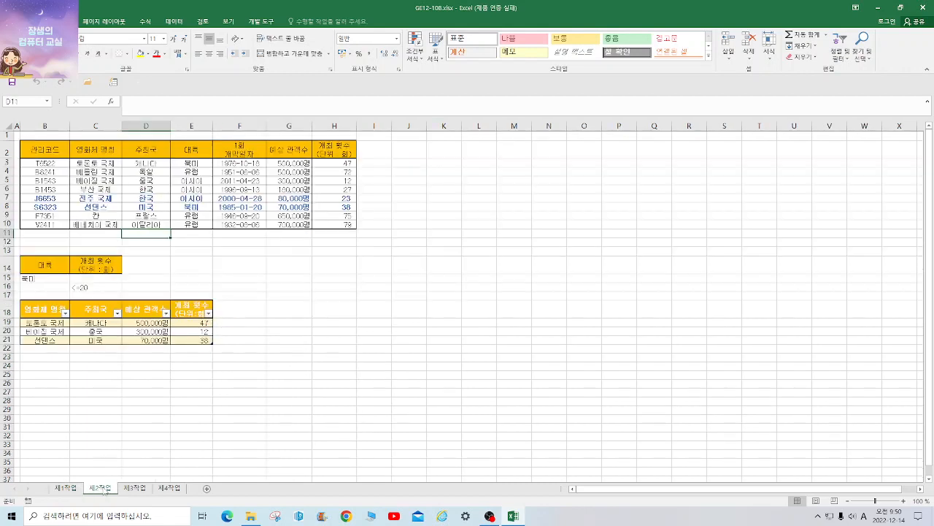
left_click(136, 488)
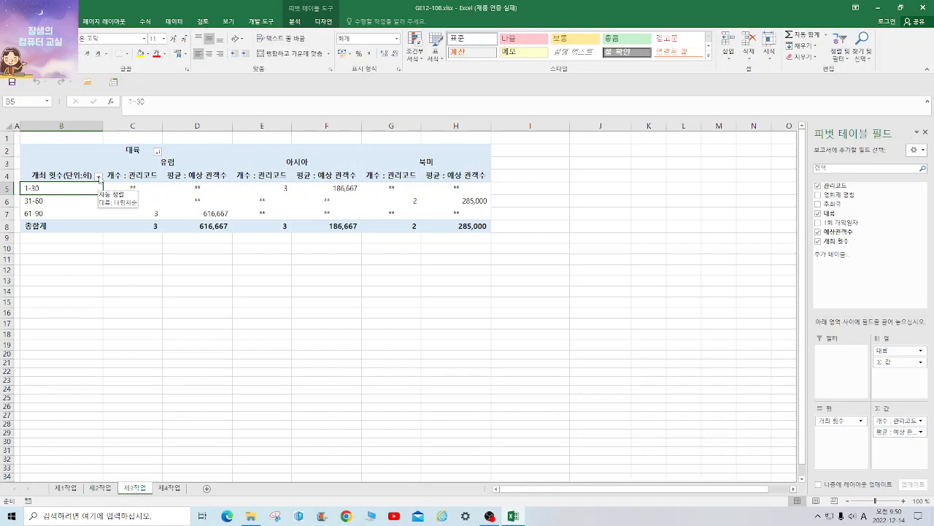
left_click(99, 177)
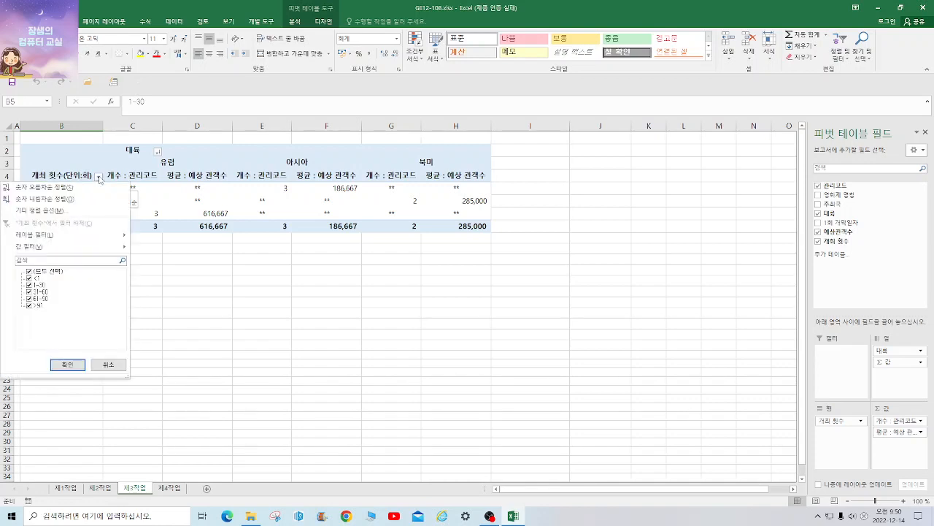
left_click(436, 390)
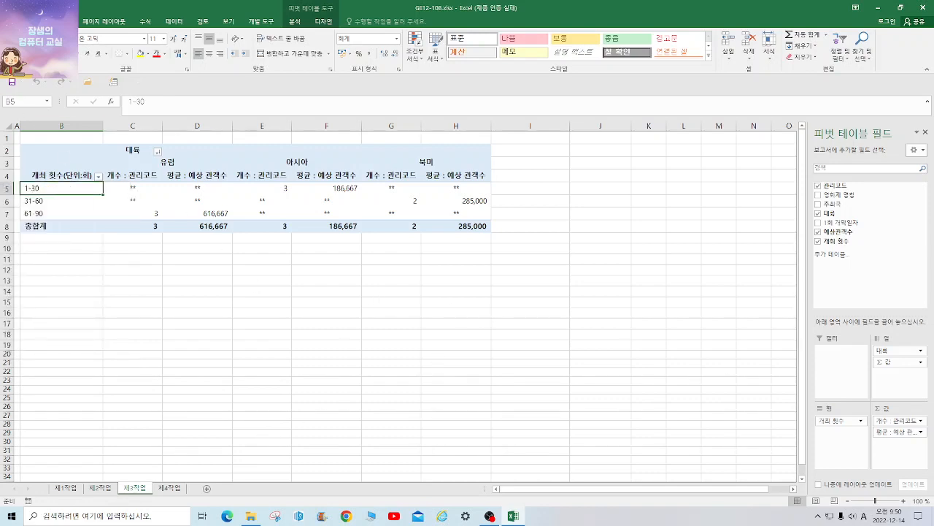
Step: Try to open the desktop copy of GE12-10B.xlsx while the model-answer workbook is still open
left_click(22, 21)
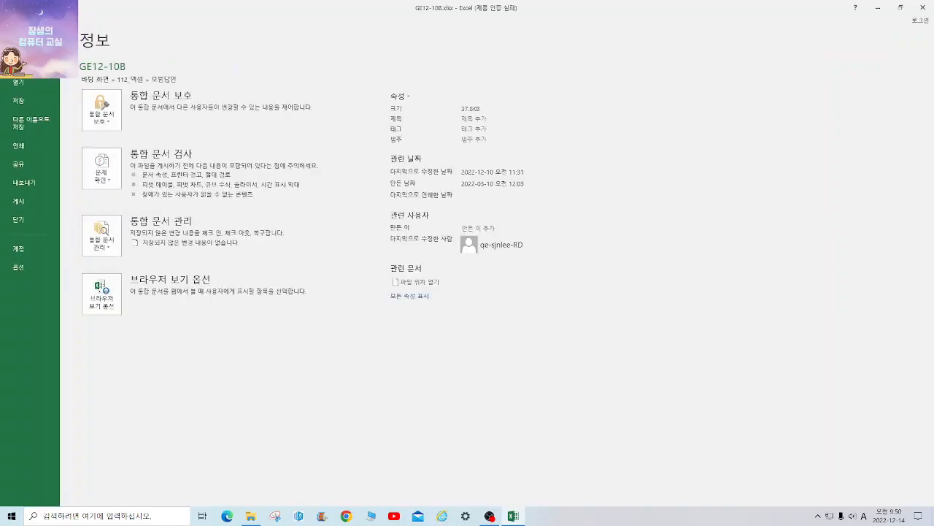
left_click(32, 86)
left_click(125, 183)
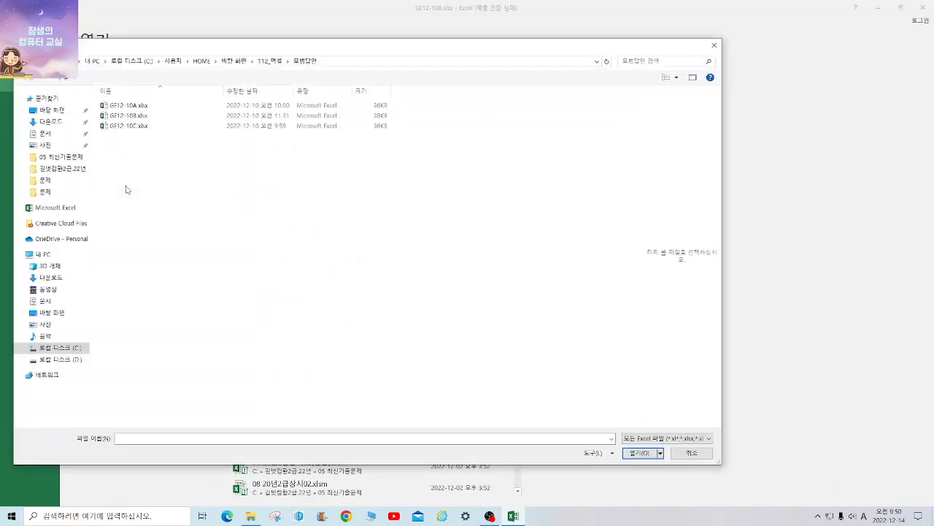
left_click(62, 111)
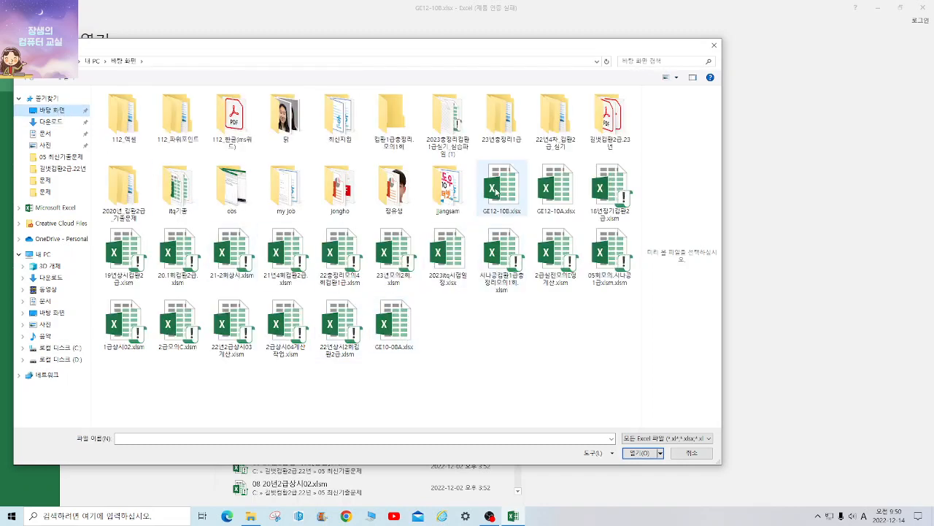
double_click(499, 192)
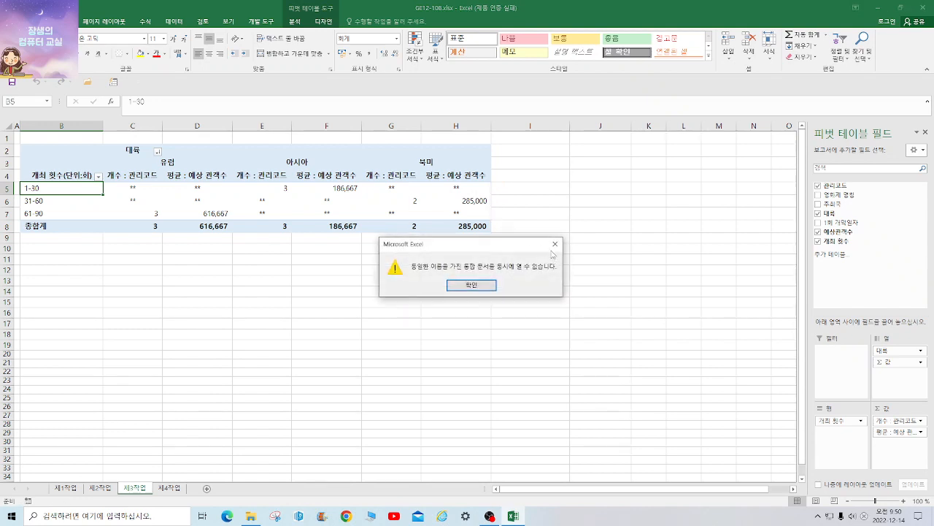
left_click(555, 244)
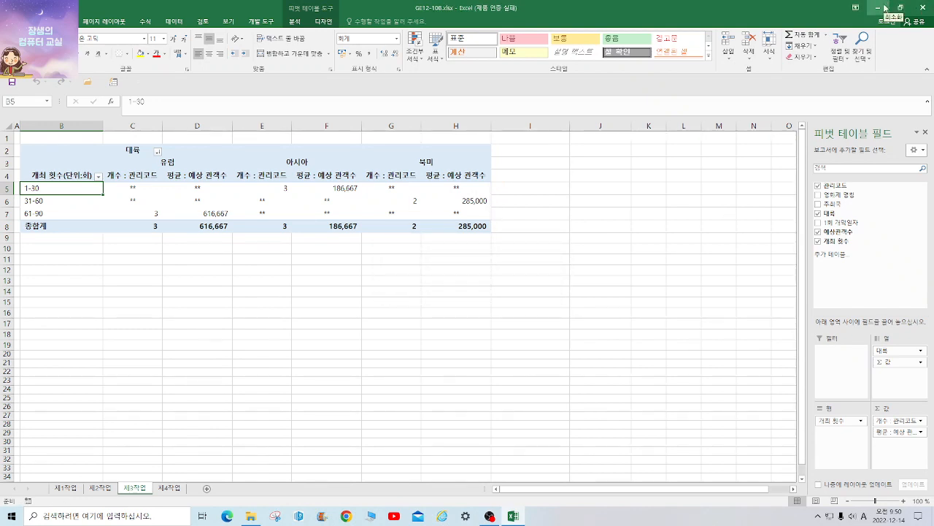
Step: Close the model-answer workbook and File Explorer, open GE12-10B.xlsx from the desktop and dismiss the activation dialog
left_click(927, 9)
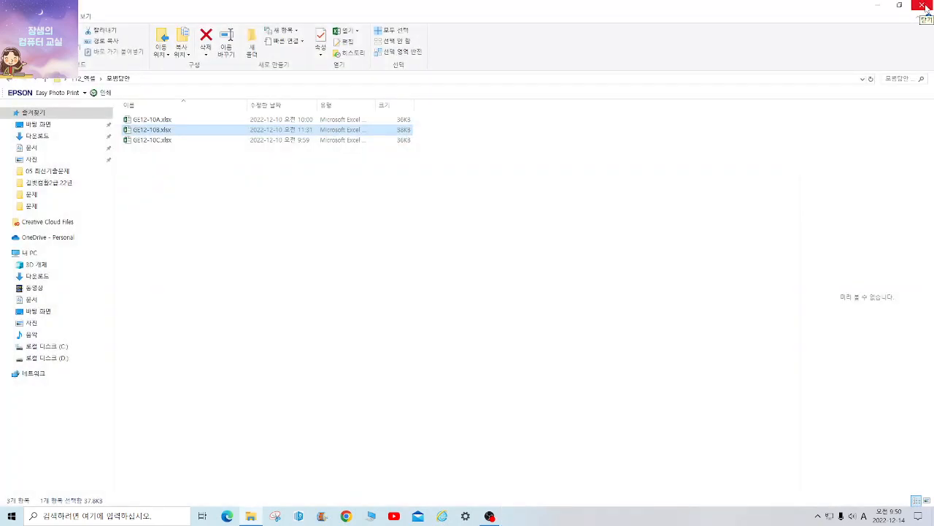
left_click(924, 7)
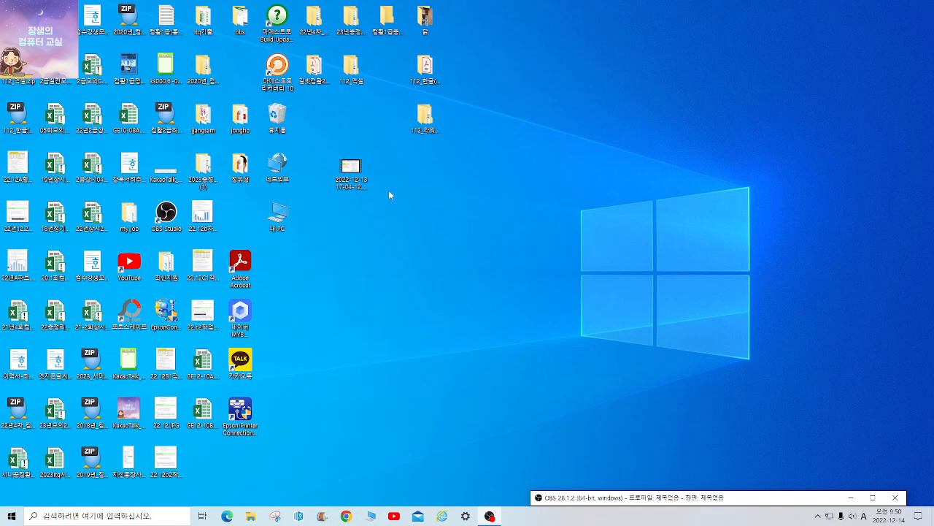
double_click(206, 411)
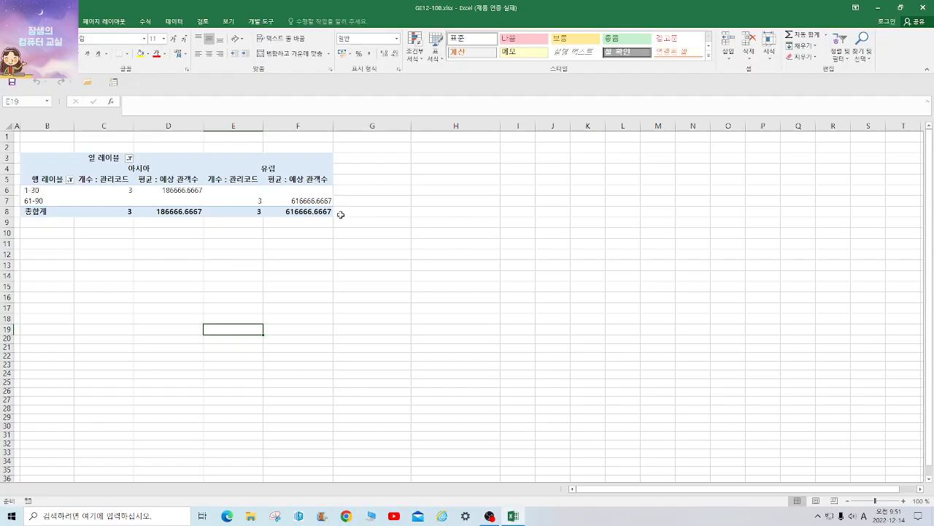
left_click(583, 367)
Step: Delete columns B to F containing the existing pivot table on the 제3작업 sheet
left_click_drag(58, 126, 312, 127)
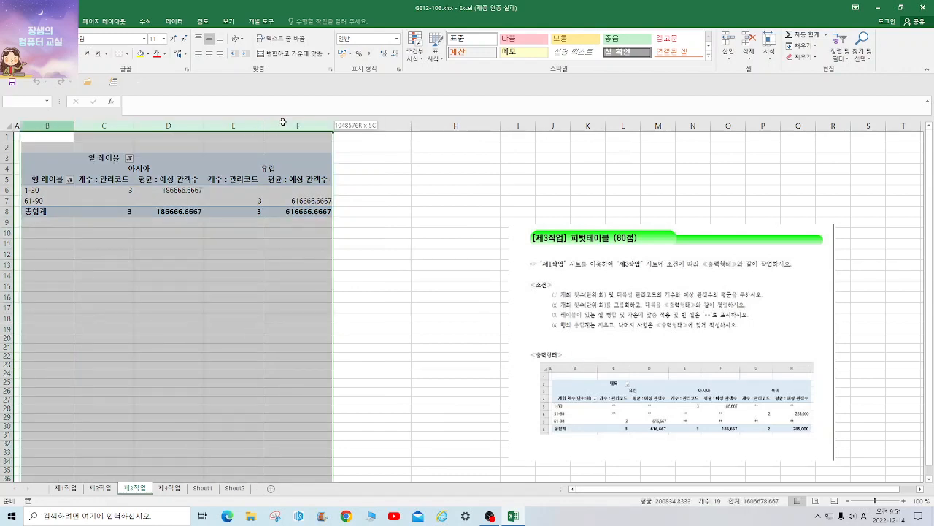
right_click(313, 126)
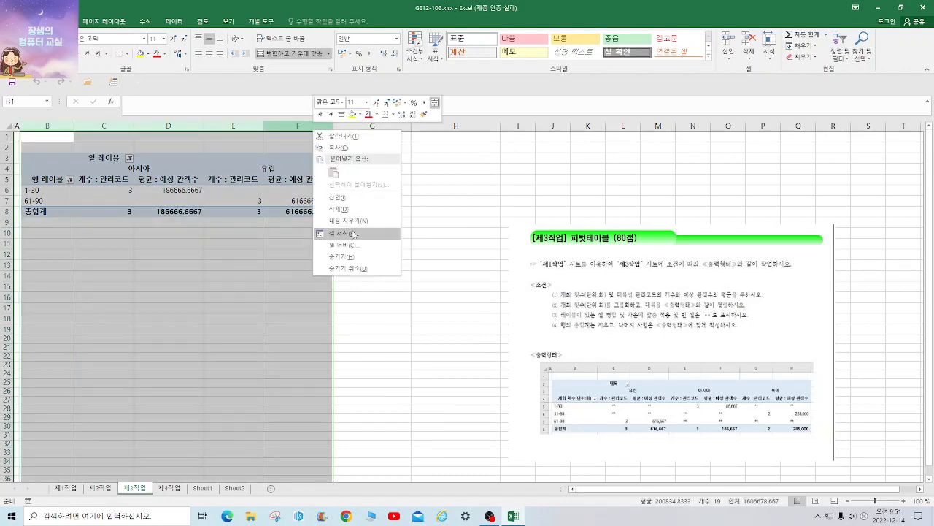
left_click(357, 208)
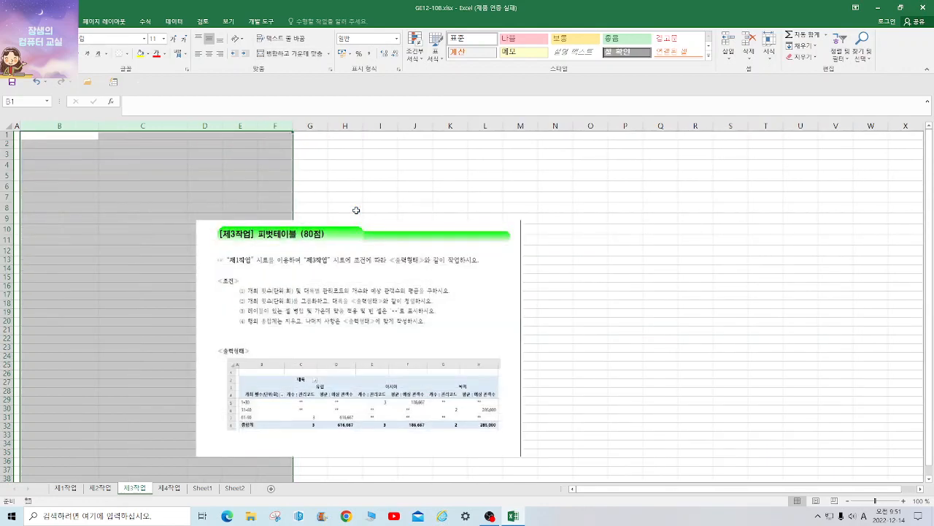
Step: Create a pivot table from range B4:H12 of the 제1작업 sheet, placed in cell B2 of the existing 제3작업 sheet
left_click(66, 488)
left_click(124, 391)
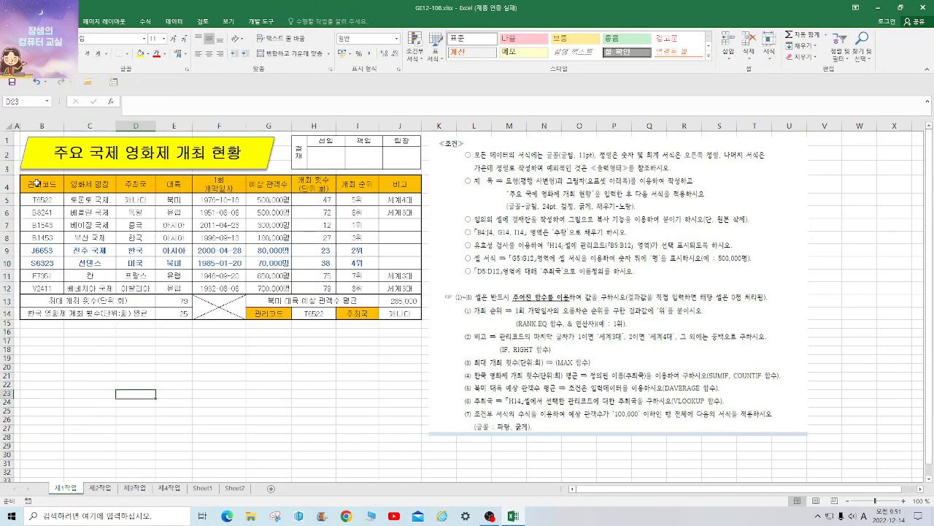
left_click_drag(36, 183, 332, 291)
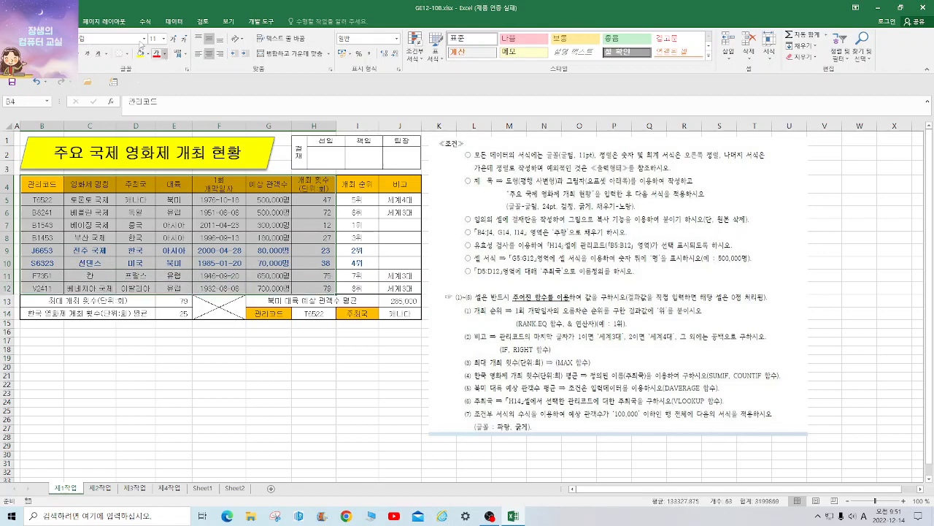
left_click(58, 21)
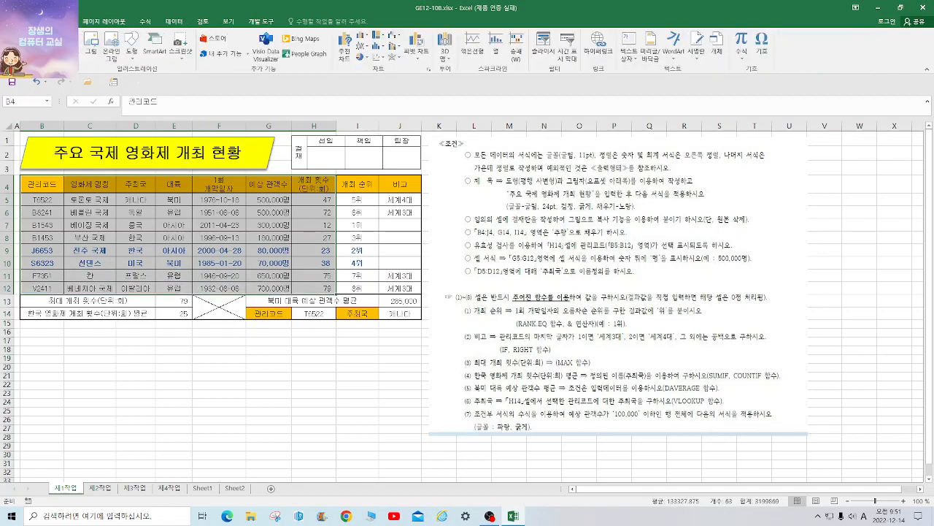
left_click(13, 45)
left_click(365, 236)
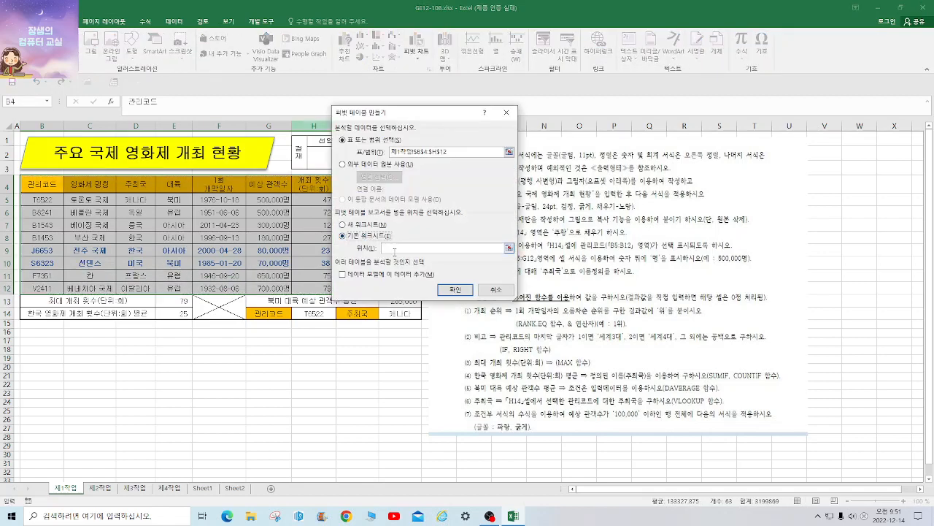
left_click(134, 487)
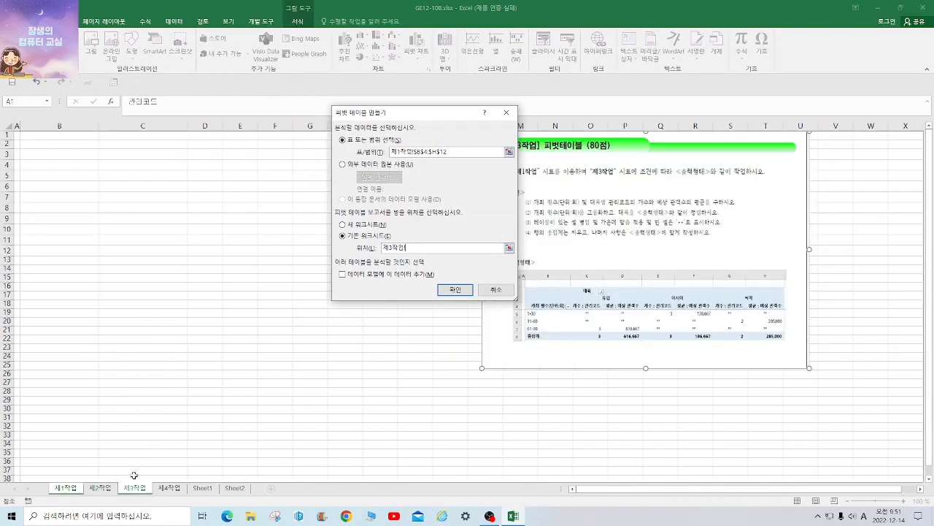
left_click(46, 142)
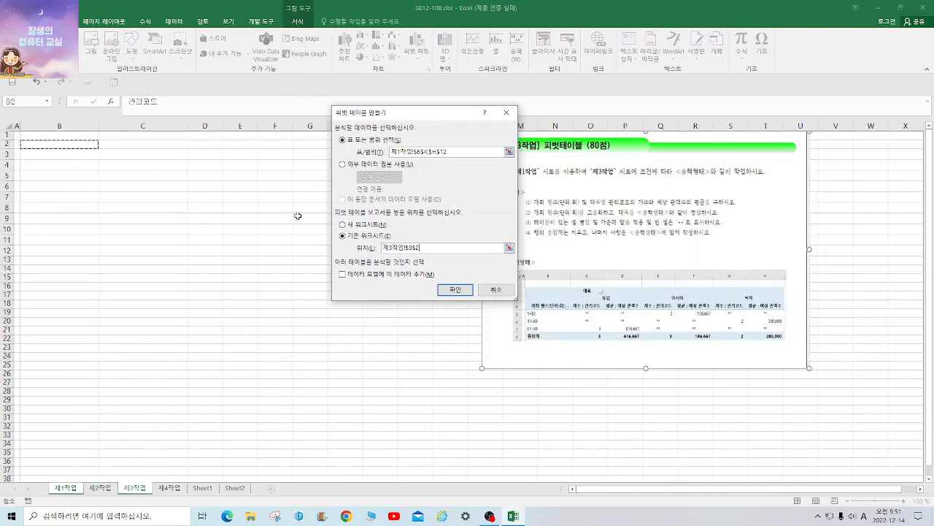
left_click(455, 289)
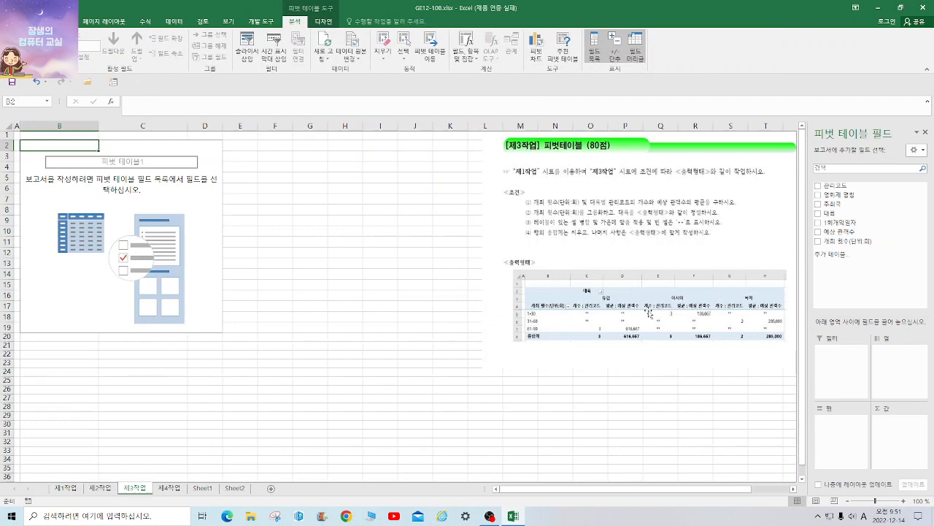
Step: Enlarge the task instruction picture on the 제3작업 sheet in both directions and move it closer to the pivot table
left_click(649, 313)
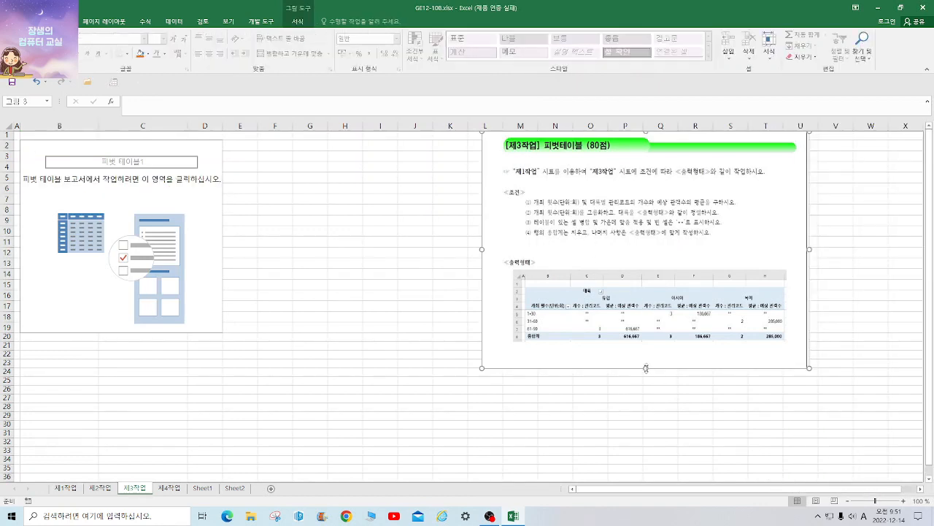
left_click_drag(645, 367, 645, 433)
left_click_drag(808, 282, 874, 294)
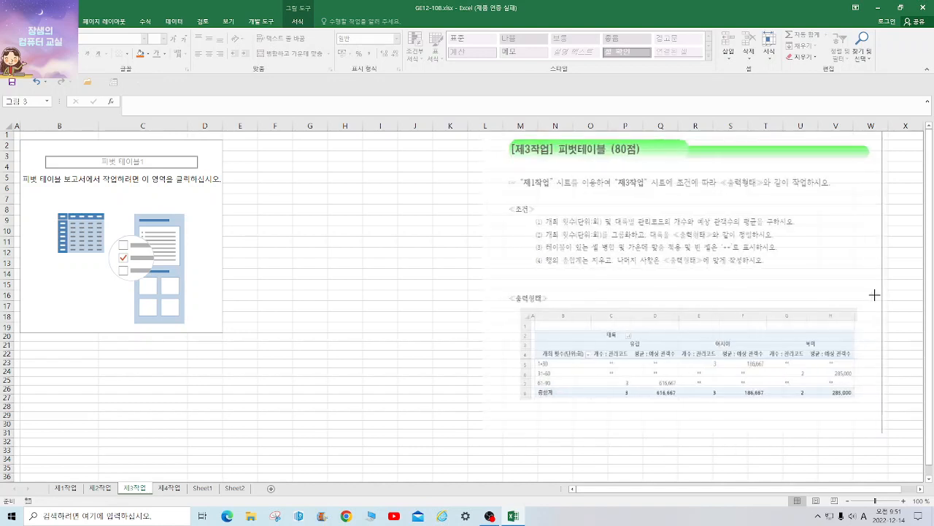
left_click(302, 354)
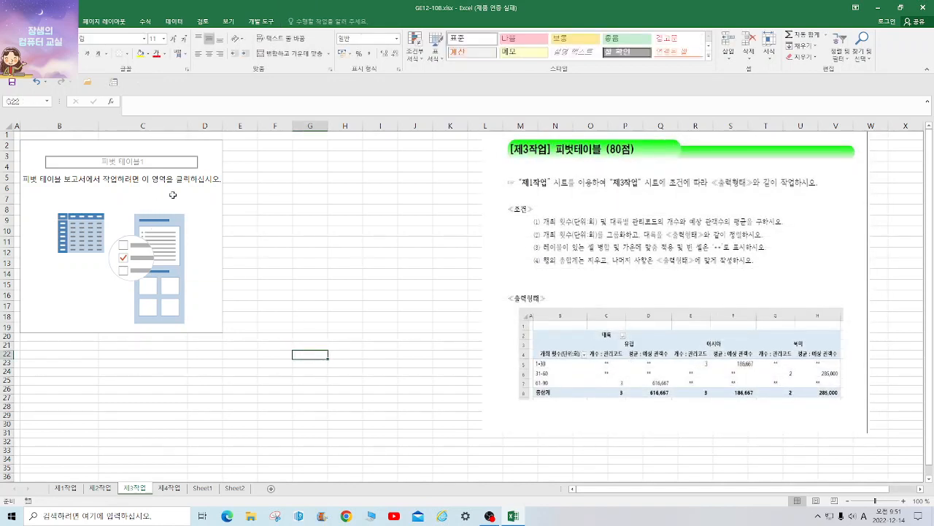
left_click_drag(699, 217, 506, 219)
Step: Place the 대륙 field in the pivot table's filter area and the 주최국 field in its column area
left_click(159, 223)
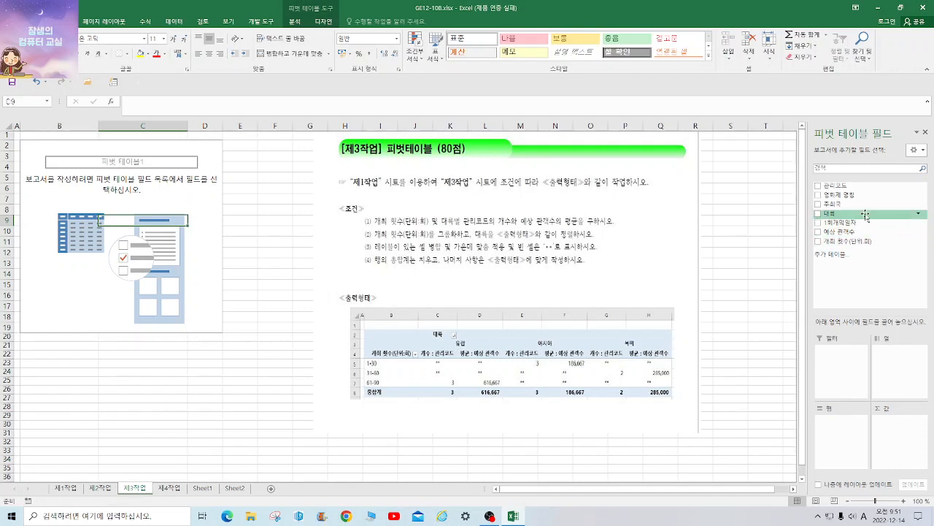
left_click_drag(866, 215, 844, 354)
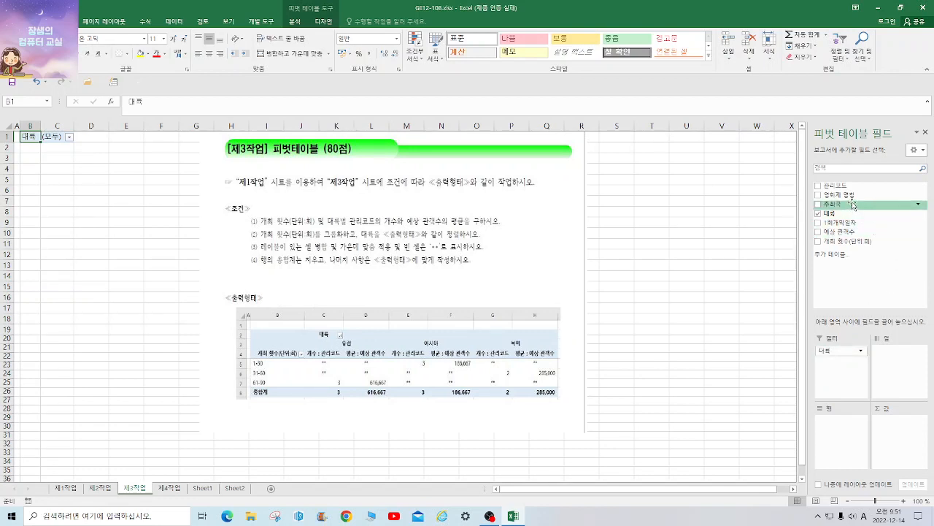
left_click_drag(859, 205, 909, 354)
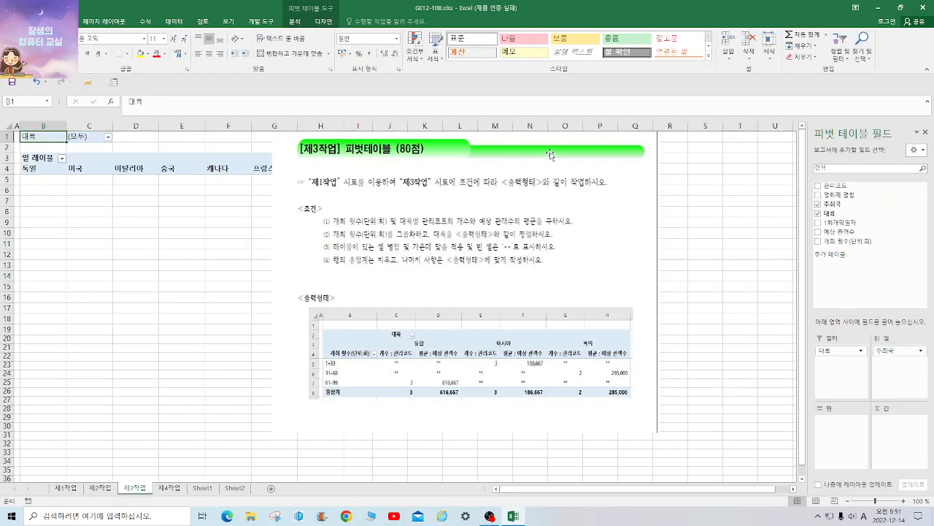
Step: Move the instruction picture to the right so it clears the pivot table, and reselect a cell in the pivot table
left_click_drag(529, 141, 599, 134)
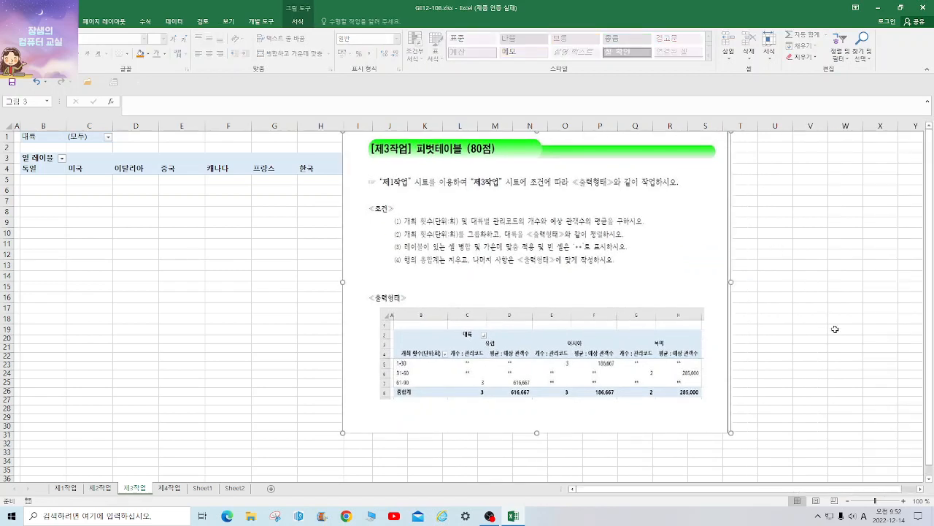
left_click(182, 276)
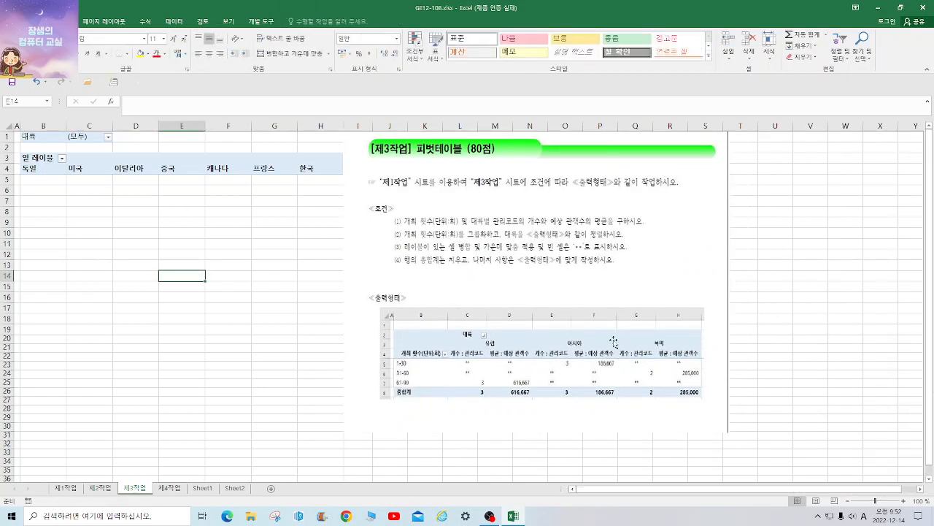
left_click(211, 157)
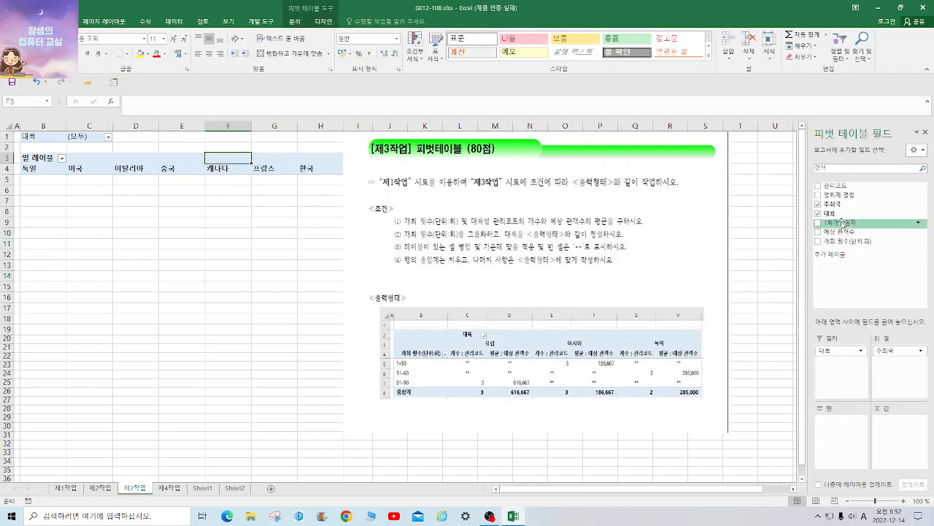
Step: Replace 주최국 with 대륙 in the pivot table's column area and place 개최 횟수(단위:회) in the row area
left_click_drag(898, 353, 723, 246)
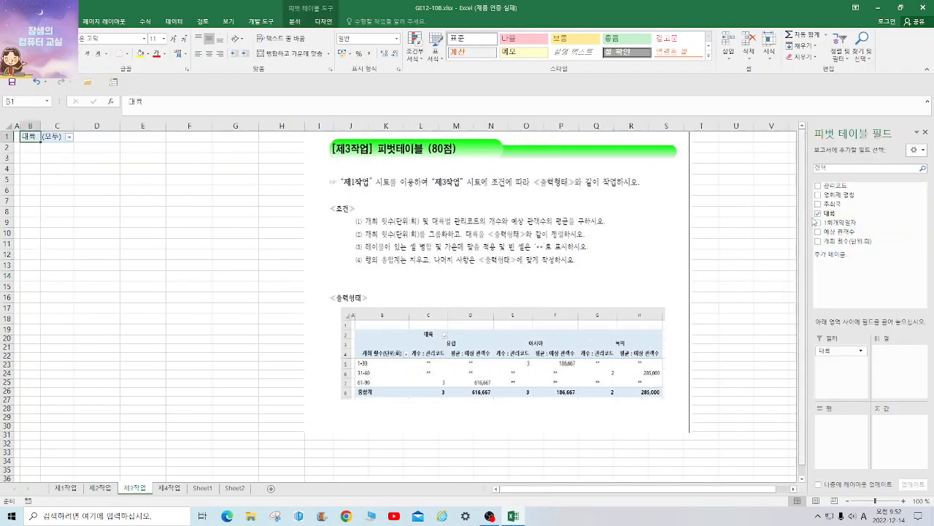
left_click_drag(833, 213, 911, 356)
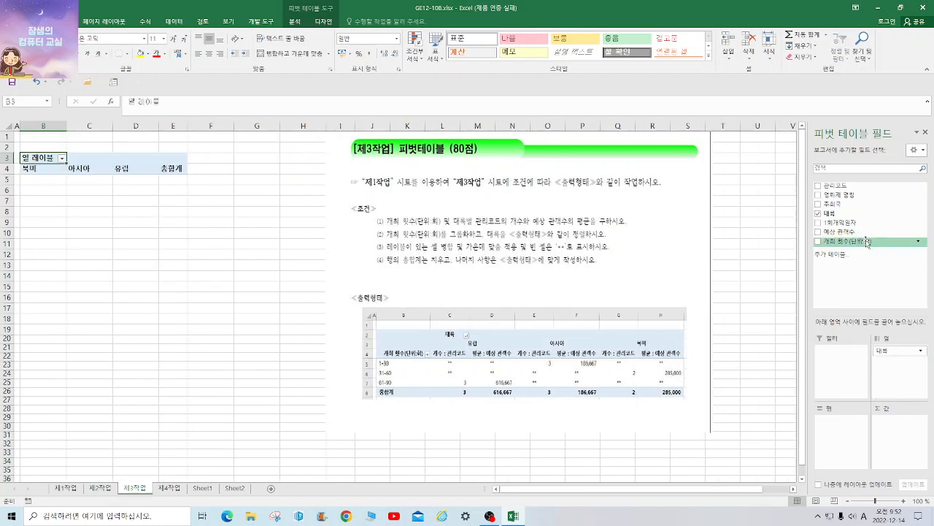
left_click_drag(846, 240, 847, 426)
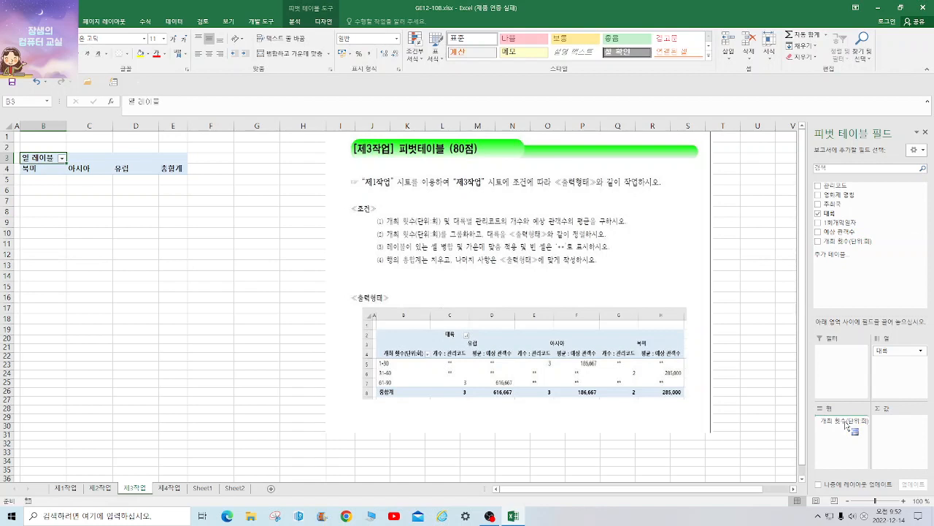
left_click_drag(846, 426, 846, 423)
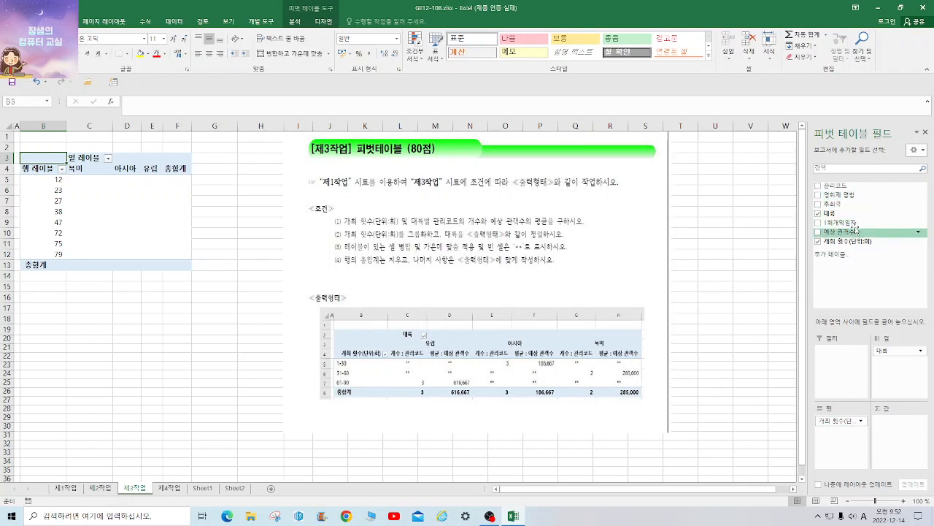
Step: Add 관리코드 and 예상 관객수 to the pivot table's values area, and summarize 예상 관객수 by average
left_click_drag(849, 185, 904, 424)
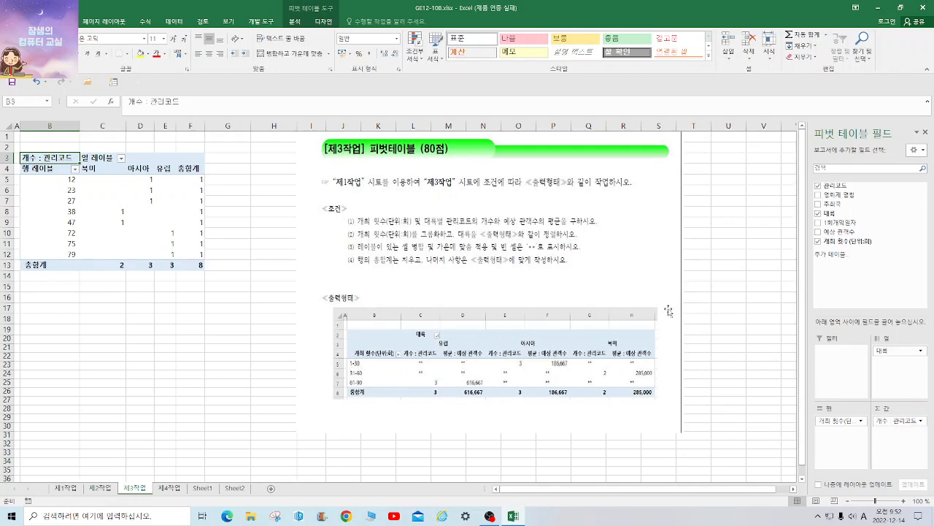
left_click_drag(832, 234, 921, 437)
left_click(922, 433)
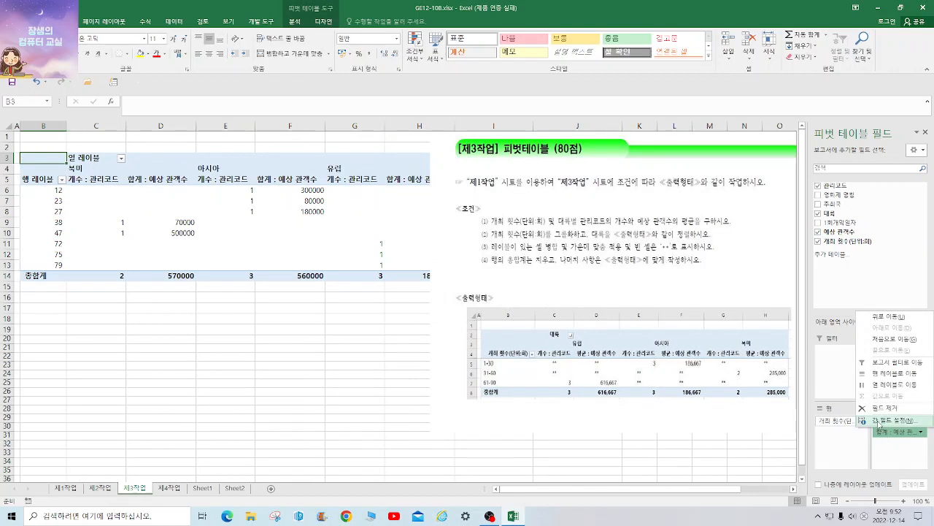
left_click(887, 430)
left_click(365, 229)
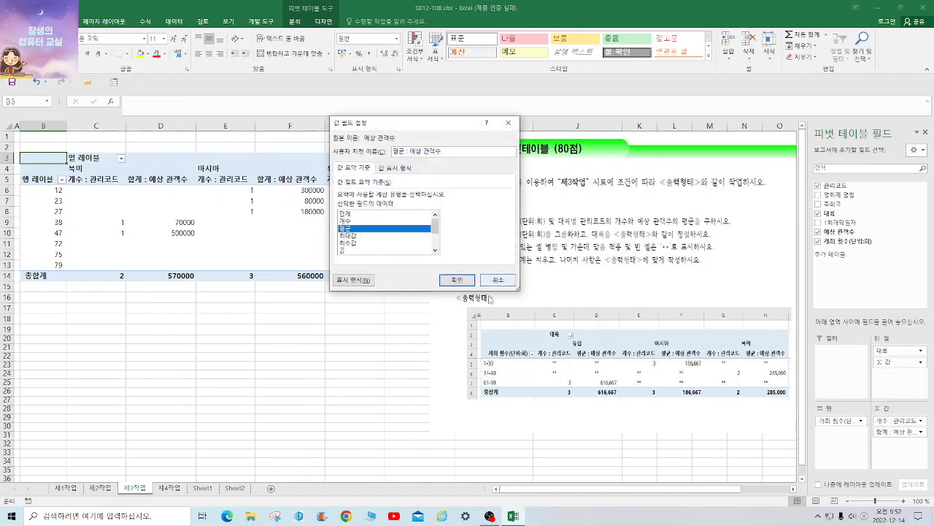
left_click(458, 281)
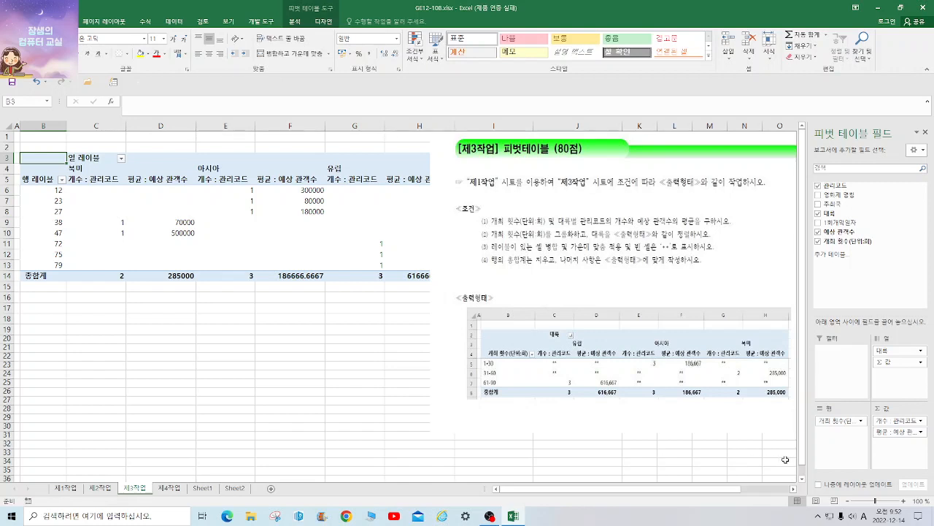
Step: Group the 개최 횟수(단위:회) row labels starting at 1 in intervals of 30, giving 1-30, 31-60 and 61-90
right_click(56, 194)
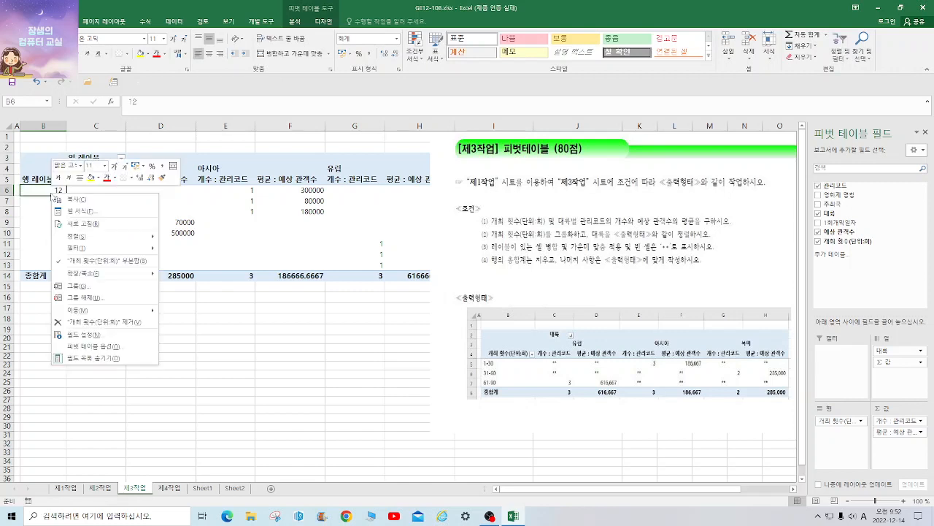
left_click(88, 287)
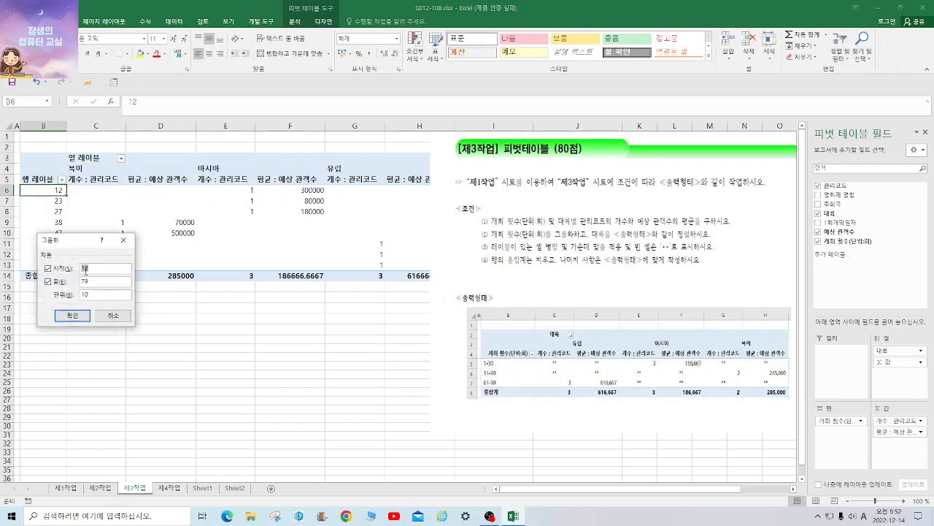
type("1")
key("shift+Tab")
left_click(72, 315)
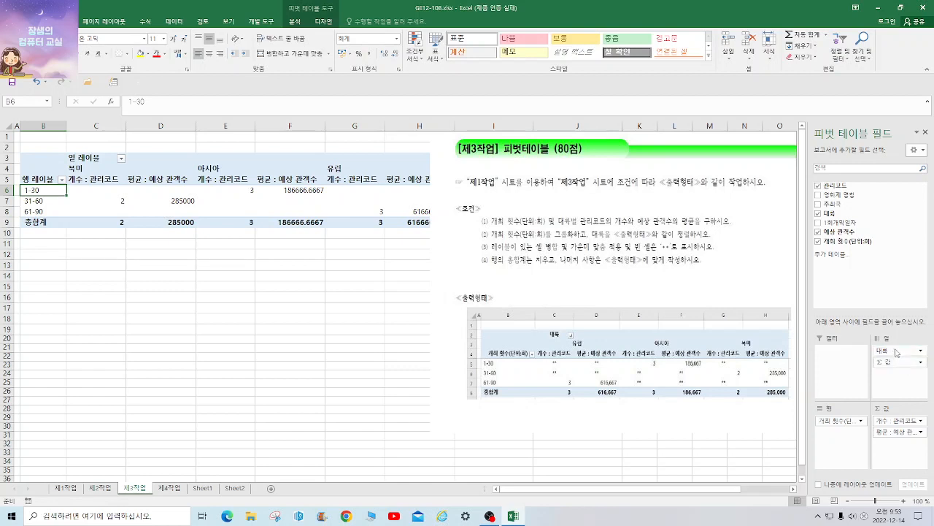
Step: Try placing 대륙 below Σ 값 in the column area, inspect the column label filter with all items selected, and restore 대륙 above Σ 값
left_click_drag(897, 353, 898, 364)
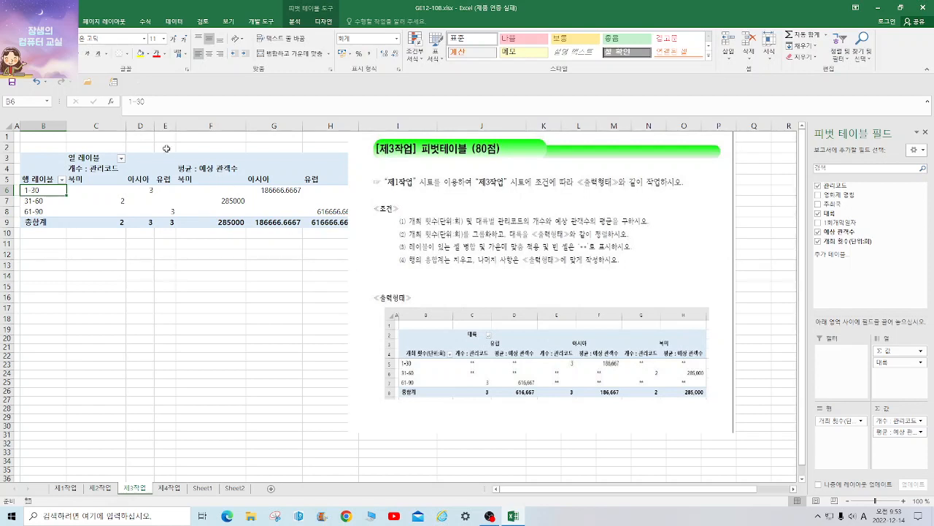
left_click(121, 158)
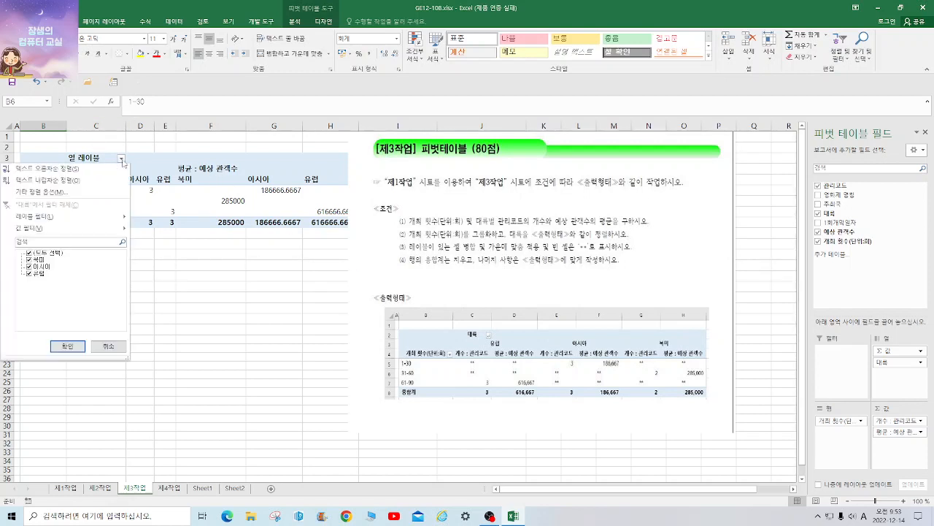
left_click(29, 253)
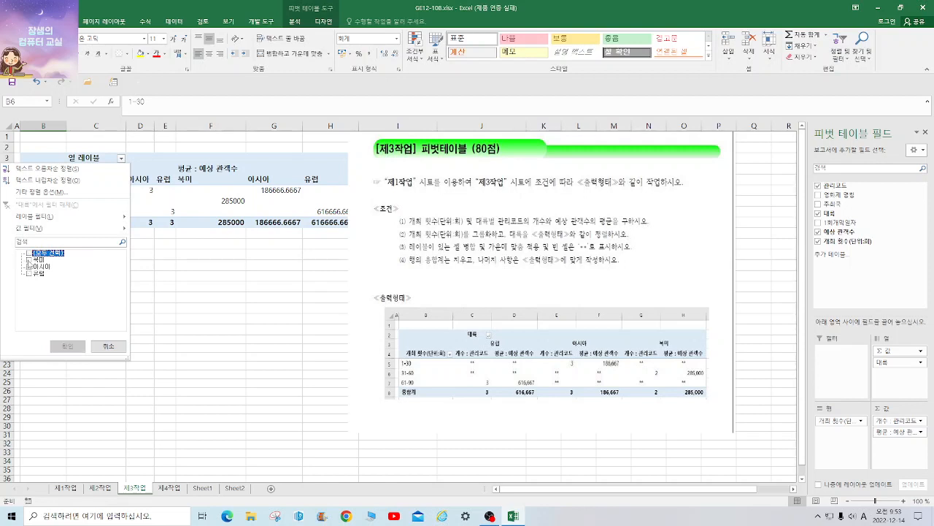
left_click(29, 254)
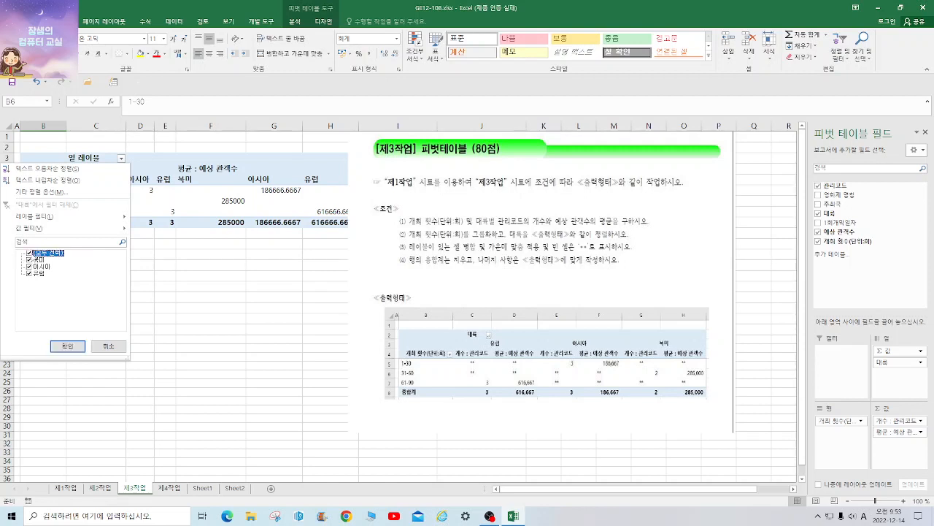
left_click(67, 345)
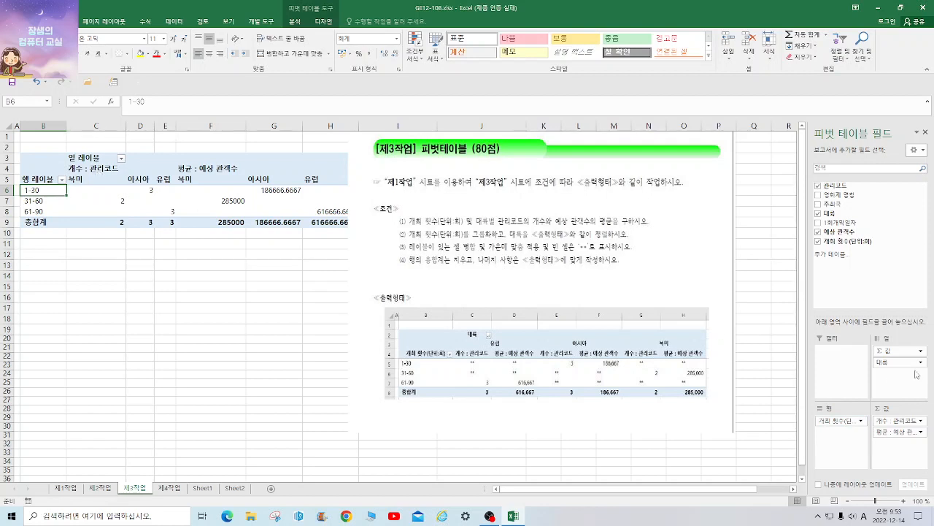
left_click_drag(910, 363, 898, 346)
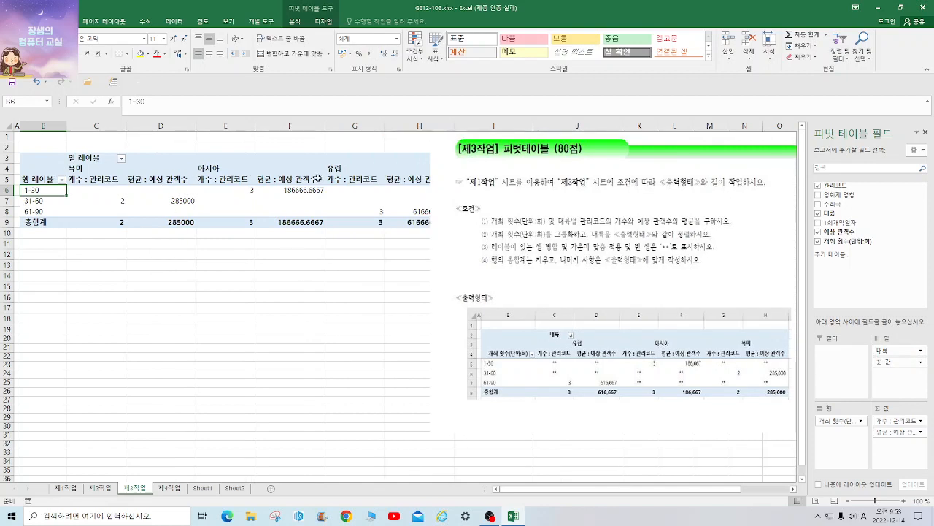
Step: Sort the 대륙 column labels of the pivot table in descending text order
right_click(96, 169)
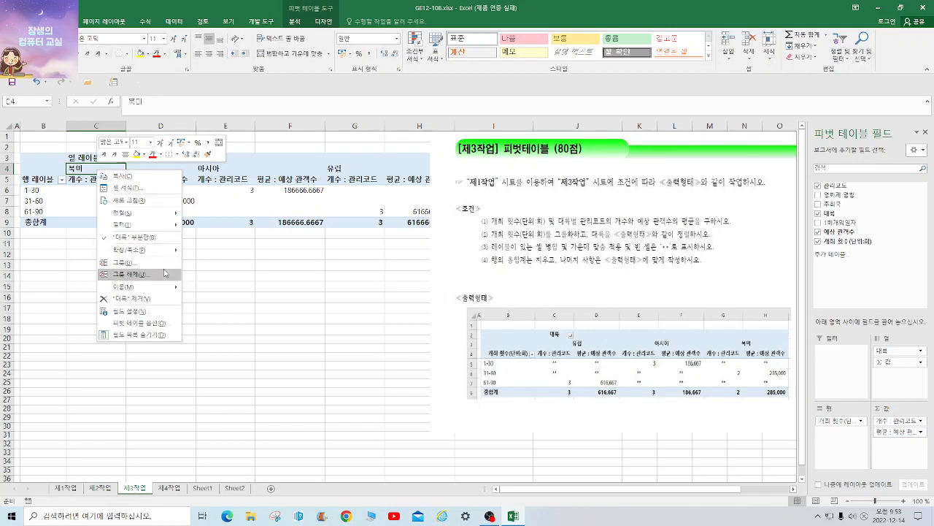
mouse_move(146, 213)
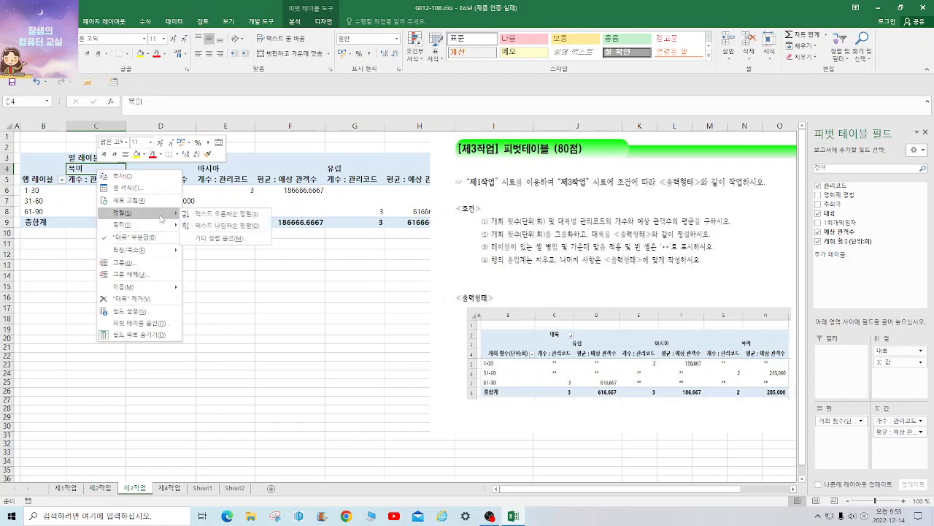
left_click(223, 227)
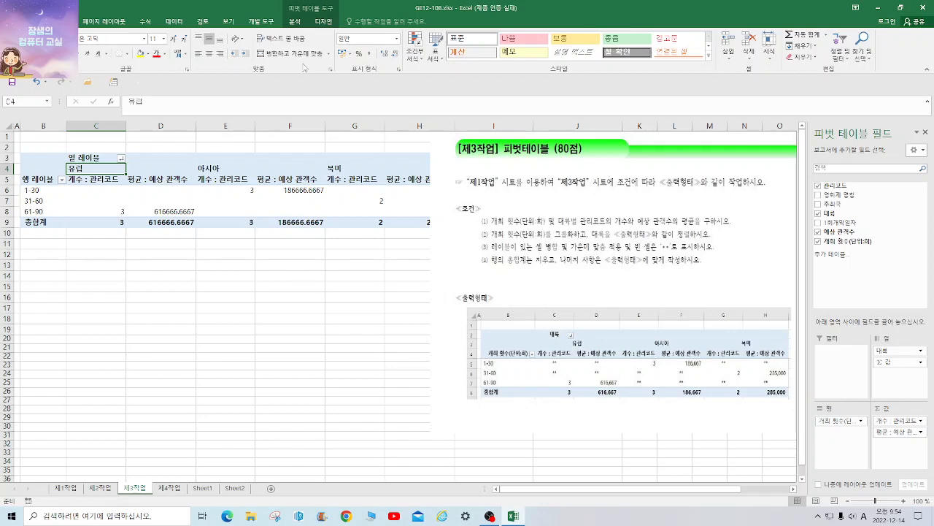
Step: In the pivot table options, merge and center cells with labels and set empty cells to show **
left_click(293, 23)
left_click(18, 57)
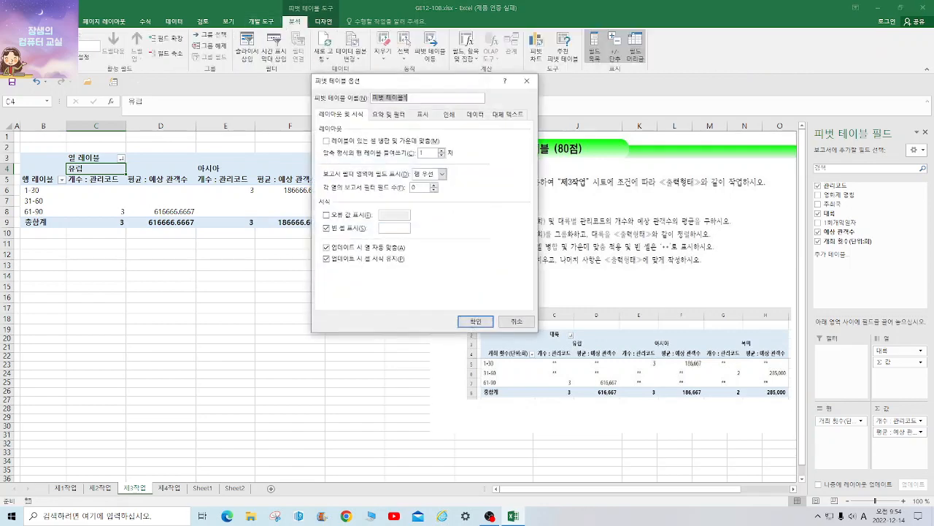
left_click(345, 141)
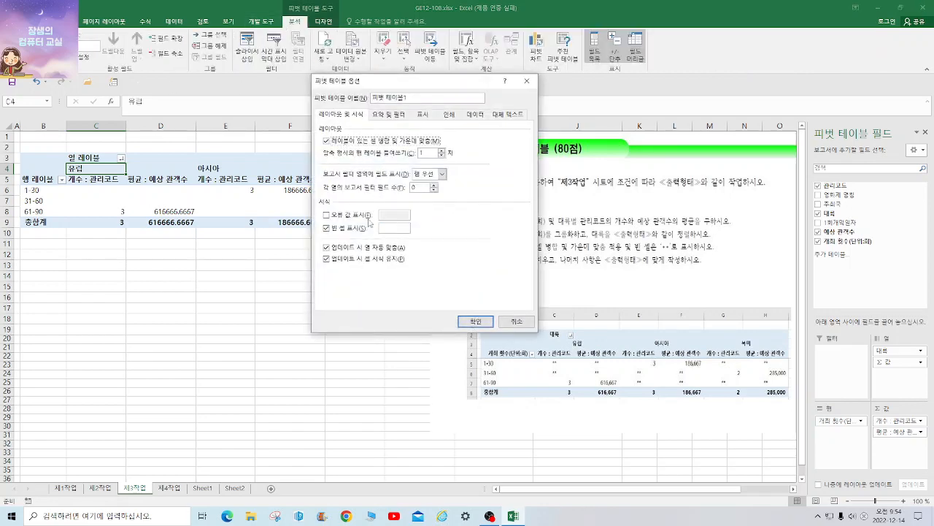
left_click(328, 216)
left_click_drag(467, 87, 379, 142)
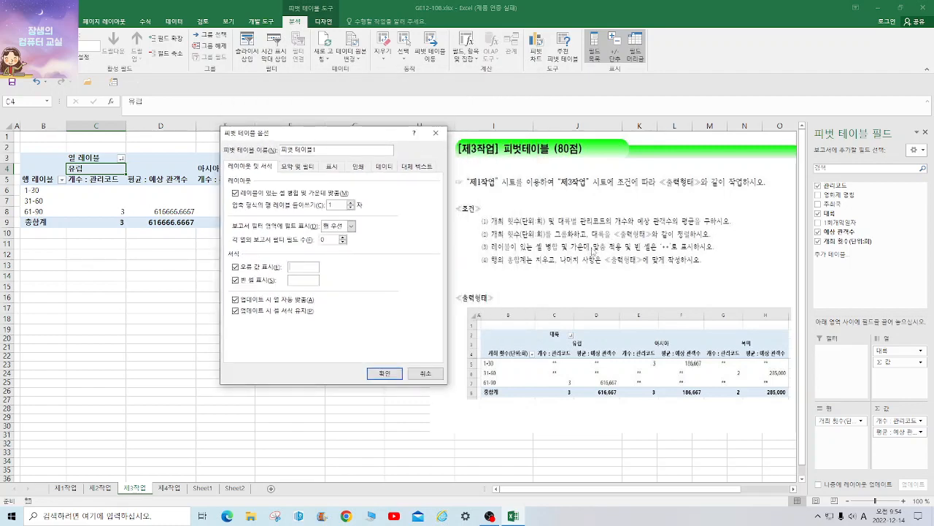
left_click(236, 267)
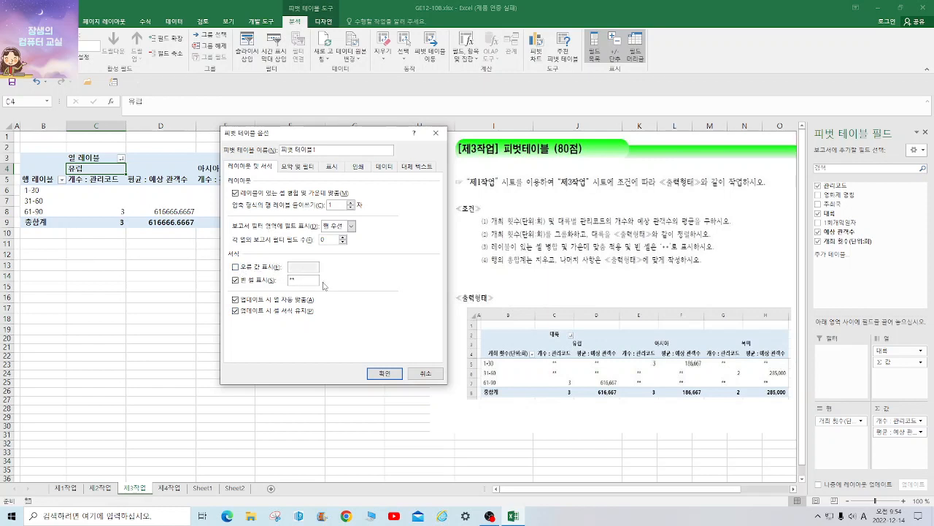
Step: Turn off the row grand totals in the pivot table options and apply the settings
left_click(300, 167)
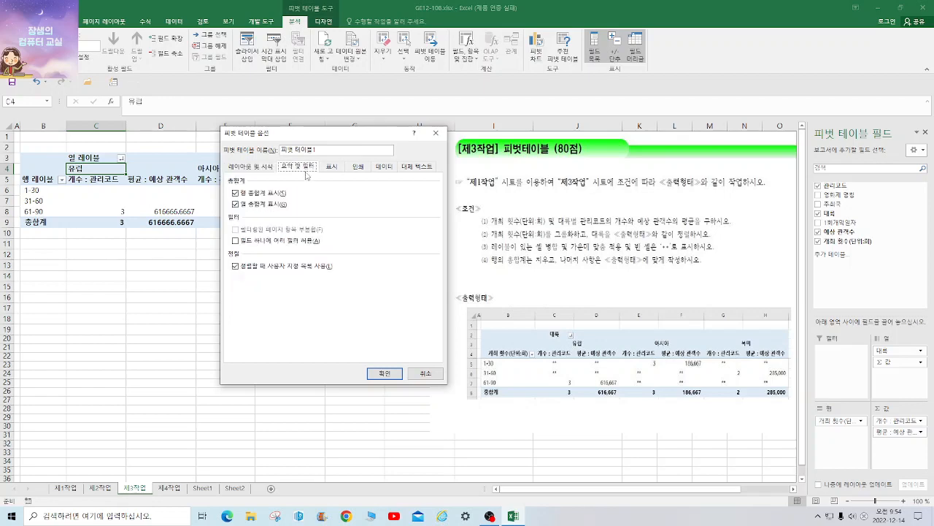
left_click(235, 192)
left_click(385, 373)
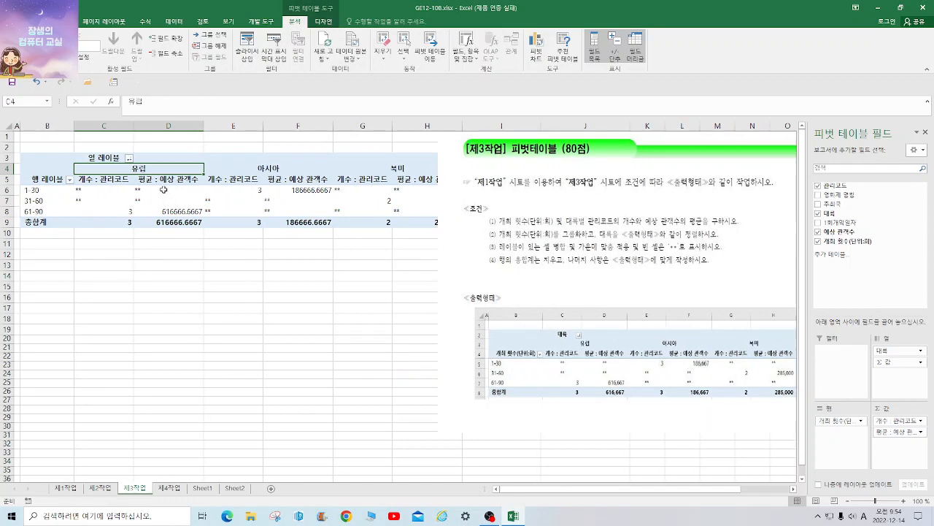
Step: Format the 평균 : 예상 관객수 value field as a number with 0 decimals and a thousands separator
left_click_drag(164, 190, 442, 221)
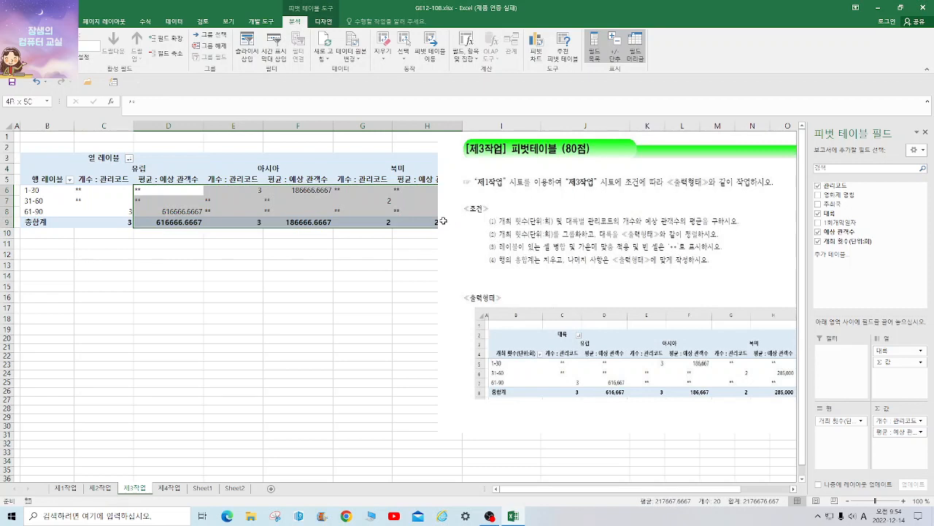
right_click(351, 206)
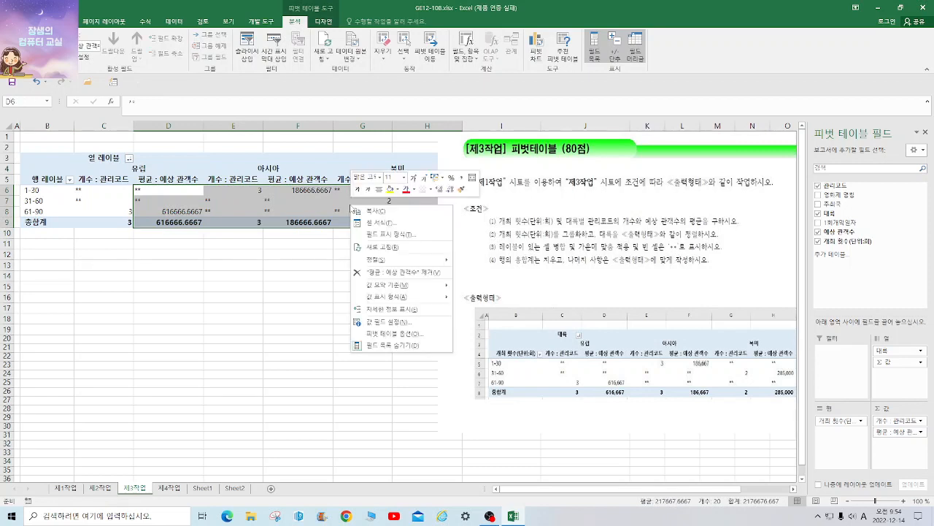
left_click(386, 321)
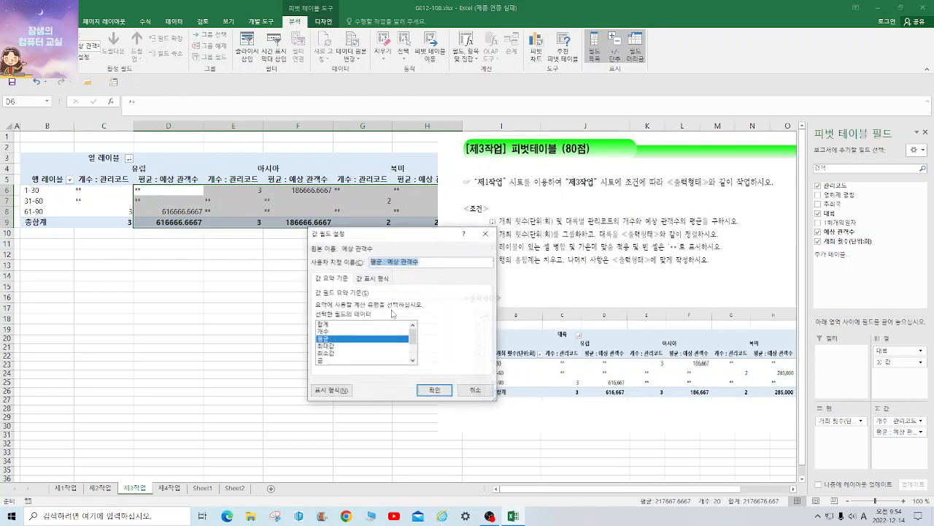
left_click(332, 389)
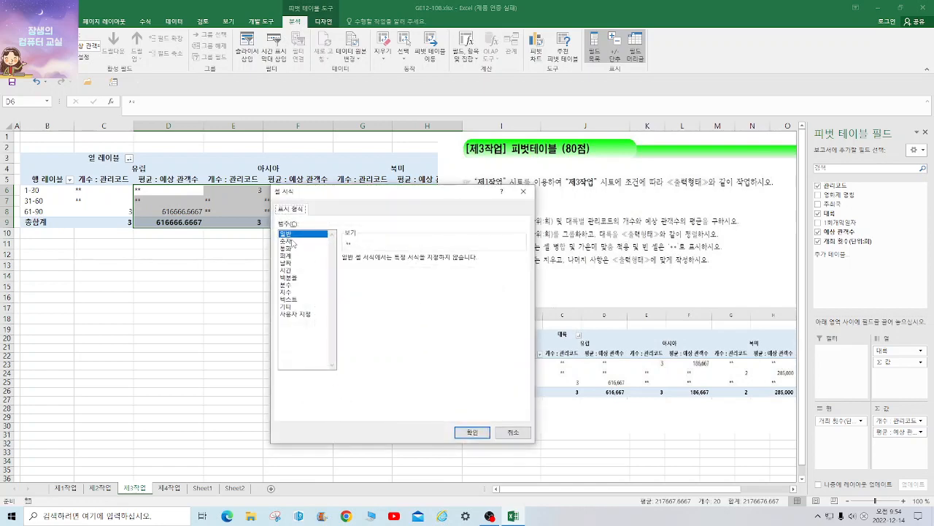
left_click(293, 241)
left_click(345, 273)
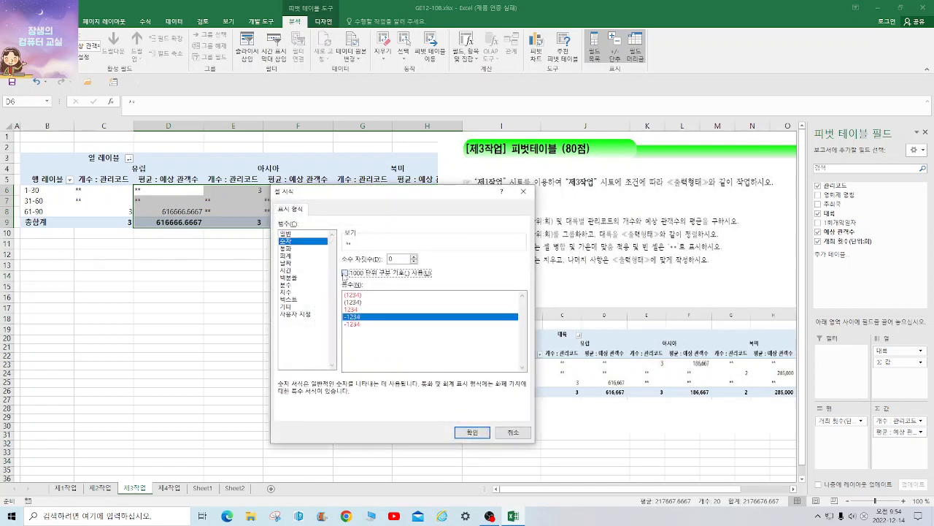
left_click(472, 432)
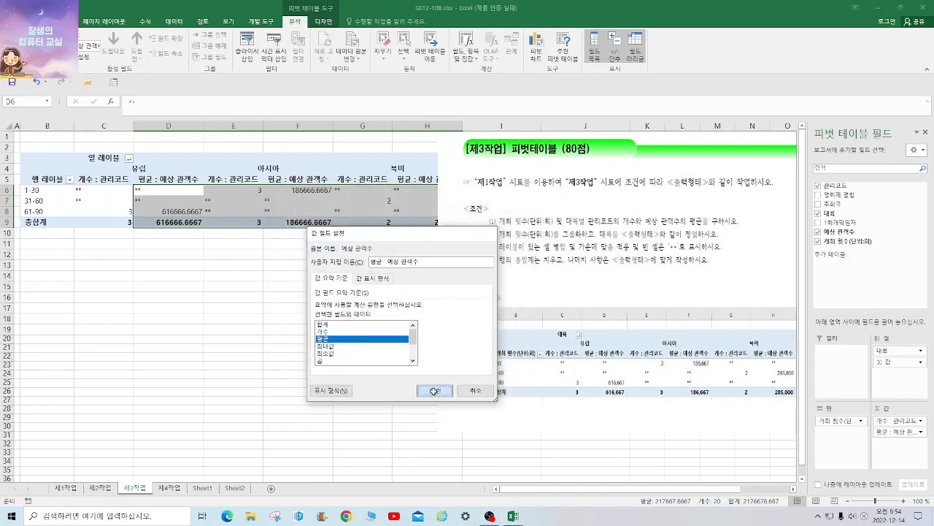
left_click(434, 390)
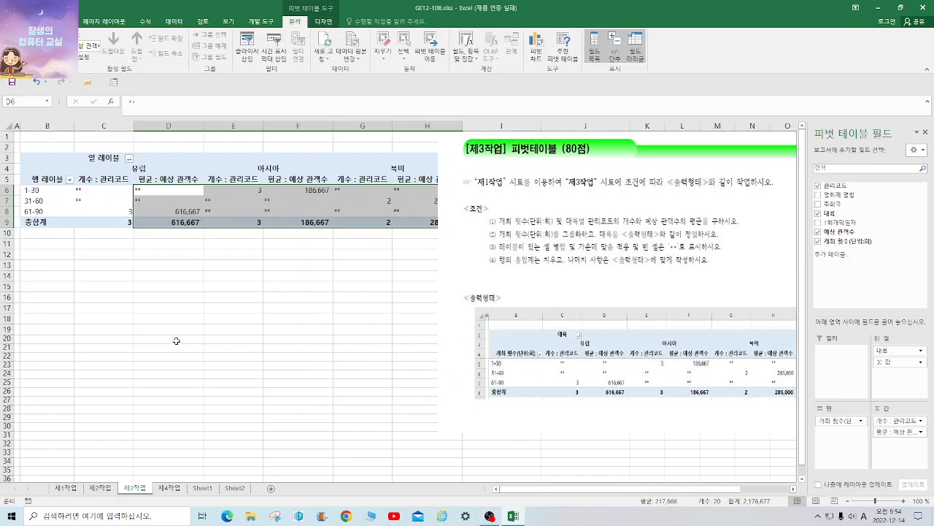
Step: Move the task instruction picture slightly right so it clears the widened pivot table
left_click(130, 330)
left_click_drag(475, 248, 496, 249)
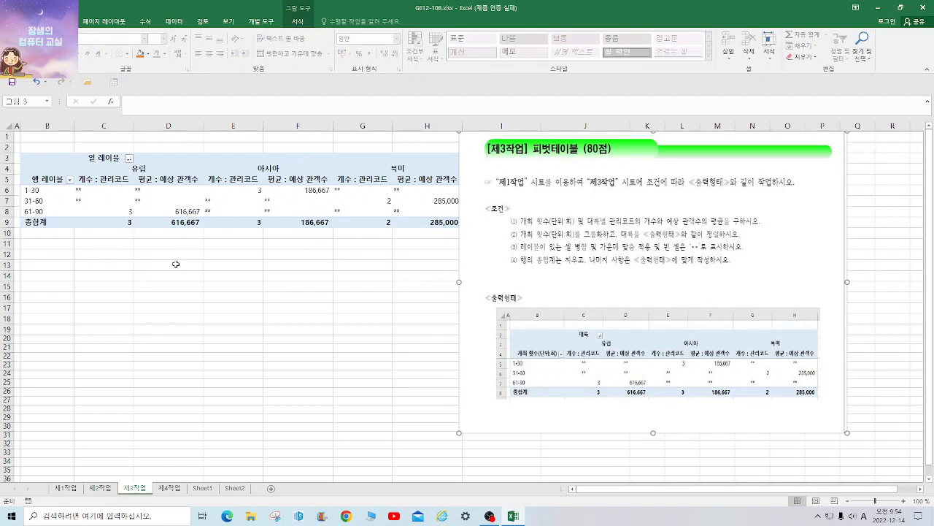
Step: Rename the pivot table's column label as 대륙 and its row label as 개최횟수(단위:회)
left_click(91, 158)
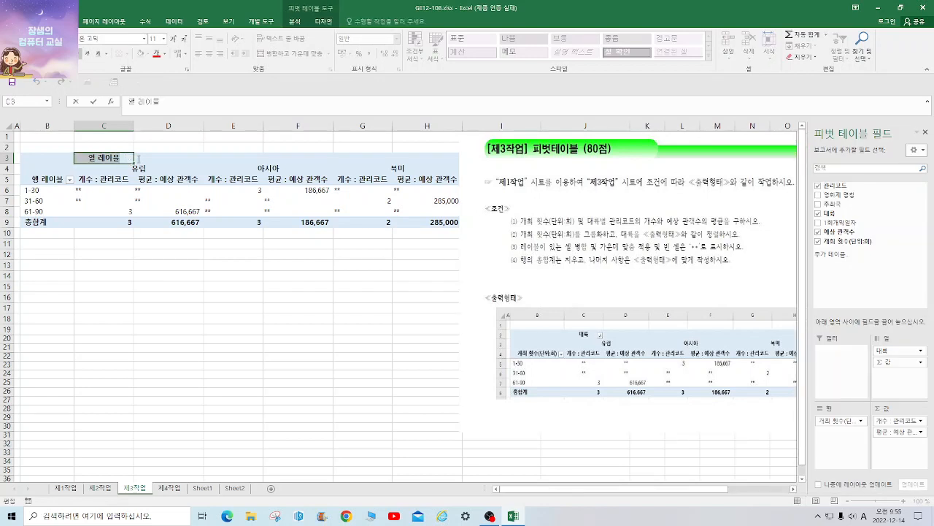
type("e")
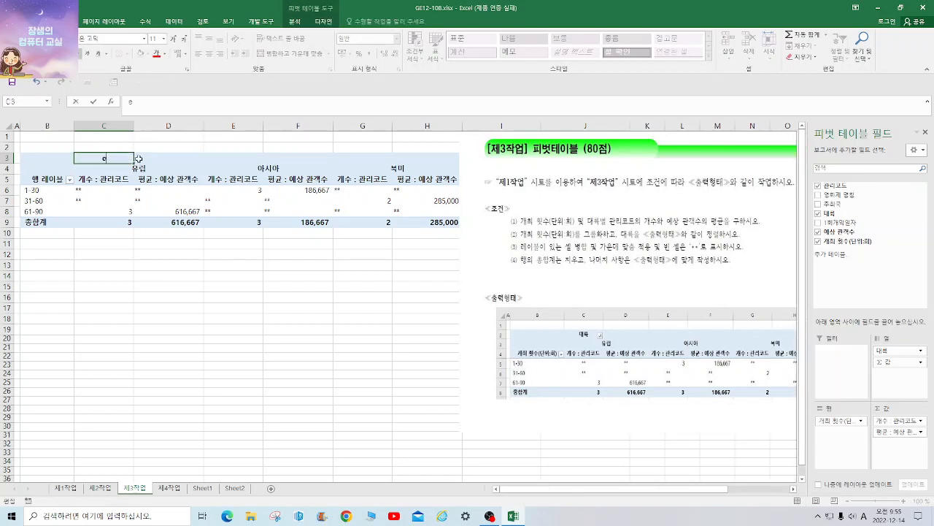
type("대륙")
left_click(22, 178)
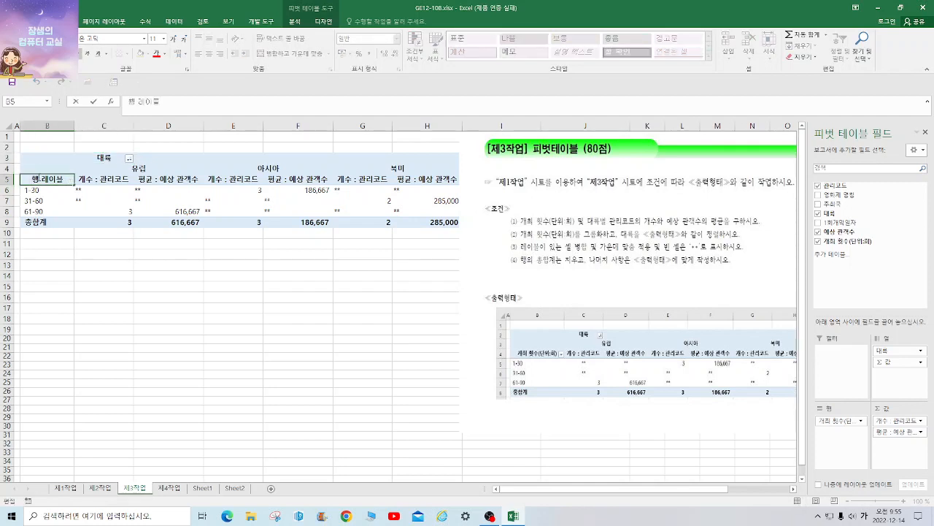
left_click_drag(23, 178, 68, 176)
type("개초횟수(ㄷㅏㄴㅇㅜㅣ")
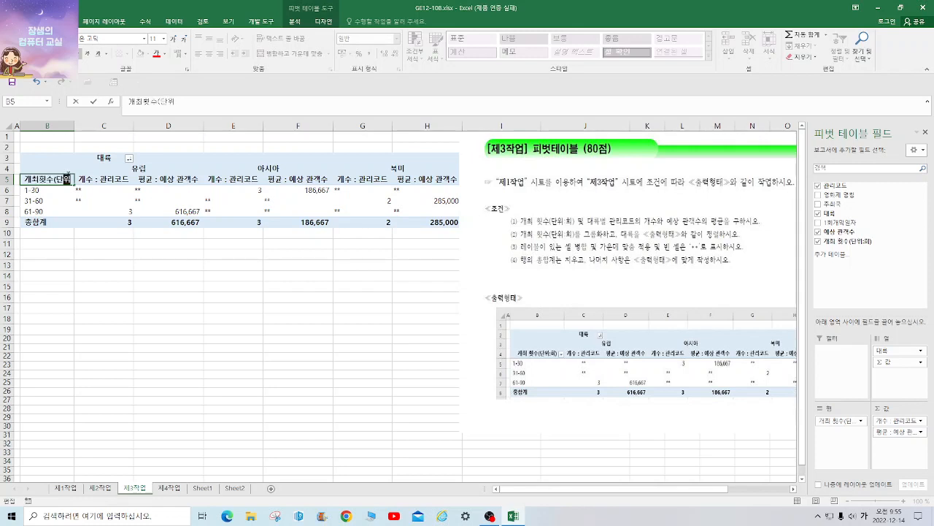
type(":ㅎㅗㅣ)")
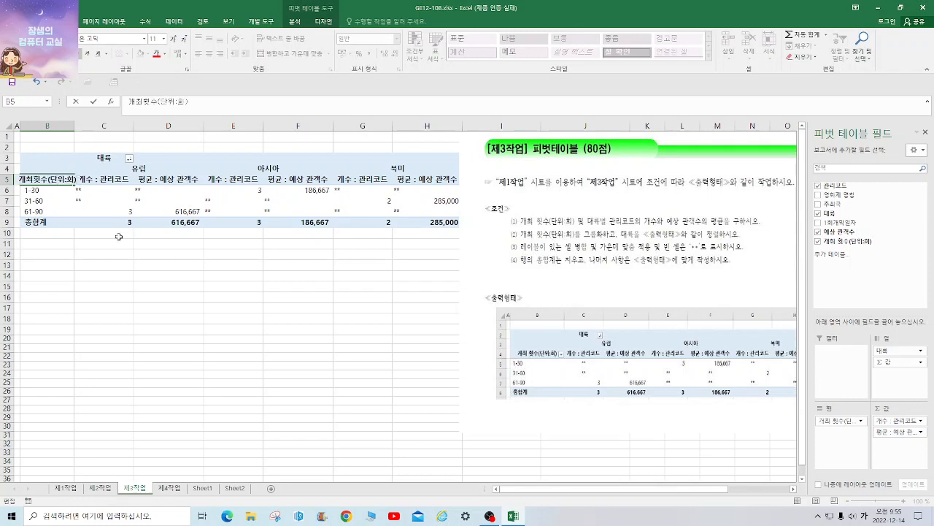
left_click(264, 349)
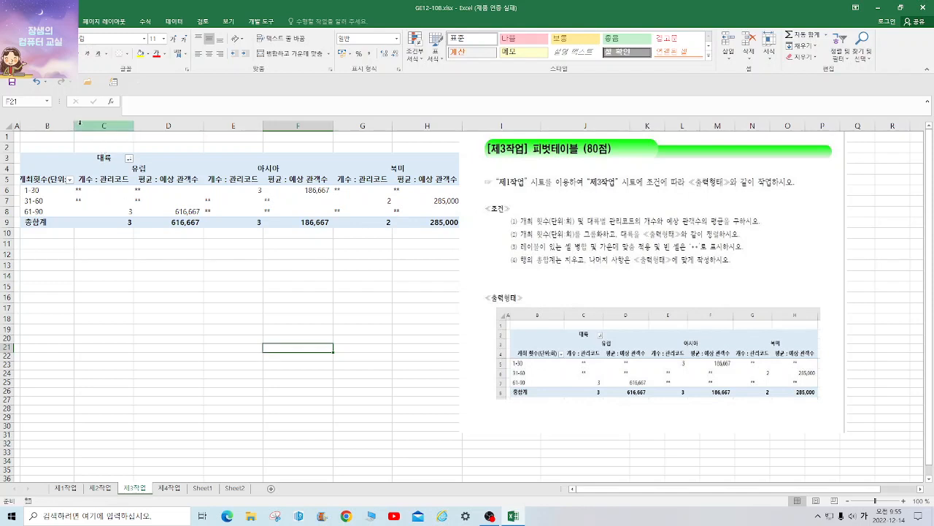
Step: Widen column B to fit the full row label with its filter arrow and save the workbook
left_click_drag(75, 124, 103, 125)
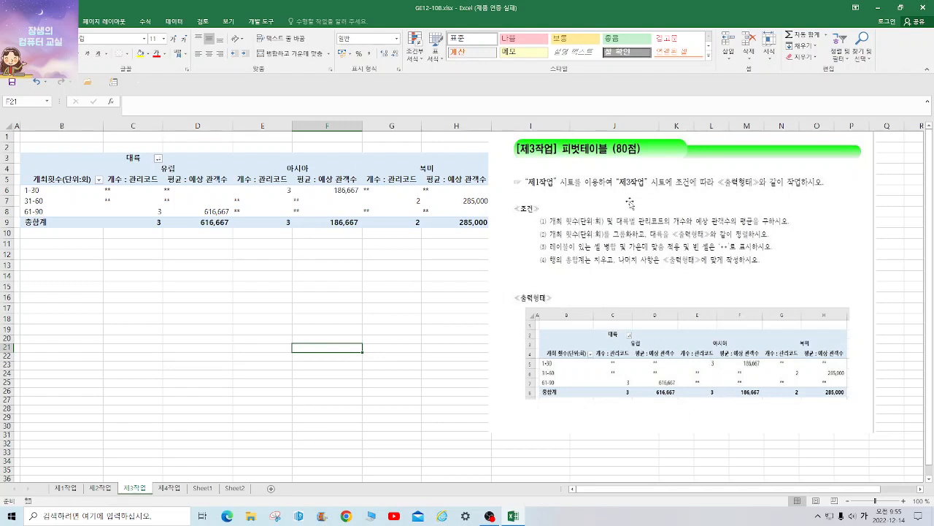
left_click(12, 82)
Step: Insert a 2-D clustered column chart from the 영화제 명칭, 예상 관객수 and 개최 횟수(단위:회) columns of the 제1작업 table, rows 4 to 12
left_click(169, 490)
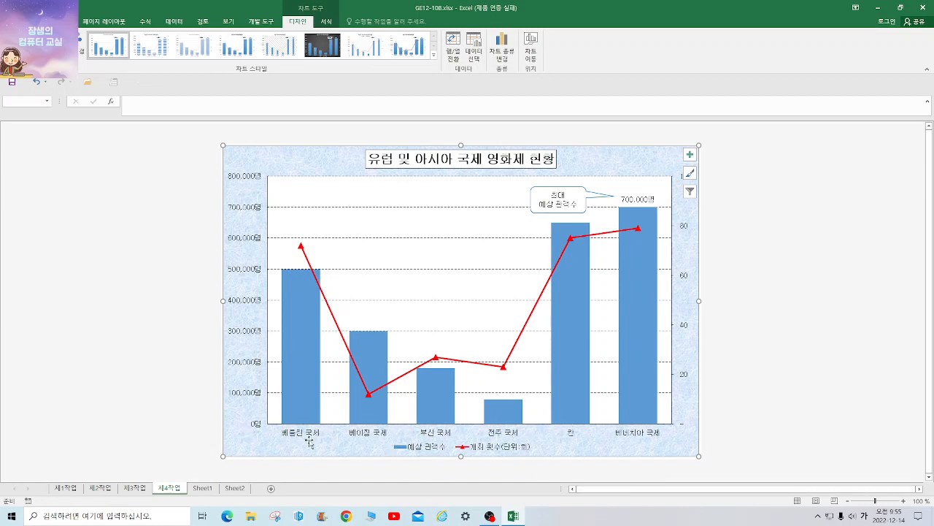
left_click(73, 489)
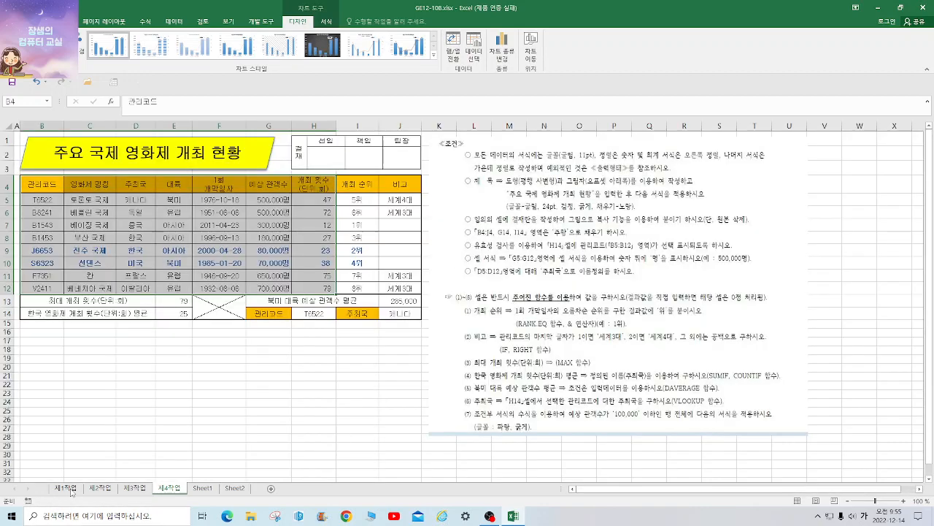
left_click(119, 394)
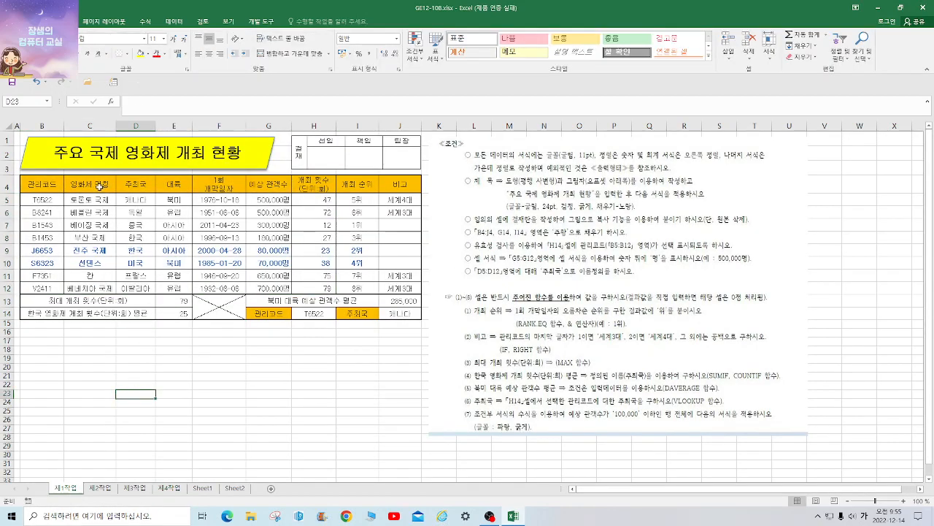
left_click_drag(101, 184, 102, 289)
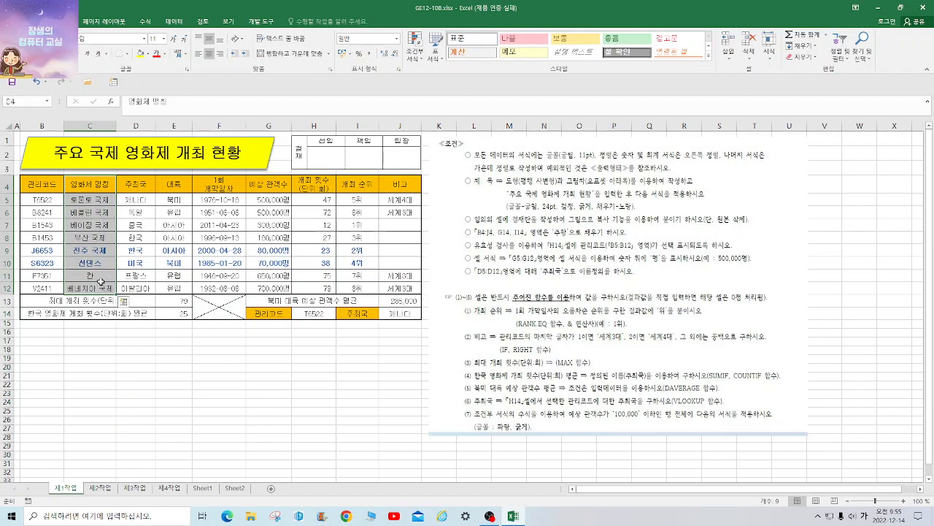
left_click_drag(271, 184, 281, 283, "ctrl")
left_click_drag(314, 184, 322, 283, "ctrl")
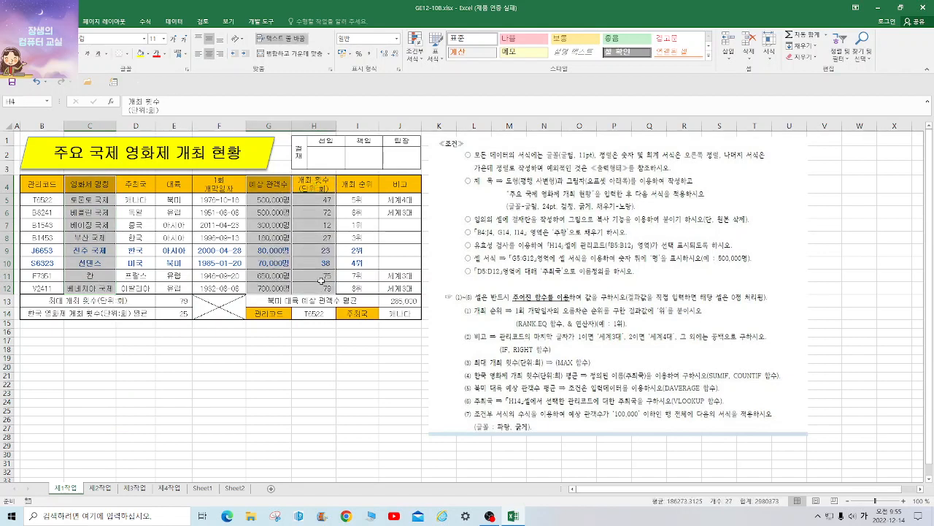
left_click(60, 21)
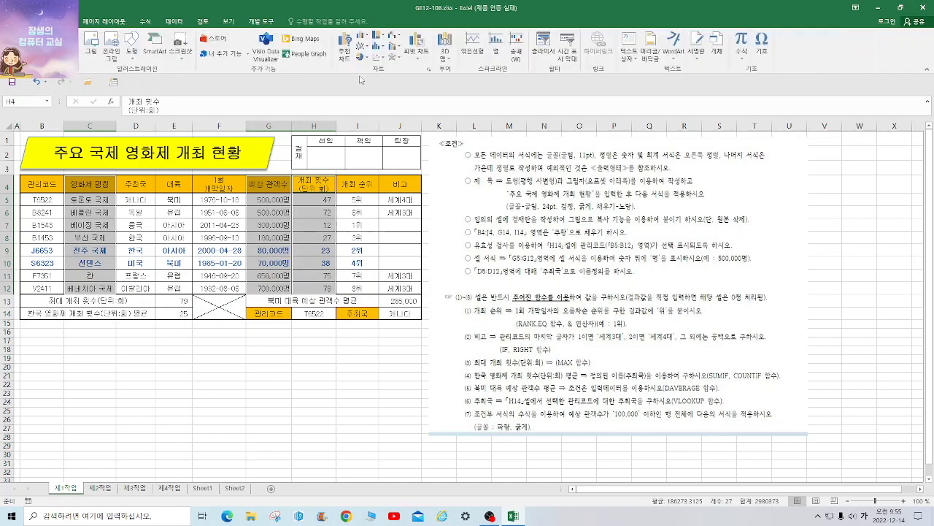
left_click(363, 37)
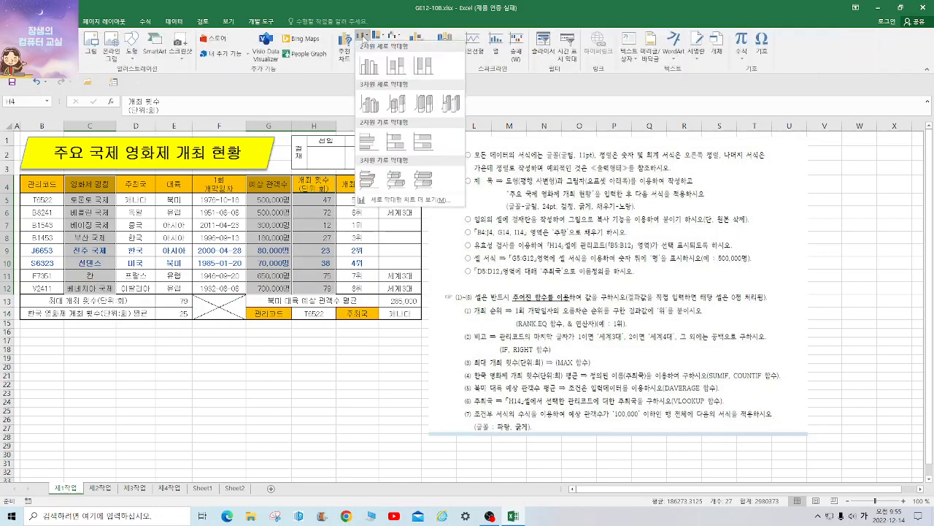
left_click(382, 71)
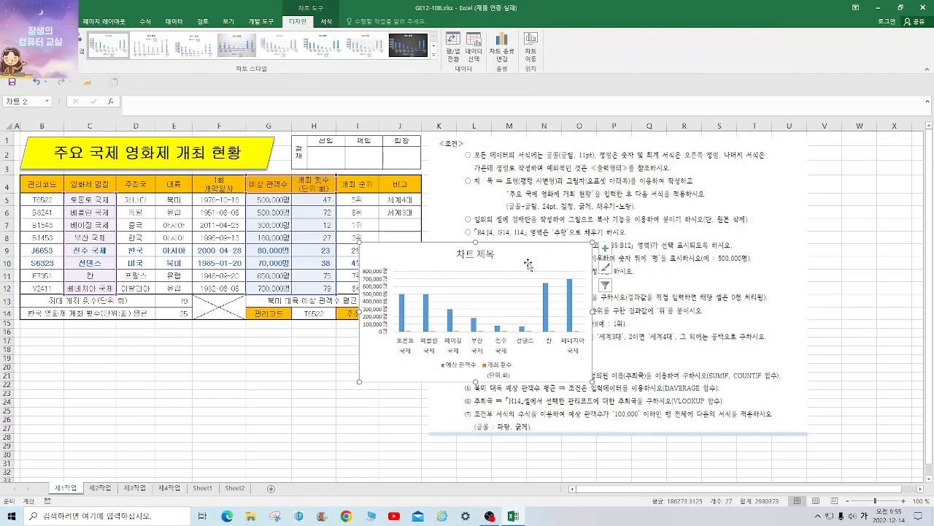
Step: Move the column chart to a new sheet named Chart1
left_click_drag(529, 264, 238, 241)
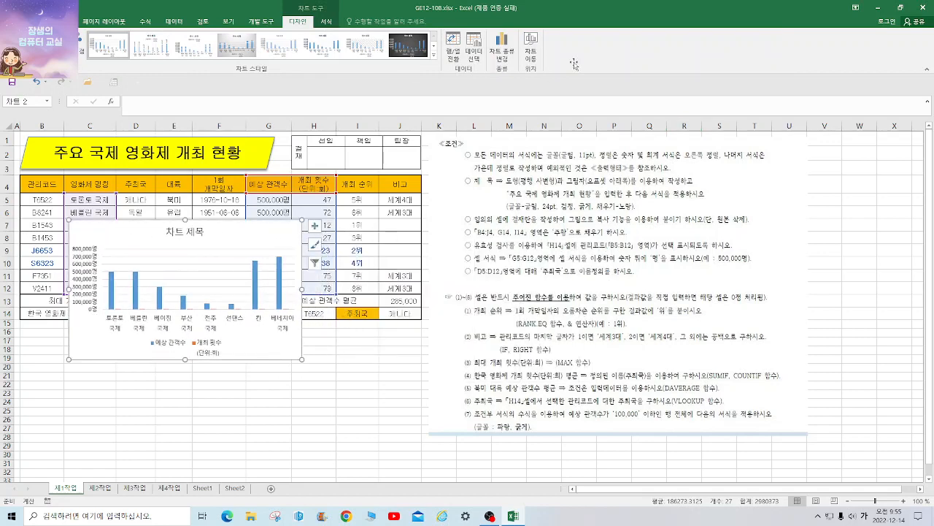
left_click(530, 47)
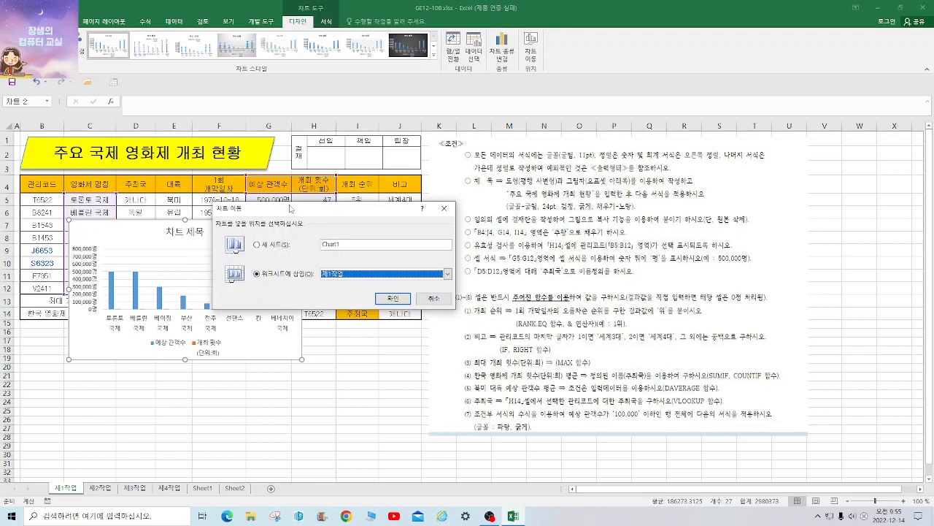
left_click(278, 246)
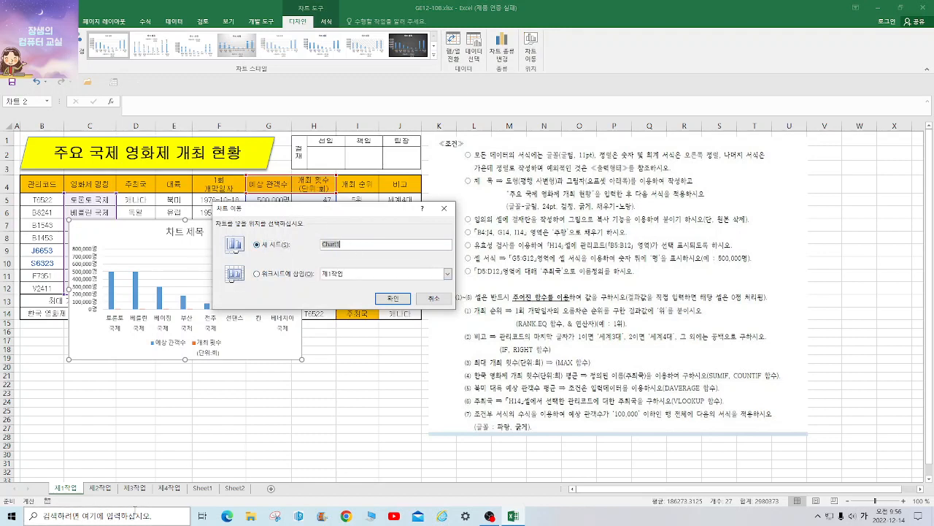
left_click(393, 298)
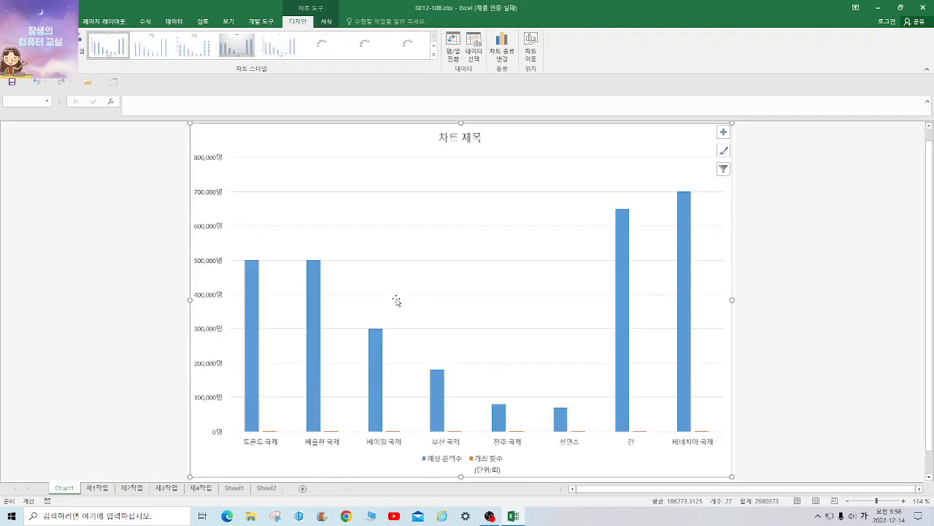
Step: Cut the chart instruction picture from Sheet1 and try to place it on the Chart1 sheet
left_click(272, 489)
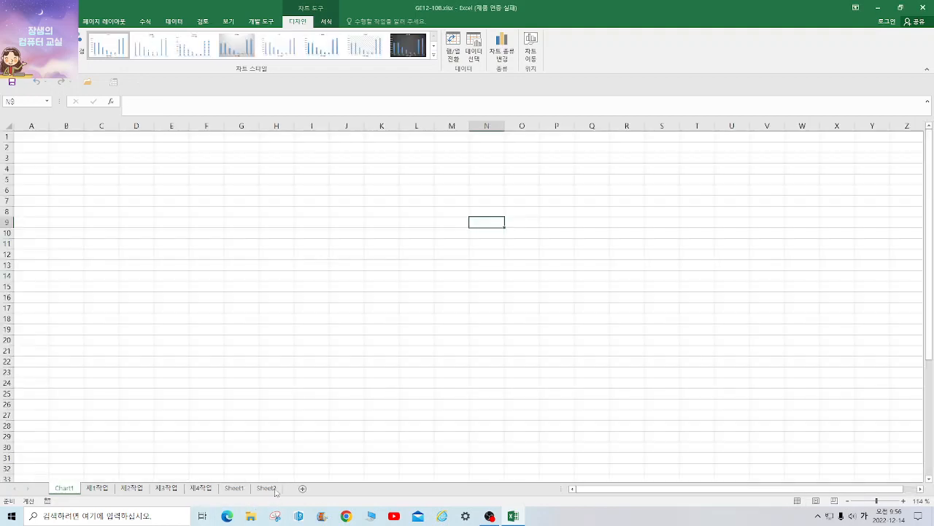
left_click(234, 488)
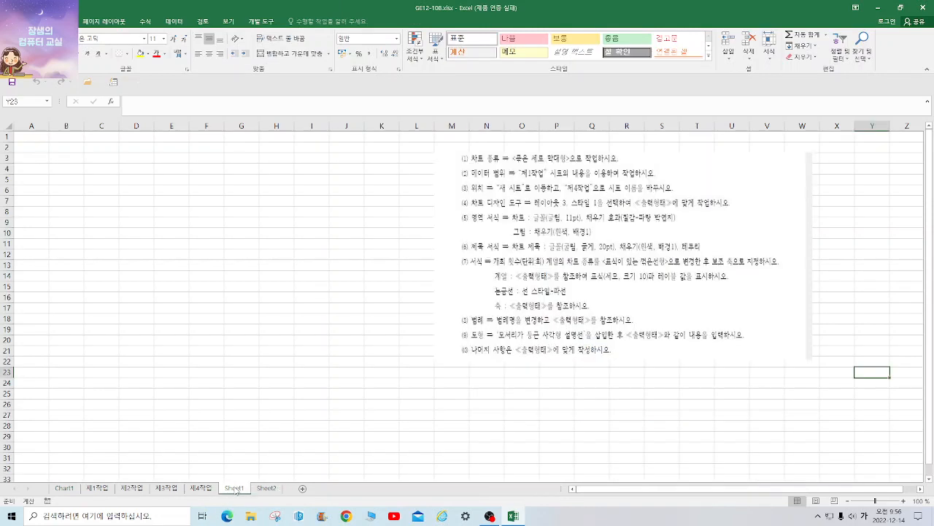
right_click(568, 235)
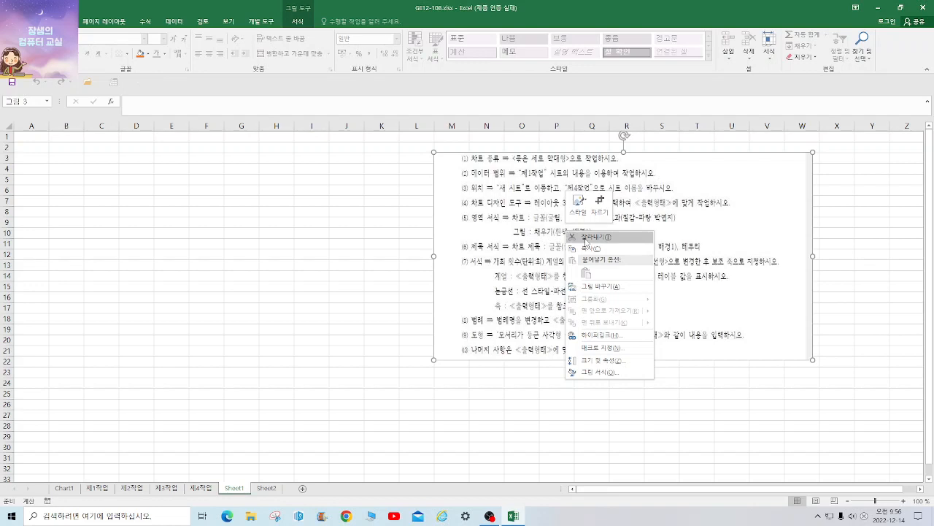
left_click(574, 237)
left_click(59, 487)
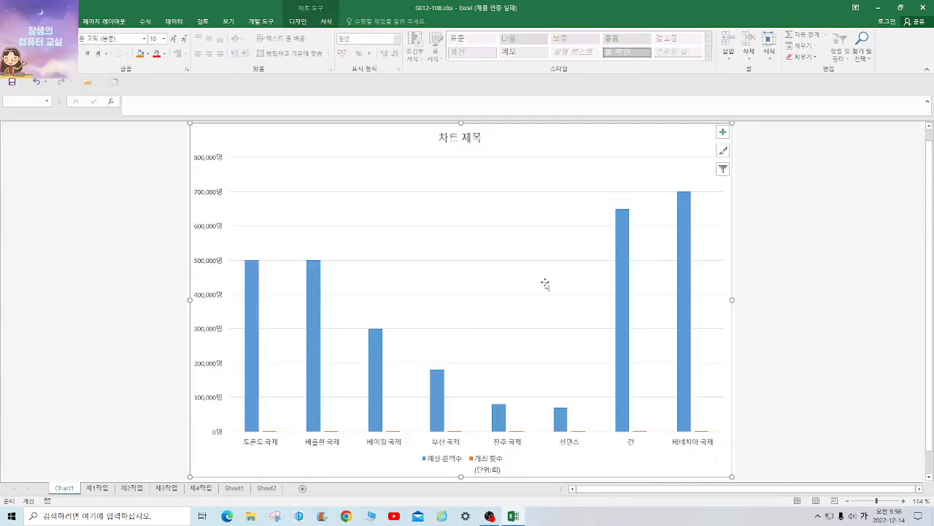
left_click(793, 265)
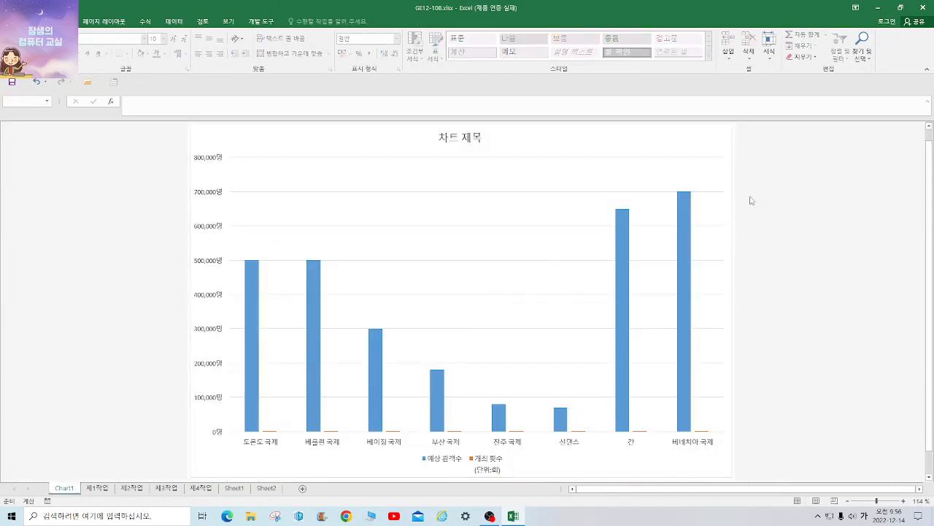
right_click(542, 175)
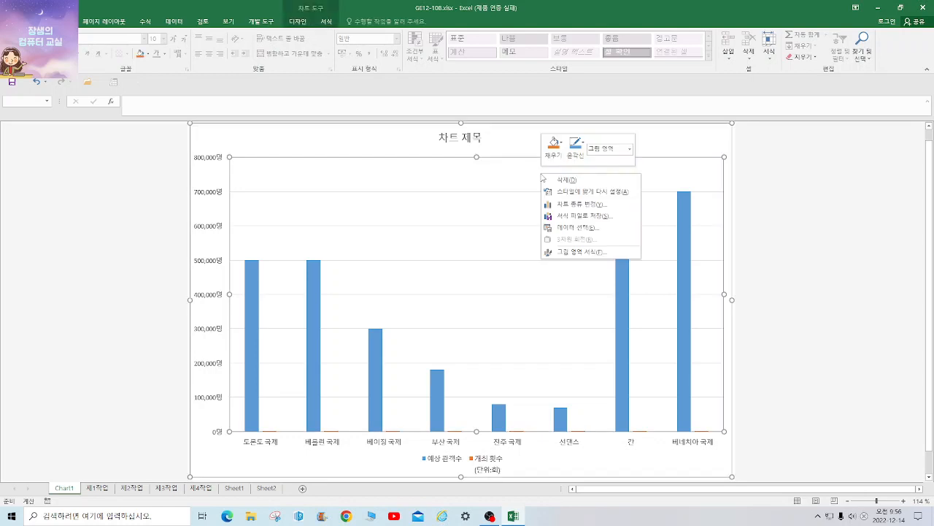
left_click(876, 227)
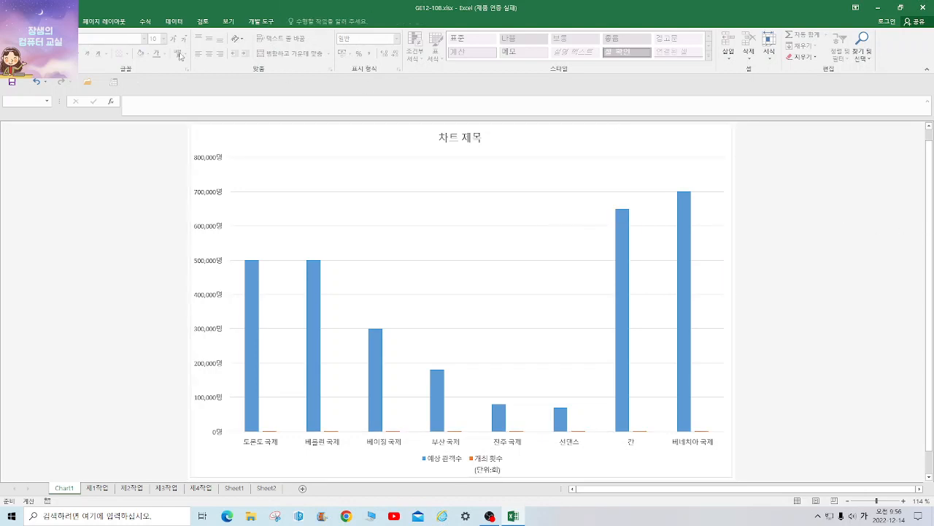
left_click(62, 21)
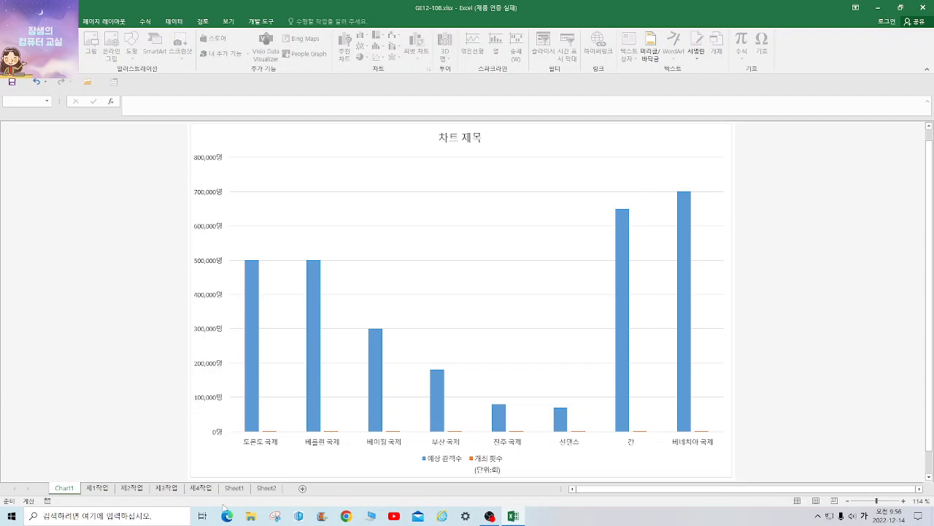
Step: Apply layout 3 and style 1 to the Chart1 chart, following the conditions listed on Sheet2
left_click(265, 489)
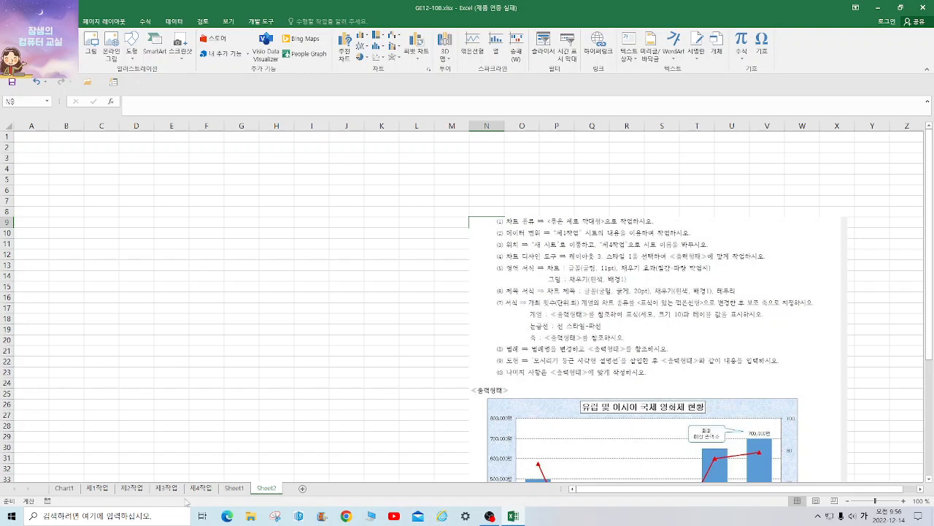
left_click(64, 488)
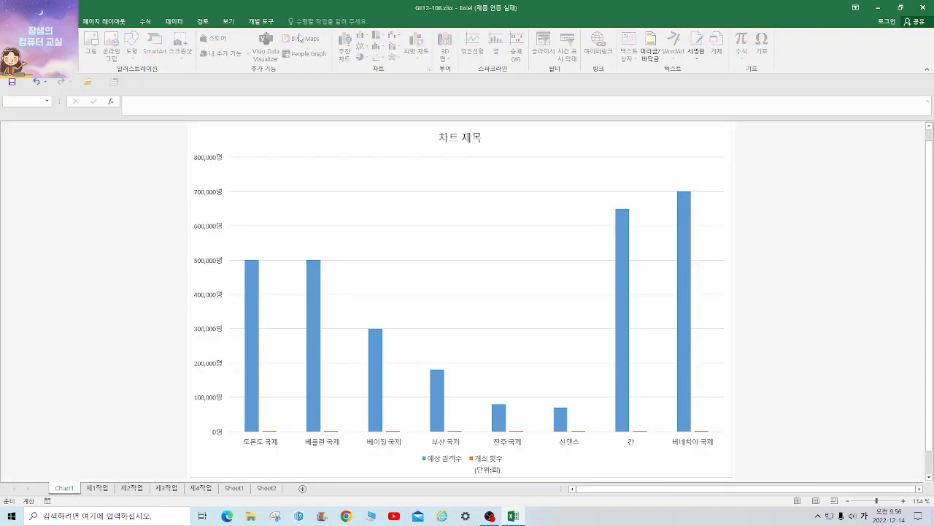
left_click(423, 232)
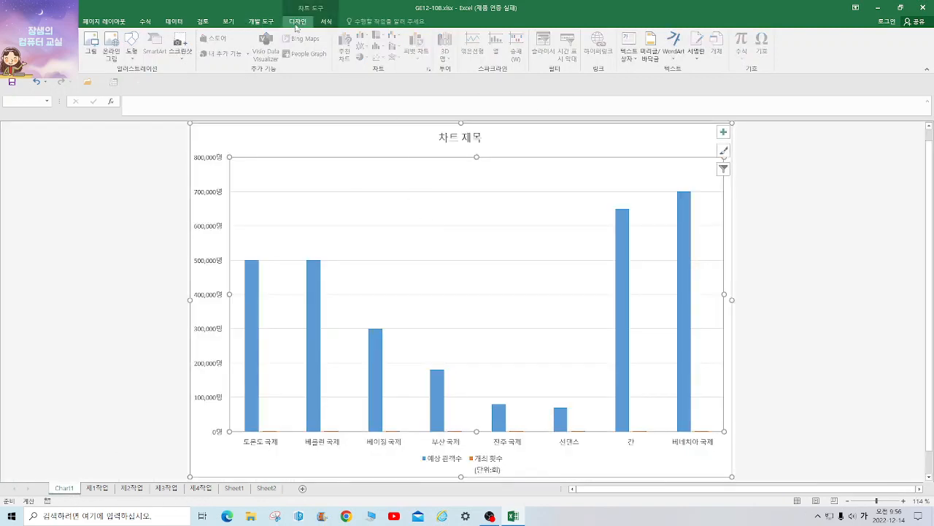
left_click(296, 24)
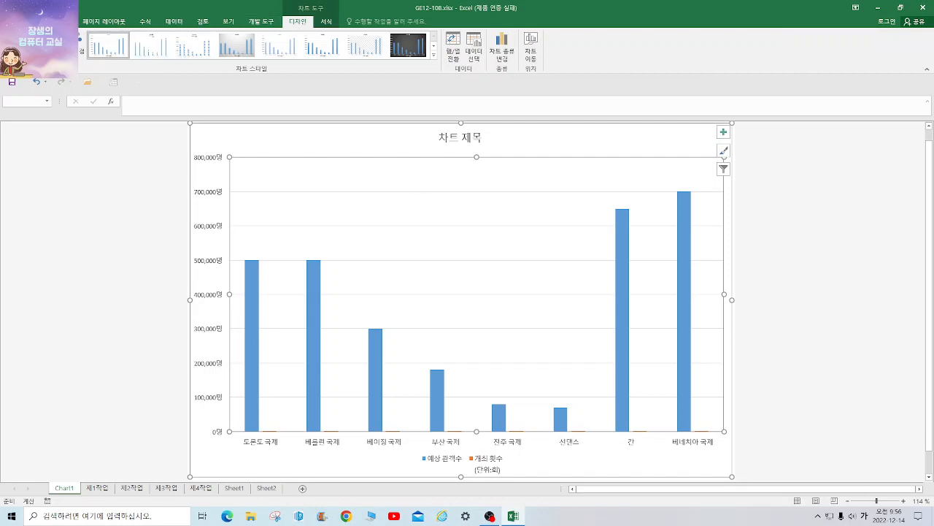
left_click(42, 50)
left_click(98, 79)
left_click(103, 50)
Step: Change the 개최 횟수(단위:회) series on Chart1 to 표식이 있는 꺾은선형 on the secondary axis, following the 제4작업 sample
left_click(201, 487)
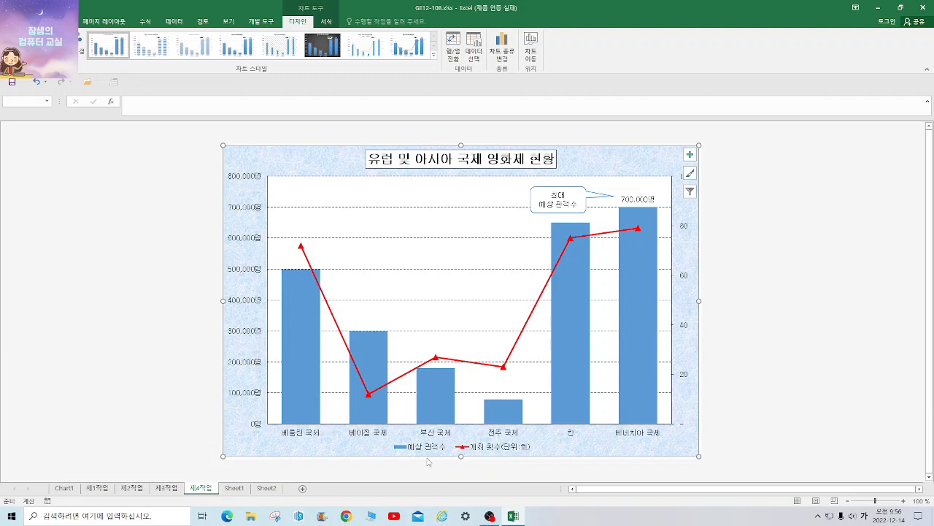
left_click(63, 488)
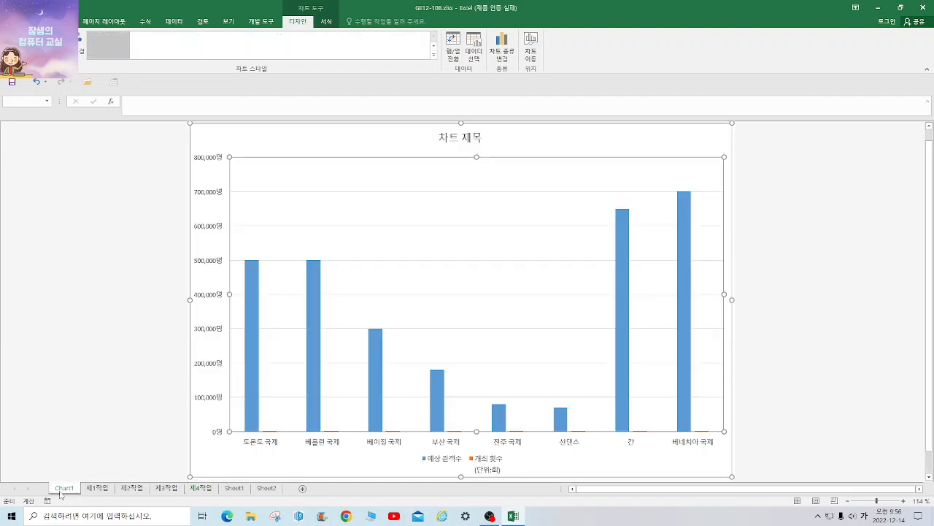
right_click(380, 375)
left_click(446, 403)
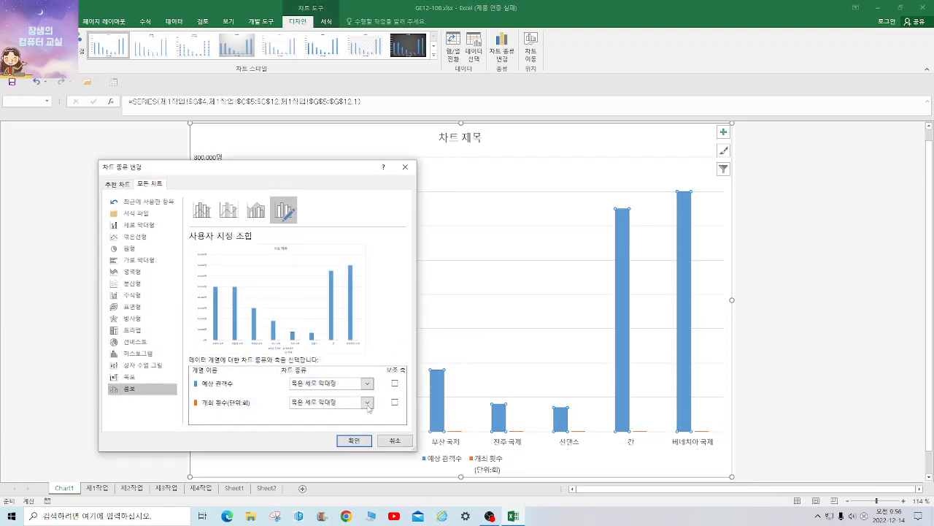
left_click(367, 402)
left_click(385, 321)
left_click(394, 403)
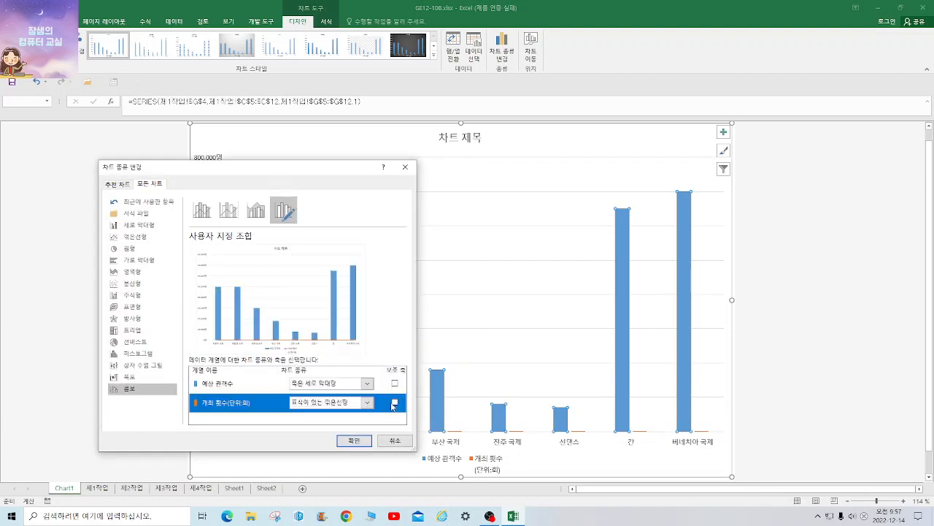
left_click(354, 440)
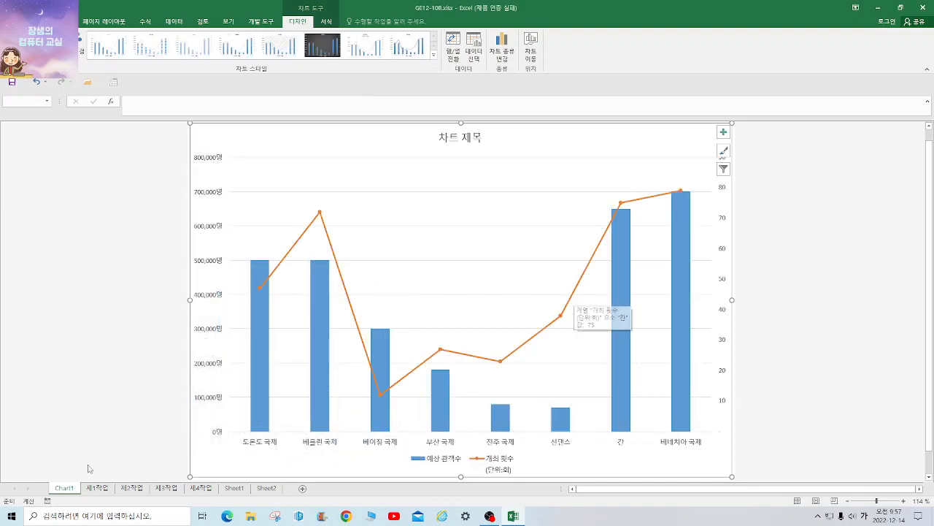
Step: Replace the Chart1 chart title with 유럽 및 아시아 국제영화제 현황, following the 제4작업 sample chart
left_click(199, 487)
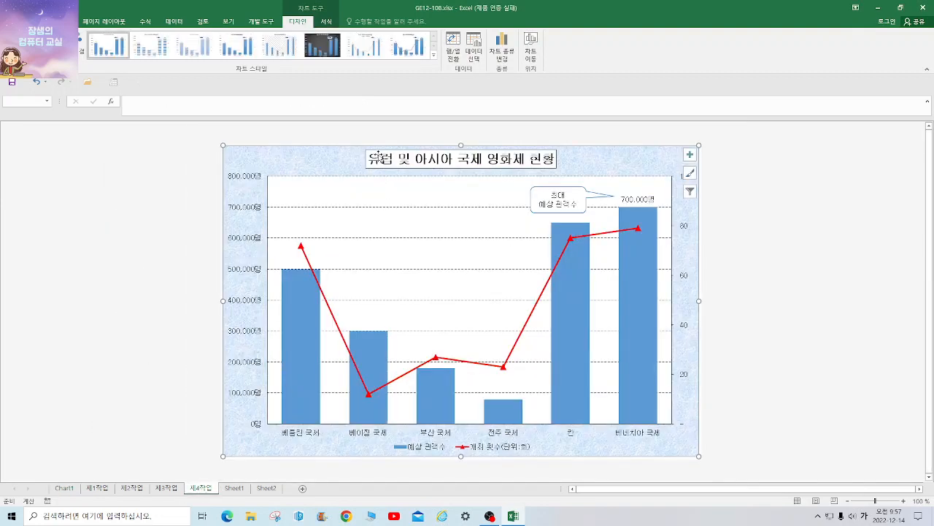
left_click(372, 159)
right_click(373, 161)
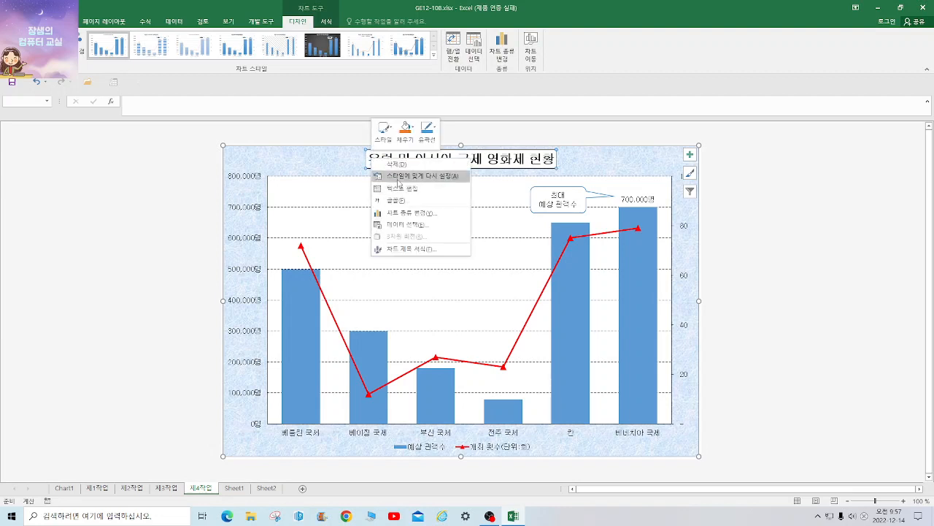
key("Escape")
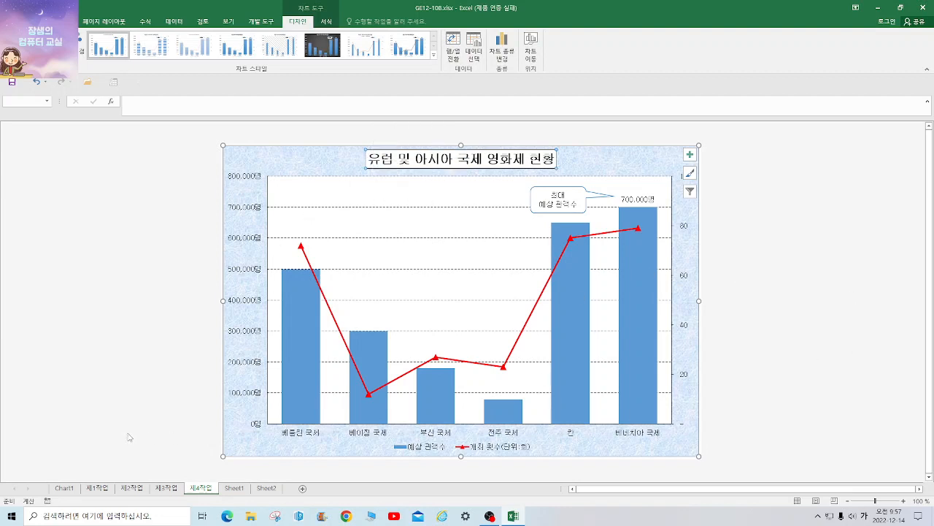
left_click(64, 488)
left_click(457, 138)
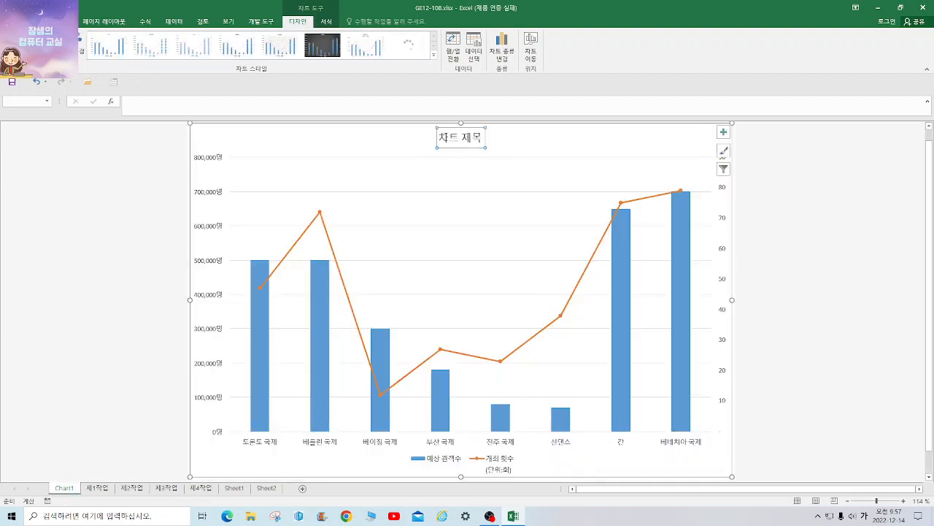
left_click_drag(438, 137, 528, 149)
type("ㅇ")
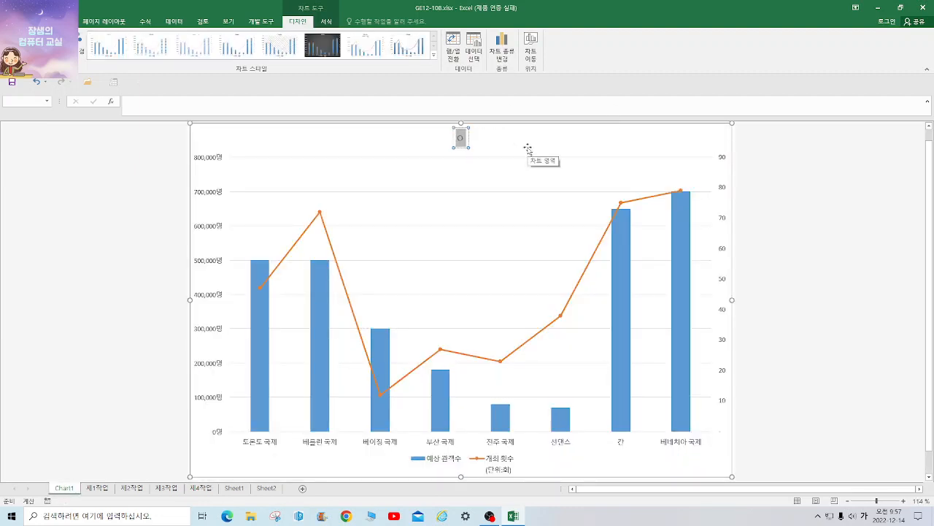
type("럼")
key("BackSpace")
type("럽 및")
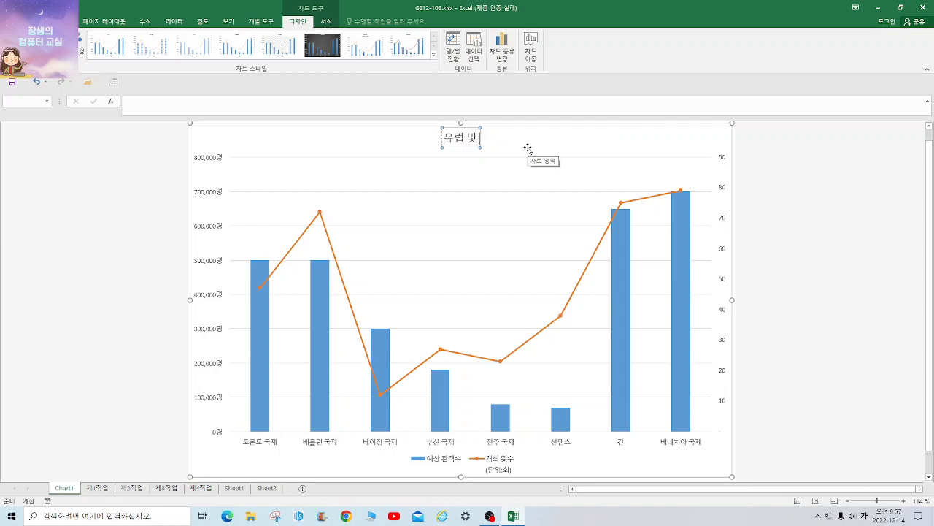
type(" 아시아 국")
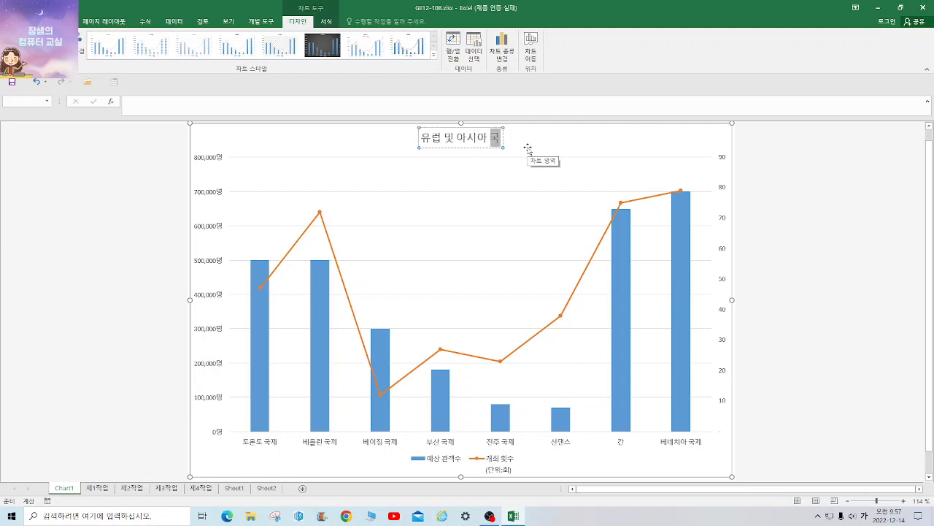
type("제여ㅇ화제 혀")
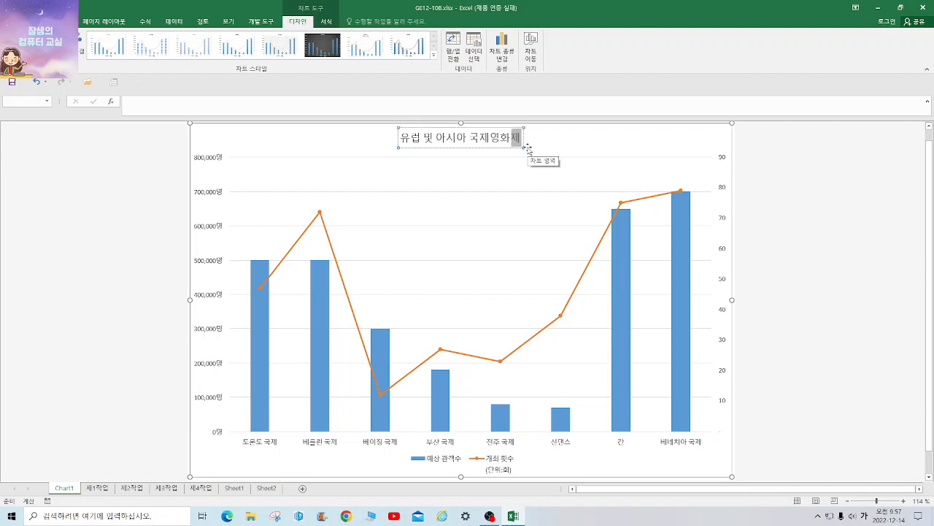
type("ㄴ황")
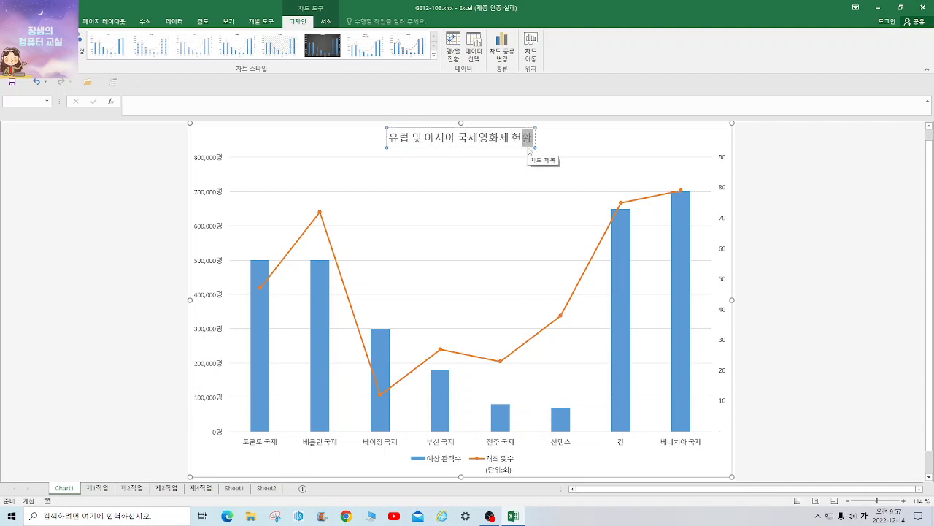
left_click(697, 140)
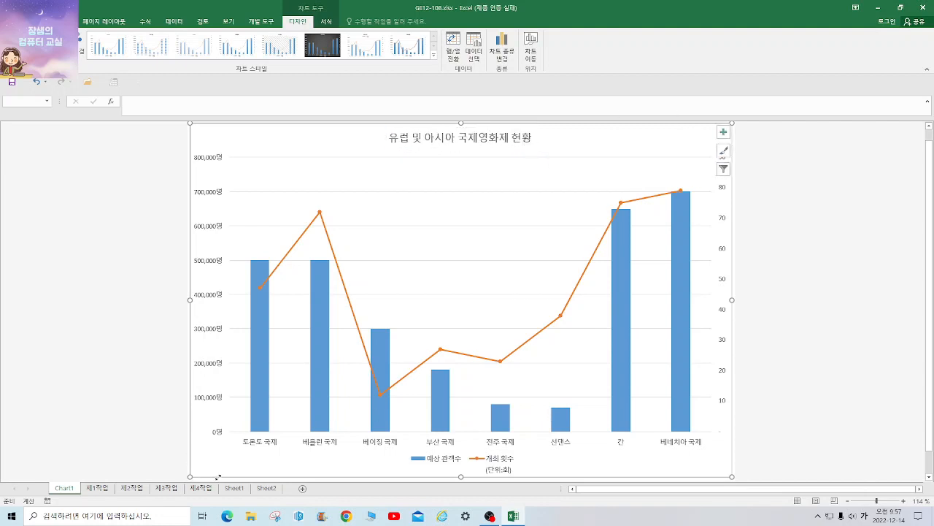
Step: Check the title and axis fonts of the 제4작업 sample, and set the whole Chart1 chart to 굴림, size 11
left_click(210, 490)
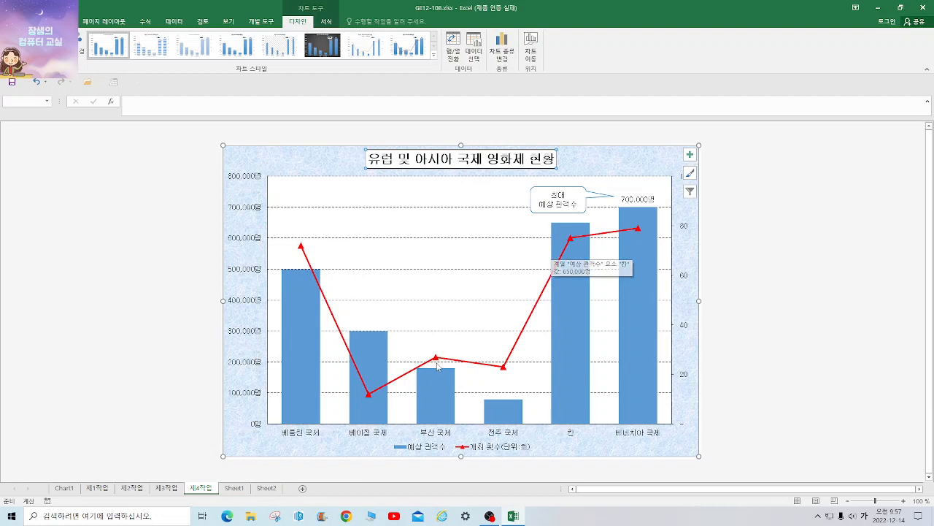
left_click(74, 487)
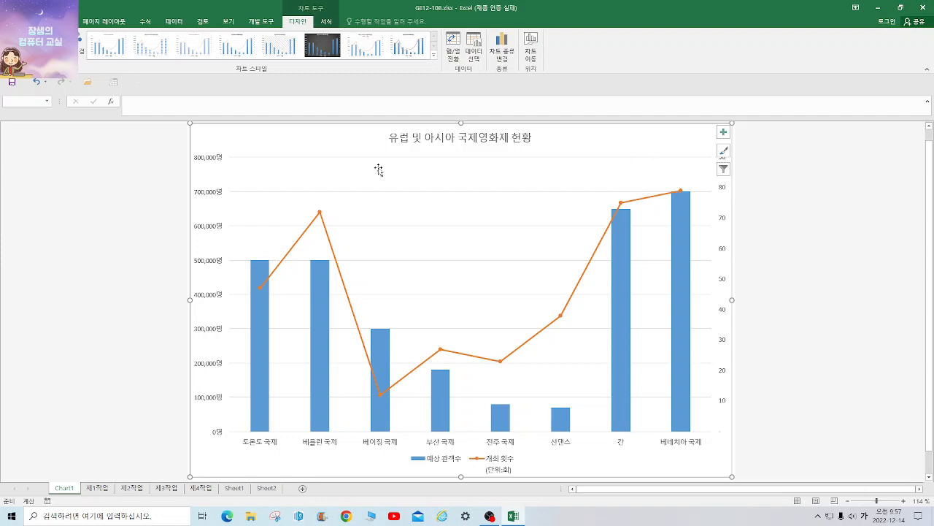
left_click(203, 490)
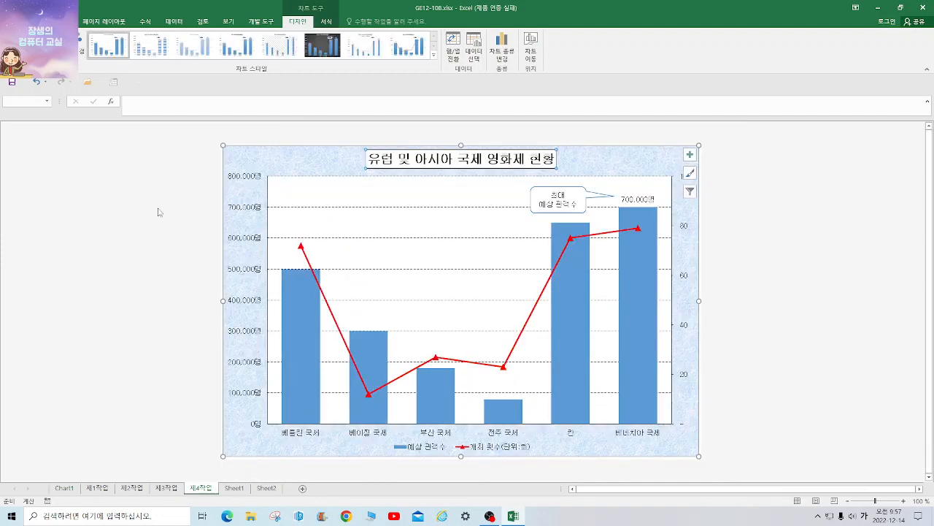
left_click(40, 21)
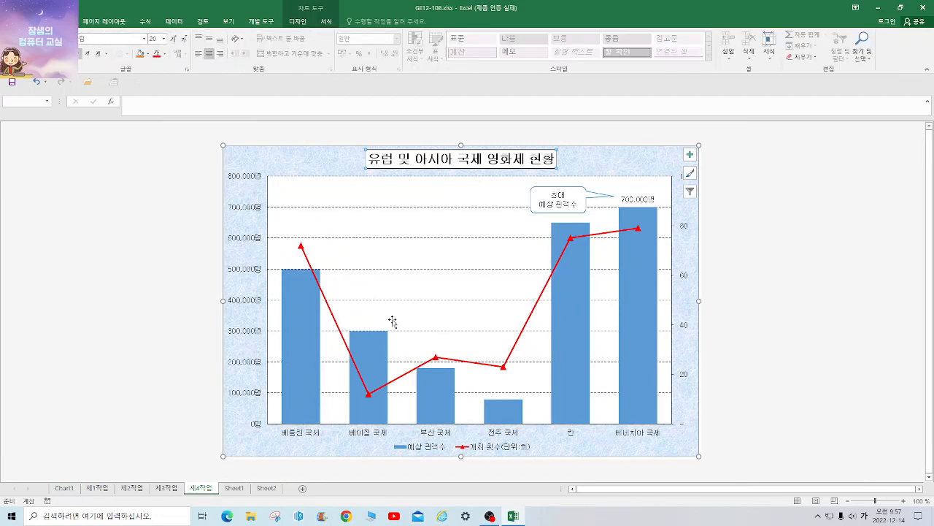
left_click(300, 163)
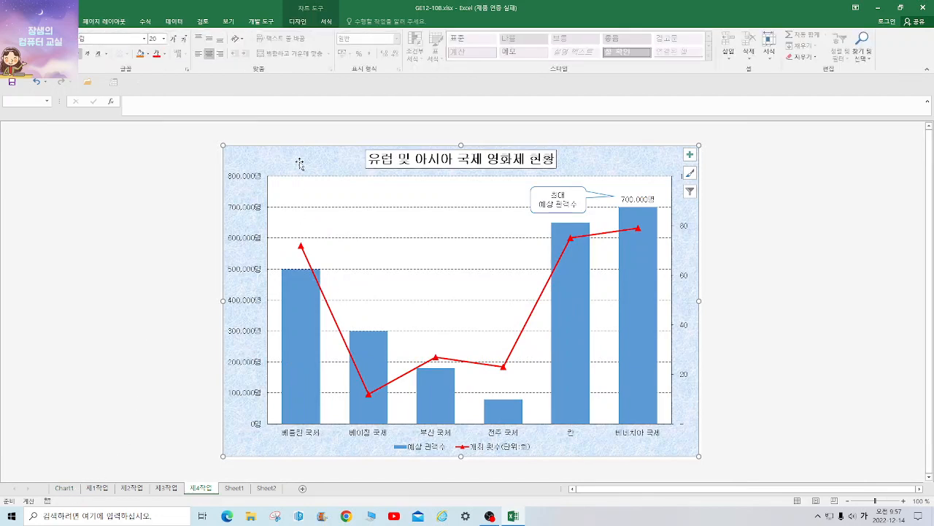
left_click(241, 214)
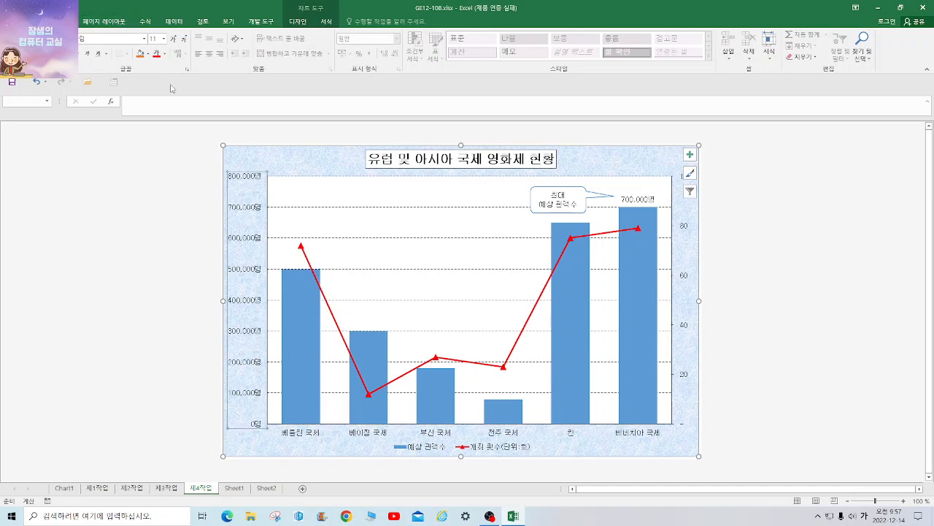
left_click(65, 487)
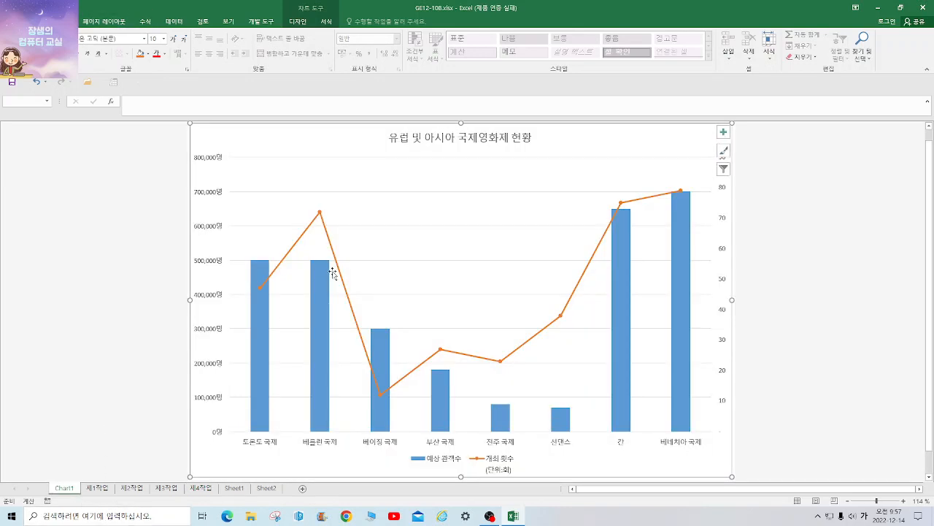
left_click(119, 40)
key("BackSpace")
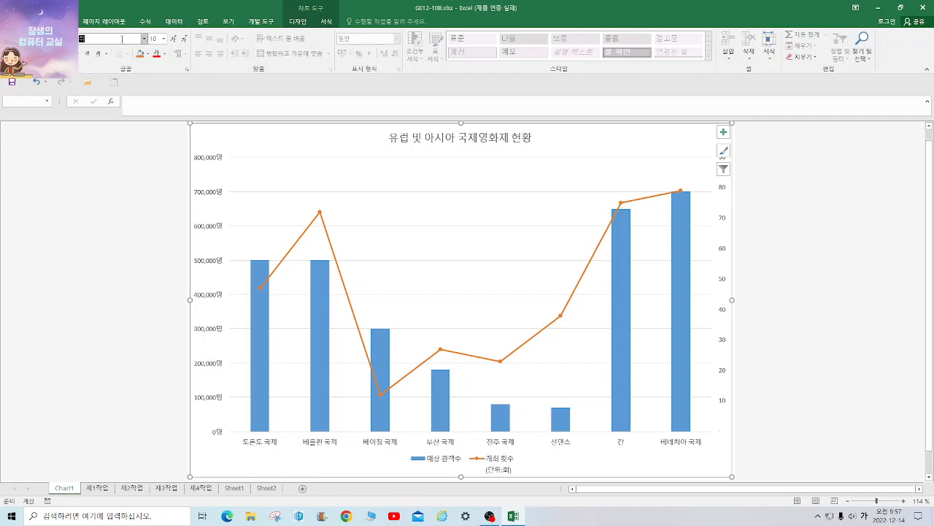
type("굴")
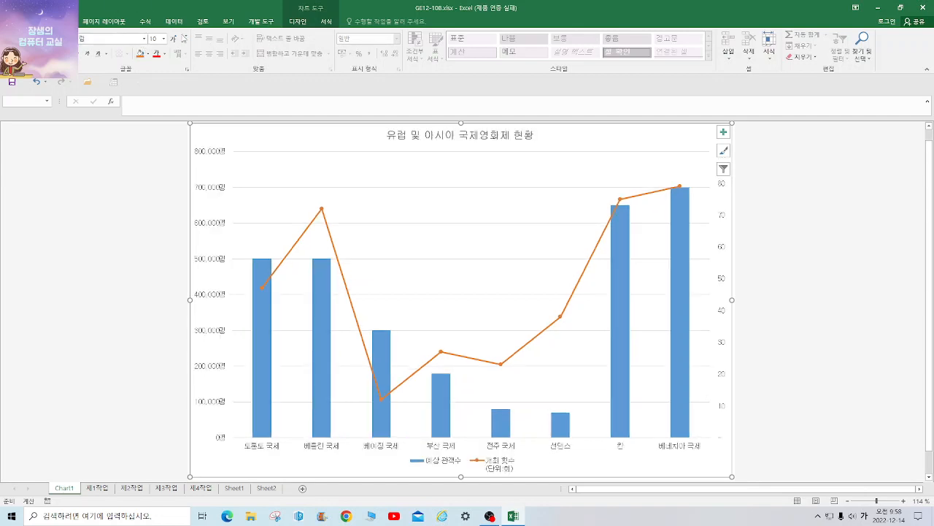
left_click(163, 38)
left_click(157, 88)
Step: Set the font size of the Chart1 chart title to 20
left_click(396, 135)
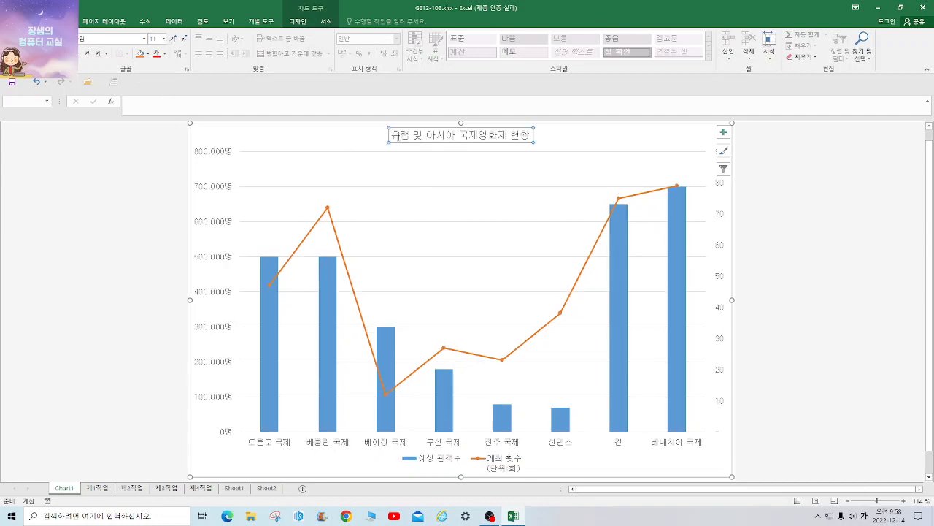
left_click(163, 38)
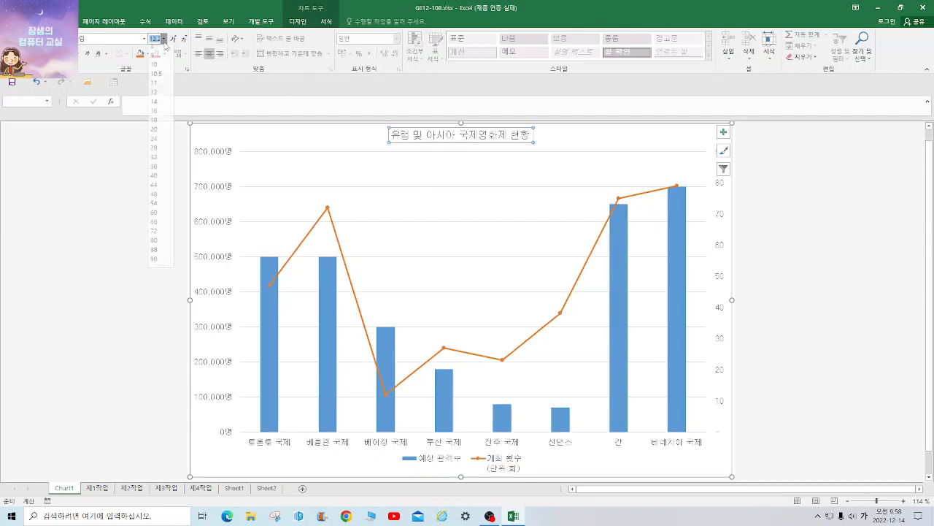
left_click(160, 135)
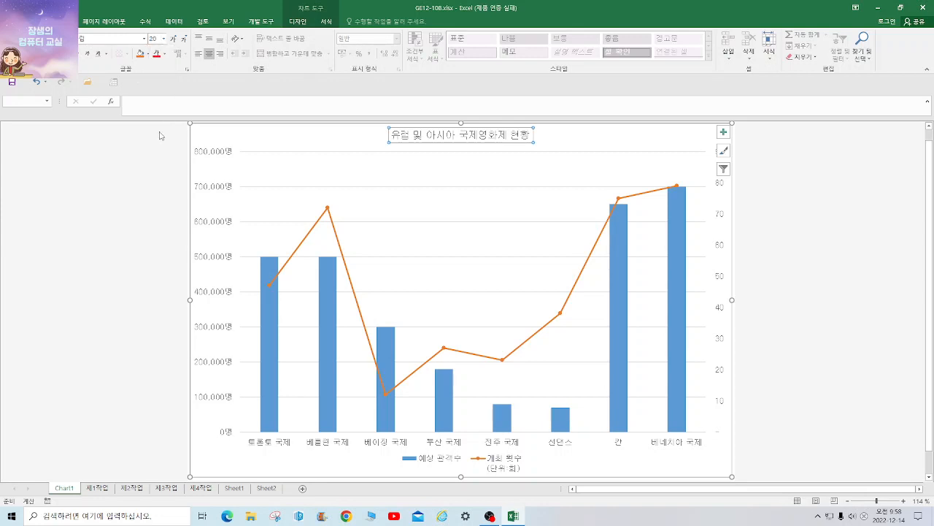
Step: Fill the chart area with the 파랑 박엽지 texture
right_click(687, 473)
left_click(725, 451)
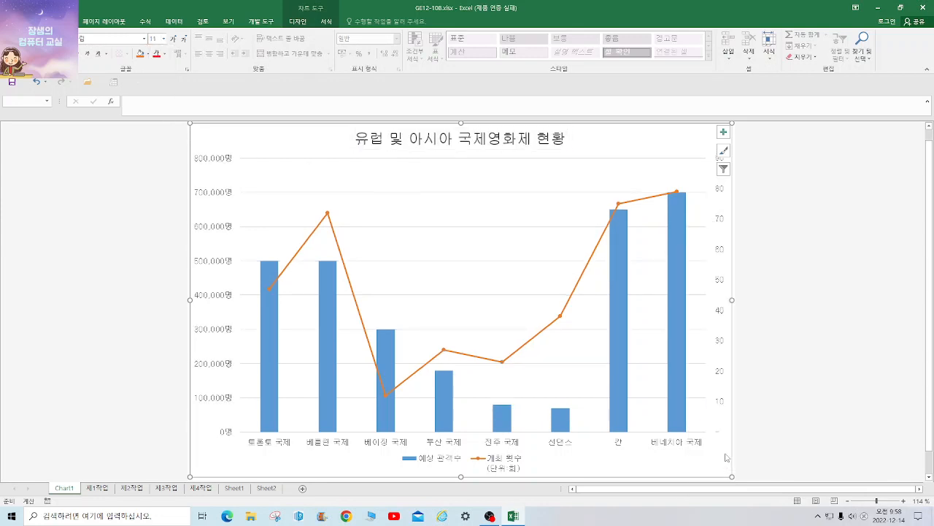
left_click(841, 187)
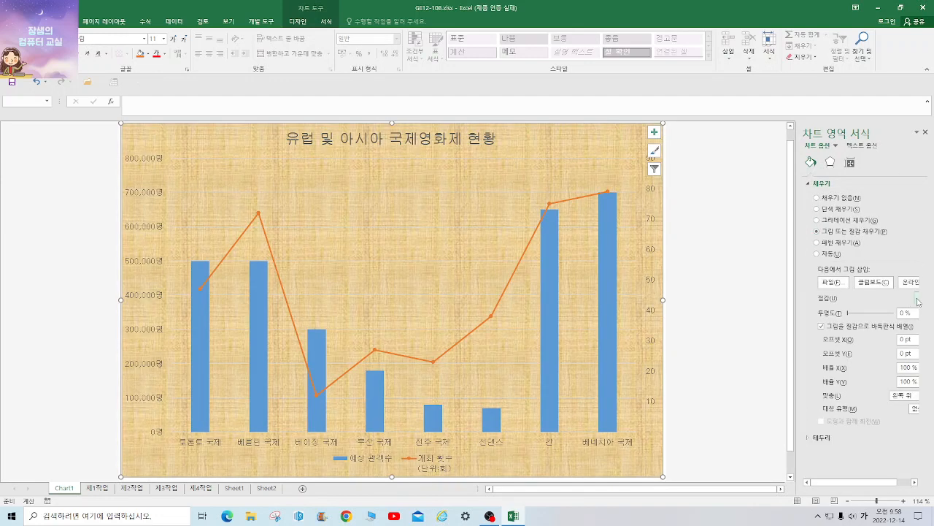
left_click(918, 298)
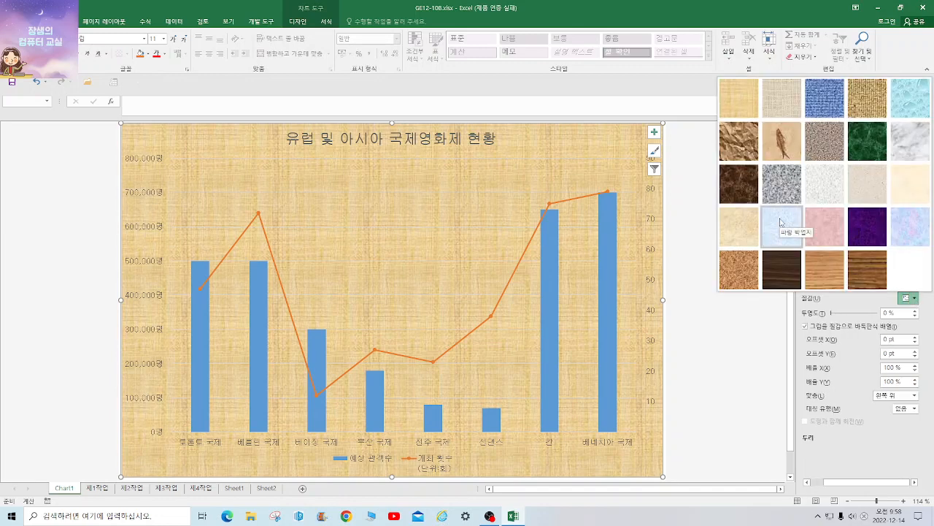
left_click(732, 208)
Step: Fill the plot area of the chart with white
right_click(504, 172)
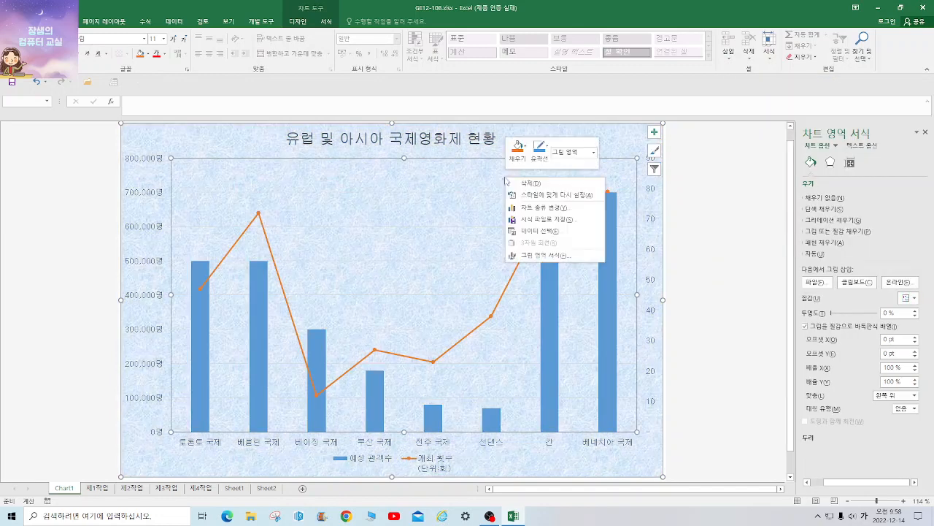
left_click(527, 150)
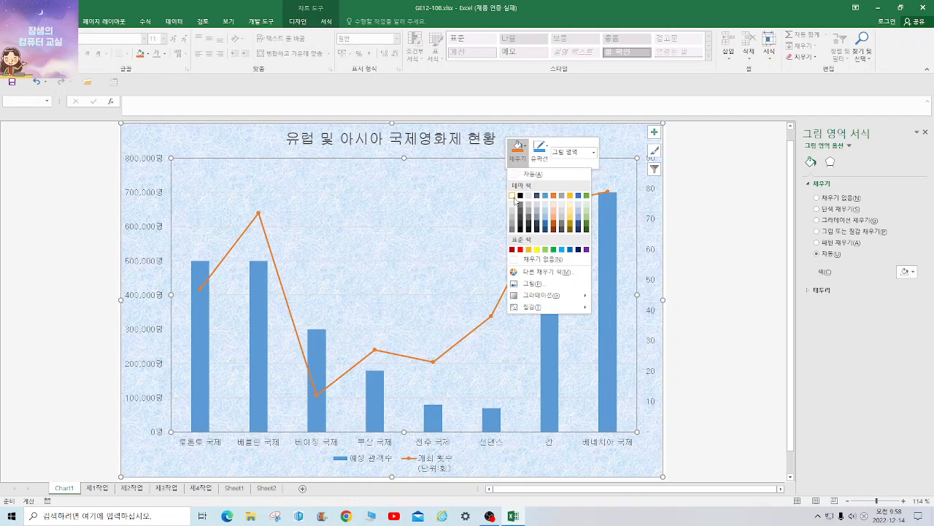
left_click(514, 194)
Step: Format the chart's major gridlines as black dashed lines
right_click(478, 192)
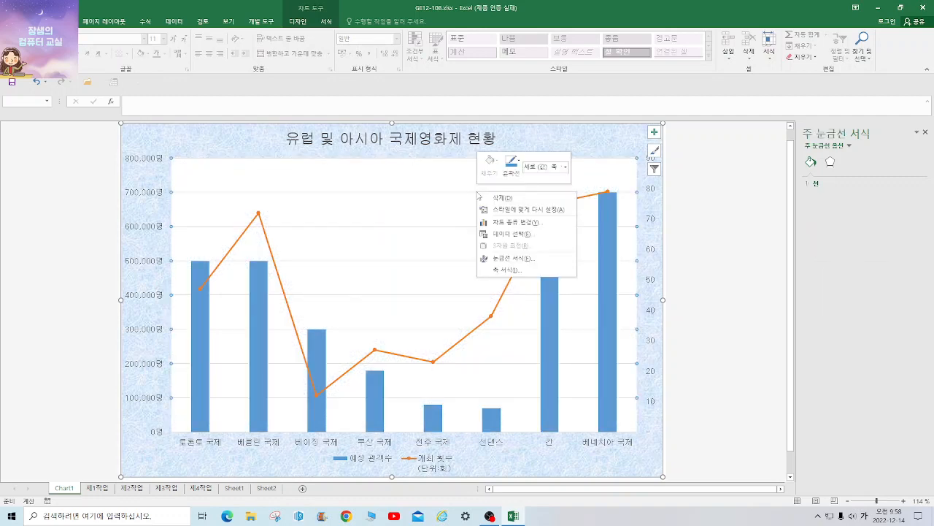
left_click(520, 259)
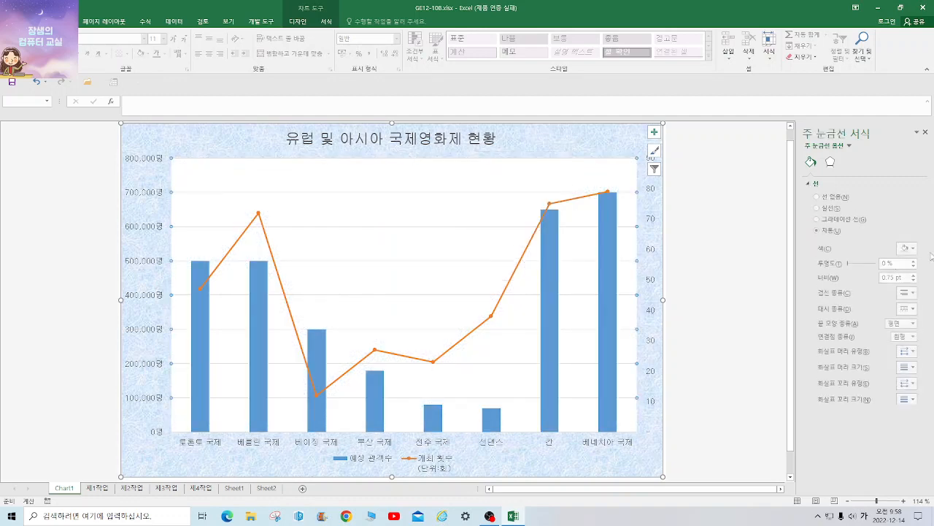
left_click(912, 309)
left_click(908, 322)
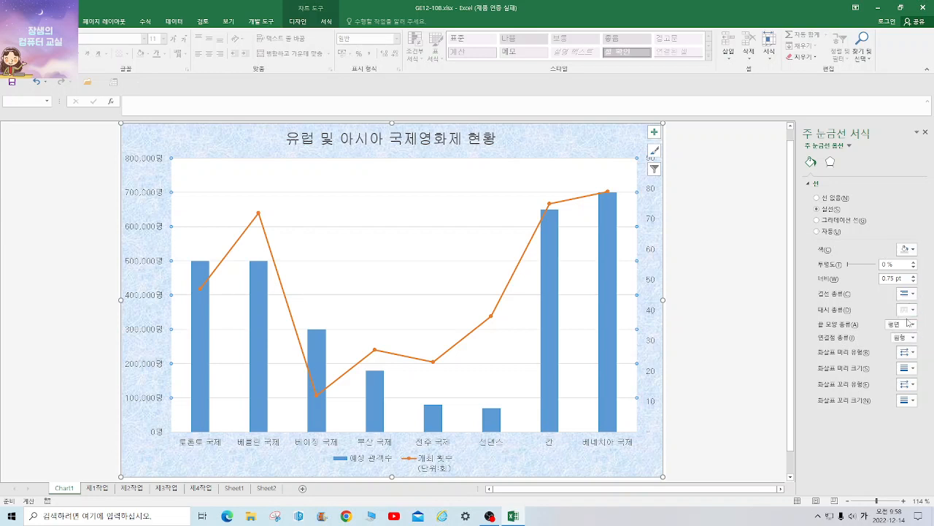
left_click(905, 248)
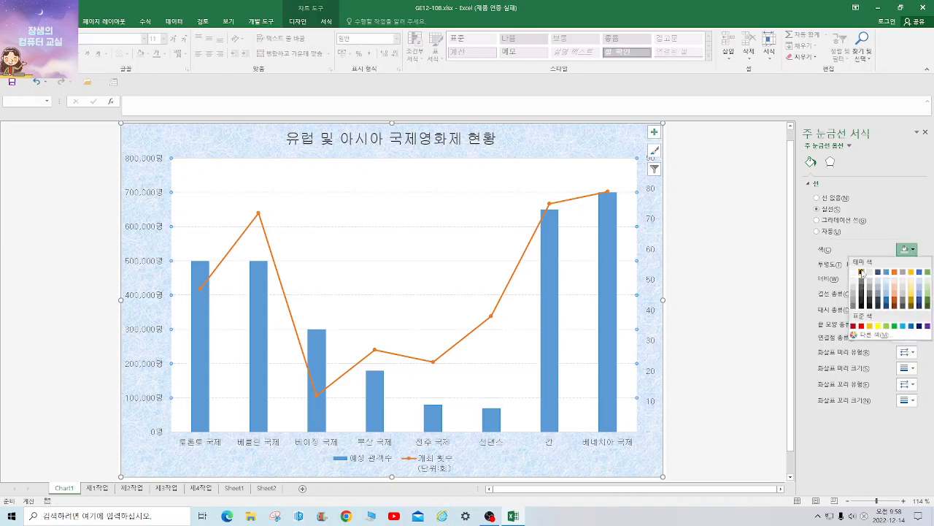
left_click(861, 272)
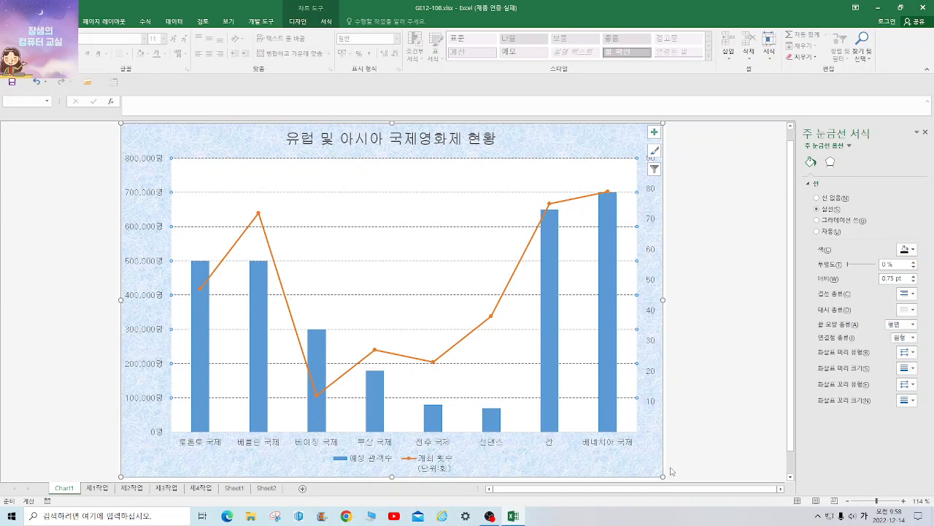
Step: Fill the chart title box with white and give it a solid outline
left_click(417, 143)
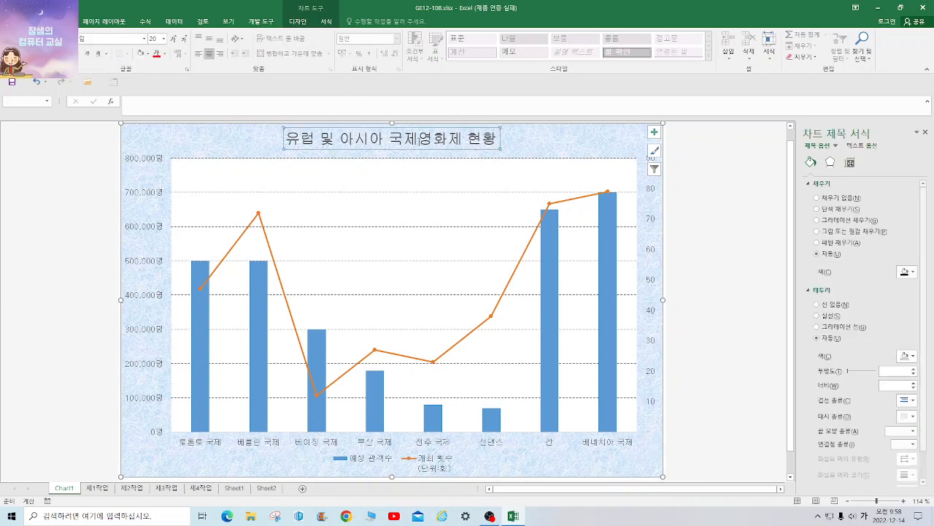
left_click(326, 22)
left_click(362, 34)
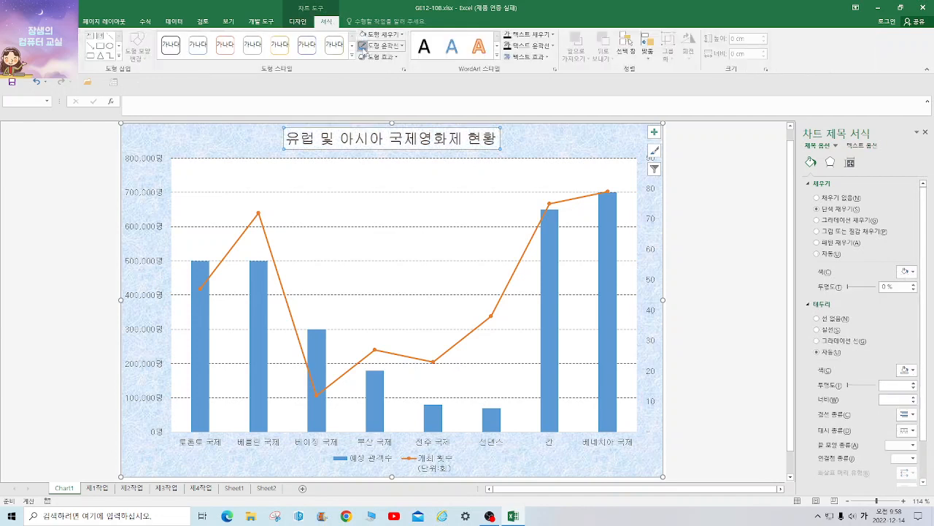
left_click(362, 46)
left_click(748, 252)
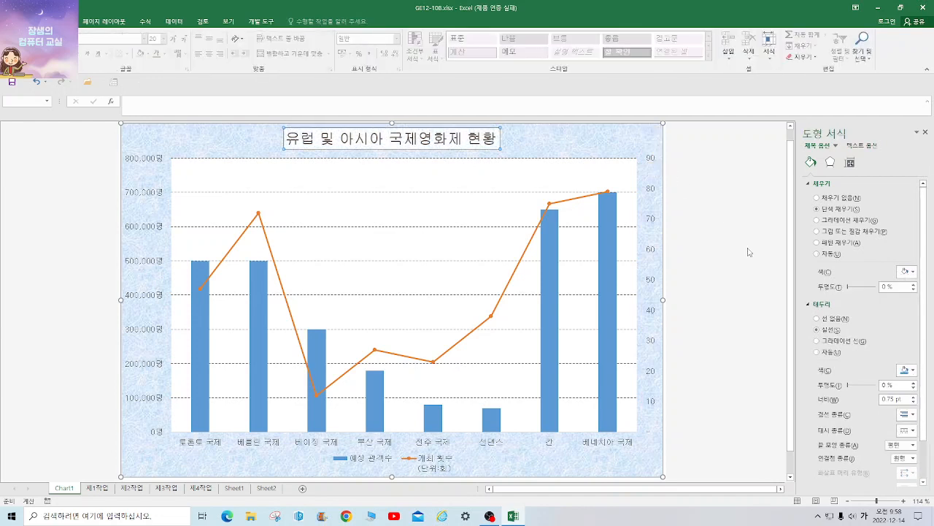
Step: Apply a solid outline to the chart's primary vertical, secondary vertical and horizontal axes
left_click(653, 294)
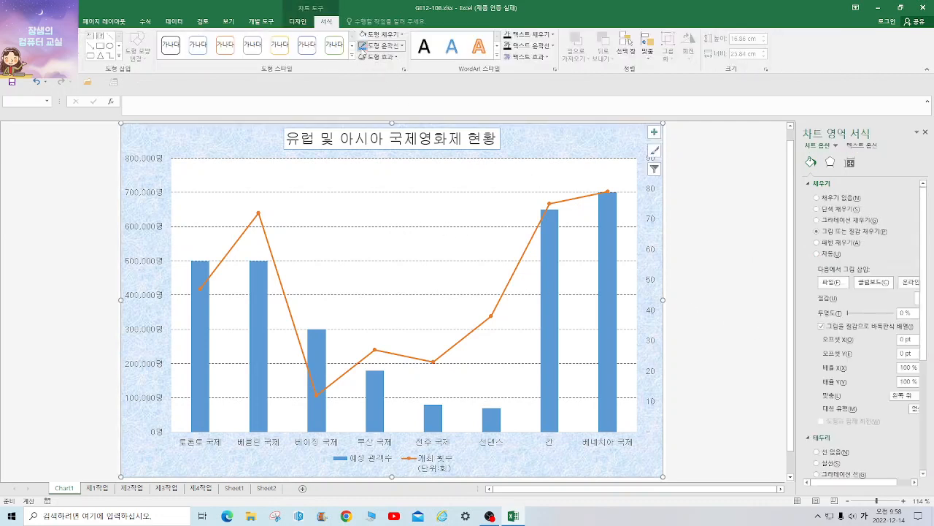
left_click(146, 202)
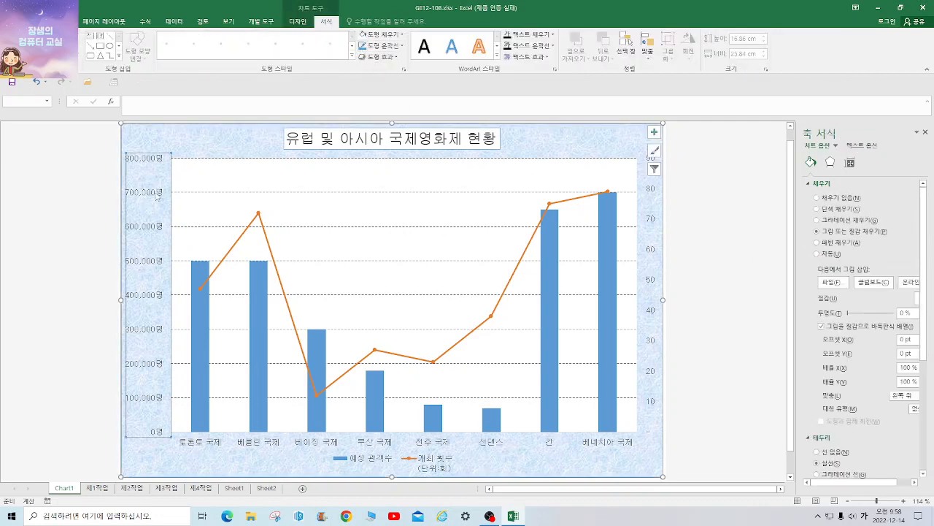
left_click(654, 195)
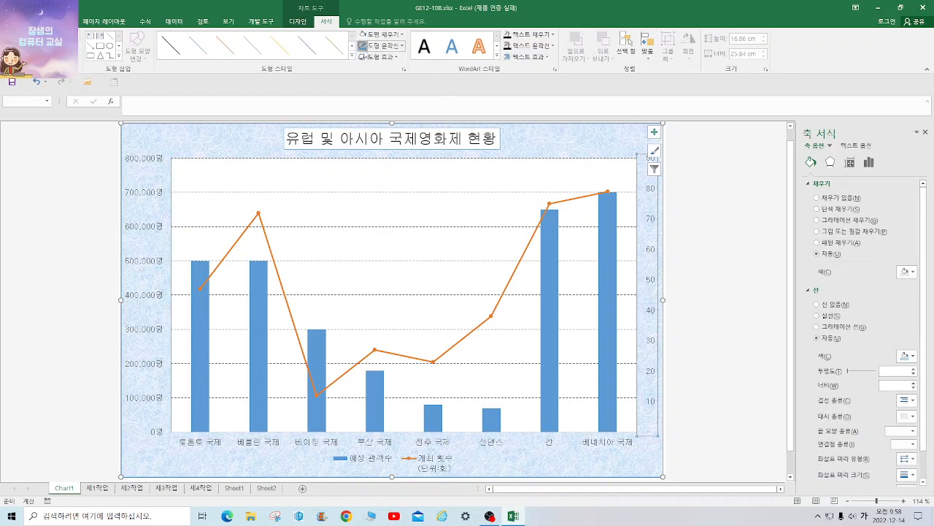
left_click(363, 46)
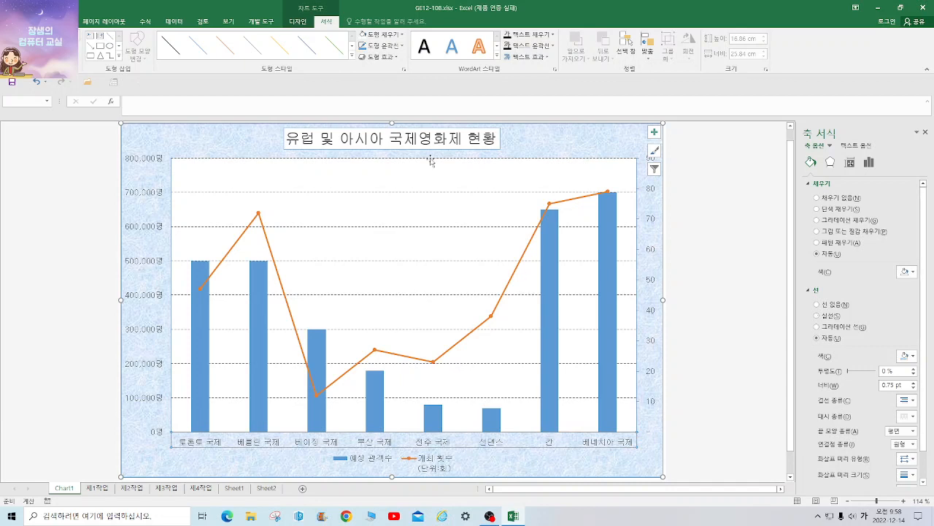
left_click(363, 45)
left_click(744, 330)
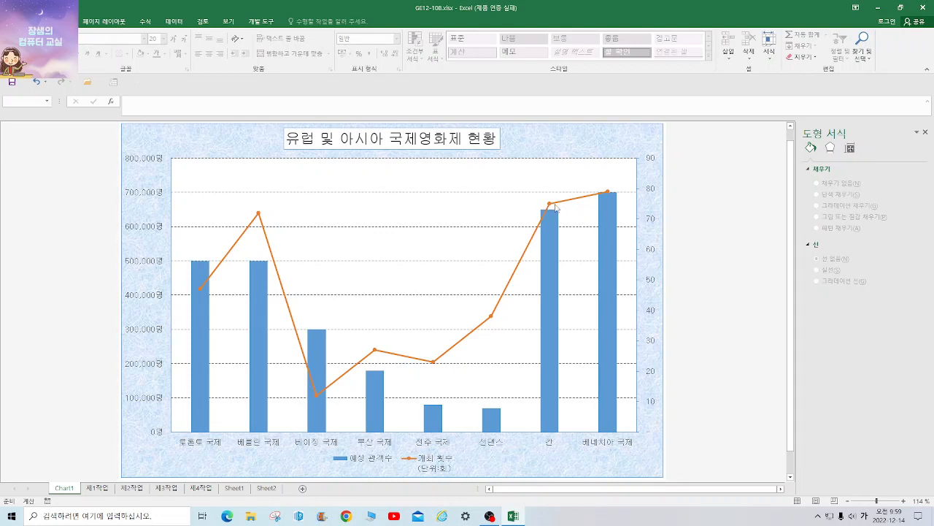
Step: Change the 개최 횟수 line series markers to the built-in triangle type with size 10
right_click(550, 205)
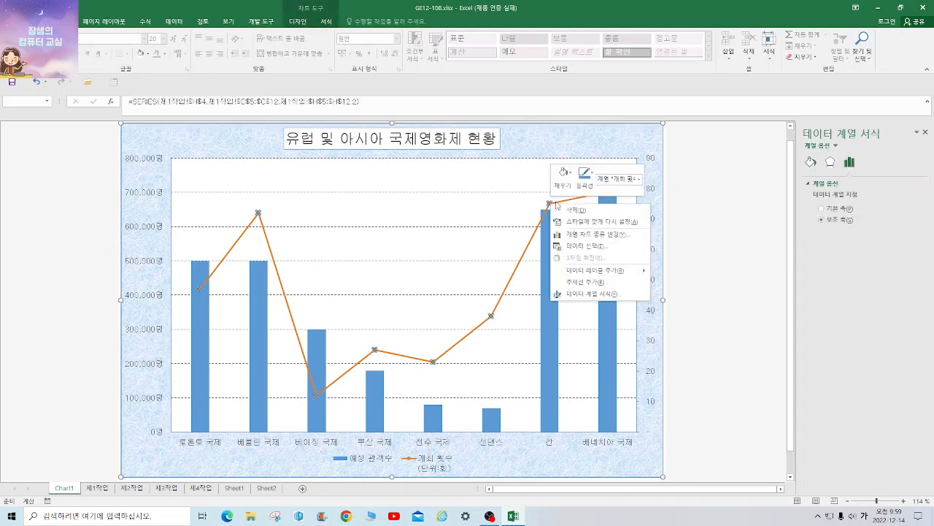
left_click(613, 294)
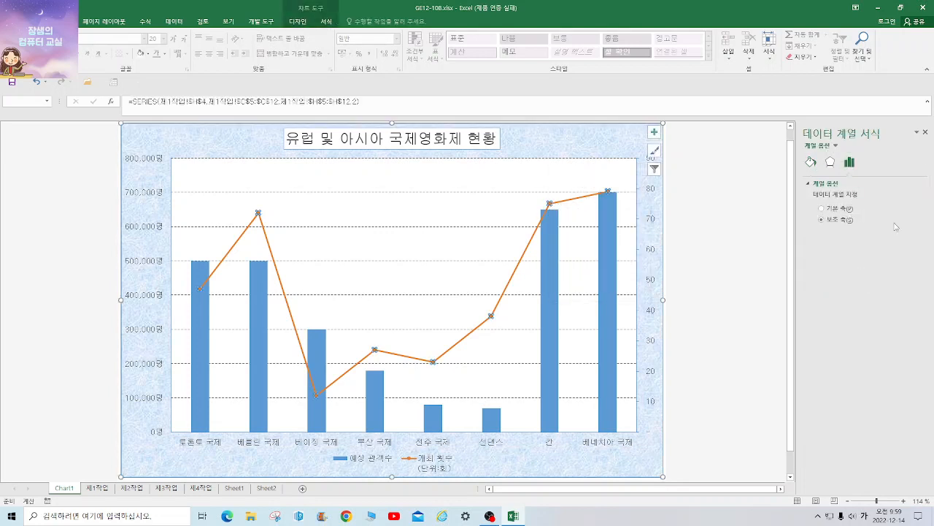
left_click(810, 162)
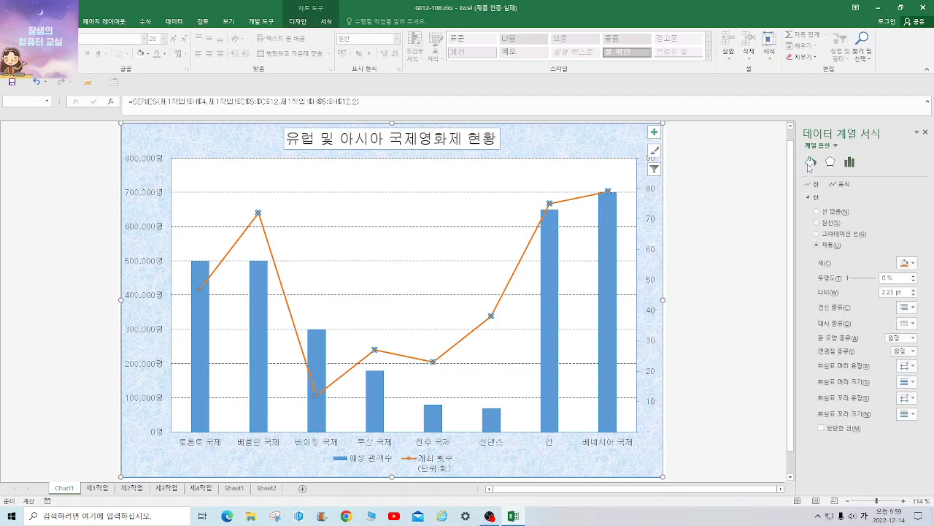
left_click(843, 185)
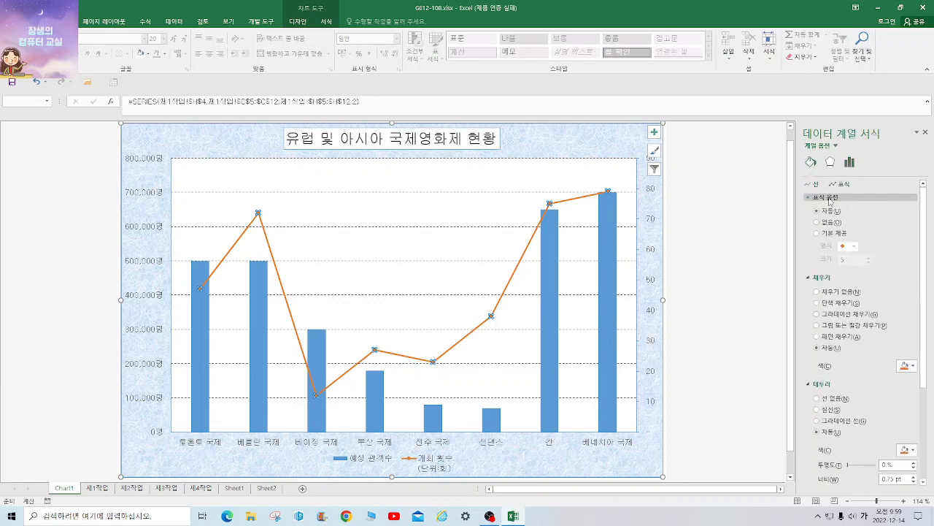
left_click(827, 237)
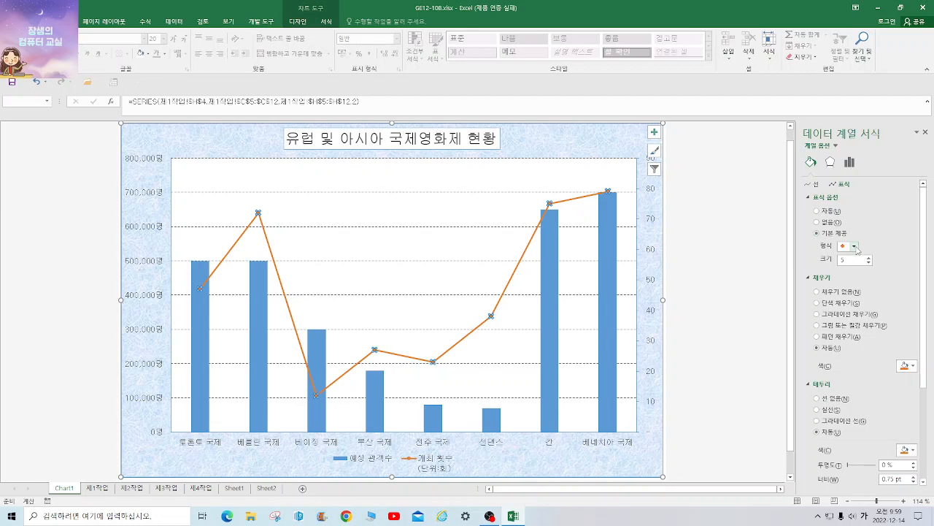
left_click(854, 246)
left_click(850, 276)
type("10")
key("Return")
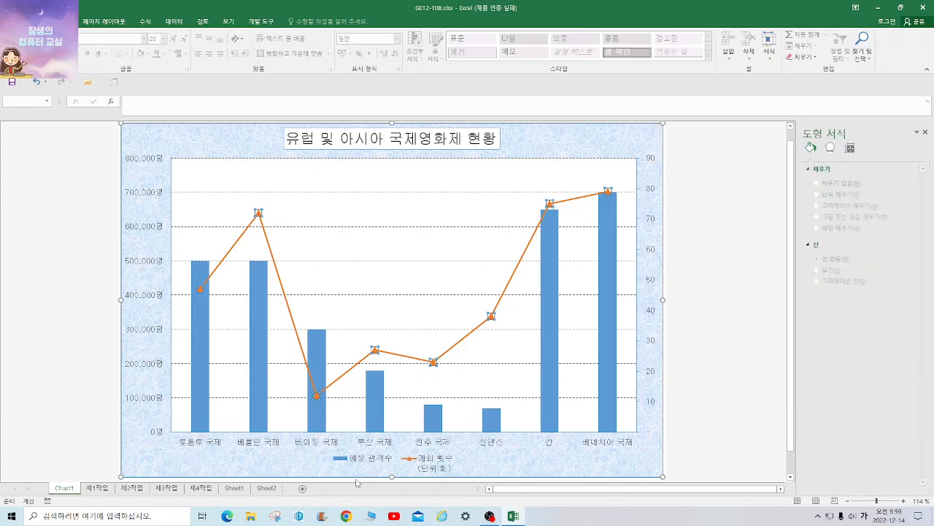
Step: Check the 제4작업 sample chart and add a data label to only the 베네치아 국제 column on Chart1
left_click(210, 489)
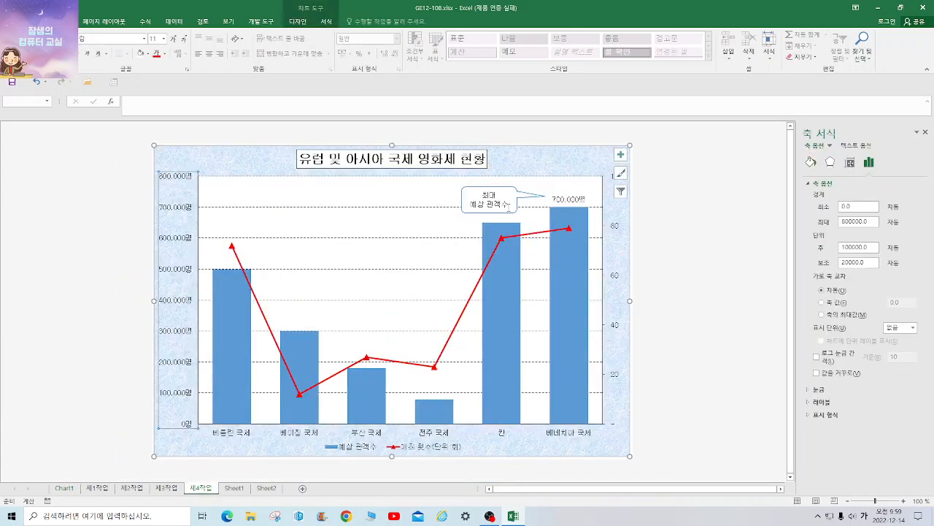
left_click(65, 487)
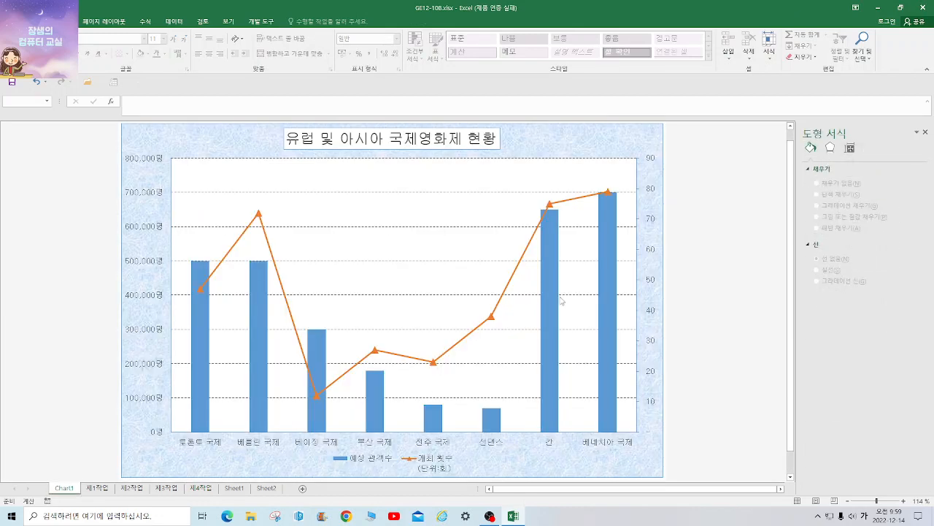
left_click(609, 209)
left_click(609, 210)
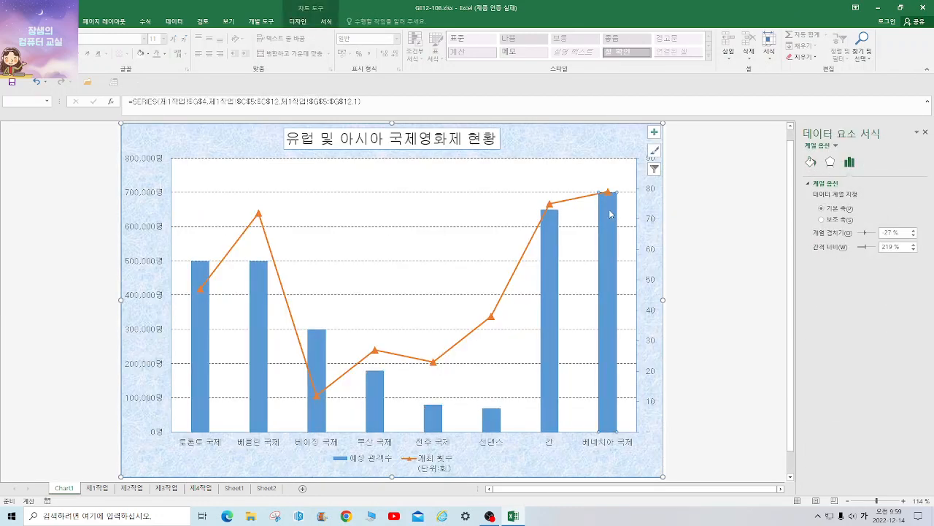
right_click(610, 210)
left_click(673, 277)
Step: Insert a rounded callout pointing at the 700,000명 label, enter 최대 and 예상관객수 on two lines, and enlarge it to fit the text
left_click(65, 21)
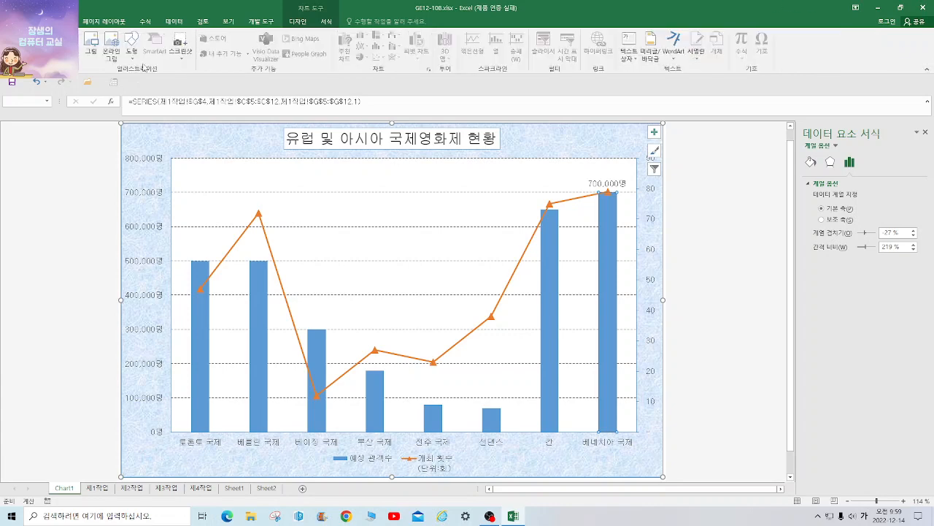
left_click(134, 59)
left_click(138, 332)
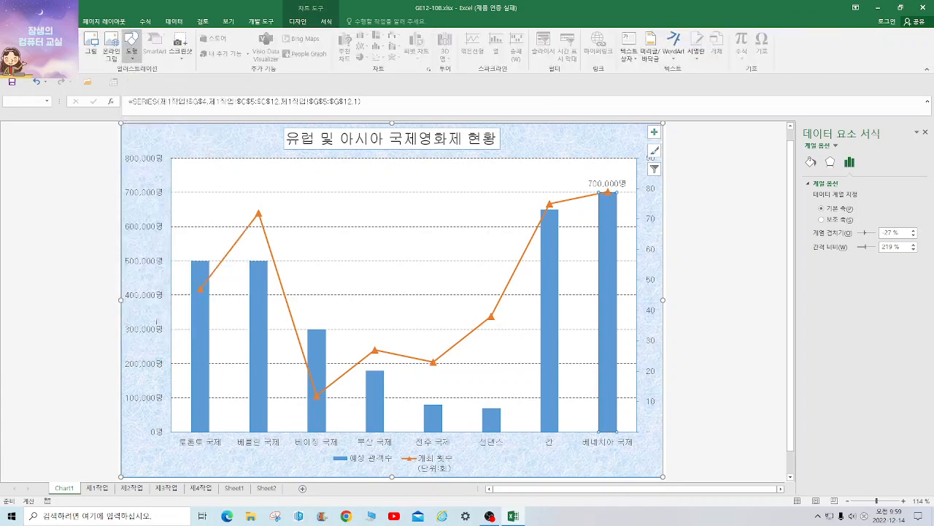
mouse_move(504, 165)
left_mouse_down()
mouse_move(566, 195)
mouse_move(522, 198)
mouse_move(585, 189)
left_mouse_up()
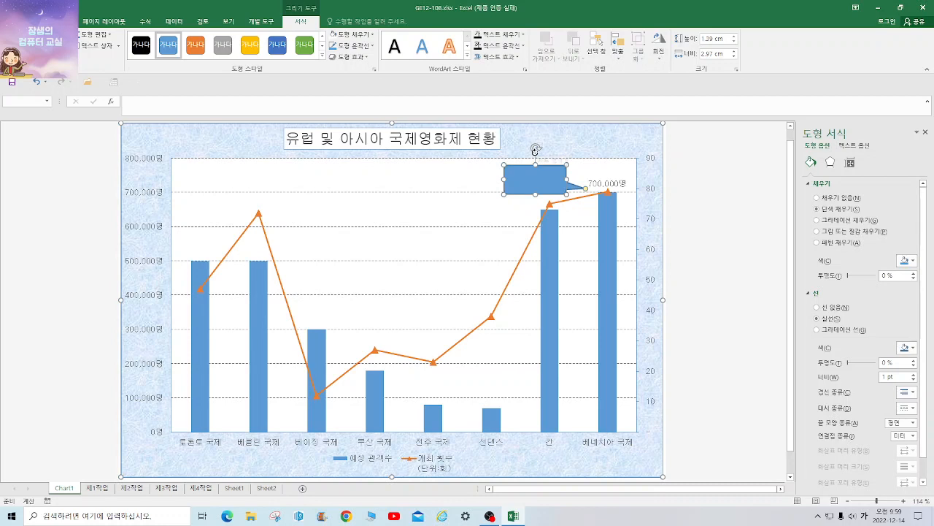
type("최대 예상")
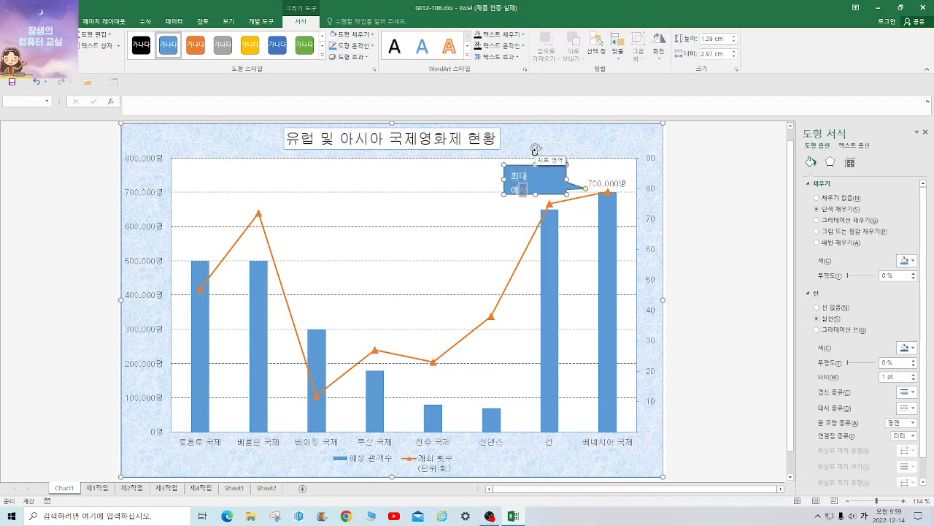
type("관객수")
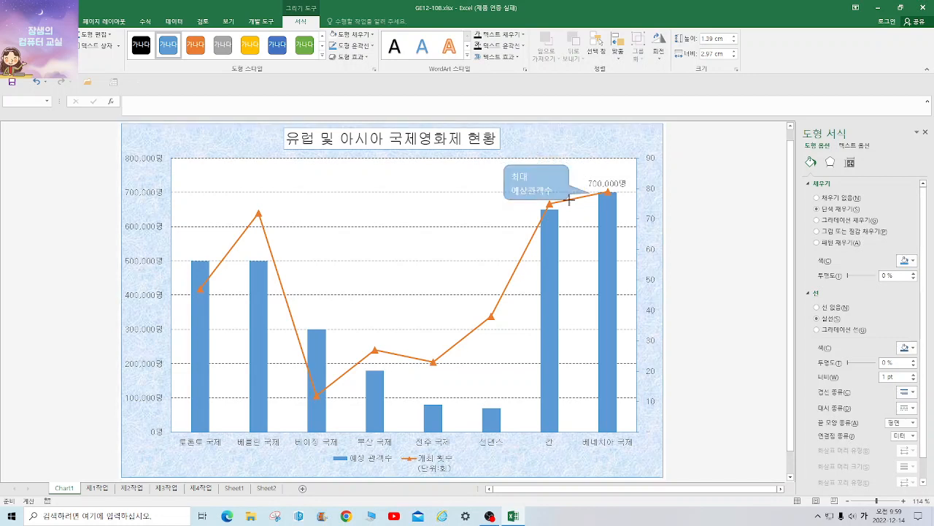
left_click_drag(567, 194, 569, 200)
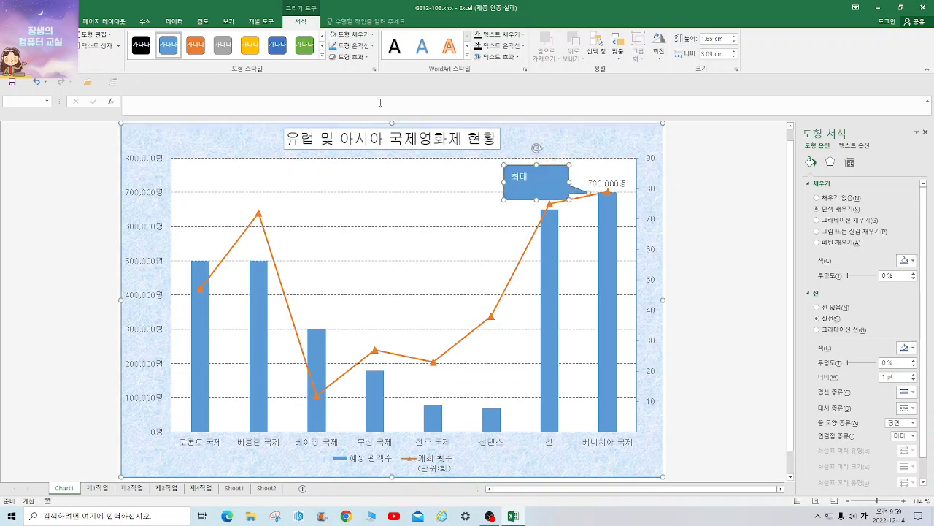
Step: Set the callout's text color to black and its shape fill to white
left_click(41, 21)
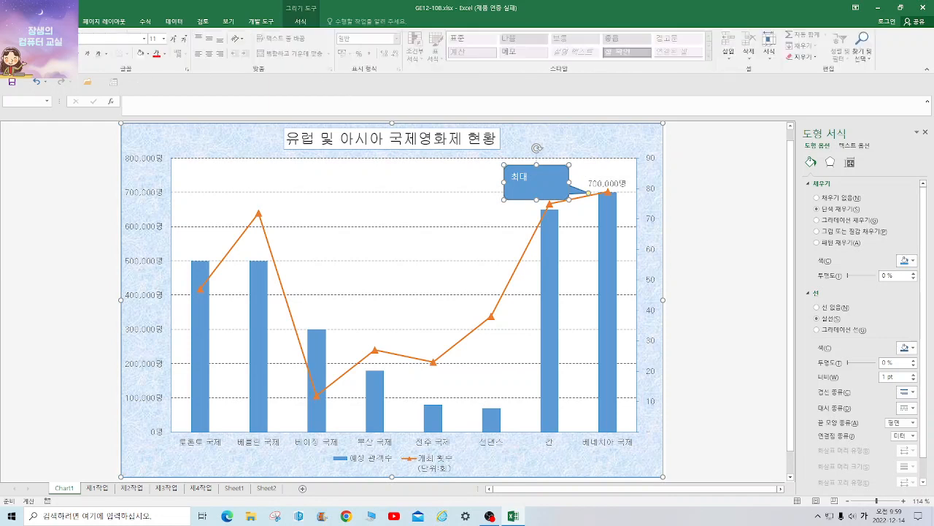
left_click(164, 54)
left_click(167, 70)
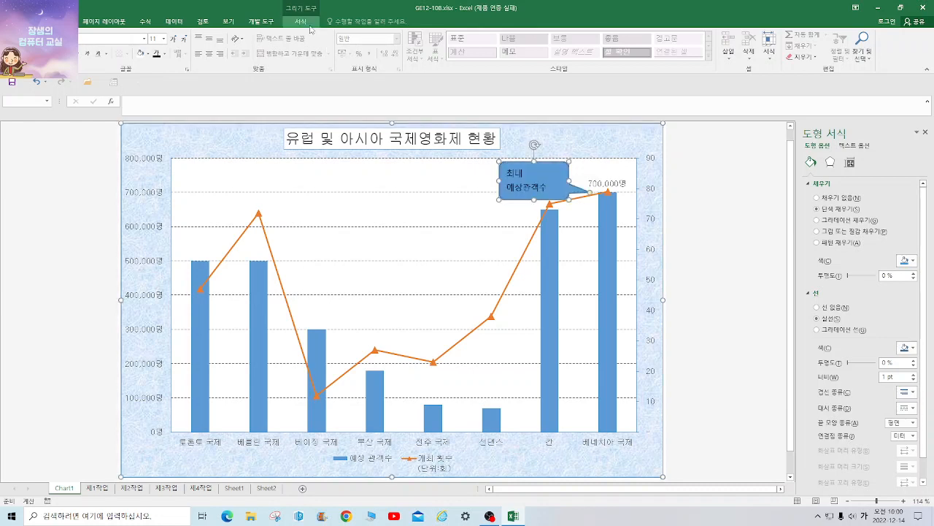
left_click(307, 25)
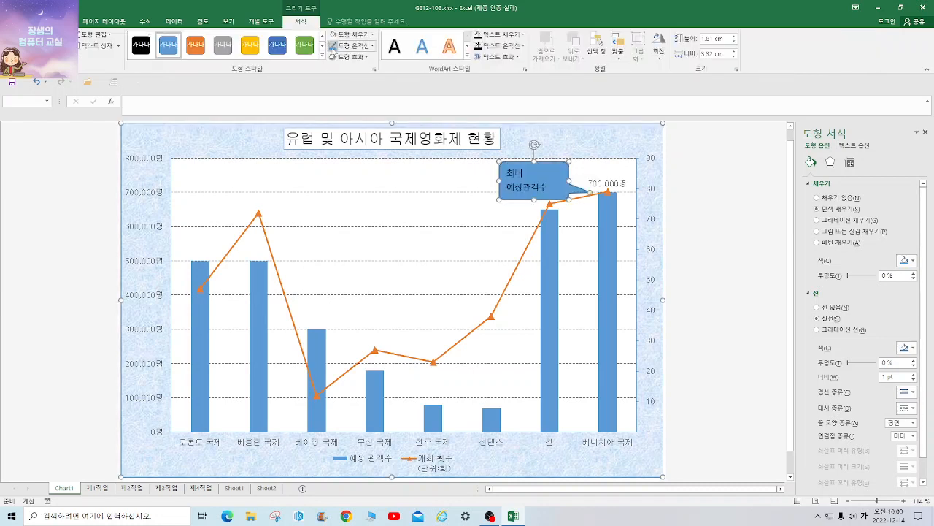
left_click(352, 34)
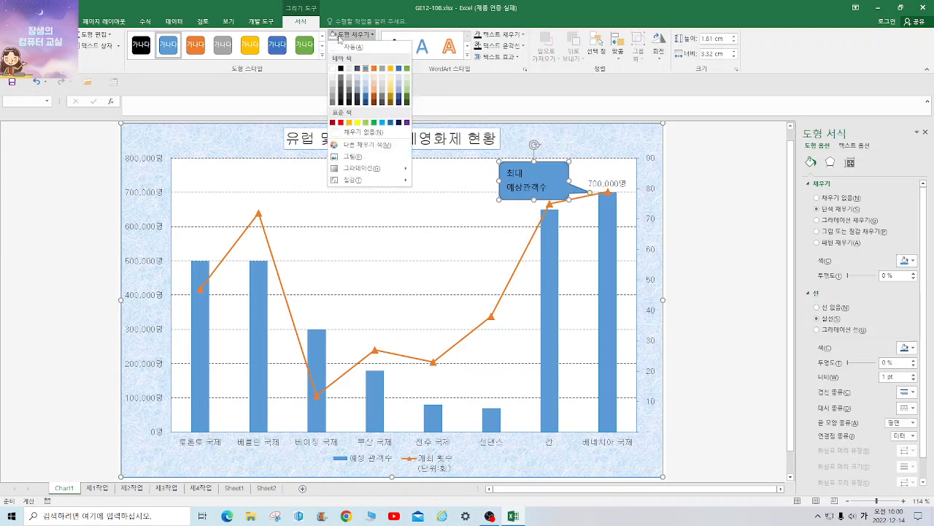
left_click(348, 49)
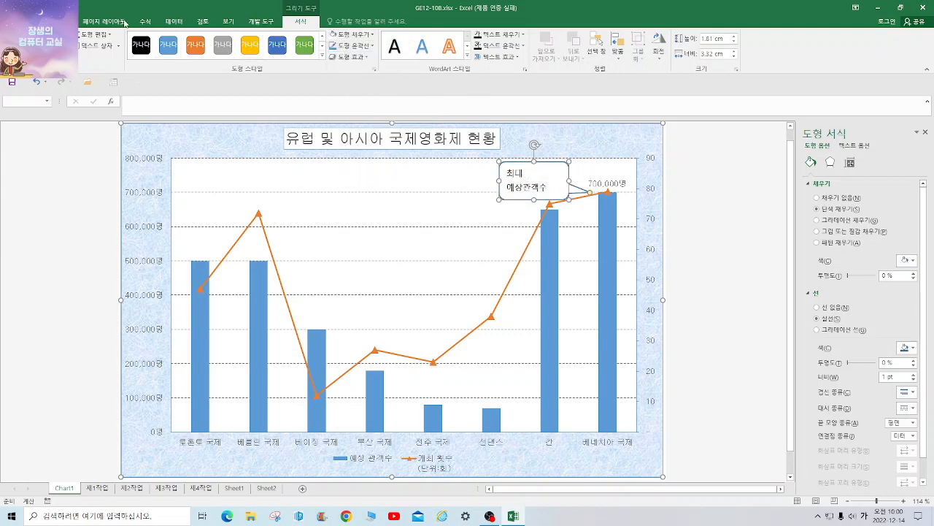
Step: Center the callout text both vertically and horizontally
left_click(41, 22)
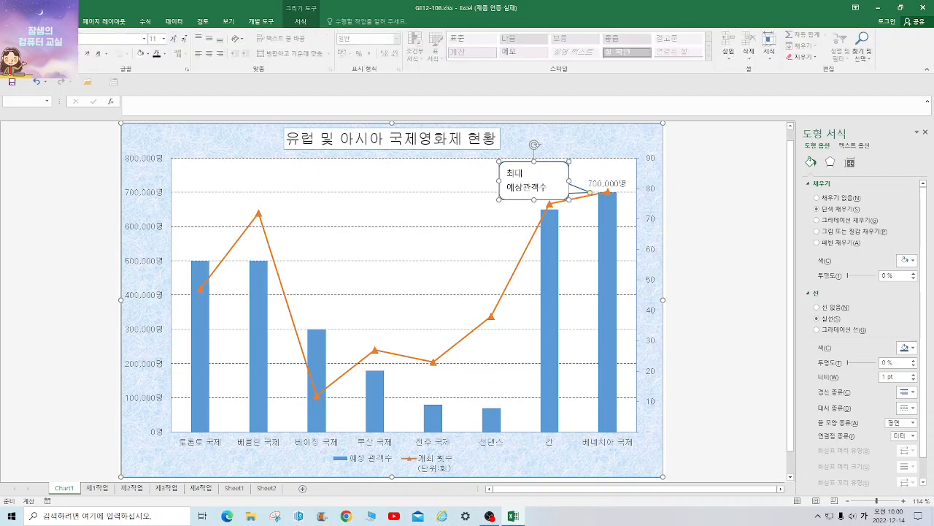
left_click(209, 40)
left_click(209, 54)
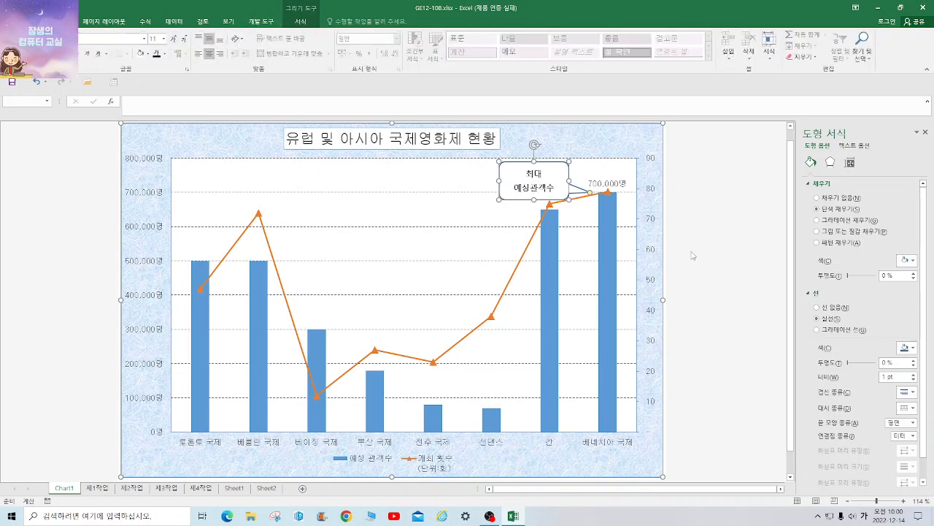
Step: Check the 제4작업 sample chart and exclude the 토론토 국제, 전주 국제 and 선댄스 categories from the Chart1 data source
left_click(694, 256)
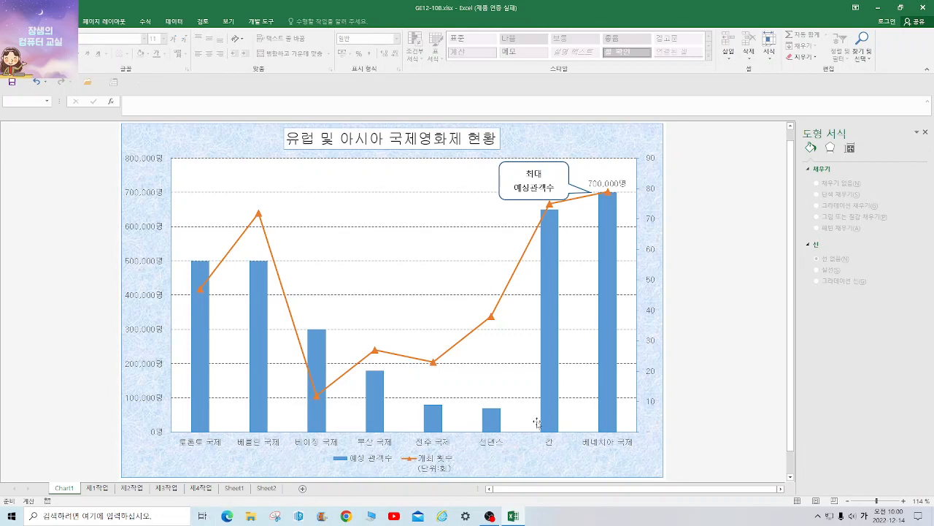
left_click(203, 489)
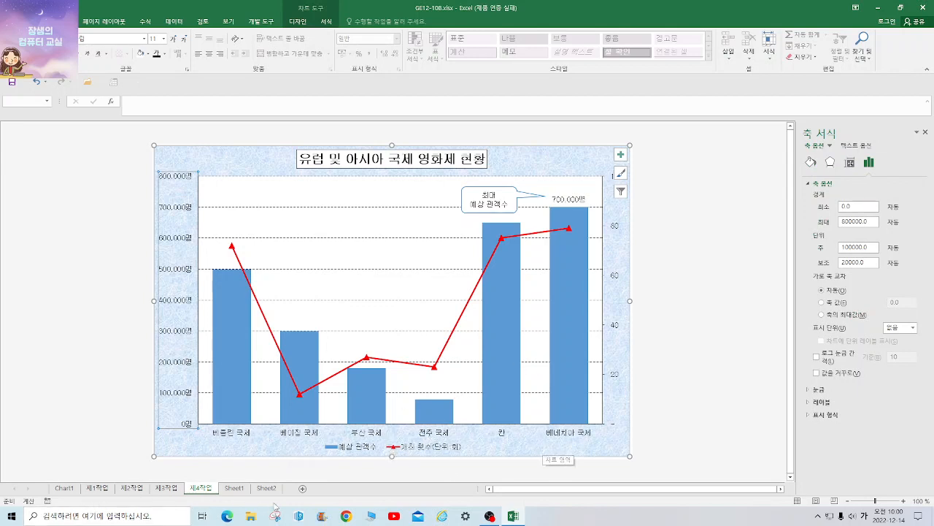
left_click(64, 487)
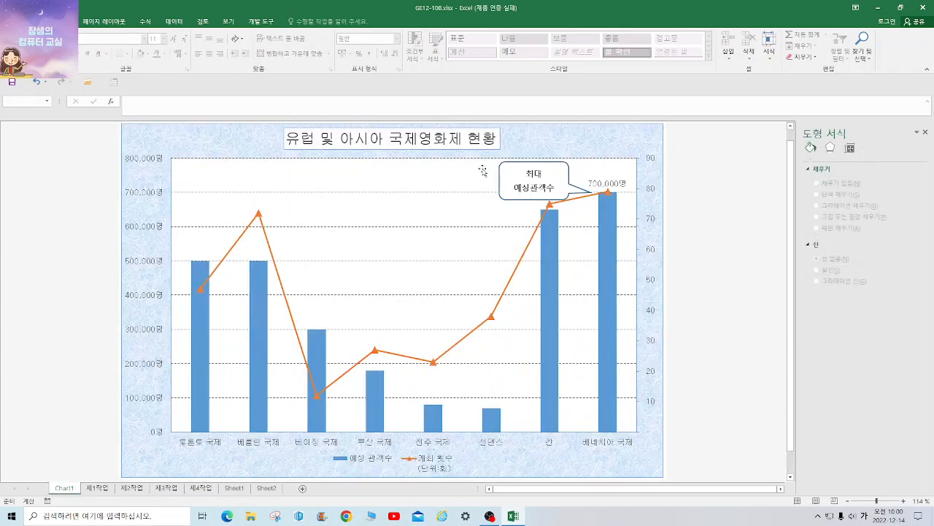
right_click(425, 170)
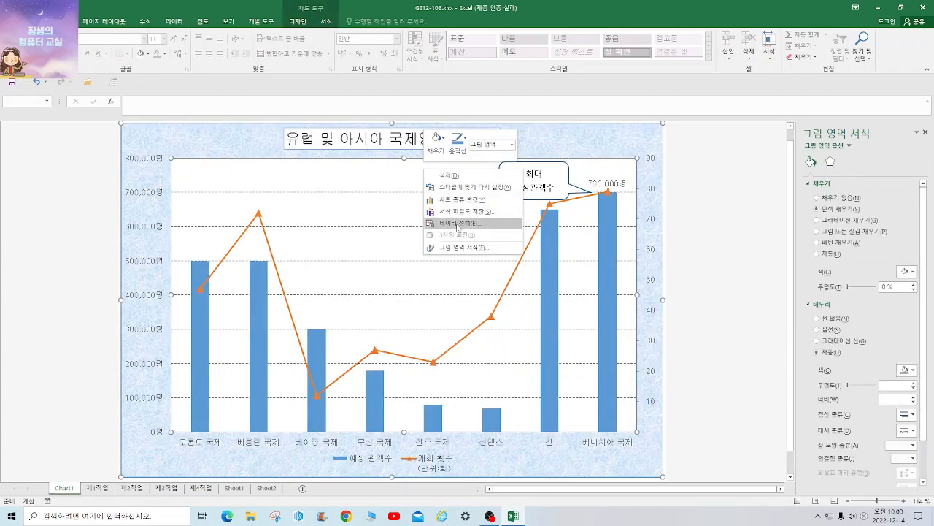
left_click(457, 223)
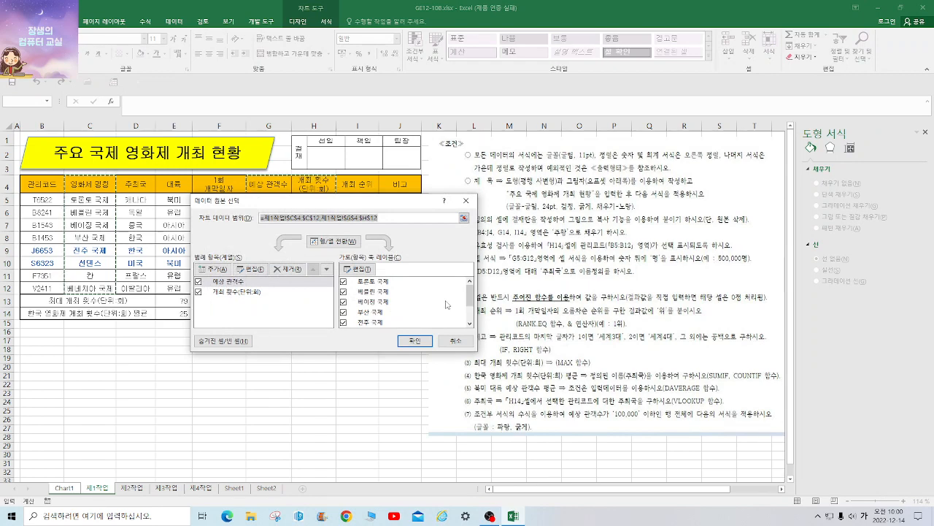
left_click(343, 281)
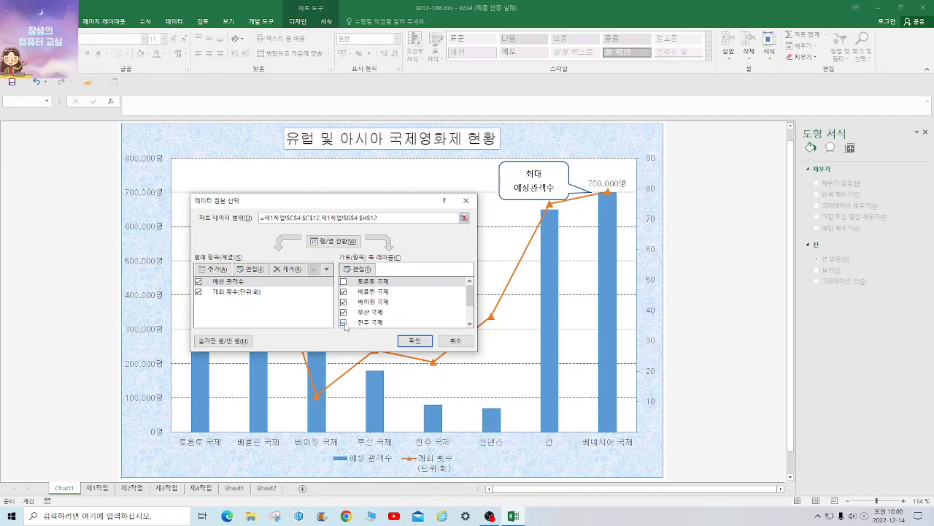
left_click(343, 322)
left_click_drag(469, 293, 468, 319)
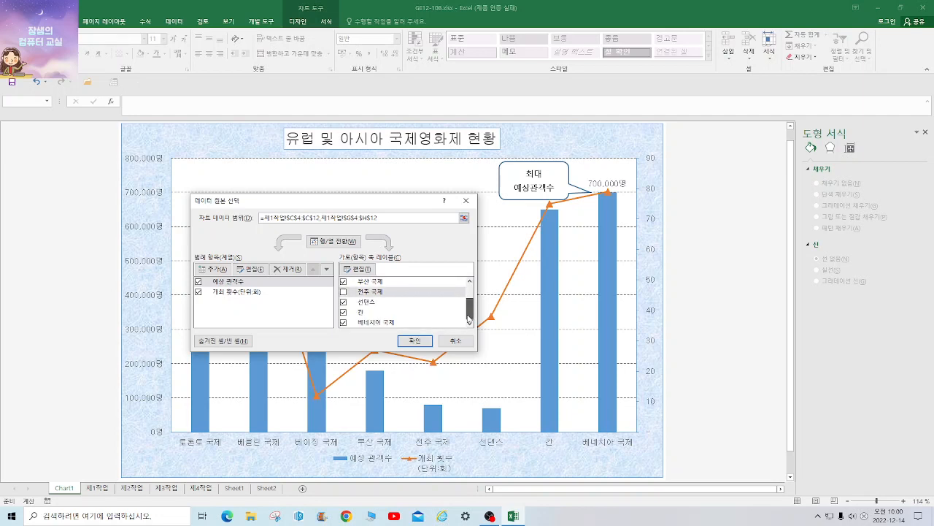
left_click(343, 301)
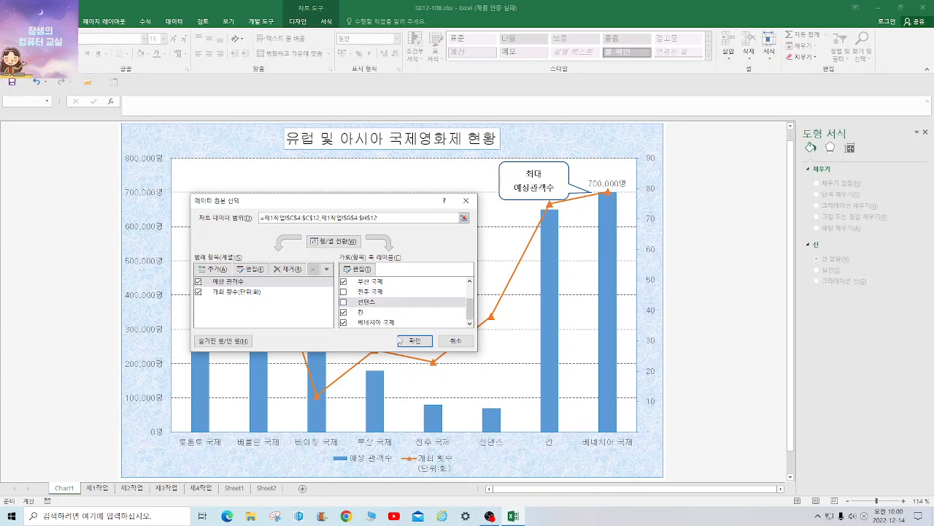
left_click(415, 340)
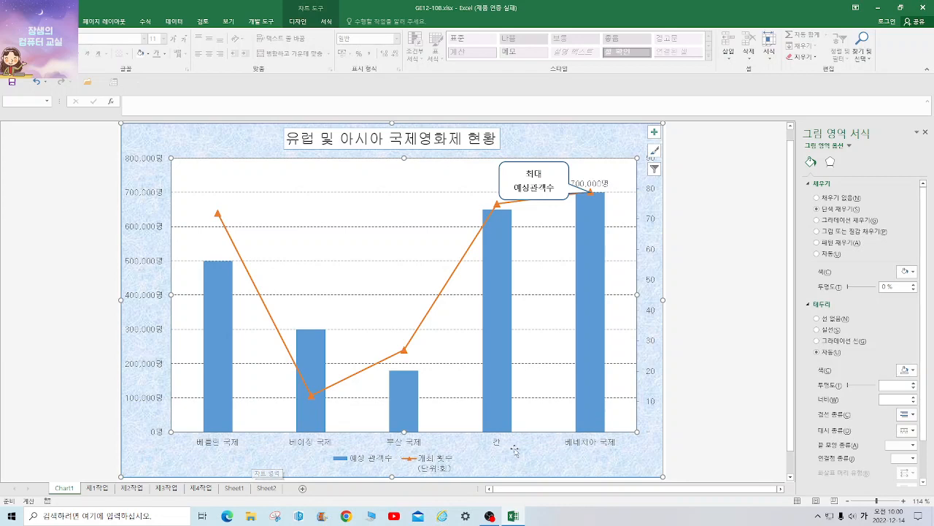
Step: Compare Chart1 with the 제4작업 sample and include the 전주 국제 category in the chart's data source again
left_click(202, 488)
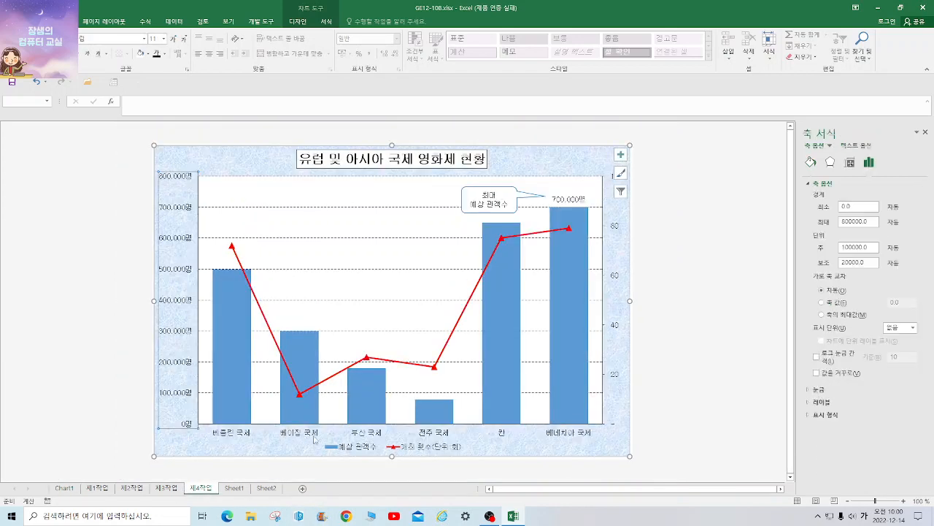
left_click(64, 489)
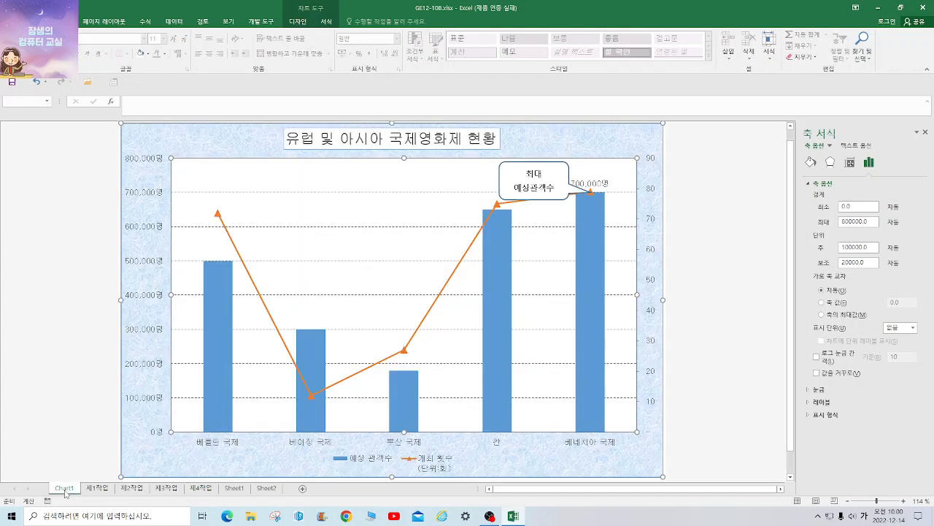
left_click(381, 244)
right_click(434, 211)
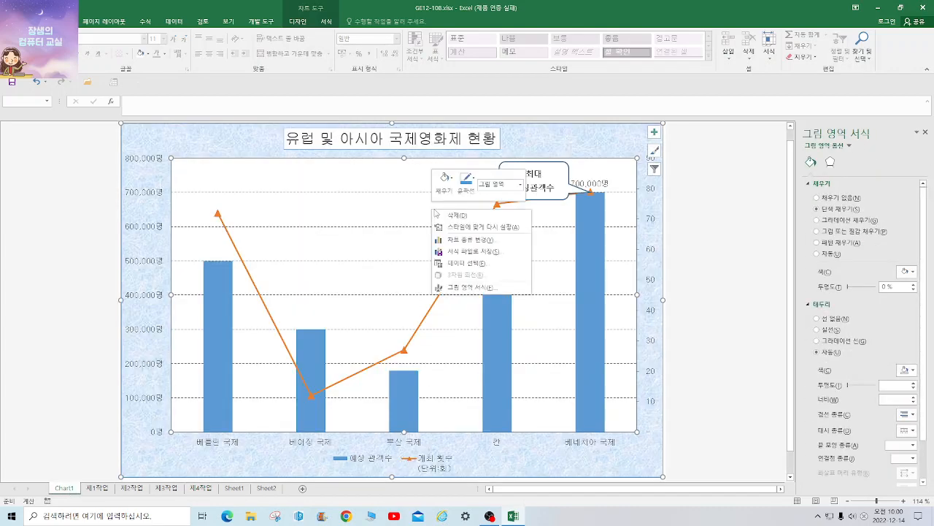
left_click(481, 263)
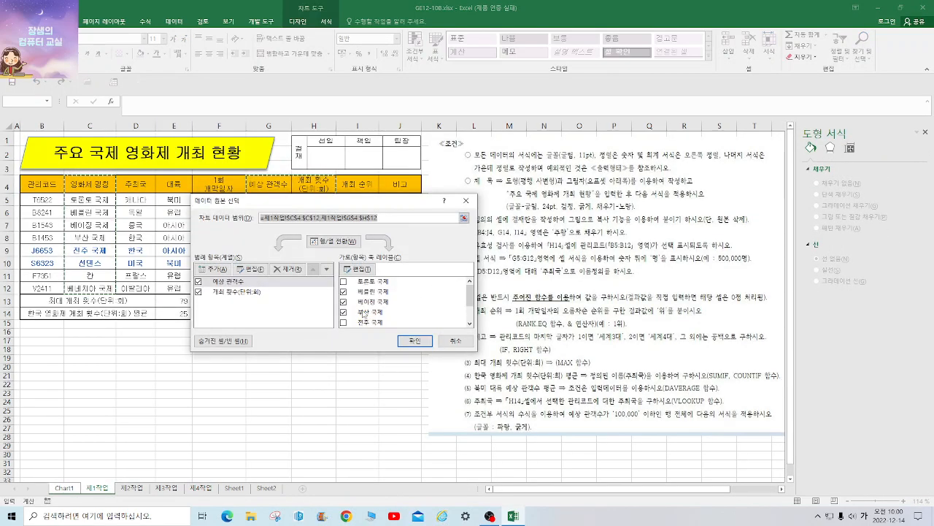
left_click(343, 322)
left_click(415, 341)
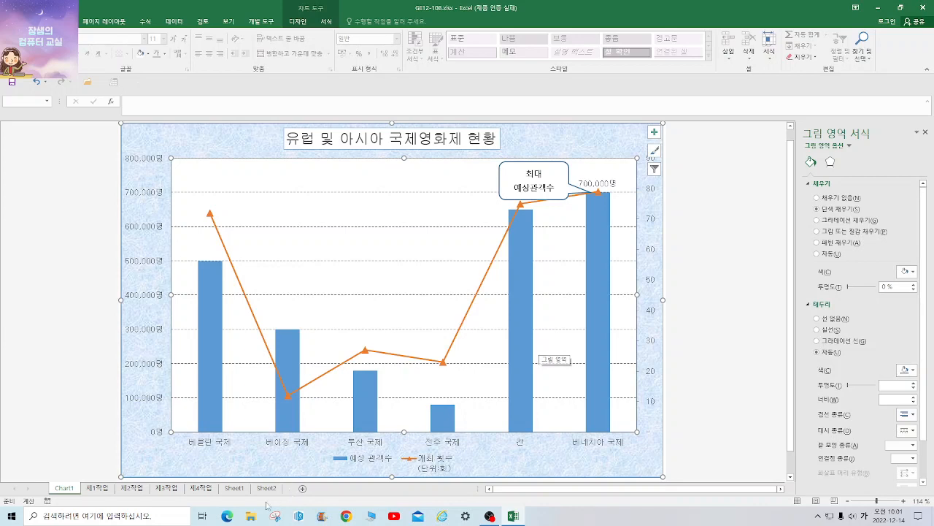
Step: Check the sample's legend and rename the line series in the Chart1 data source as 개최횟수(단위:회) on one line
left_click(202, 488)
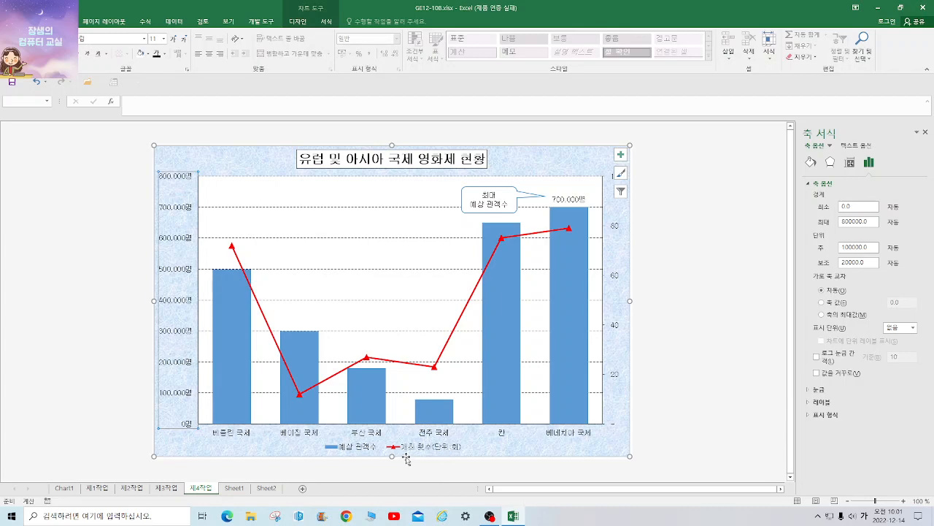
left_click(65, 489)
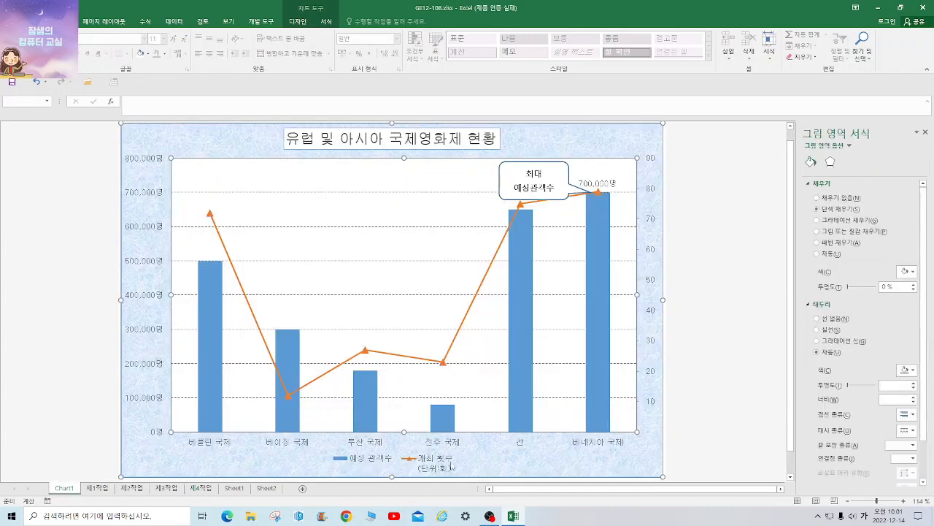
left_click(427, 467)
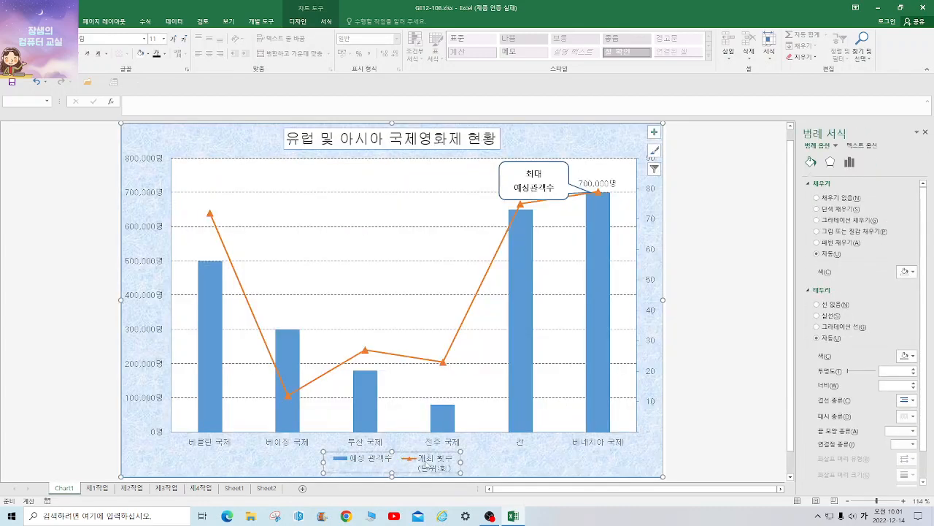
right_click(429, 459)
left_click(459, 429)
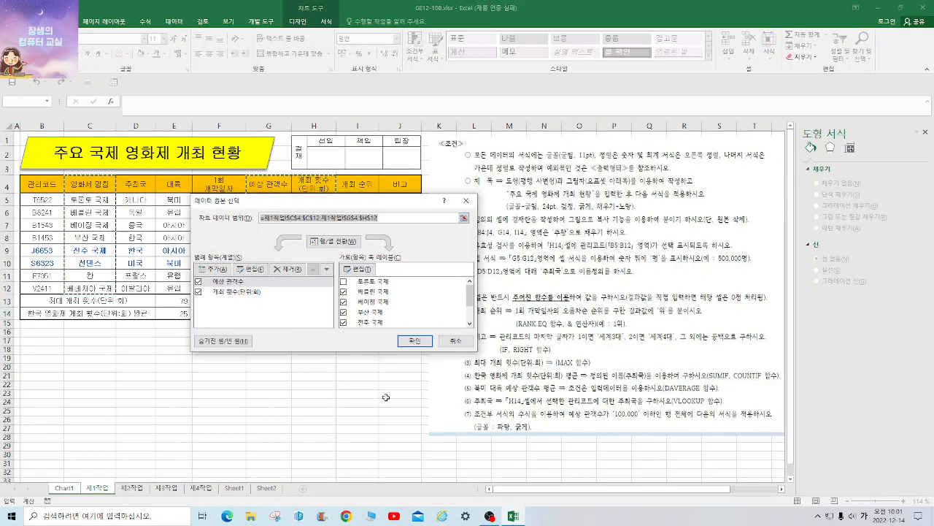
left_click(249, 291)
left_click(252, 269)
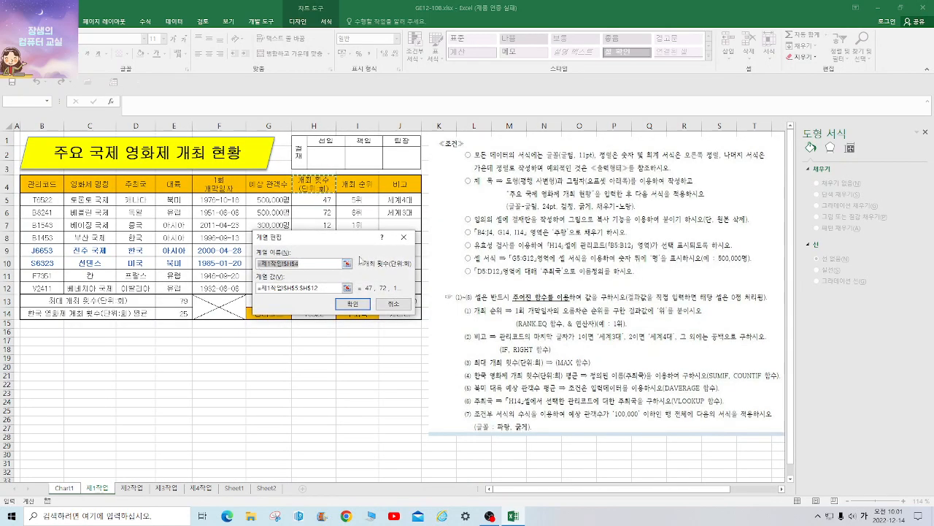
type("개최횟수")
type("(ㄷ")
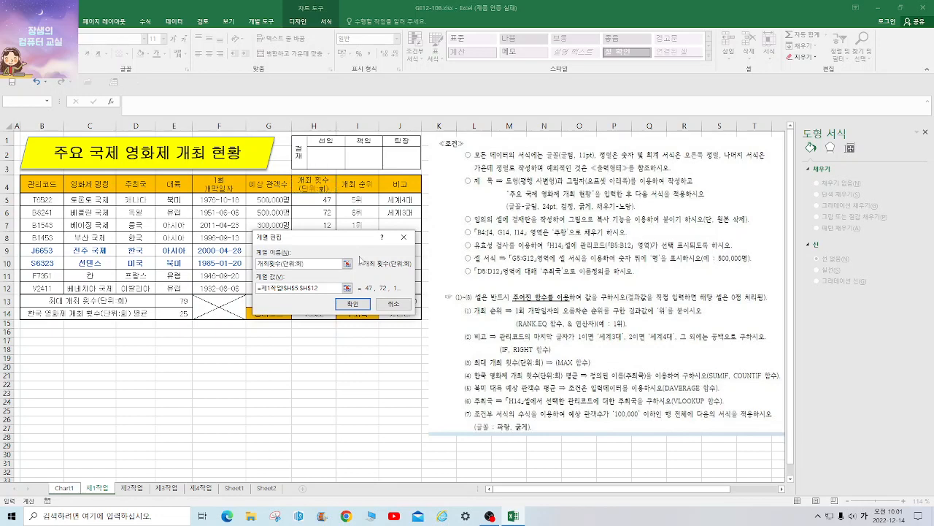
left_click(354, 304)
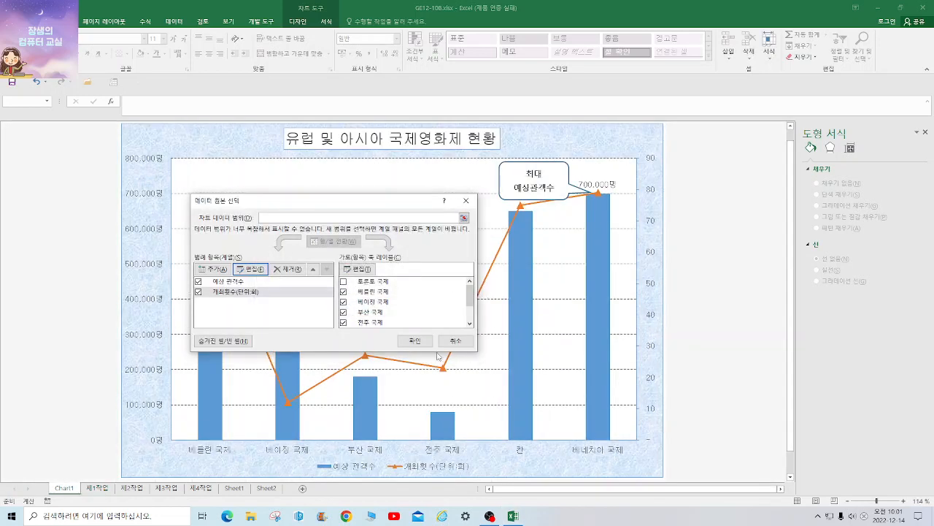
left_click(416, 342)
left_click(426, 470)
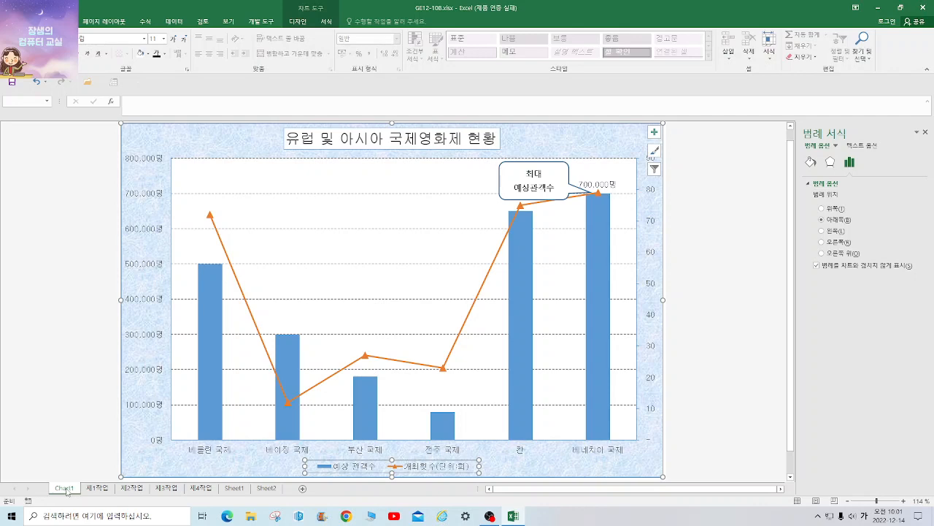
Step: Move the Chart1 sheet directly after 제4작업 and delete Sheet1 and Sheet2 from the workbook
left_click_drag(95, 477, 225, 486)
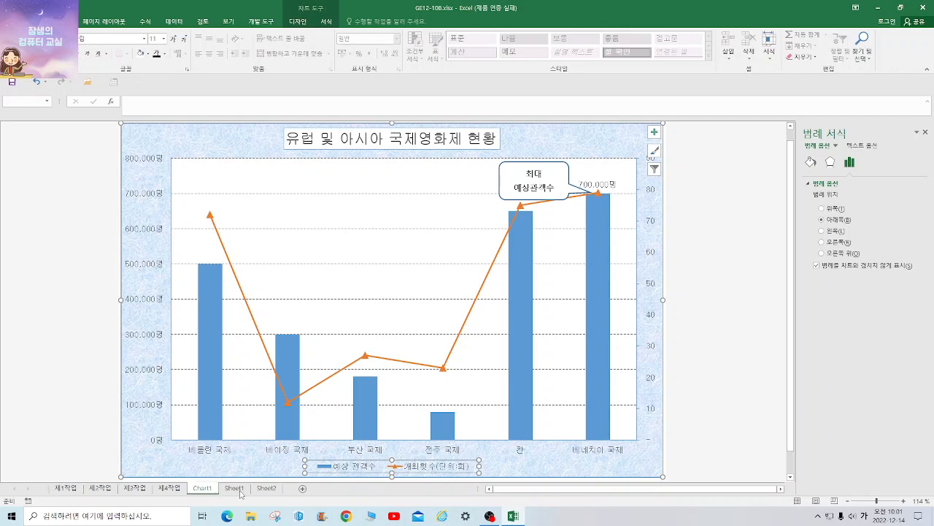
right_click(241, 492)
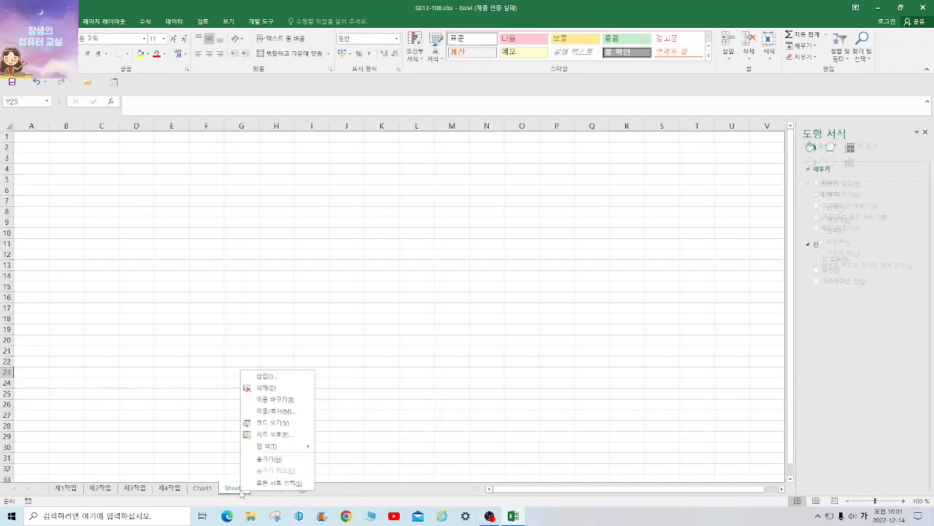
left_click(265, 389)
left_click(441, 288)
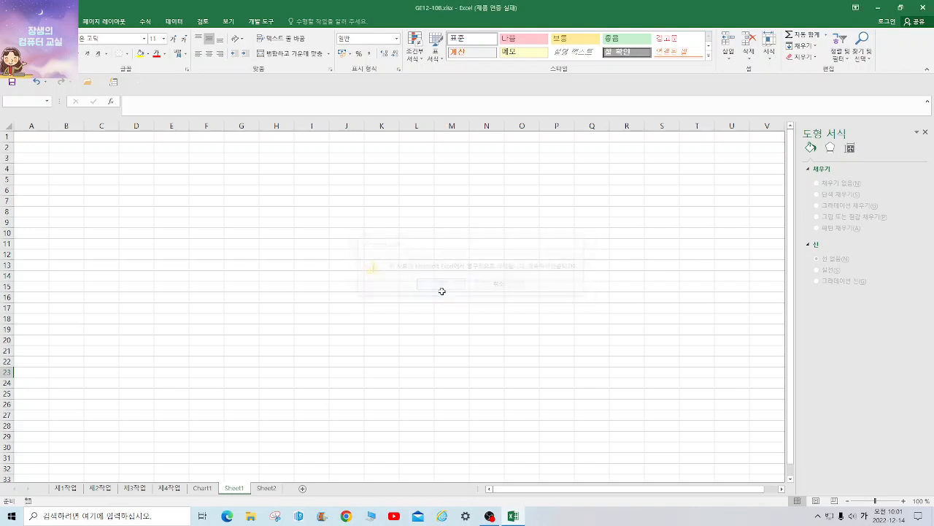
right_click(236, 488)
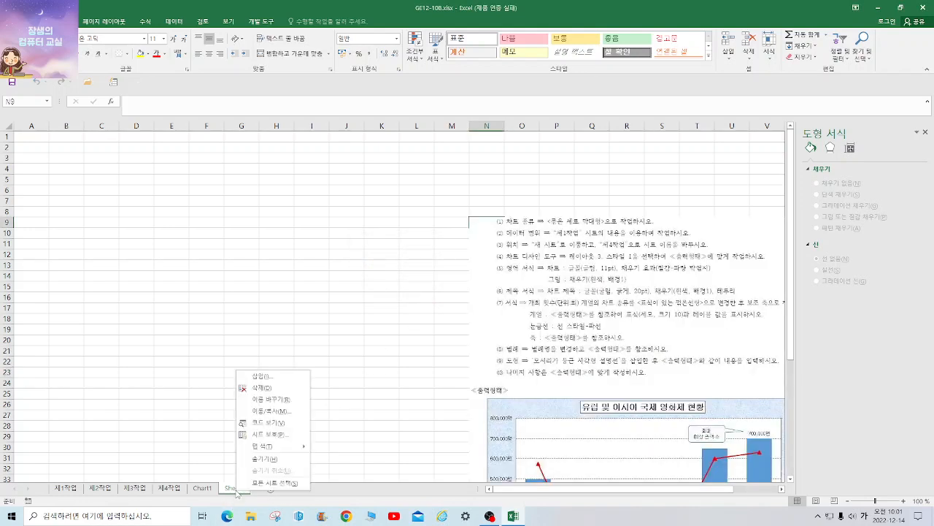
left_click(261, 388)
left_click(440, 284)
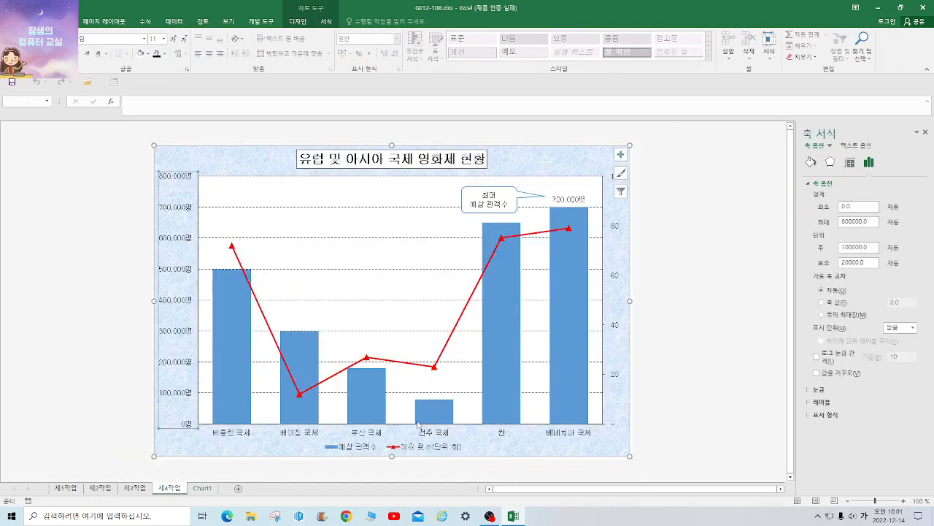
Step: Review the finished Chart1 against the 제4작업 sample, and look over the 제3작업, 제2작업 and 제1작업 sheets
left_click(205, 488)
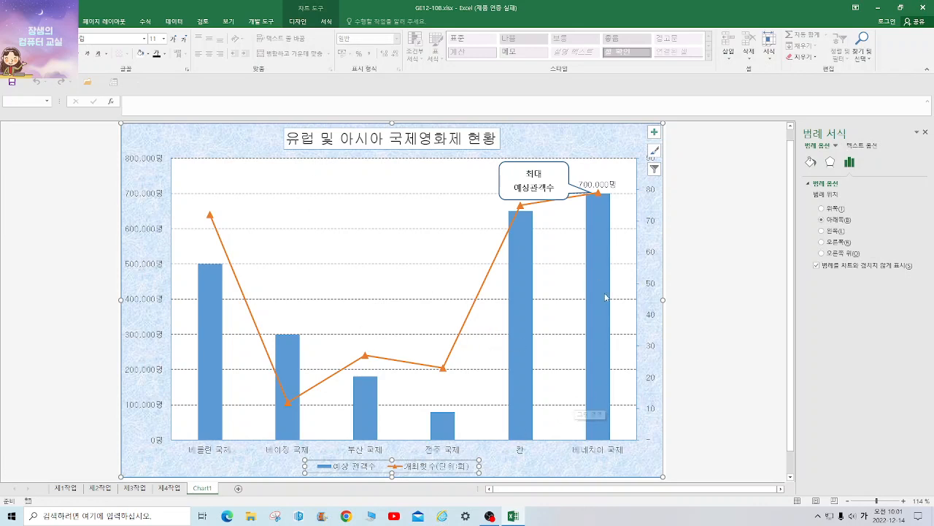
left_click(167, 488)
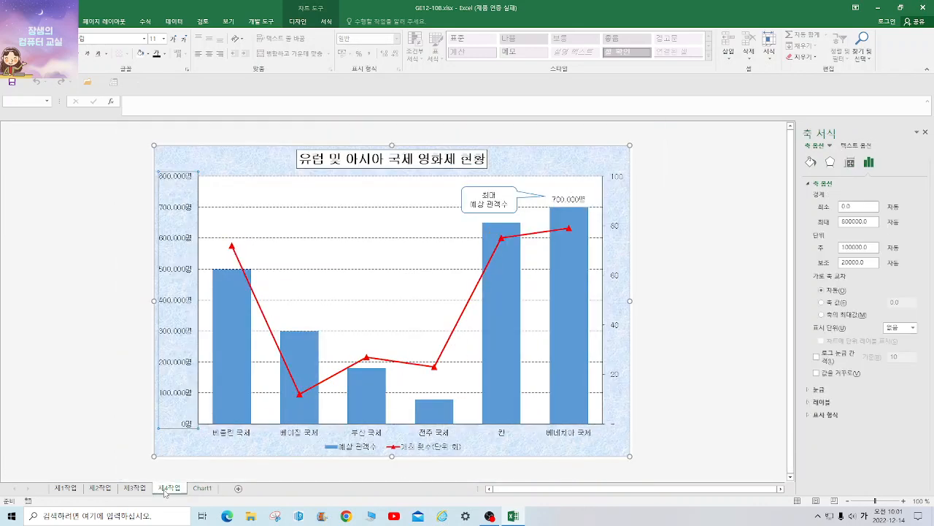
left_click(135, 488)
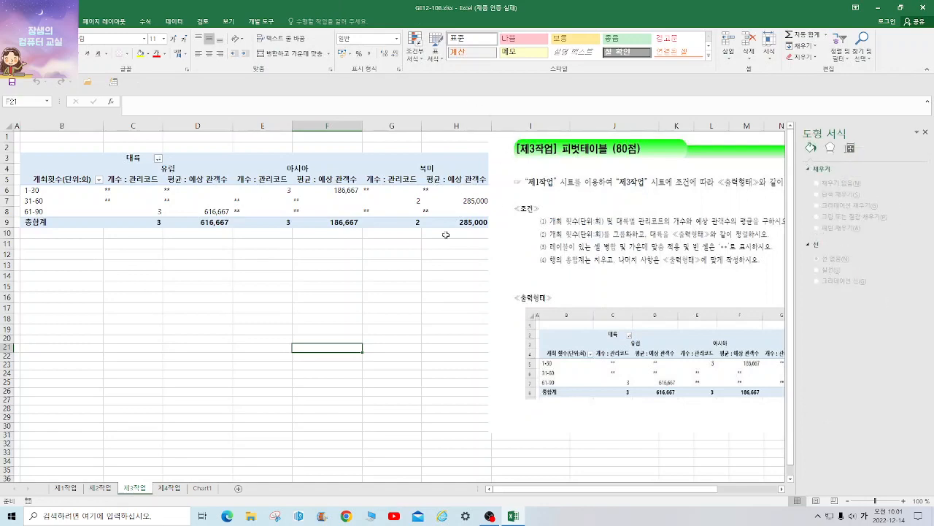
left_click(100, 488)
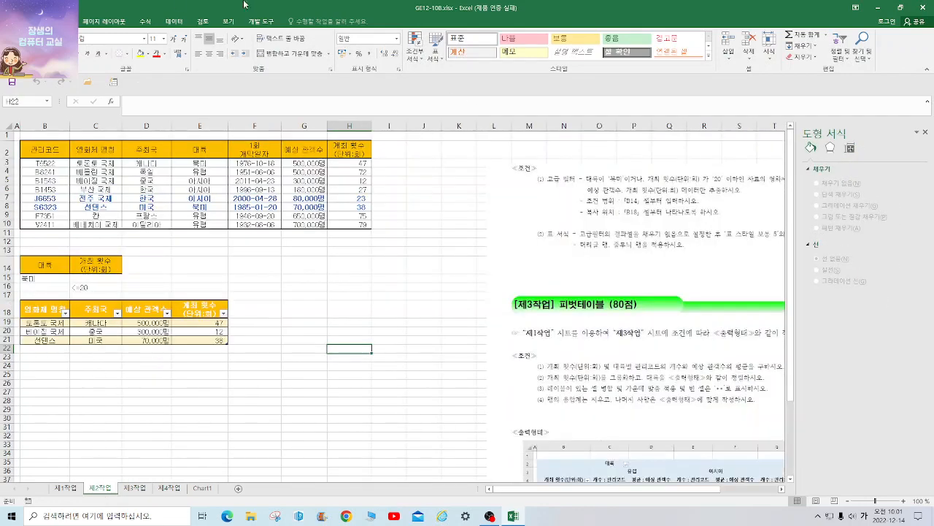
left_click(67, 488)
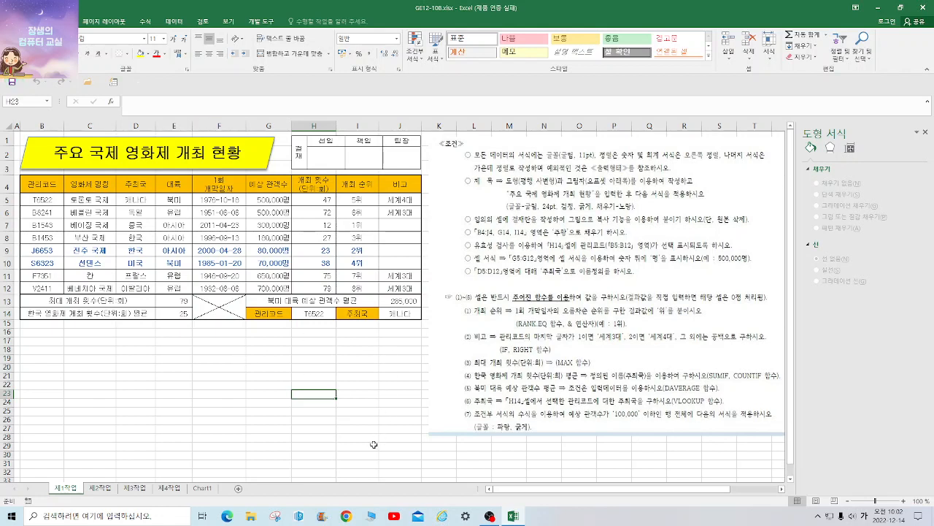
mouse_move(489, 517)
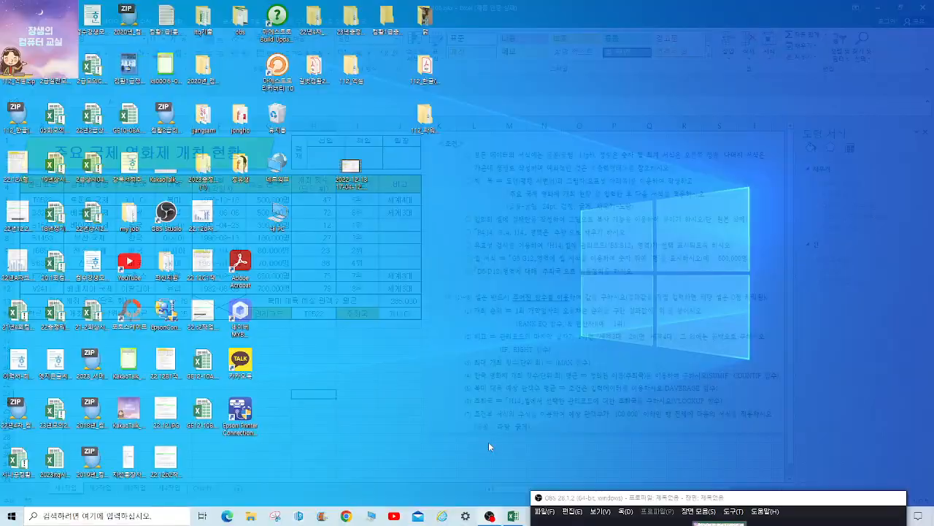
left_click(489, 441)
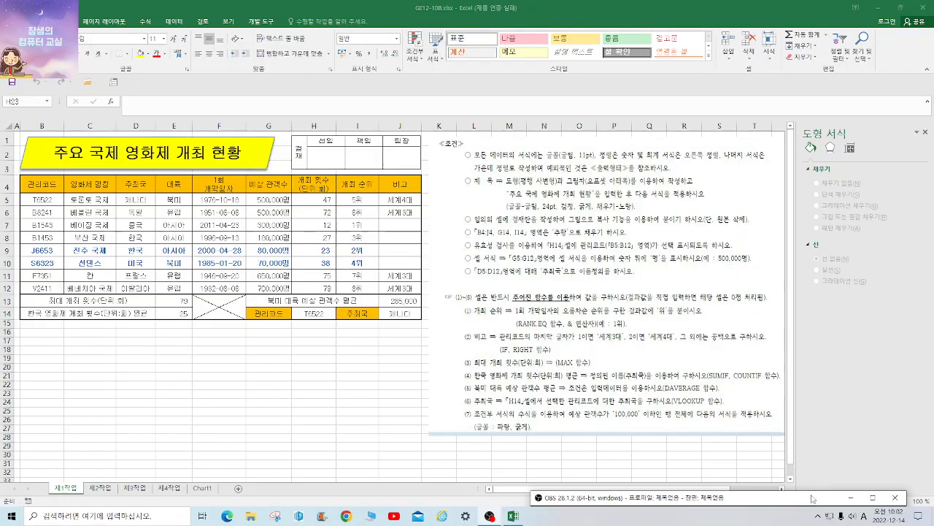